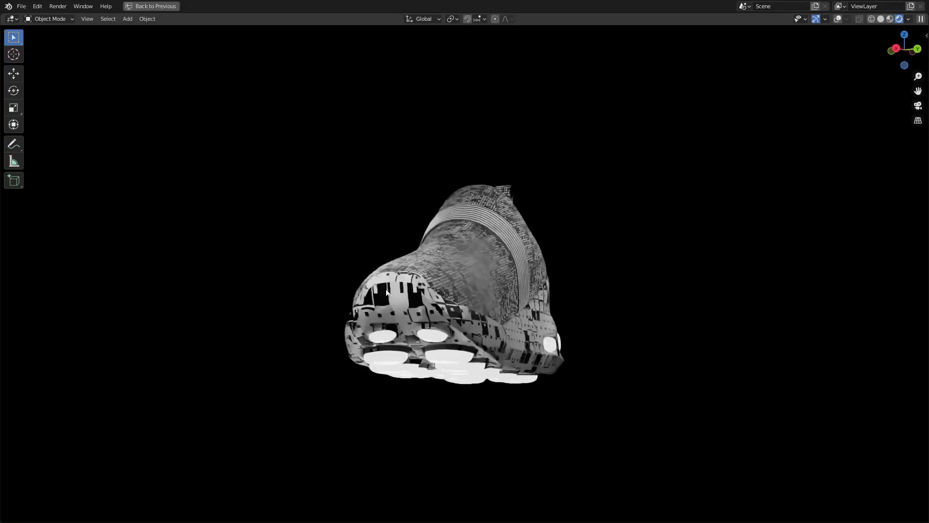
{"action": "mouse_move", "coordinate": [479, 272]}
{"action": "middle_mouse_down"}
{"action": "mouse_move", "coordinate": [371, 257]}
{"action": "mouse_move", "coordinate": [436, 281]}
{"action": "mouse_move", "coordinate": [497, 271]}
{"action": "mouse_move", "coordinate": [473, 269]}
{"action": "middle_mouse_up"}
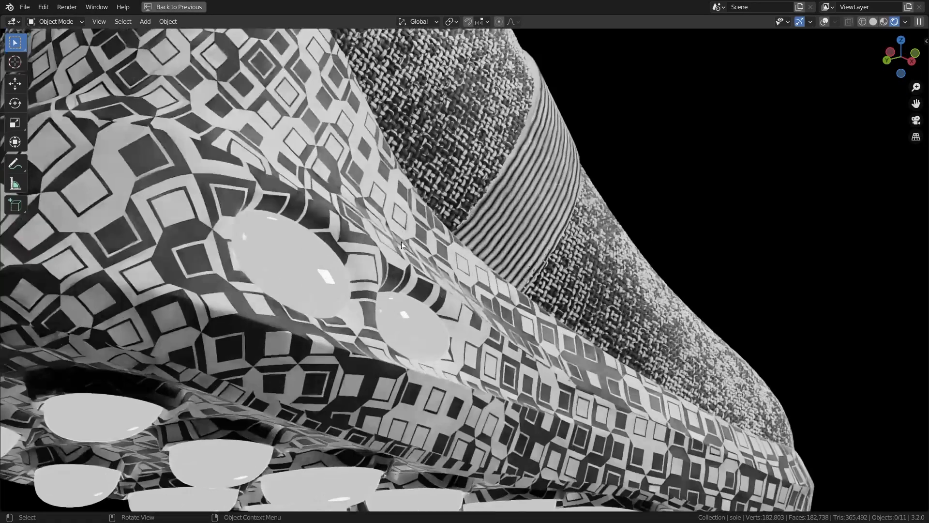
{"action": "mouse_move", "coordinate": [402, 242]}
{"action": "middle_mouse_down"}
{"action": "mouse_move", "coordinate": [391, 314]}
{"action": "mouse_move", "coordinate": [377, 267]}
{"action": "mouse_move", "coordinate": [393, 241]}
{"action": "mouse_move", "coordinate": [361, 239]}
{"action": "mouse_move", "coordinate": [424, 224]}
{"action": "mouse_move", "coordinate": [336, 217]}
{"action": "mouse_move", "coordinate": [567, 226]}
{"action": "mouse_move", "coordinate": [426, 213]}
{"action": "mouse_move", "coordinate": [323, 173]}
{"action": "middle_mouse_up"}
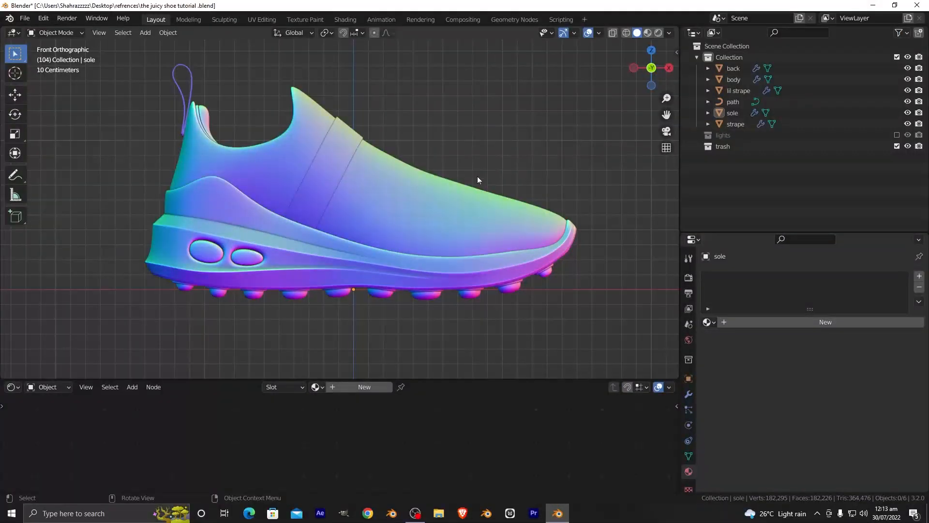
{"action": "scroll", "coordinate": [355, 225], "scroll_direction": "up", "scroll_amount": 2}
{"action": "scroll", "coordinate": [391, 210], "scroll_direction": "down", "scroll_amount": 3}
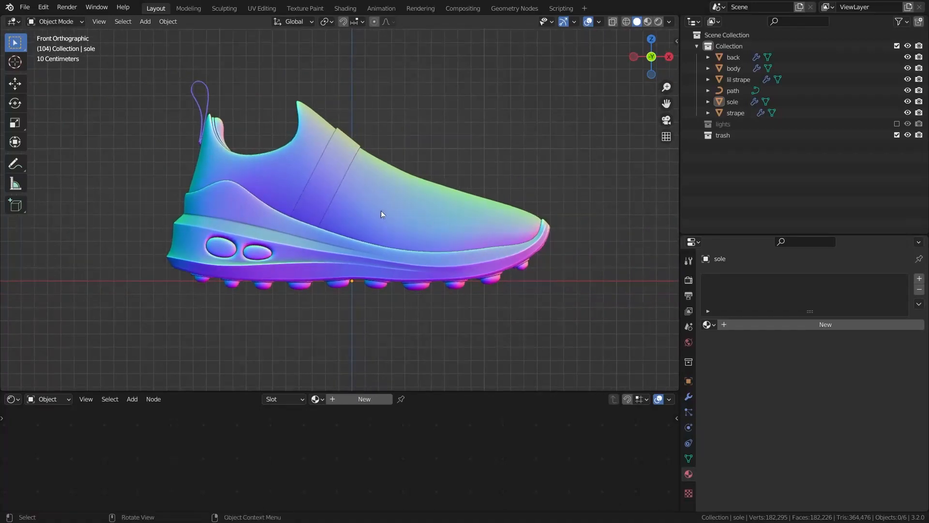
- Isolate the sole object in local view and open its mesh for editing
{"action": "scroll", "coordinate": [339, 226], "scroll_direction": "up", "scroll_amount": 1}
{"action": "left_click", "coordinate": [482, 251]}
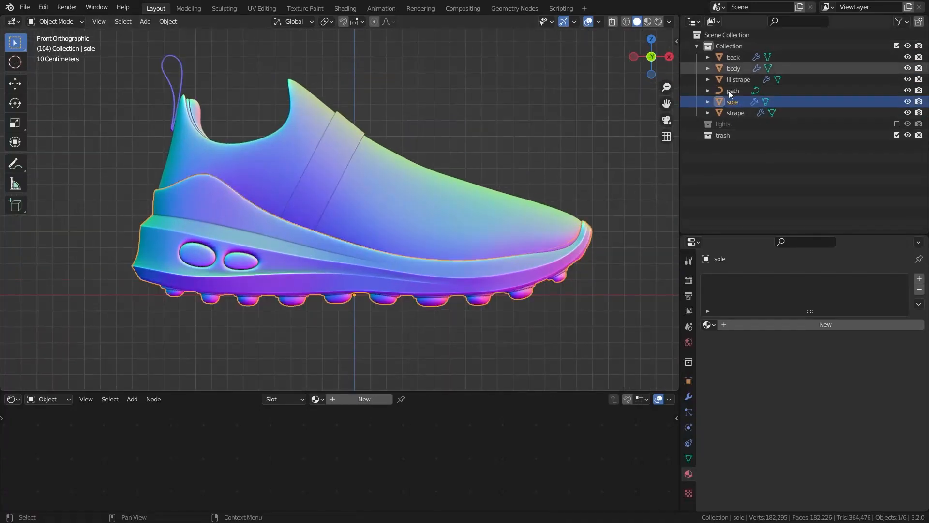
{"action": "scroll", "coordinate": [385, 275], "scroll_direction": "up", "scroll_amount": 2}
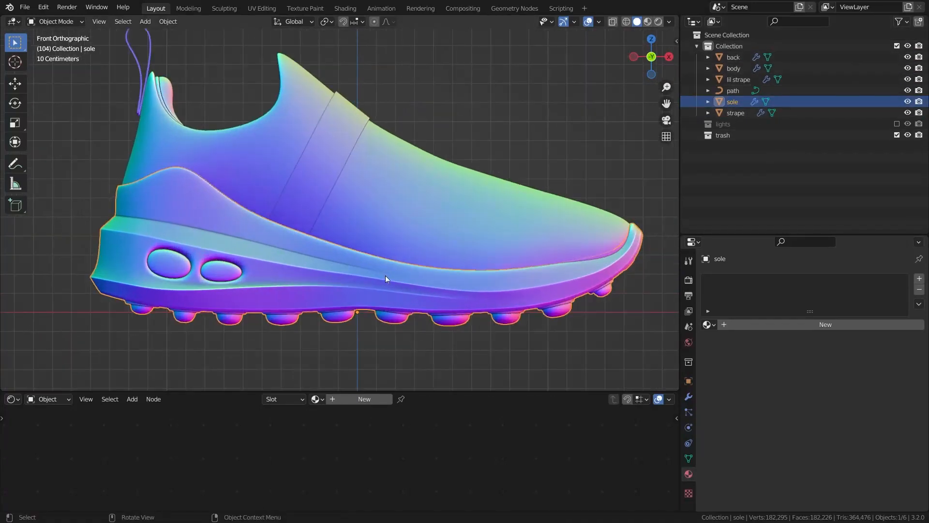
{"action": "middle_click_drag", "start_coordinate": [385, 275], "coordinate": [402, 265], "text": "shift"}
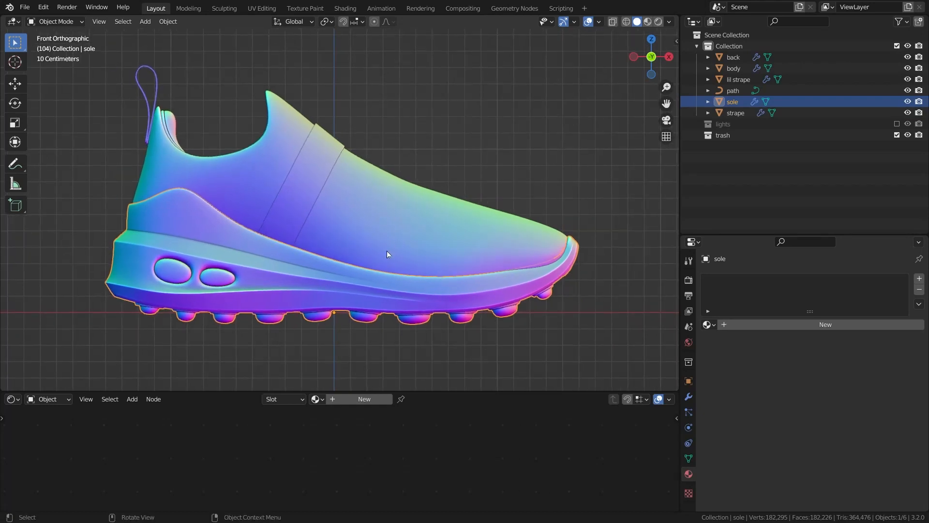
{"action": "key", "text": "KP_Divide"}
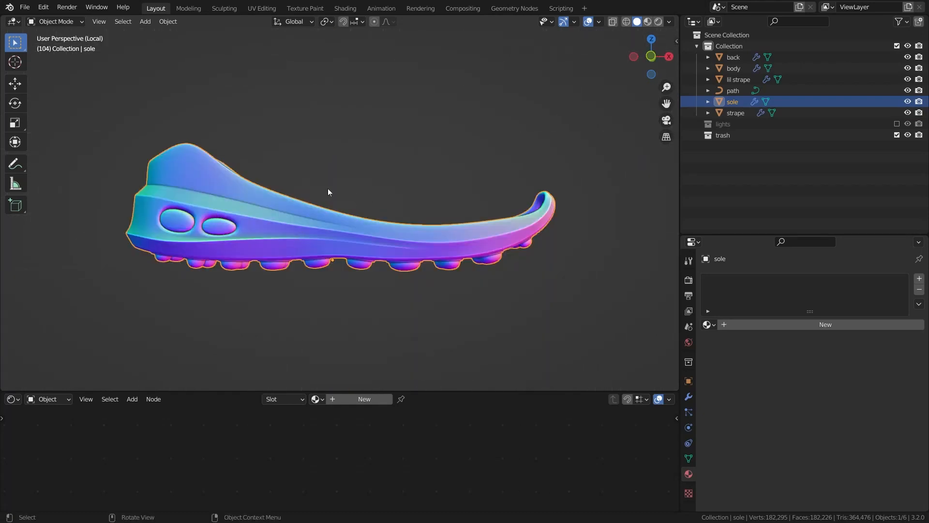
{"action": "key", "text": "Tab"}
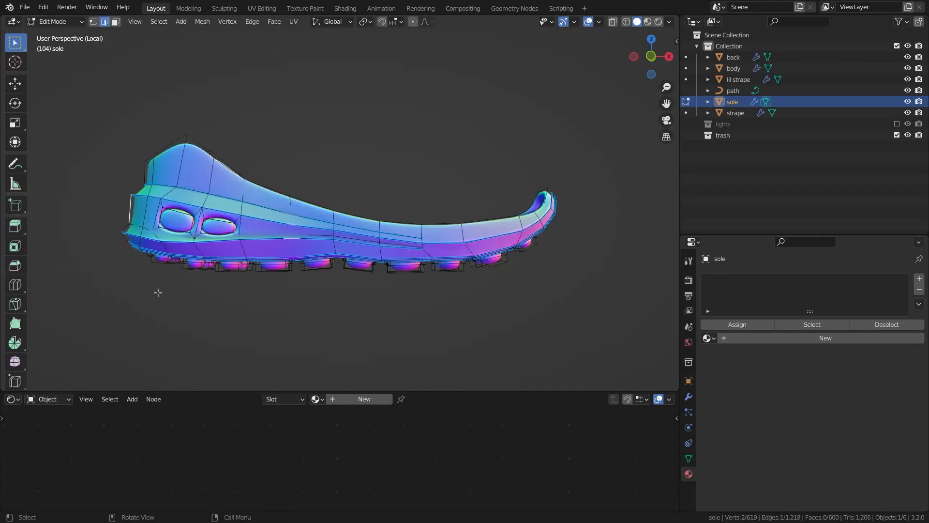
- Select the edge loop along the sole's upper rim
{"action": "mouse_move", "coordinate": [248, 200]}
{"action": "middle_mouse_down"}
{"action": "mouse_move", "coordinate": [251, 227]}
{"action": "mouse_move", "coordinate": [254, 194]}
{"action": "mouse_move", "coordinate": [255, 206]}
{"action": "middle_mouse_up"}
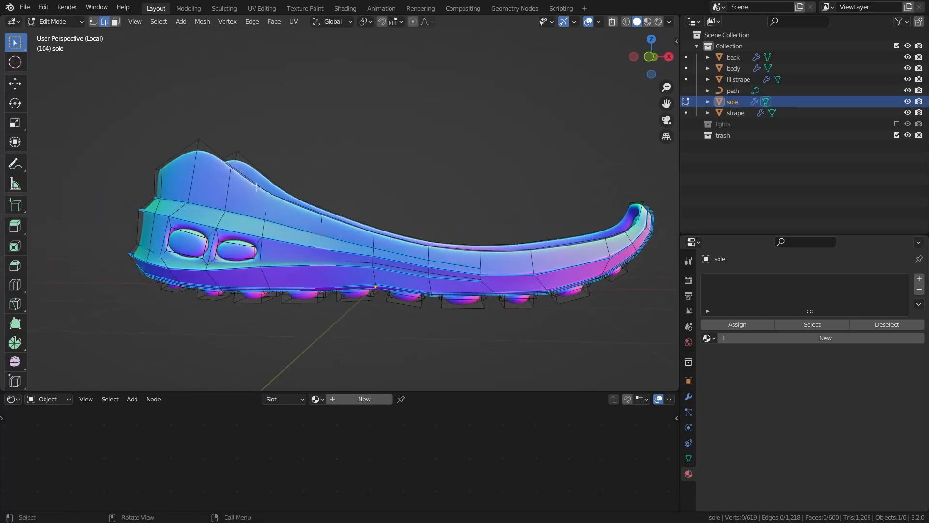
{"action": "scroll", "coordinate": [244, 178], "scroll_direction": "up", "scroll_amount": 3}
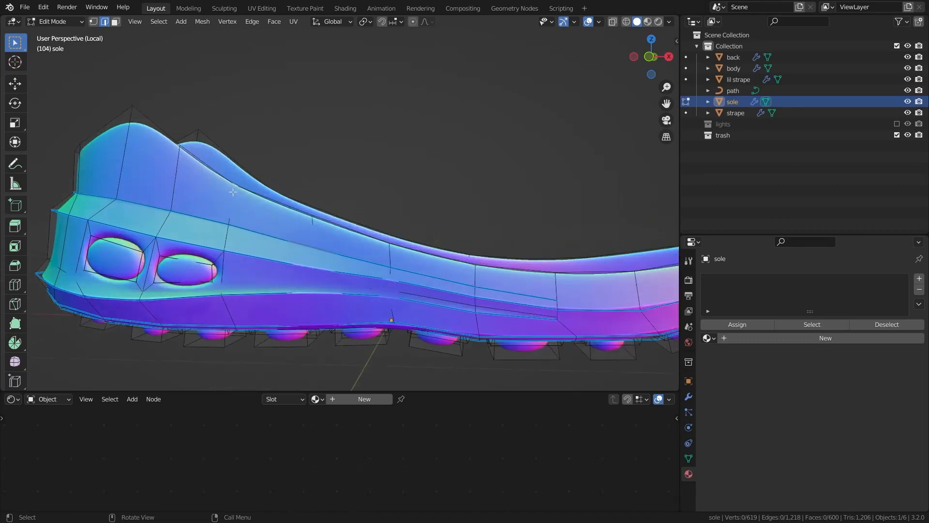
{"action": "left_click", "coordinate": [211, 166], "text": "alt"}
{"action": "scroll", "coordinate": [212, 166], "scroll_direction": "down", "scroll_amount": 3}
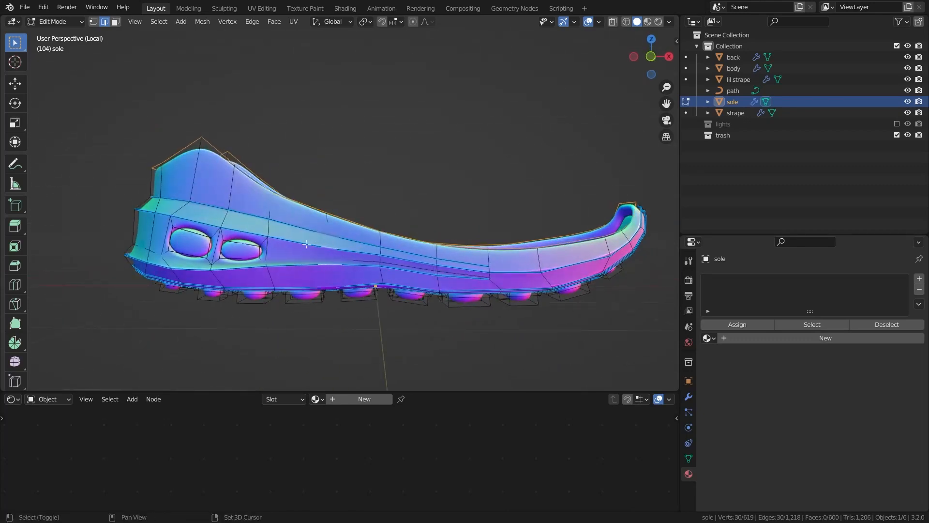
- Add the continuous edge path around the sole, along the ridge just above the side bubbles, to the selection using shortest-path picks
{"action": "left_click", "coordinate": [338, 244], "text": "ctrl"}
{"action": "mouse_move", "coordinate": [338, 245]}
{"action": "middle_mouse_down"}
{"action": "mouse_move", "coordinate": [248, 246]}
{"action": "mouse_move", "coordinate": [341, 245]}
{"action": "middle_mouse_up"}
{"action": "left_click", "coordinate": [342, 244], "text": "ctrl"}
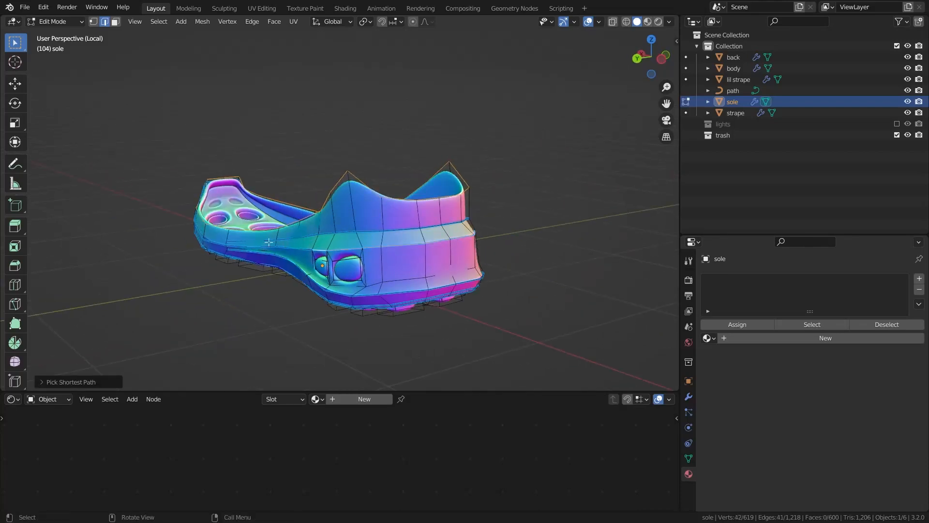
{"action": "middle_click_drag", "start_coordinate": [261, 246], "coordinate": [339, 252]}
{"action": "left_click", "coordinate": [339, 252], "text": "ctrl"}
{"action": "middle_click_drag", "start_coordinate": [242, 218], "coordinate": [277, 242]}
{"action": "left_click", "coordinate": [277, 242], "text": "ctrl"}
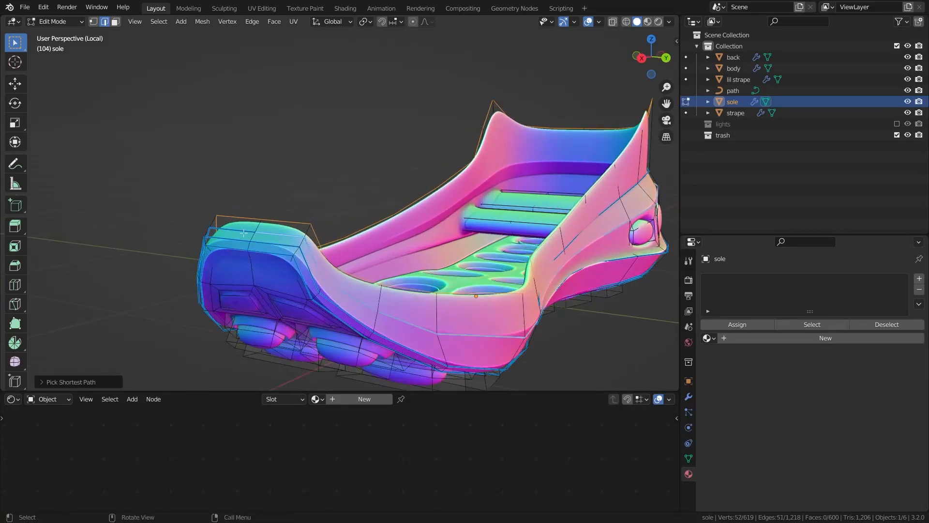
{"action": "middle_click_drag", "start_coordinate": [337, 246], "coordinate": [442, 253]}
{"action": "left_click", "coordinate": [453, 290], "text": "ctrl"}
{"action": "middle_click_drag", "start_coordinate": [453, 290], "coordinate": [506, 271]}
{"action": "middle_click_drag", "start_coordinate": [167, 304], "coordinate": [384, 273]}
{"action": "left_click", "coordinate": [192, 315], "text": "ctrl"}
{"action": "scroll", "coordinate": [384, 274], "scroll_direction": "down", "scroll_amount": 2}
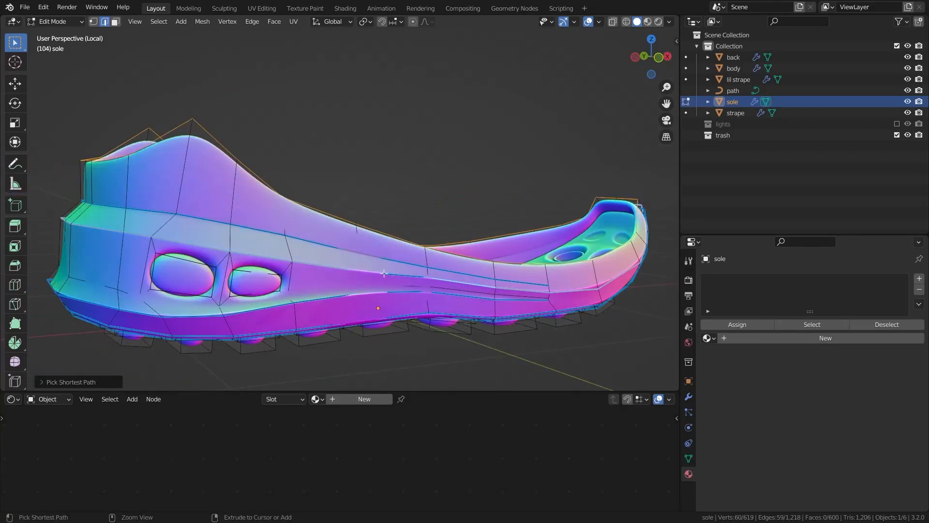
{"action": "left_click", "coordinate": [266, 254], "text": "ctrl"}
{"action": "scroll", "coordinate": [266, 254], "scroll_direction": "down", "scroll_amount": 2}
{"action": "key", "text": "ctrl+z"}
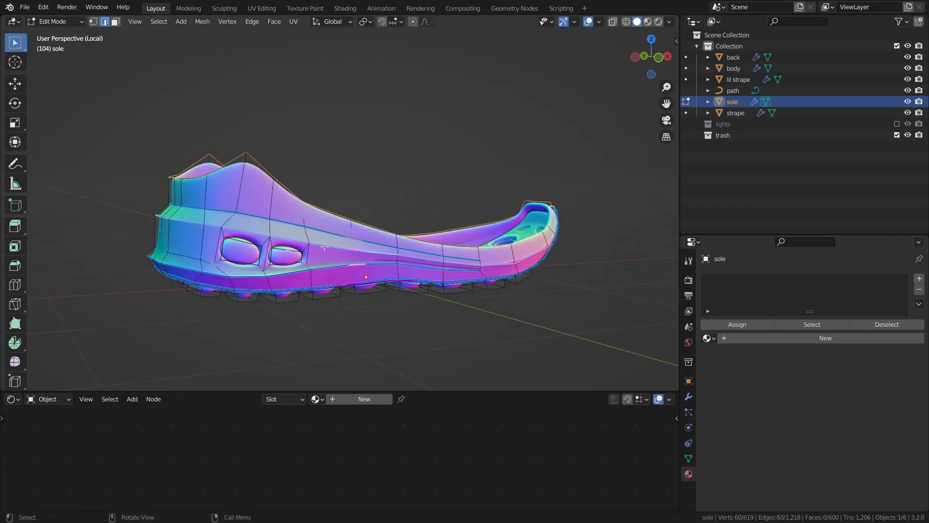
- Add the edge loop around the sole's lower outer edge, just above the studs, to the selection
{"action": "scroll", "coordinate": [272, 266], "scroll_direction": "up", "scroll_amount": 4}
{"action": "key", "text": "alt+z"}
{"action": "middle_click_drag", "start_coordinate": [288, 273], "coordinate": [283, 241]}
{"action": "scroll", "coordinate": [272, 269], "scroll_direction": "down", "scroll_amount": 5}
{"action": "key", "text": "alt+z"}
{"action": "scroll", "coordinate": [284, 245], "scroll_direction": "up", "scroll_amount": 2}
{"action": "scroll", "coordinate": [284, 242], "scroll_direction": "up", "scroll_amount": 5}
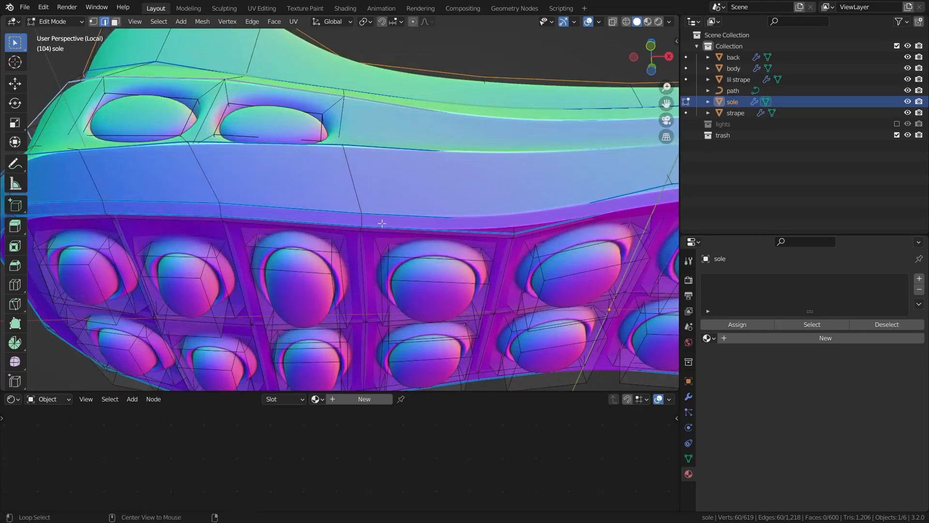
{"action": "left_click", "coordinate": [415, 213], "text": "alt+shift"}
{"action": "scroll", "coordinate": [416, 213], "scroll_direction": "down", "scroll_amount": 6}
{"action": "middle_click_drag", "start_coordinate": [416, 213], "coordinate": [378, 233]}
{"action": "scroll", "coordinate": [303, 152], "scroll_direction": "up", "scroll_amount": 1}
- Mark the selected rim, side ridge and lower edge loops as seams
{"action": "right_click", "coordinate": [303, 153]}
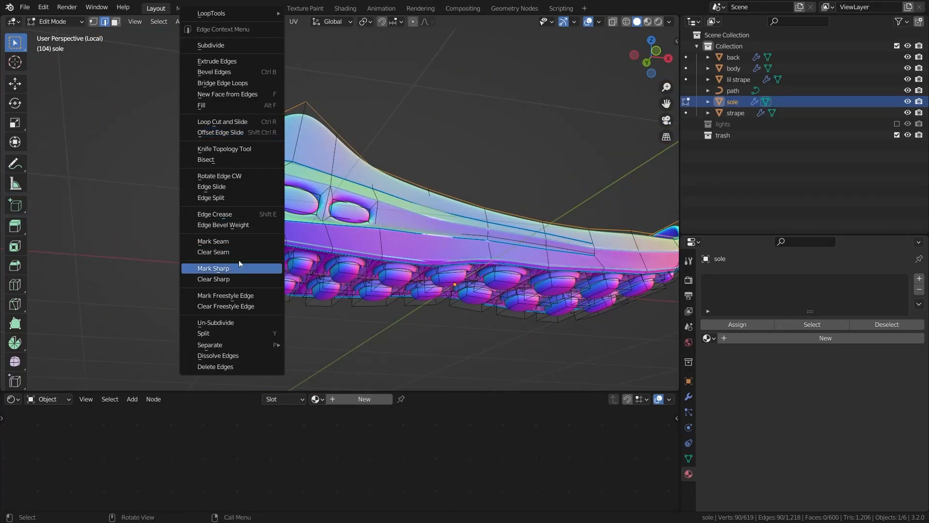
{"action": "left_click", "coordinate": [227, 244]}
{"action": "middle_click_drag", "start_coordinate": [228, 222], "coordinate": [208, 247]}
{"action": "left_click", "coordinate": [208, 247]}
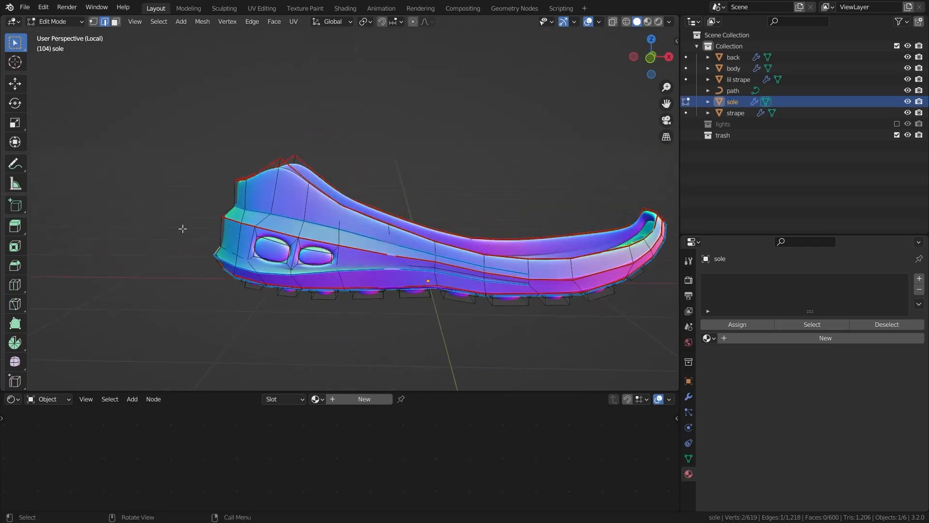
- Select the faces of the two oval side bubbles near the heel in face mode and extend the selection to their linked geometry
{"action": "mouse_move", "coordinate": [303, 242]}
{"action": "middle_mouse_down"}
{"action": "mouse_move", "coordinate": [277, 239]}
{"action": "mouse_move", "coordinate": [295, 235]}
{"action": "middle_mouse_up"}
{"action": "scroll", "coordinate": [310, 233], "scroll_direction": "up", "scroll_amount": 5}
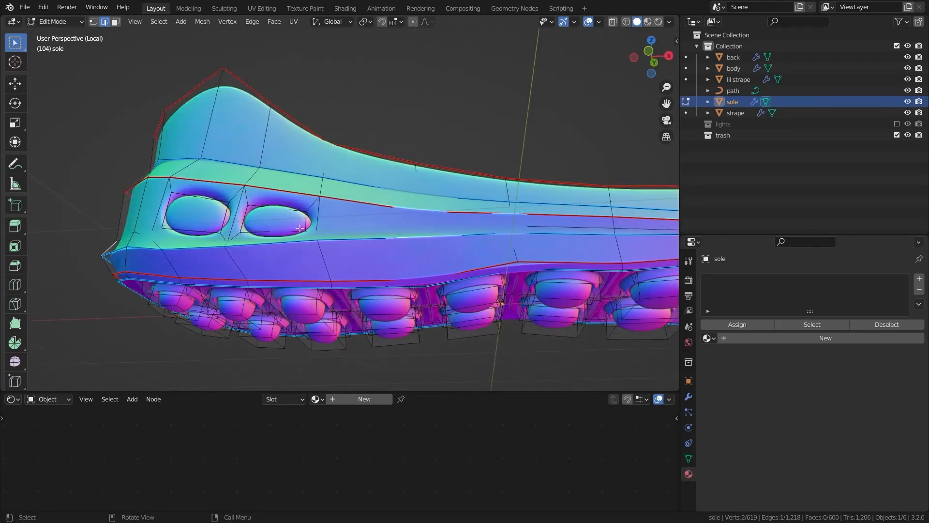
{"action": "key", "text": "3"}
{"action": "left_click", "coordinate": [286, 225]}
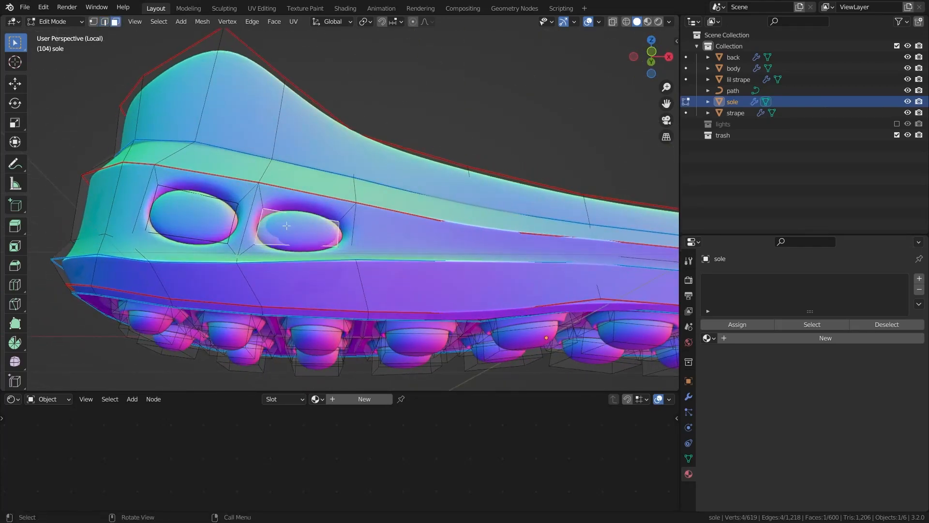
{"action": "left_click", "coordinate": [186, 214], "text": "shift"}
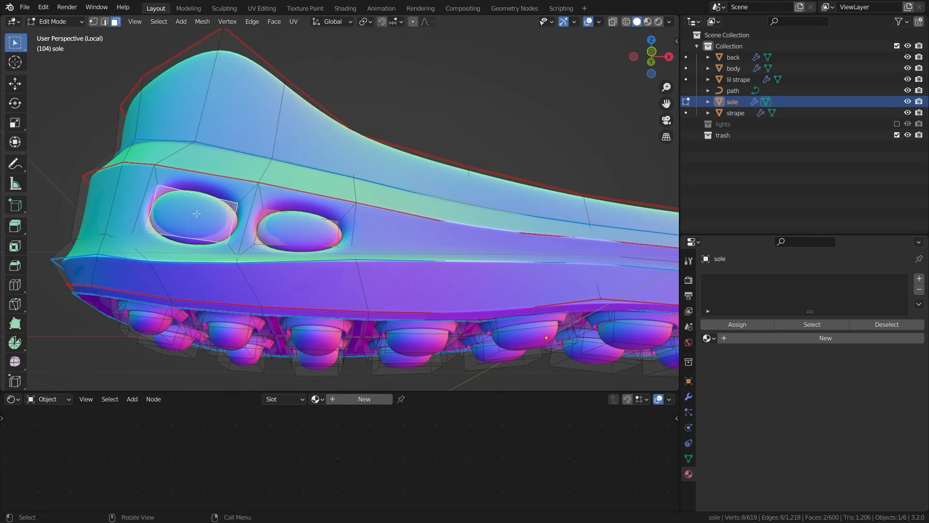
{"action": "key", "text": "ctrl+l"}
- Add the end faces of the rounded studs across the sole's underside to the selection and grow the selection by one ring
{"action": "scroll", "coordinate": [196, 213], "scroll_direction": "down", "scroll_amount": 1}
{"action": "middle_click_drag", "start_coordinate": [213, 211], "coordinate": [241, 142]}
{"action": "scroll", "coordinate": [241, 142], "scroll_direction": "up", "scroll_amount": 2}
{"action": "left_click", "coordinate": [212, 102], "text": "shift"}
{"action": "left_click", "coordinate": [203, 186], "text": "shift"}
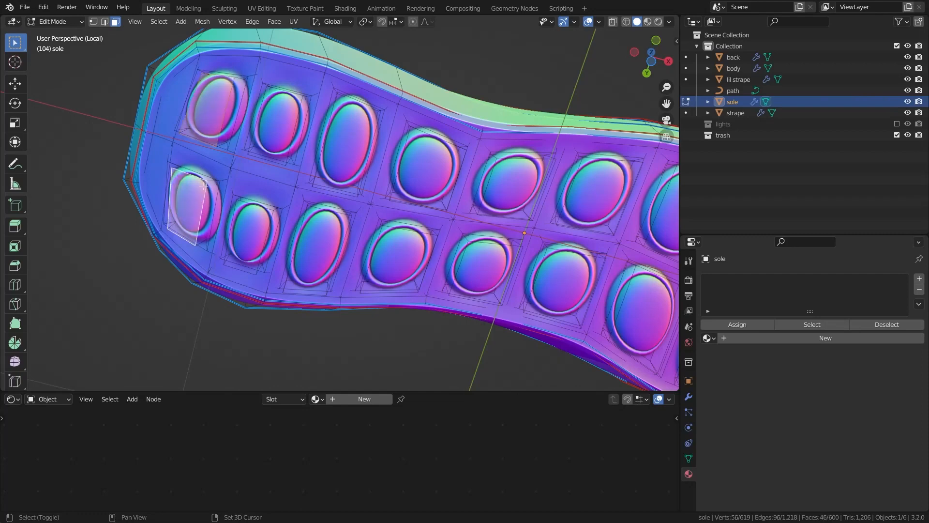
{"action": "left_click", "coordinate": [265, 127], "text": "shift"}
{"action": "left_click", "coordinate": [251, 233], "text": "shift"}
{"action": "left_click", "coordinate": [316, 246], "text": "shift"}
{"action": "left_click", "coordinate": [346, 143], "text": "shift"}
{"action": "left_click", "coordinate": [425, 168], "text": "shift"}
{"action": "left_click", "coordinate": [397, 254], "text": "shift"}
{"action": "left_click", "coordinate": [480, 262], "text": "shift"}
{"action": "left_click", "coordinate": [509, 182], "text": "shift"}
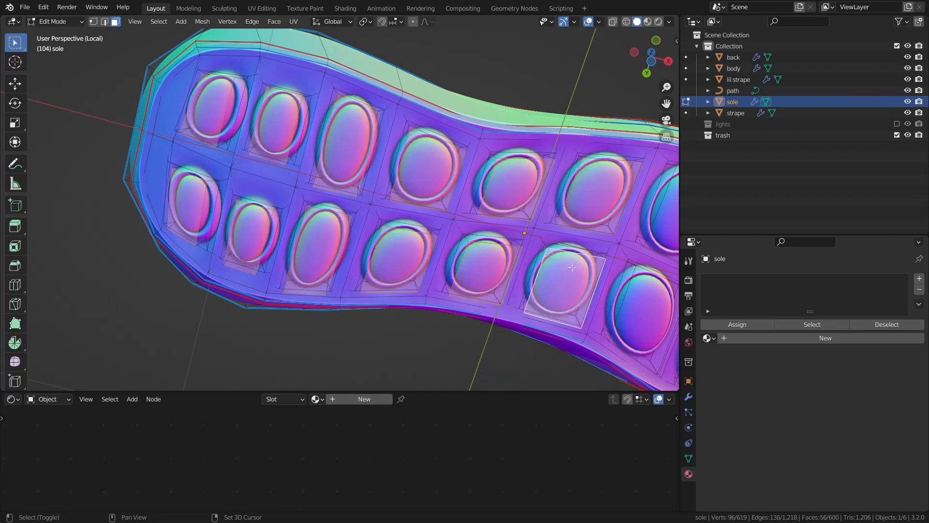
{"action": "left_click", "coordinate": [282, 229], "text": "shift"}
{"action": "left_click", "coordinate": [376, 180], "text": "shift"}
{"action": "left_click", "coordinate": [462, 188], "text": "shift"}
{"action": "left_click", "coordinate": [434, 298], "text": "shift"}
{"action": "left_click", "coordinate": [501, 310], "text": "shift"}
{"action": "left_click", "coordinate": [532, 213], "text": "shift"}
{"action": "middle_click_drag", "start_coordinate": [532, 213], "coordinate": [387, 180], "text": "shift"}
{"action": "left_click", "coordinate": [428, 206], "text": "shift"}
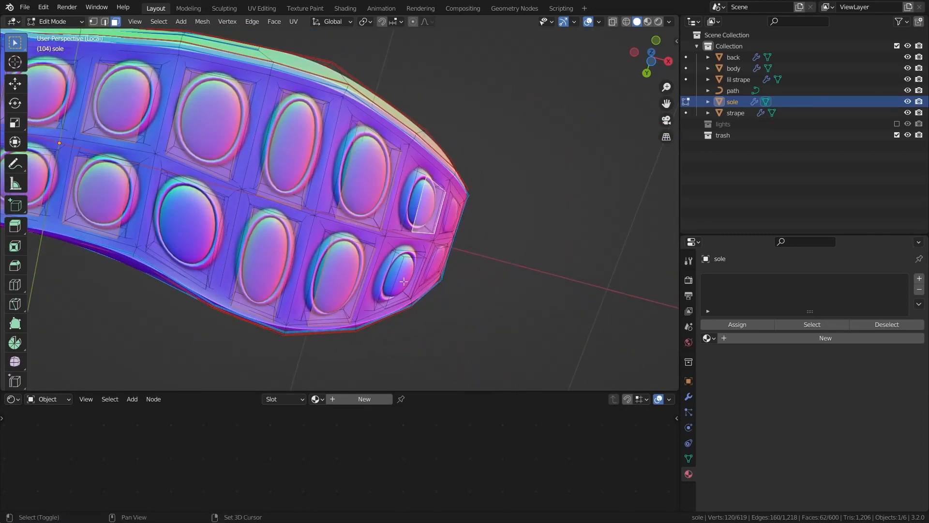
{"action": "middle_click_drag", "start_coordinate": [432, 248], "coordinate": [434, 210]}
{"action": "scroll", "coordinate": [411, 207], "scroll_direction": "up", "scroll_amount": 2}
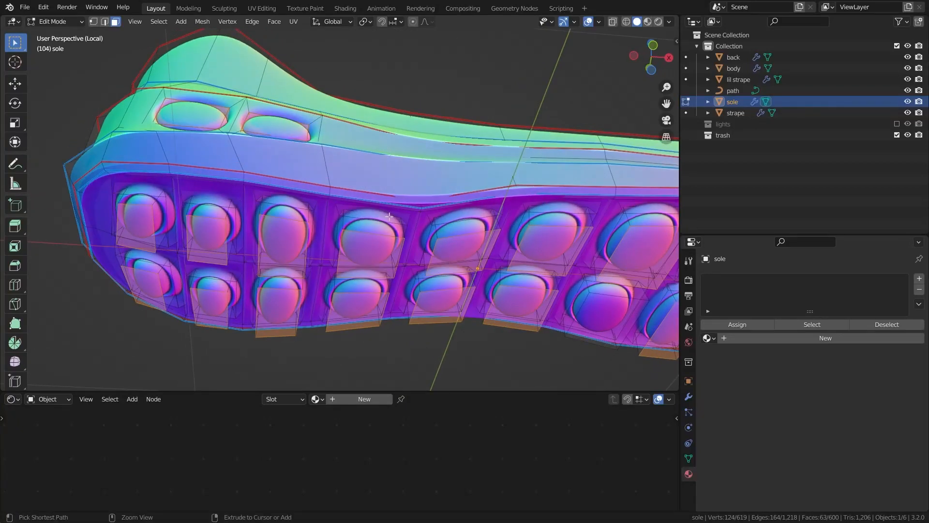
{"action": "key", "text": "ctrl+KP_Add"}
{"action": "middle_click_drag", "start_coordinate": [358, 205], "coordinate": [407, 205]}
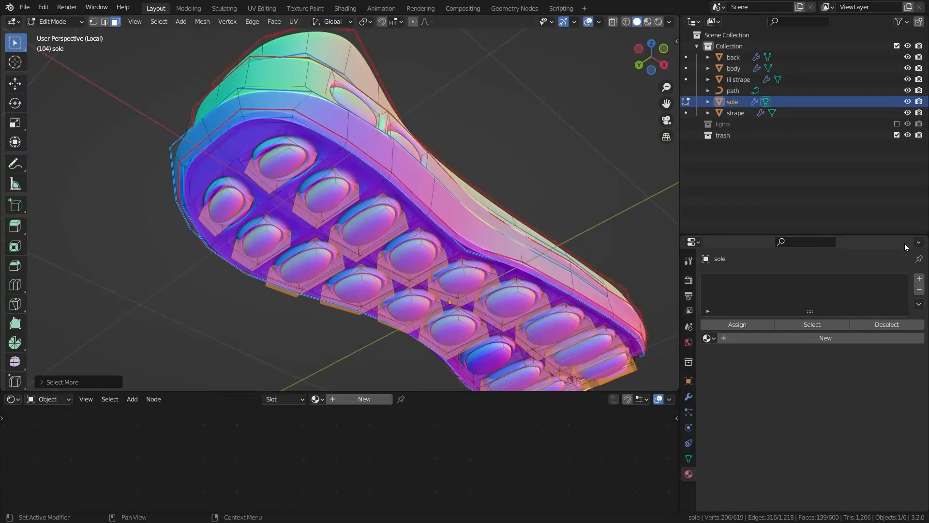
- Create a material named bubbles in a new slot on the sole and assign it to the selected bubble and stud faces
{"action": "left_click", "coordinate": [919, 280]}
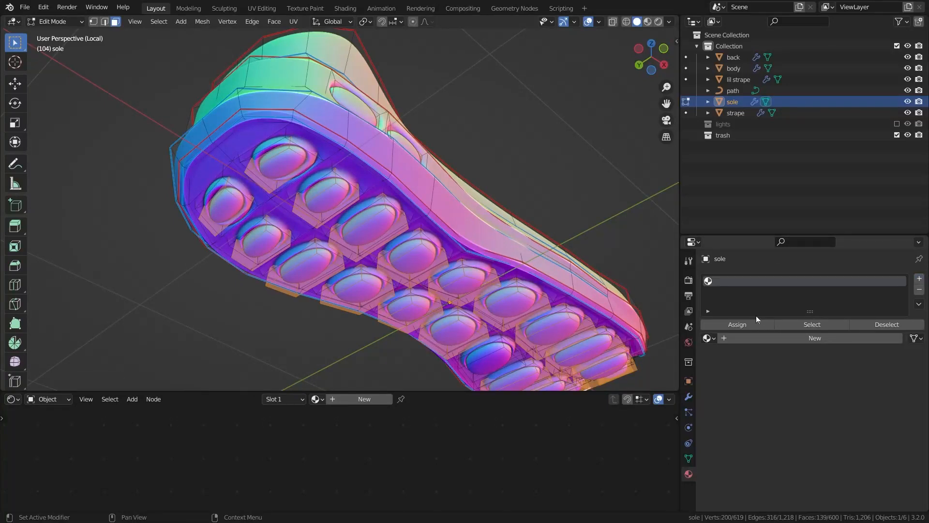
{"action": "left_click", "coordinate": [769, 338]}
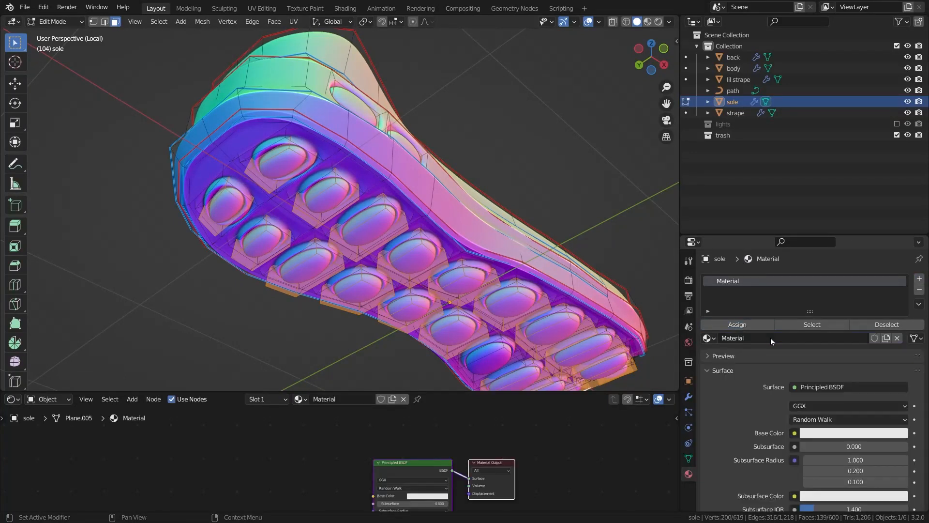
{"action": "left_click", "coordinate": [769, 339]}
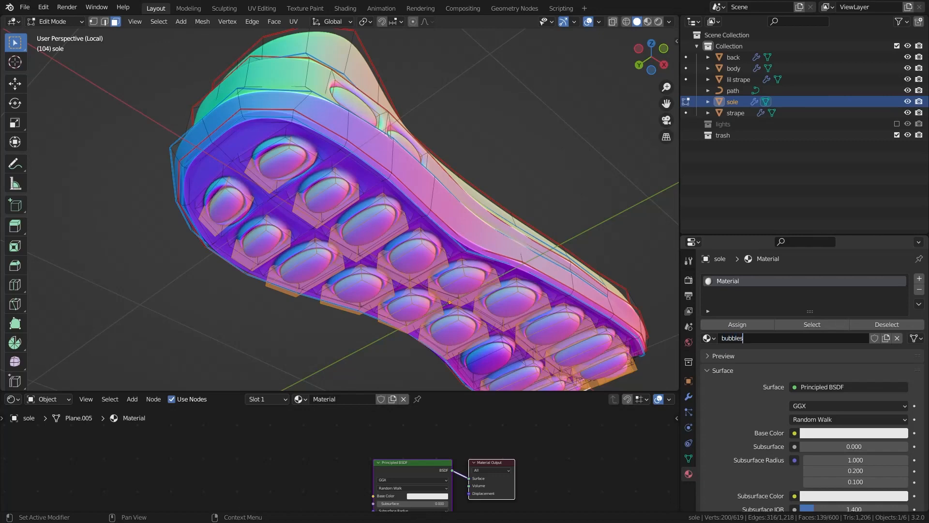
{"action": "key", "text": "Return"}
{"action": "middle_click_drag", "start_coordinate": [286, 162], "coordinate": [255, 196]}
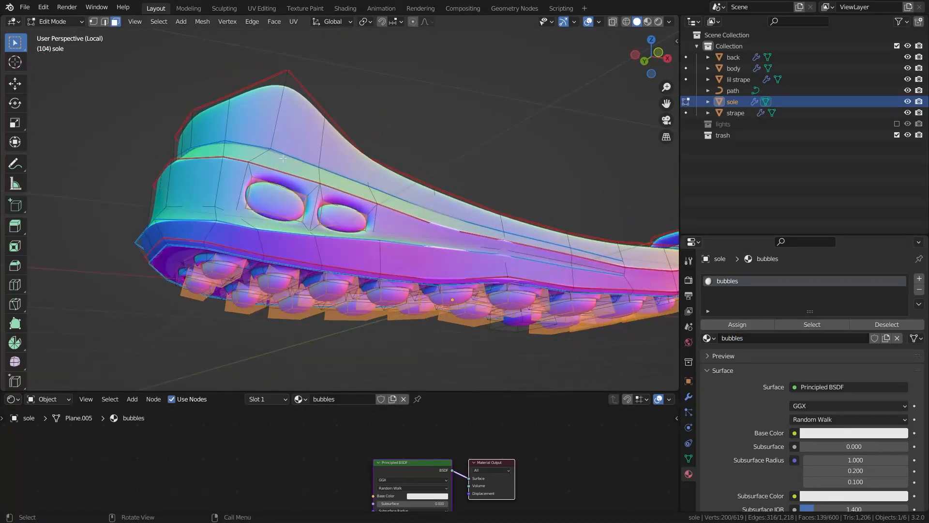
{"action": "scroll", "coordinate": [255, 196], "scroll_direction": "up", "scroll_amount": 4}
{"action": "left_click", "coordinate": [720, 325]}
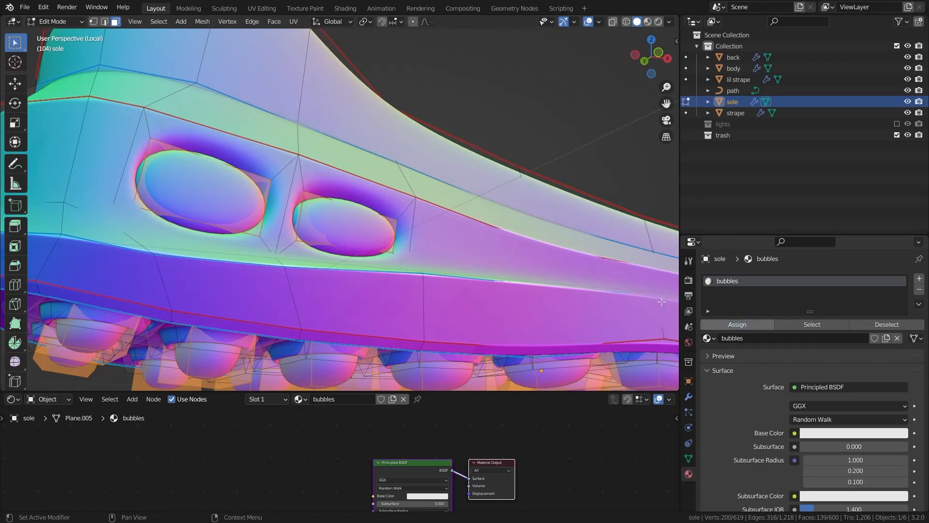
- Invert the face selection to pick everything on the sole except the bubbles and stud ends
{"action": "scroll", "coordinate": [419, 208], "scroll_direction": "down", "scroll_amount": 5}
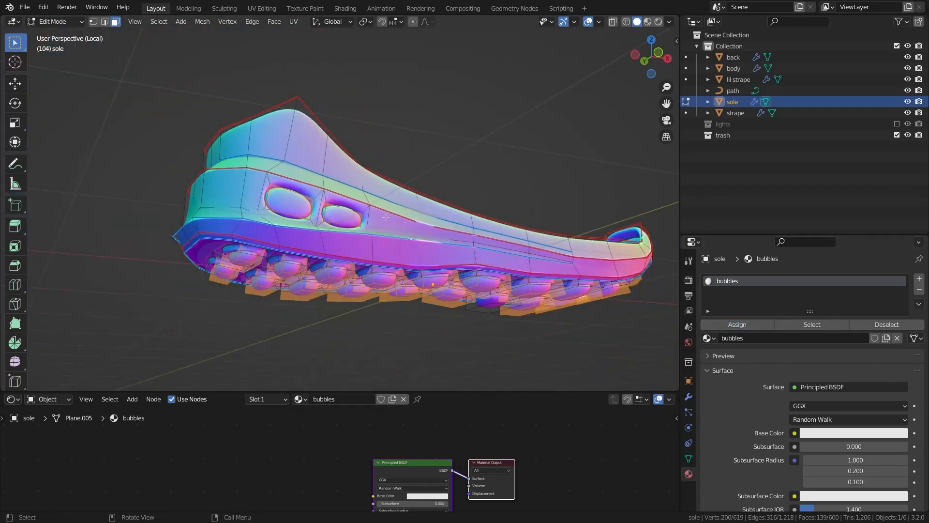
{"action": "key", "text": "ctrl+i"}
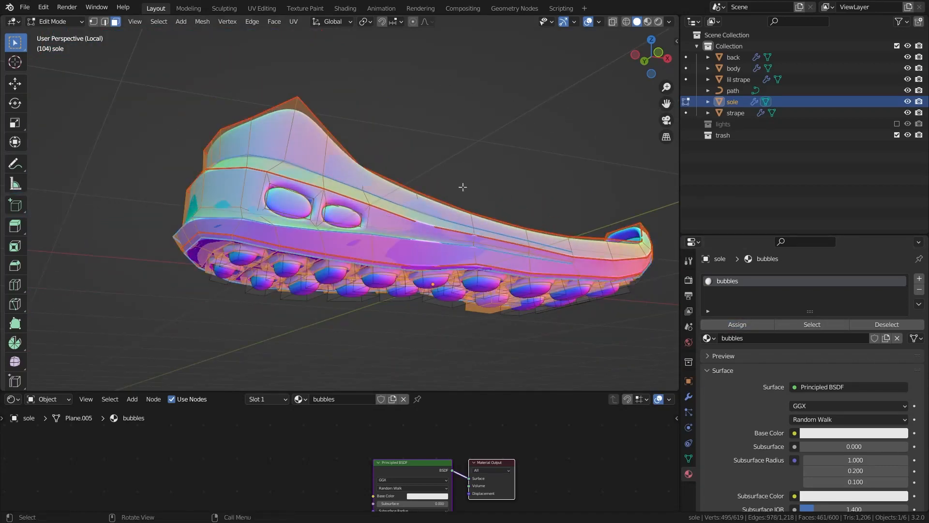
{"action": "scroll", "coordinate": [367, 165], "scroll_direction": "up", "scroll_amount": 3}
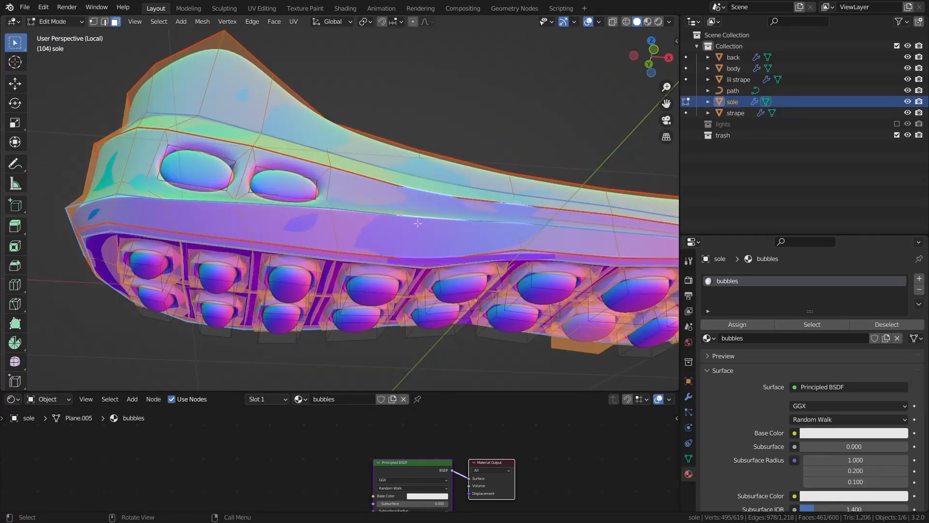
- Create a second material slot with a new material named solee and assign it to the selected sole faces
{"action": "left_click", "coordinate": [919, 279]}
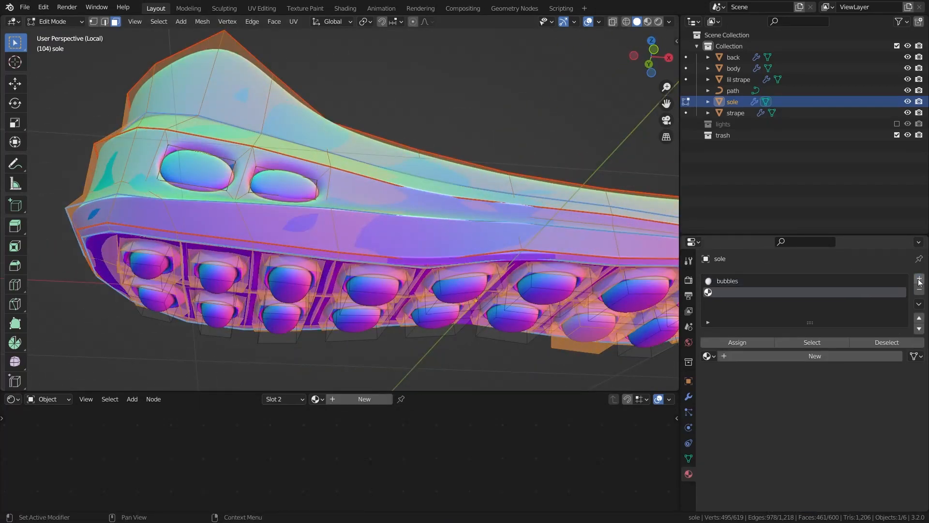
{"action": "left_click", "coordinate": [745, 356]}
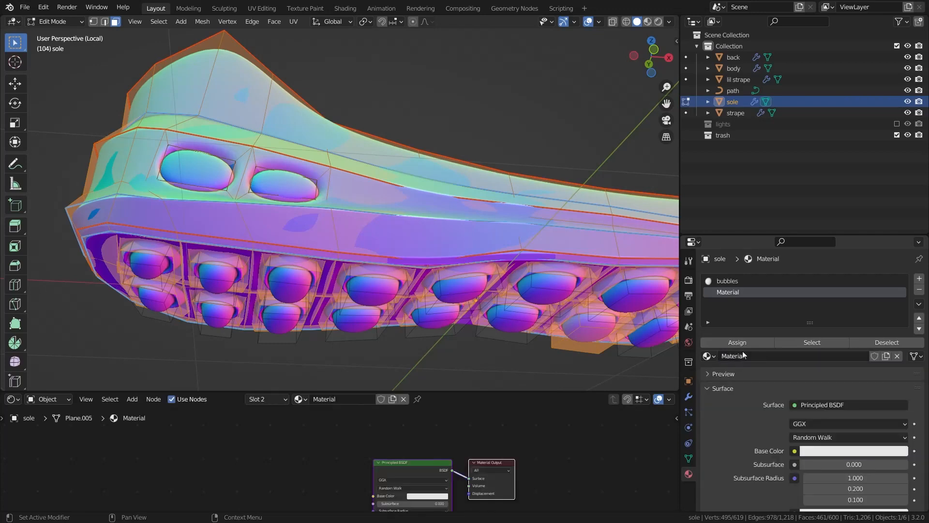
{"action": "double_click", "coordinate": [744, 355]}
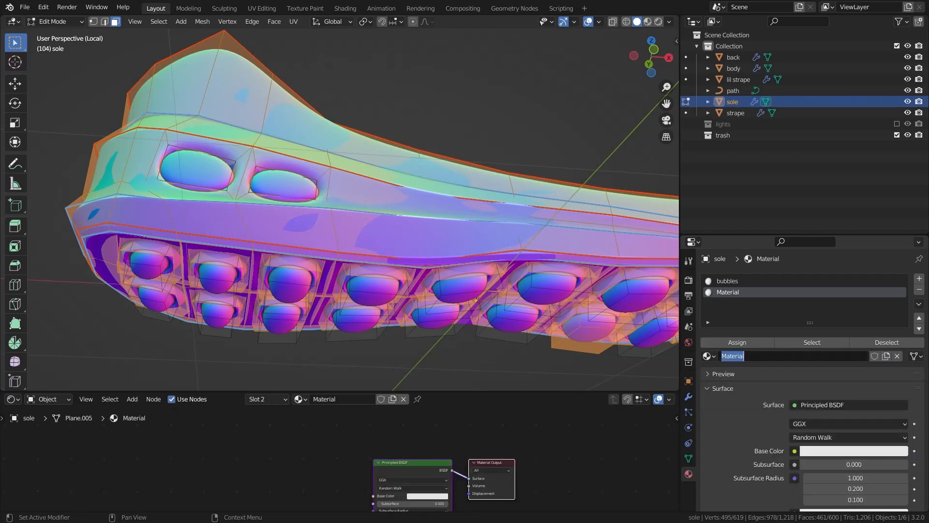
{"action": "type", "text": "sole"}
{"action": "key", "text": "Return"}
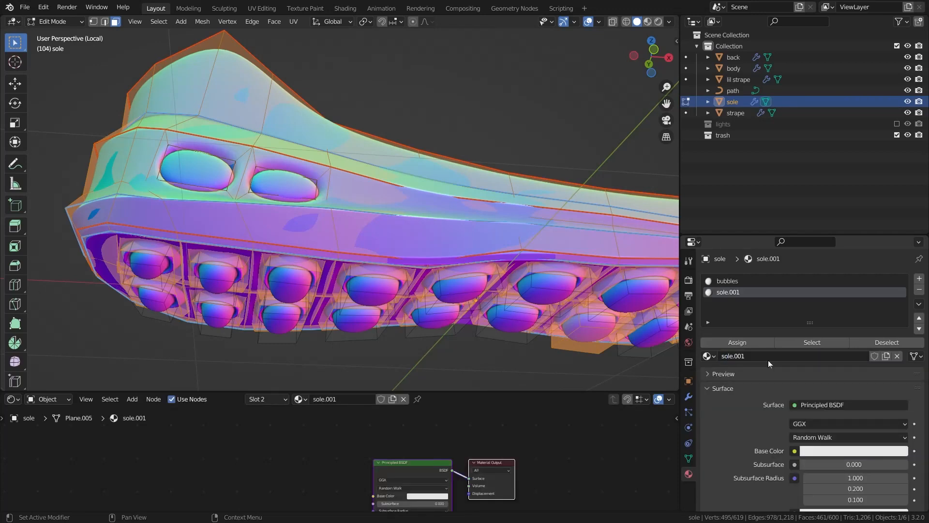
{"action": "left_click", "coordinate": [768, 360]}
{"action": "left_click", "coordinate": [769, 360]}
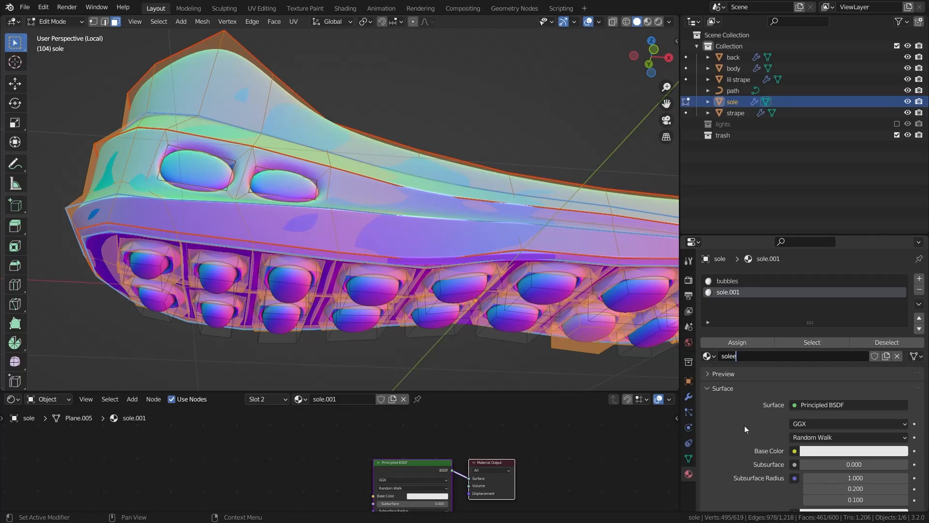
{"action": "key", "text": "Return"}
- Hide the unselected bubble and stud faces of the sole
{"action": "scroll", "coordinate": [388, 269], "scroll_direction": "down", "scroll_amount": 3}
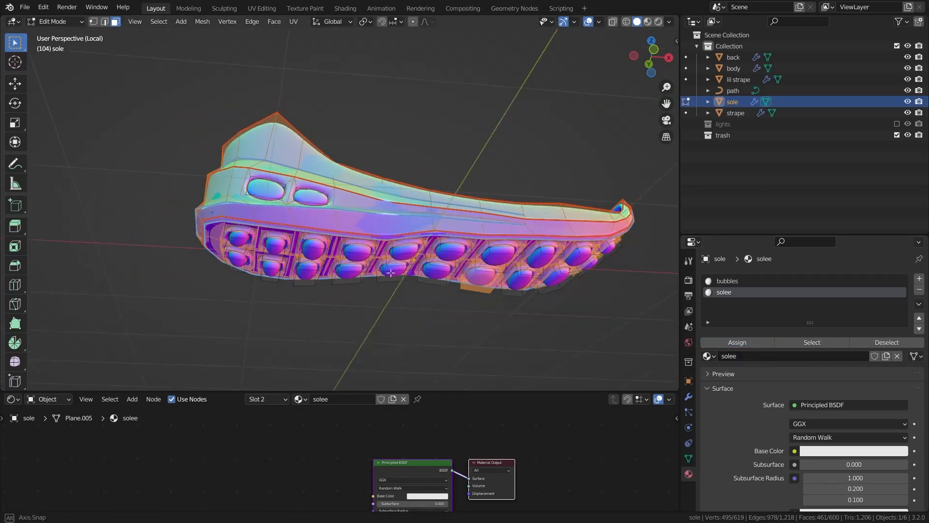
{"action": "middle_click_drag", "start_coordinate": [394, 271], "coordinate": [384, 263]}
{"action": "scroll", "coordinate": [383, 263], "scroll_direction": "up", "scroll_amount": 1}
{"action": "middle_click_drag", "start_coordinate": [275, 255], "coordinate": [318, 288]}
{"action": "scroll", "coordinate": [319, 288], "scroll_direction": "up", "scroll_amount": 1}
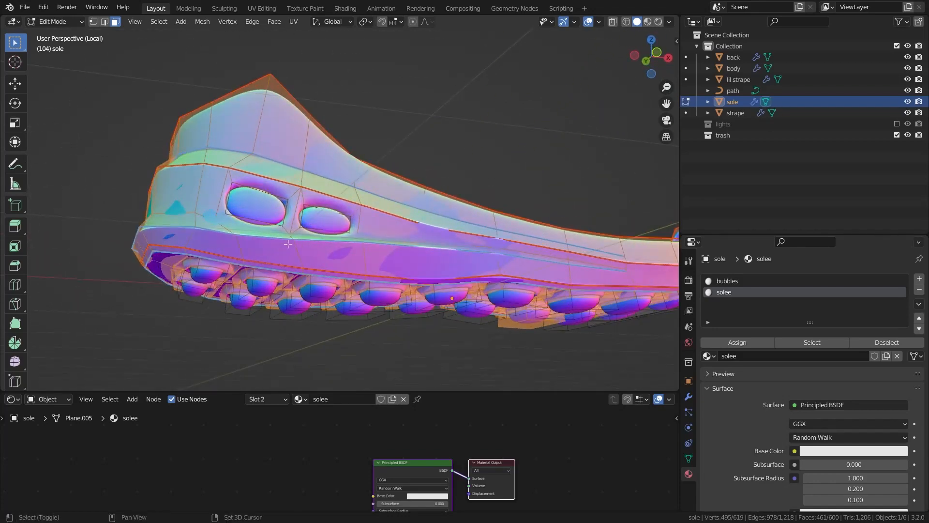
{"action": "key", "text": "shift+h"}
- Select the edge loops around the two oval side openings on both sides of the heel and mark them as seams
{"action": "middle_click_drag", "start_coordinate": [272, 241], "coordinate": [315, 252]}
{"action": "scroll", "coordinate": [317, 253], "scroll_direction": "up", "scroll_amount": 2}
{"action": "scroll", "coordinate": [310, 247], "scroll_direction": "up", "scroll_amount": 1}
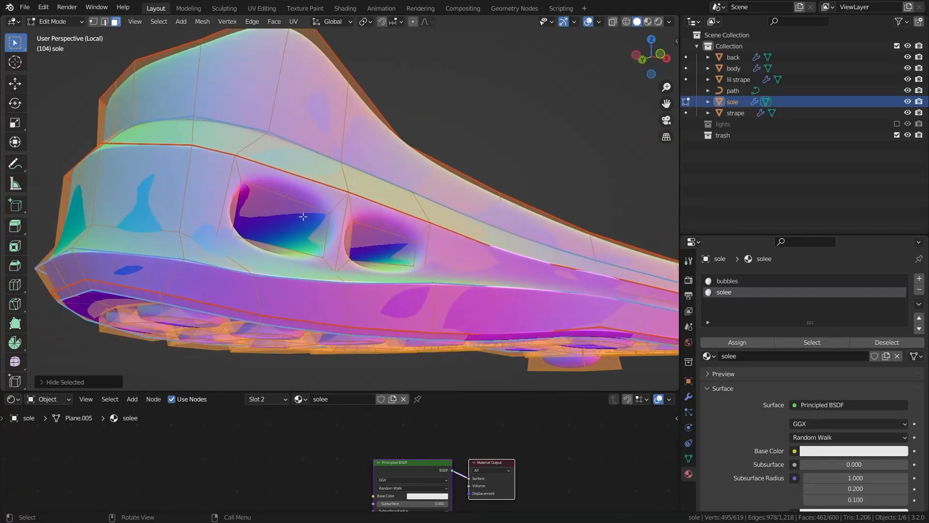
{"action": "key", "text": "2"}
{"action": "left_click", "coordinate": [277, 198], "text": "alt"}
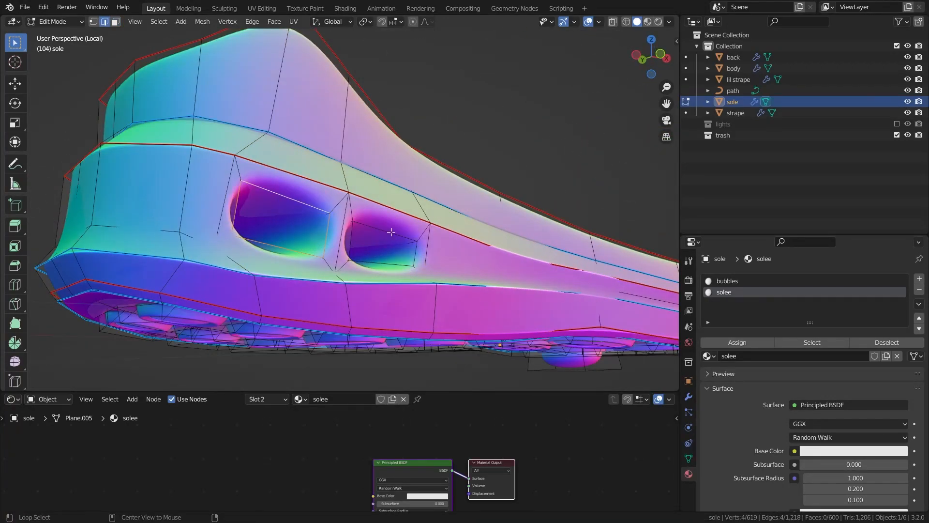
{"action": "scroll", "coordinate": [393, 232], "scroll_direction": "down", "scroll_amount": 3}
{"action": "middle_click_drag", "start_coordinate": [392, 232], "coordinate": [495, 243]}
{"action": "scroll", "coordinate": [495, 244], "scroll_direction": "up", "scroll_amount": 2}
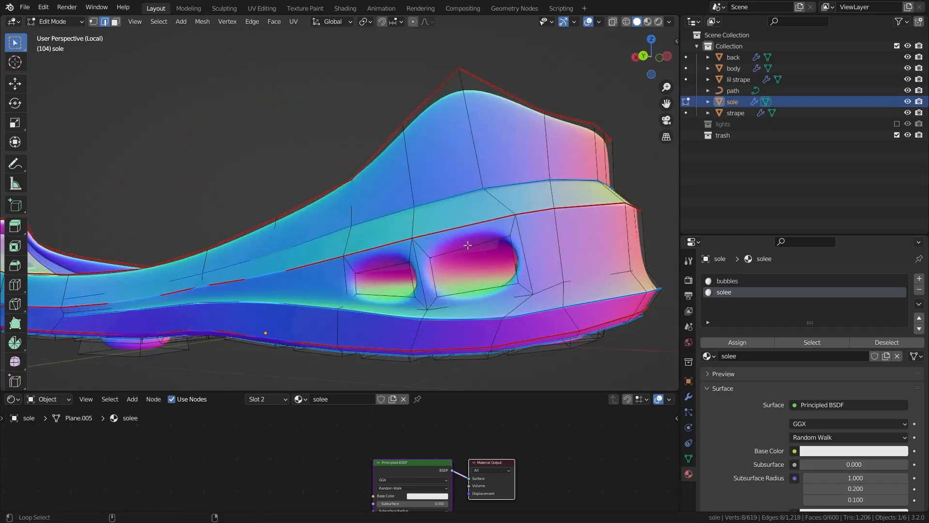
{"action": "left_click", "coordinate": [468, 246], "text": "alt+shift"}
{"action": "left_click", "coordinate": [385, 265], "text": "alt+shift"}
{"action": "right_click", "coordinate": [201, 241]}
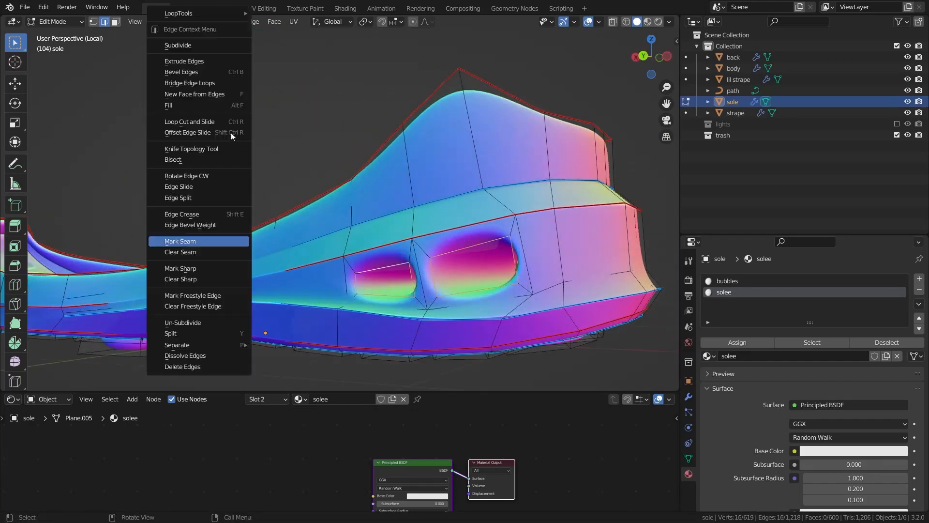
{"action": "left_click", "coordinate": [203, 242]}
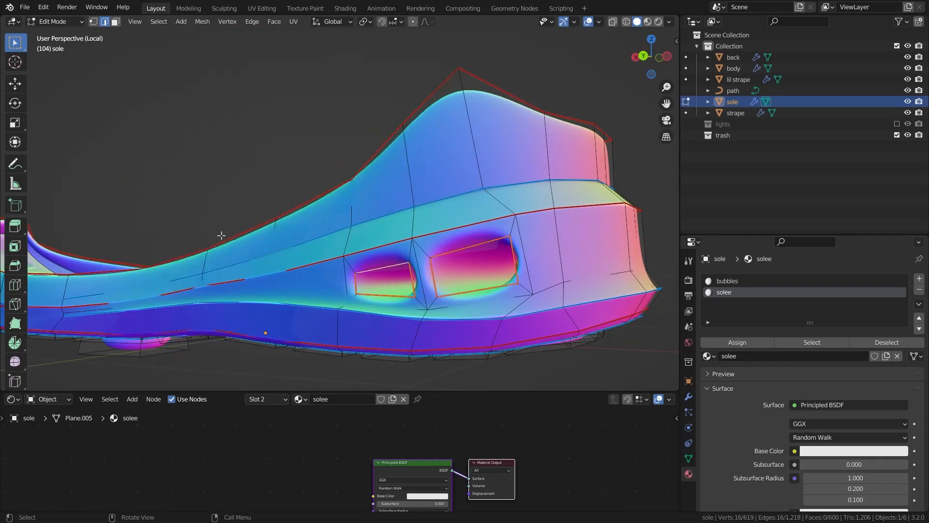
- Extend the selection to all linked sole geometry and unwrap it with the Unwrap operation
{"action": "scroll", "coordinate": [290, 167], "scroll_direction": "down", "scroll_amount": 3}
{"action": "middle_click_drag", "start_coordinate": [203, 242], "coordinate": [294, 182]}
{"action": "scroll", "coordinate": [355, 214], "scroll_direction": "up", "scroll_amount": 2}
{"action": "middle_click_drag", "start_coordinate": [355, 214], "coordinate": [288, 139]}
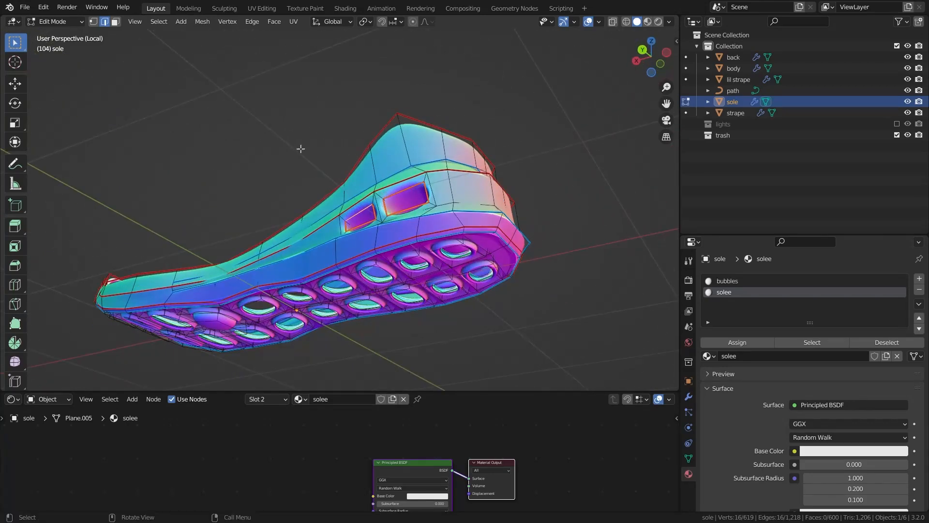
{"action": "key", "text": "ctrl+l"}
{"action": "key", "text": "u"}
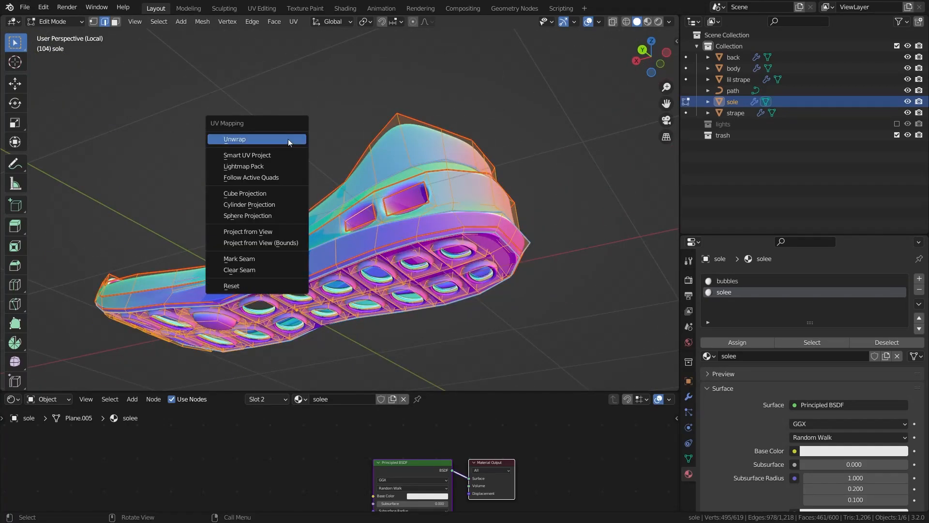
{"action": "left_click", "coordinate": [269, 141]}
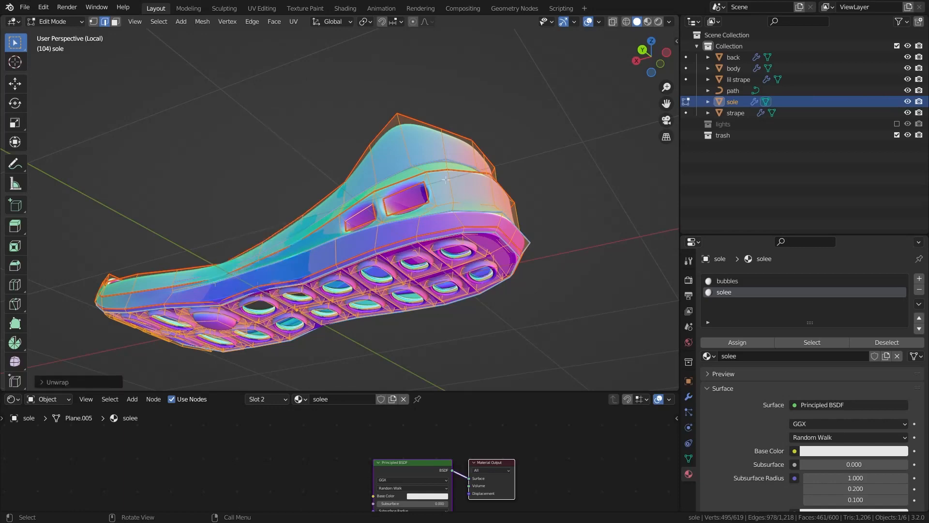
- Reveal the hidden bubble and stud faces, deselect everything and return the sole to Object Mode
{"action": "middle_click_drag", "start_coordinate": [270, 141], "coordinate": [370, 304]}
{"action": "scroll", "coordinate": [370, 305], "scroll_direction": "up", "scroll_amount": 3}
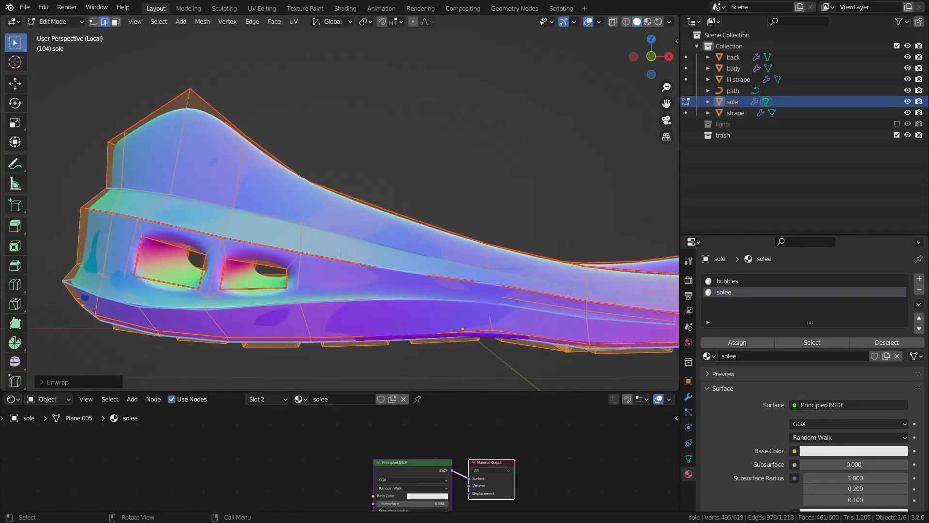
{"action": "key", "text": "alt+h"}
{"action": "left_click", "coordinate": [402, 147]}
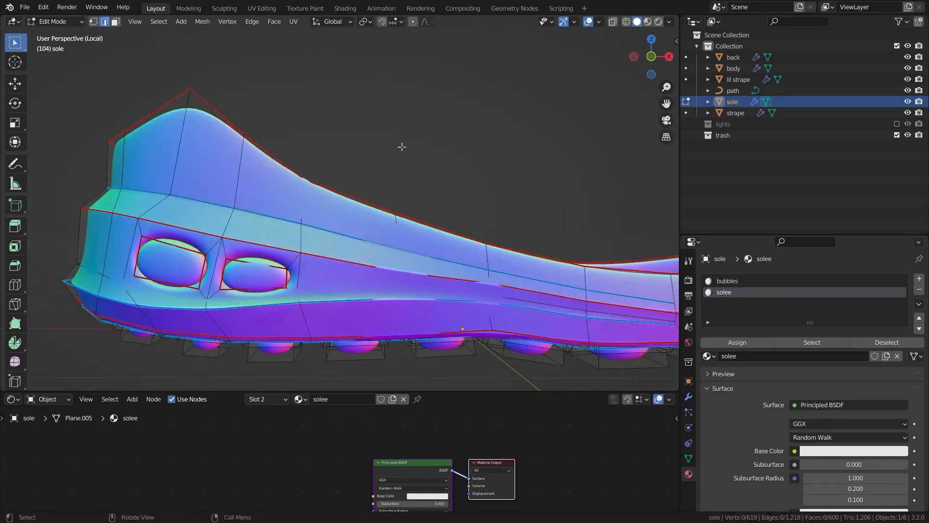
{"action": "scroll", "coordinate": [378, 210], "scroll_direction": "down", "scroll_amount": 2}
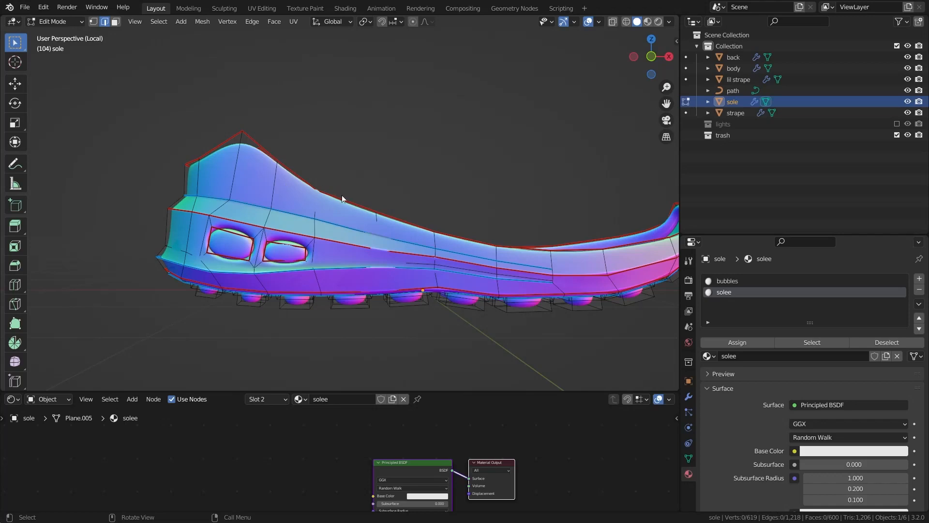
{"action": "key", "text": "Tab"}
{"action": "scroll", "coordinate": [363, 208], "scroll_direction": "down", "scroll_amount": 3}
{"action": "middle_click_drag", "start_coordinate": [385, 223], "coordinate": [373, 204]}
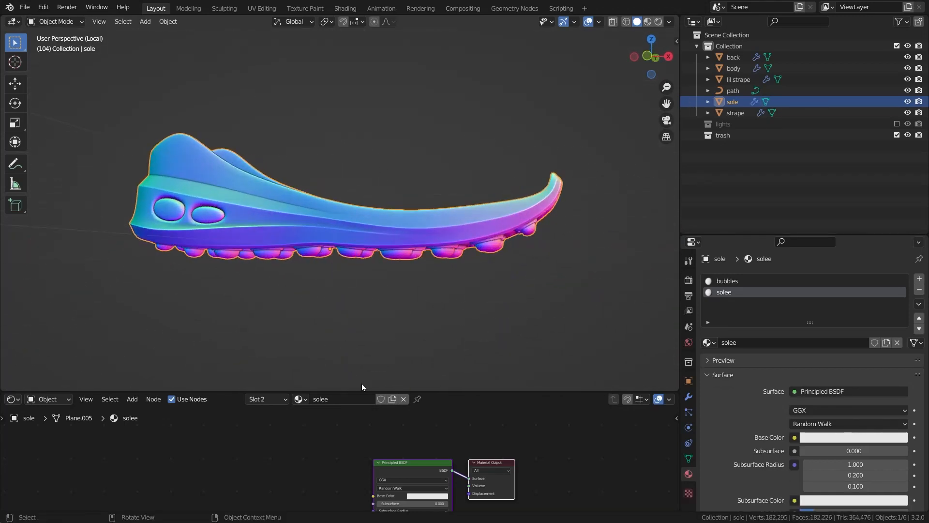
- Switch the 3D view to Material Preview shading and enlarge the shader editor area
{"action": "left_click", "coordinate": [648, 22]}
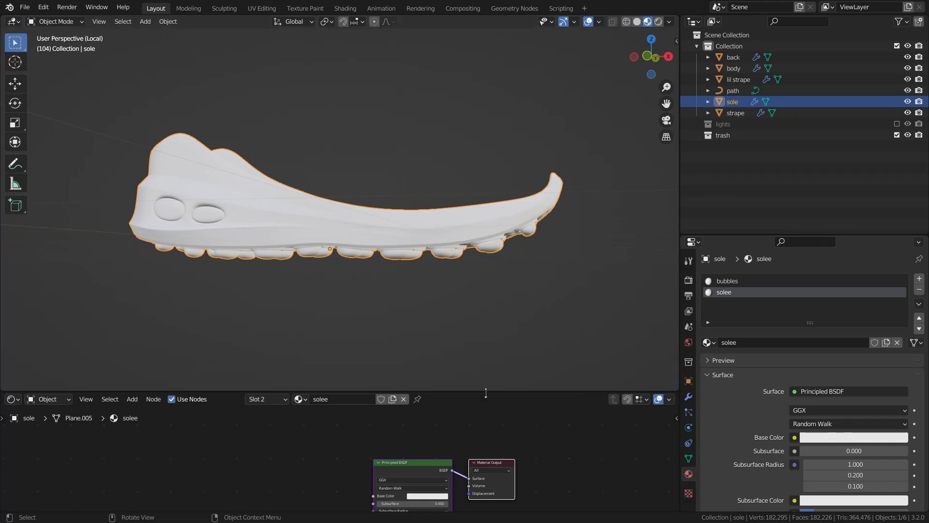
{"action": "left_click_drag", "start_coordinate": [485, 391], "coordinate": [486, 252]}
{"action": "middle_click_drag", "start_coordinate": [345, 411], "coordinate": [396, 344]}
{"action": "middle_click_drag", "start_coordinate": [428, 97], "coordinate": [373, 145]}
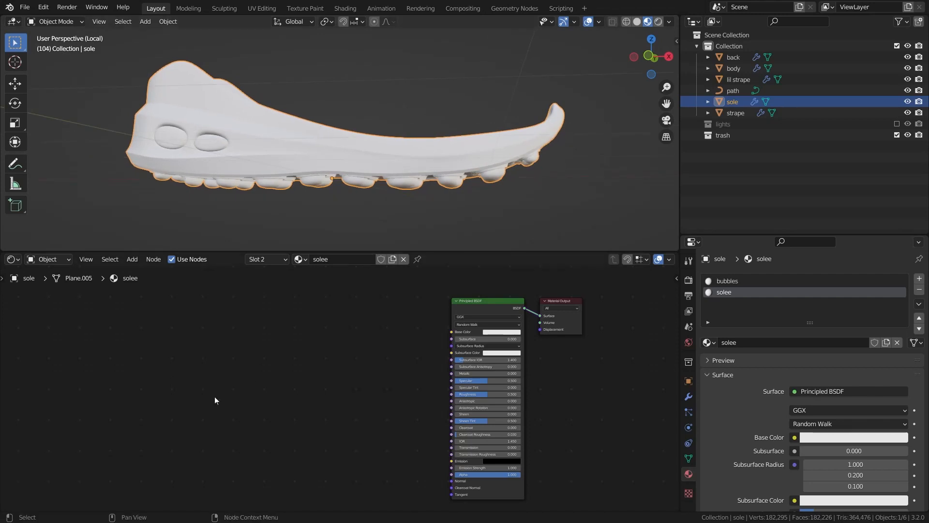
- Add a Texture Coordinate node to the solee material, well ahead of the Principled BSDF node
{"action": "middle_click_drag", "start_coordinate": [214, 400], "coordinate": [292, 413]}
{"action": "scroll", "coordinate": [348, 355], "scroll_direction": "down", "scroll_amount": 1}
{"action": "middle_click_drag", "start_coordinate": [349, 355], "coordinate": [411, 353]}
{"action": "key", "text": "shift+a"}
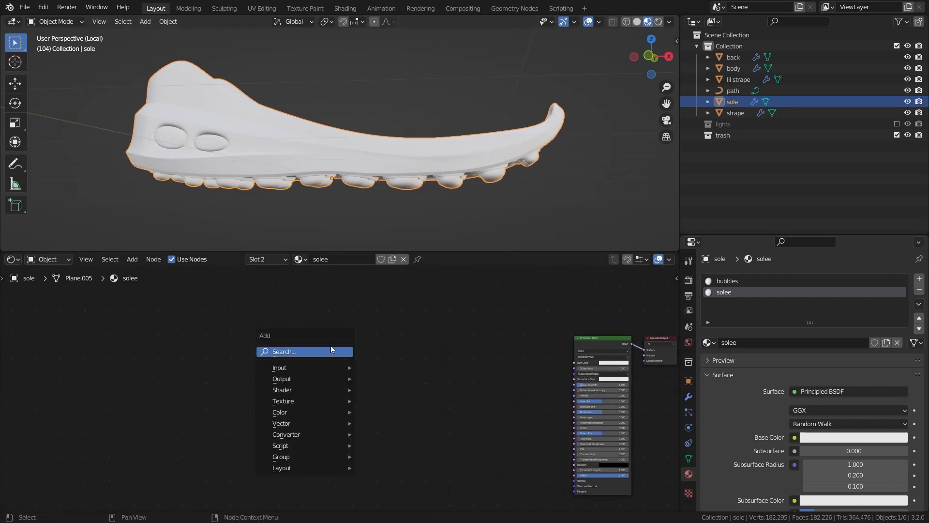
{"action": "left_click", "coordinate": [330, 346]}
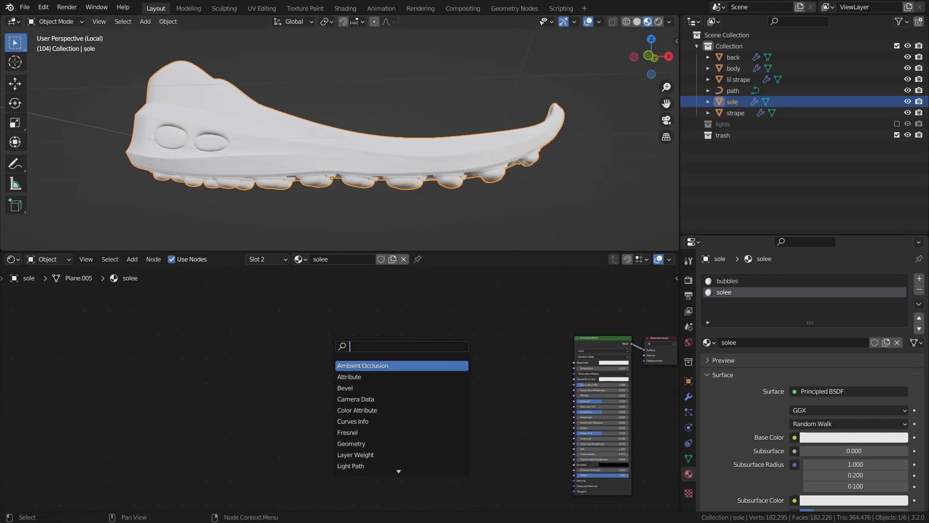
{"action": "type", "text": "coo"}
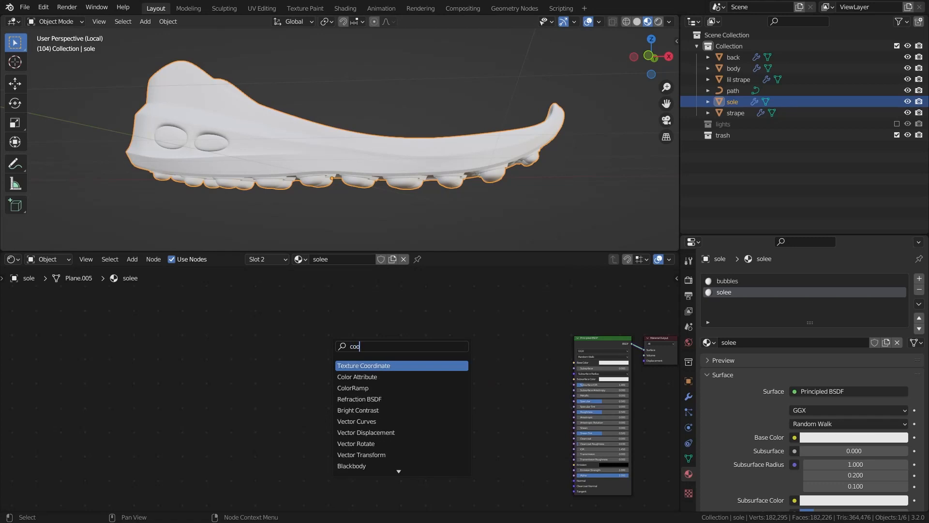
{"action": "key", "text": "Return"}
{"action": "left_click", "coordinate": [149, 347]}
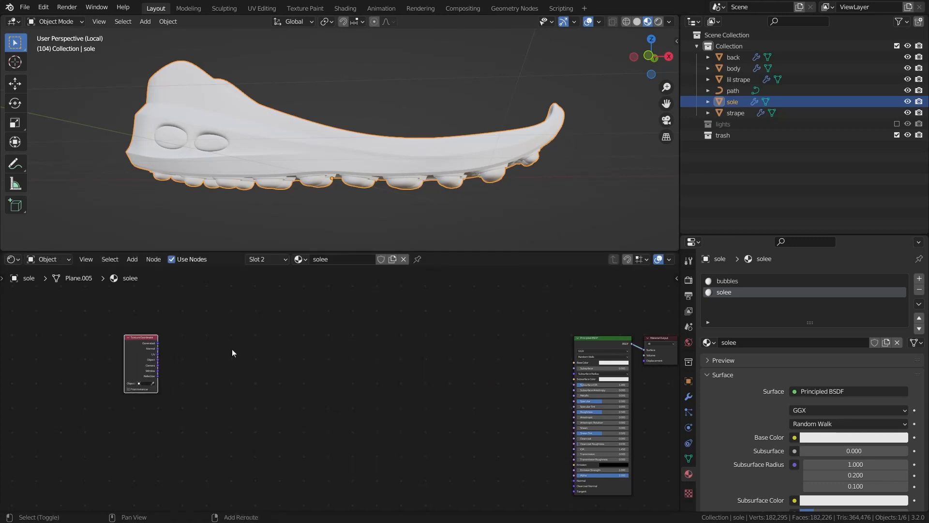
- Add a Vector Math node beside the Texture Coordinate node
{"action": "key", "text": "shift+a"}
{"action": "left_click", "coordinate": [231, 347]}
{"action": "type", "text": "vec"}
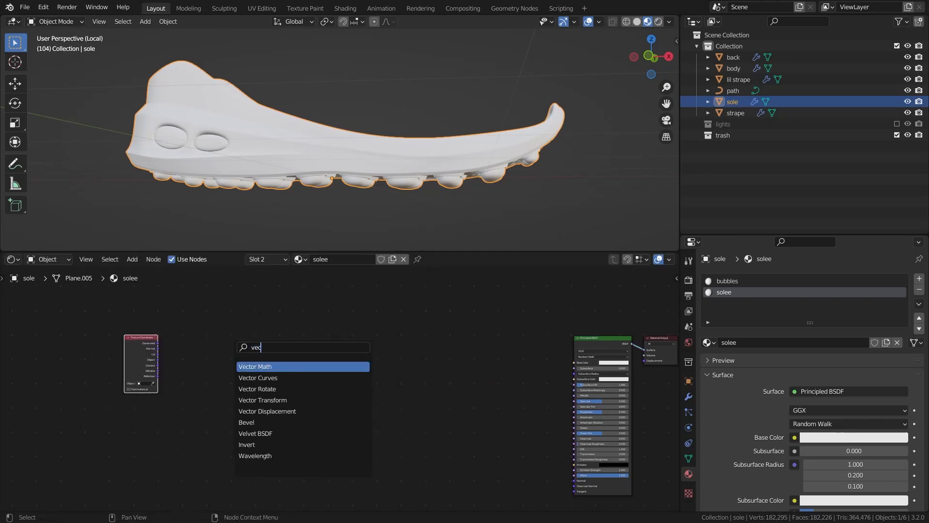
{"action": "key", "text": "Return"}
{"action": "left_click", "coordinate": [231, 355]}
- Set the Vector Math operation to Scale and connect the Texture Coordinate's UV output to its Vector input
{"action": "scroll", "coordinate": [323, 405], "scroll_direction": "up", "scroll_amount": 4}
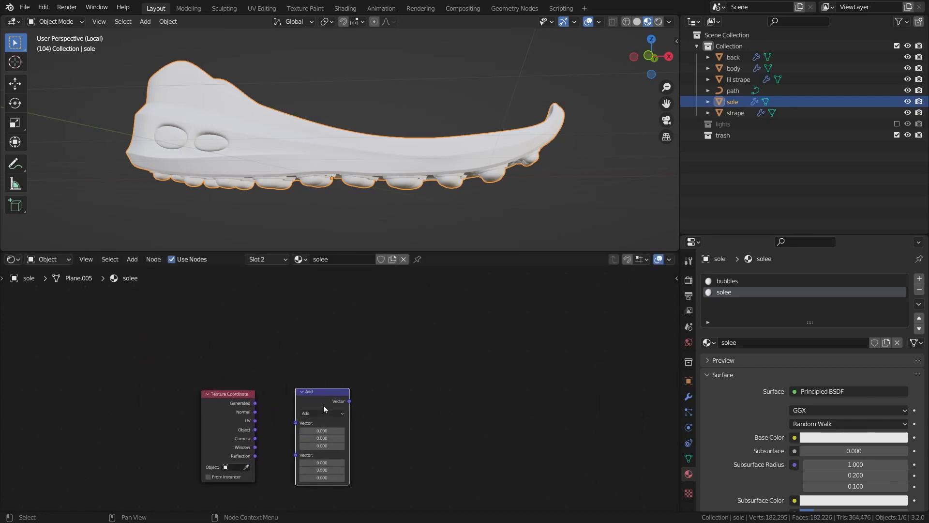
{"action": "left_click", "coordinate": [342, 339]}
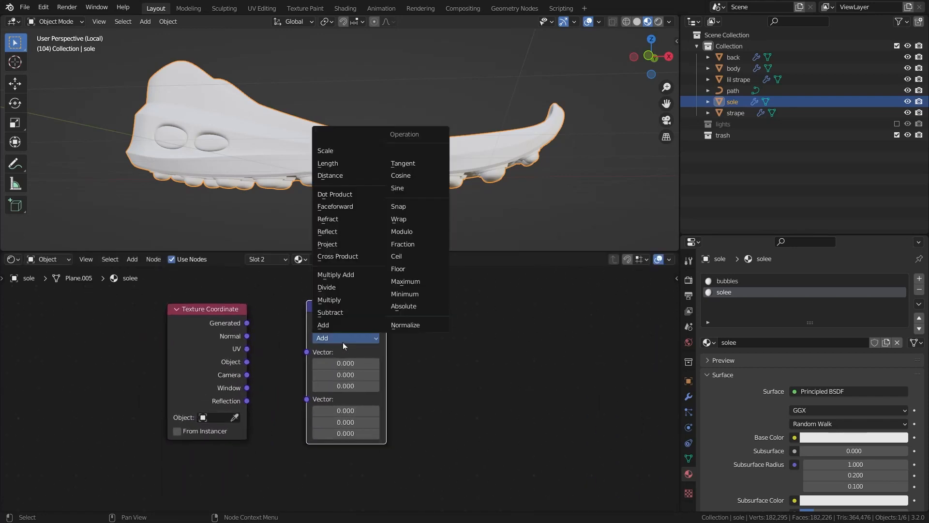
{"action": "left_click", "coordinate": [338, 150]}
{"action": "left_click_drag", "start_coordinate": [249, 353], "coordinate": [313, 350]}
{"action": "scroll", "coordinate": [312, 350], "scroll_direction": "down", "scroll_amount": 2}
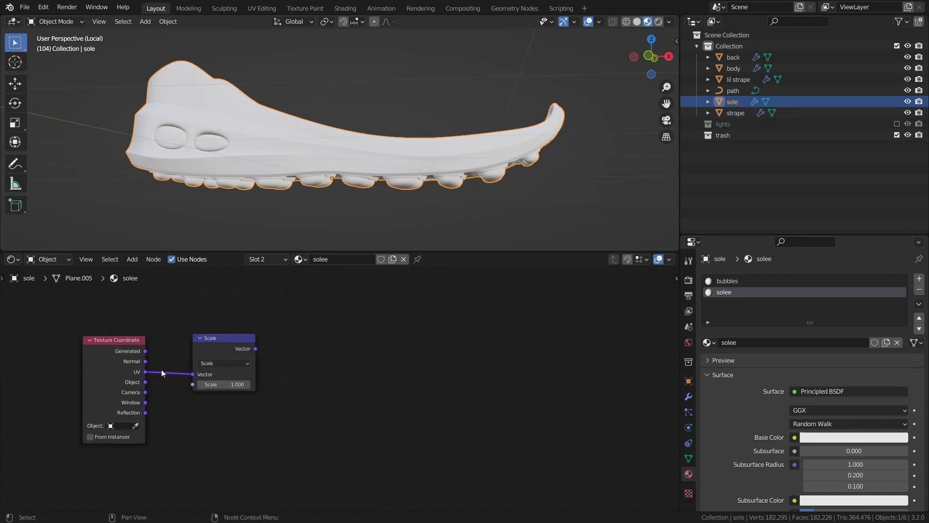
{"action": "left_click_drag", "start_coordinate": [215, 351], "coordinate": [201, 349]}
- Preview the Scale node's output on the sole through a viewer connection
{"action": "scroll", "coordinate": [380, 382], "scroll_direction": "down", "scroll_amount": 4}
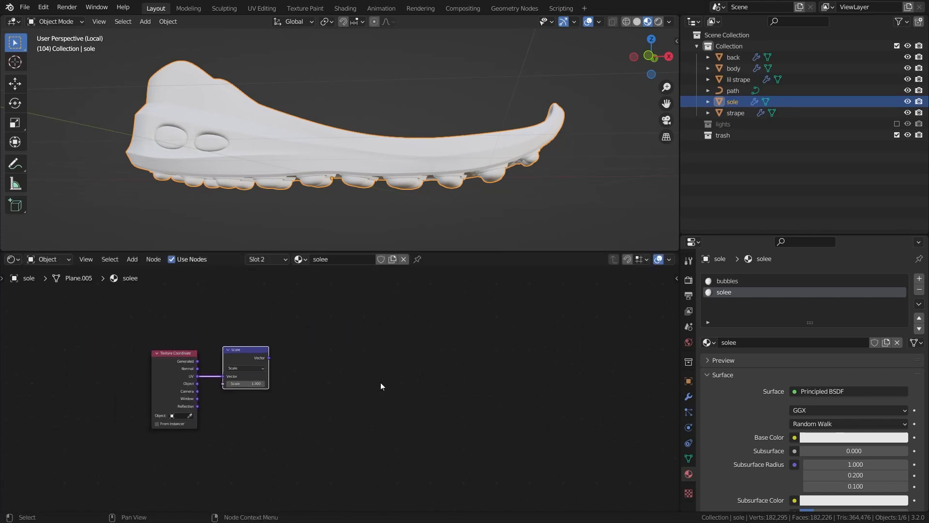
{"action": "middle_click_drag", "start_coordinate": [432, 380], "coordinate": [347, 360]}
{"action": "scroll", "coordinate": [285, 375], "scroll_direction": "down", "scroll_amount": 2}
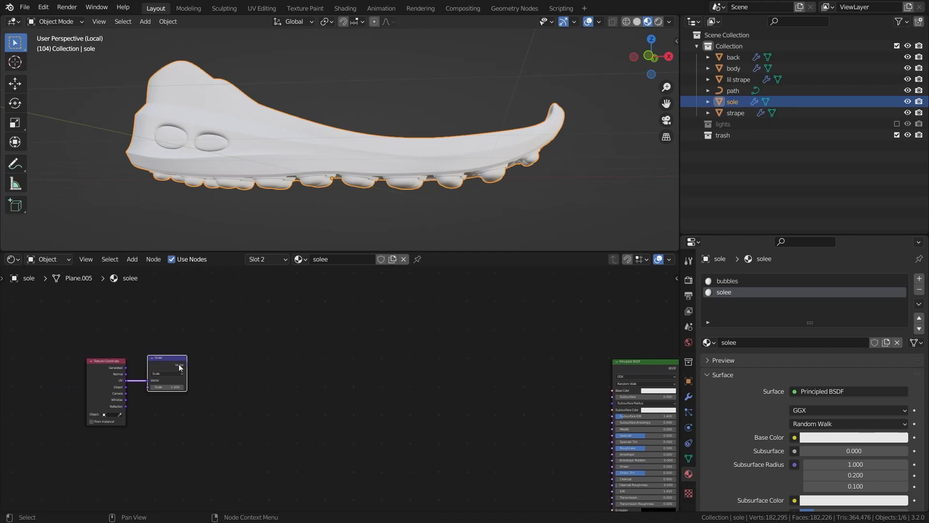
{"action": "left_click", "coordinate": [159, 360], "text": "ctrl+shift"}
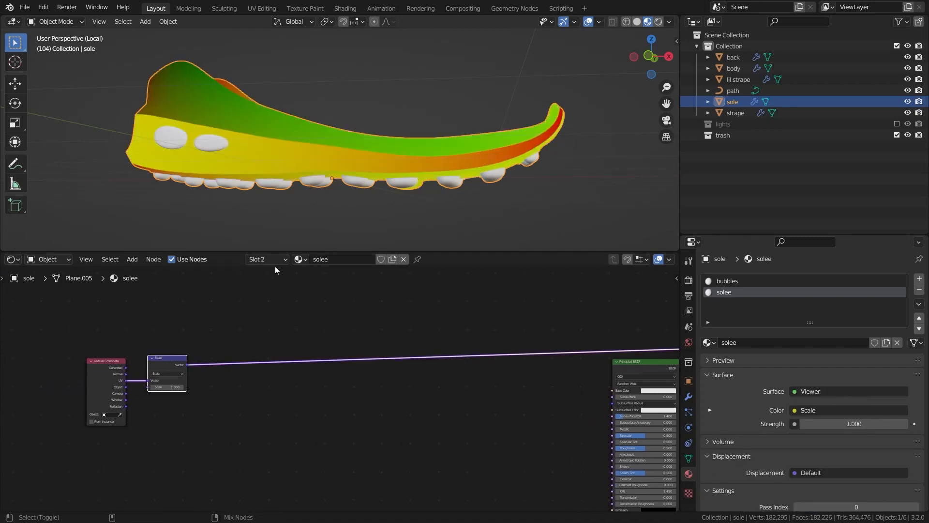
- Set the Scale node's scale factor to 10.9
{"action": "middle_click_drag", "start_coordinate": [368, 171], "coordinate": [251, 189]}
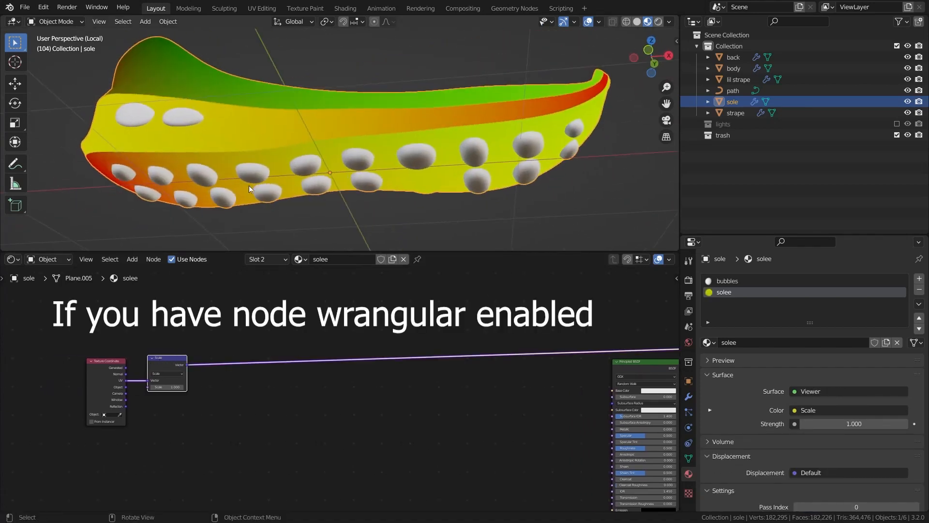
{"action": "scroll", "coordinate": [145, 381], "scroll_direction": "up", "scroll_amount": 1}
{"action": "left_click_drag", "start_coordinate": [153, 387], "coordinate": [176, 387]}
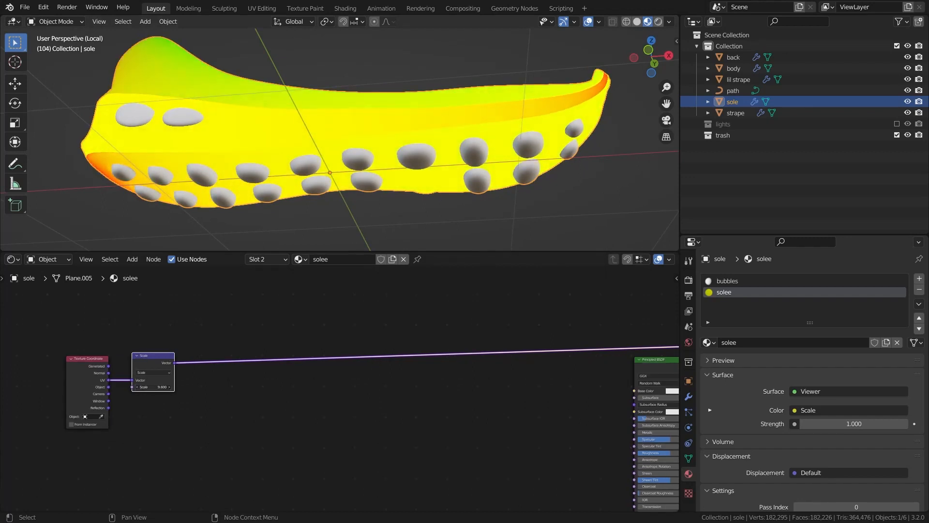
{"action": "scroll", "coordinate": [153, 388], "scroll_direction": "down", "scroll_amount": 1}
- Insert a Voronoi Texture node after the Scale node and set its feature output to Distance to Edge
{"action": "key", "text": "shift+a"}
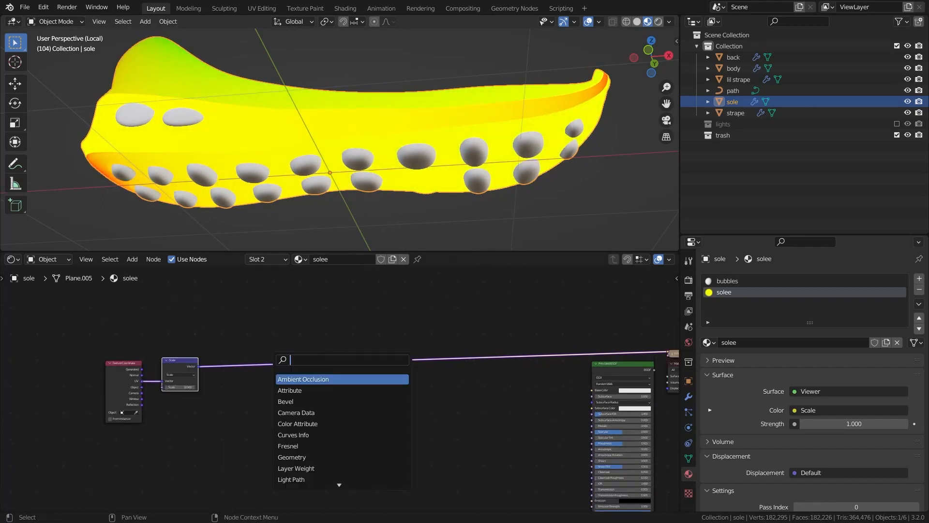
{"action": "type", "text": "voro"}
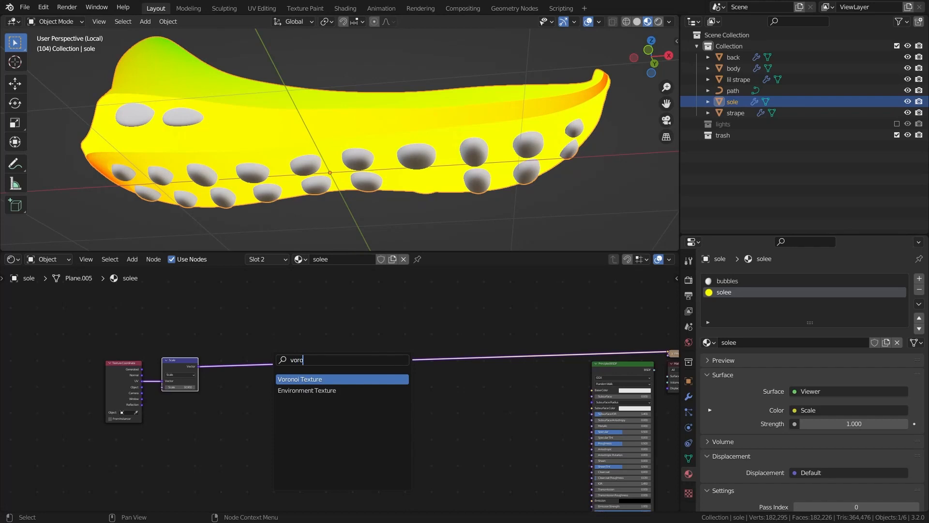
{"action": "key", "text": "Return"}
{"action": "scroll", "coordinate": [321, 383], "scroll_direction": "up", "scroll_amount": 3}
{"action": "left_click", "coordinate": [266, 391]}
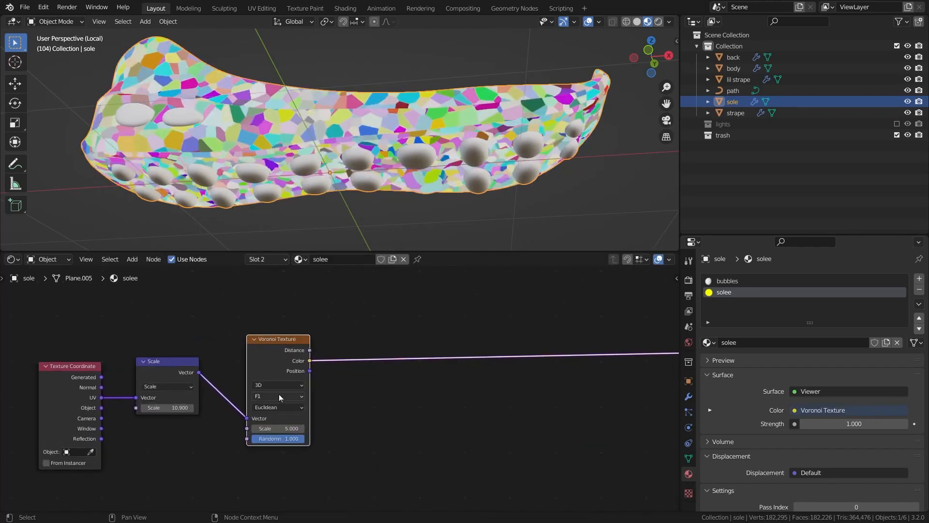
{"action": "left_click", "coordinate": [280, 397]}
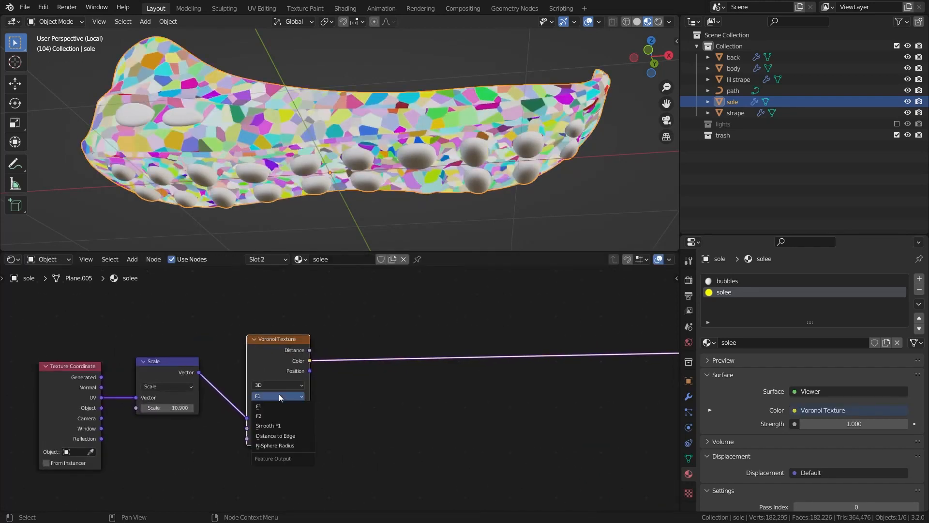
{"action": "left_click", "coordinate": [280, 437]}
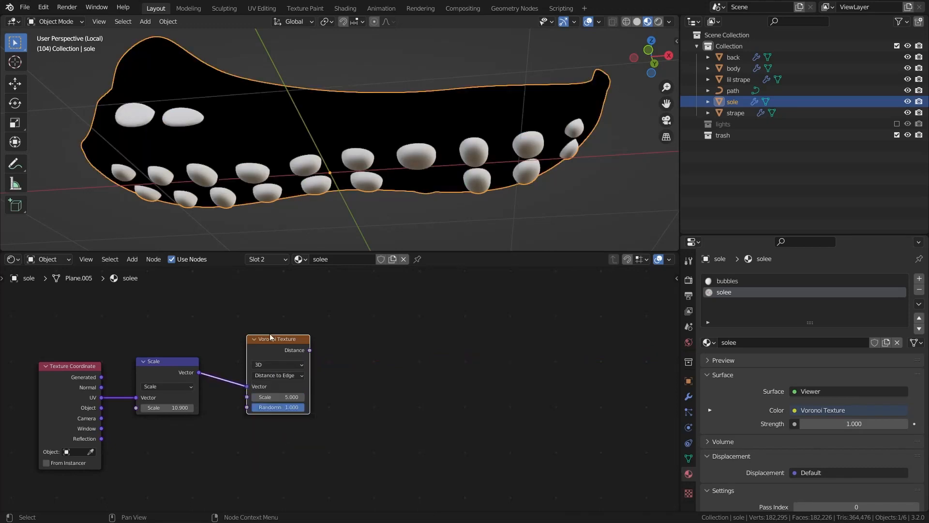
- Duplicate the Voronoi Texture below the original, connect the Scale node's Vector to it, and set its feature output to F2
{"action": "scroll", "coordinate": [322, 332], "scroll_direction": "down", "scroll_amount": 1}
{"action": "middle_click_drag", "start_coordinate": [271, 351], "coordinate": [271, 321]}
{"action": "key", "text": "shift+d"}
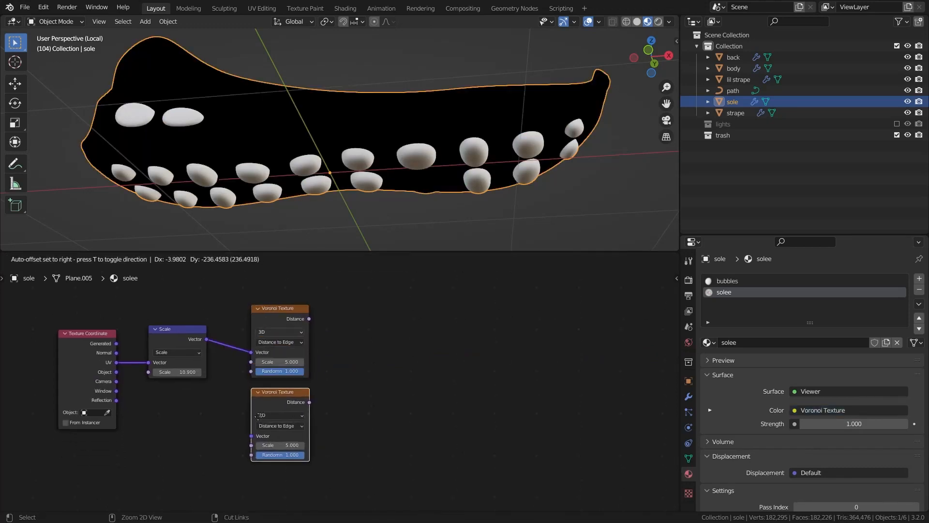
{"action": "left_click", "coordinate": [271, 413]}
{"action": "left_click_drag", "start_coordinate": [206, 339], "coordinate": [252, 444]}
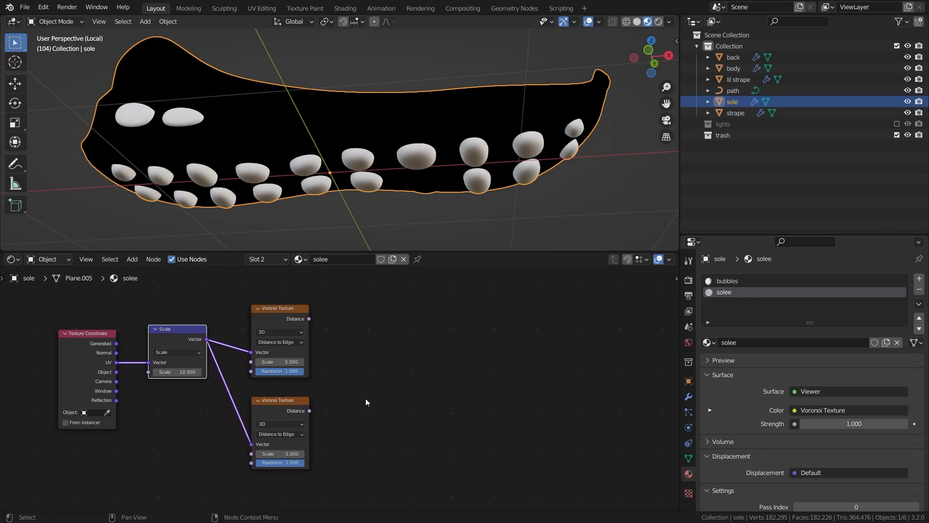
{"action": "left_click", "coordinate": [290, 434]}
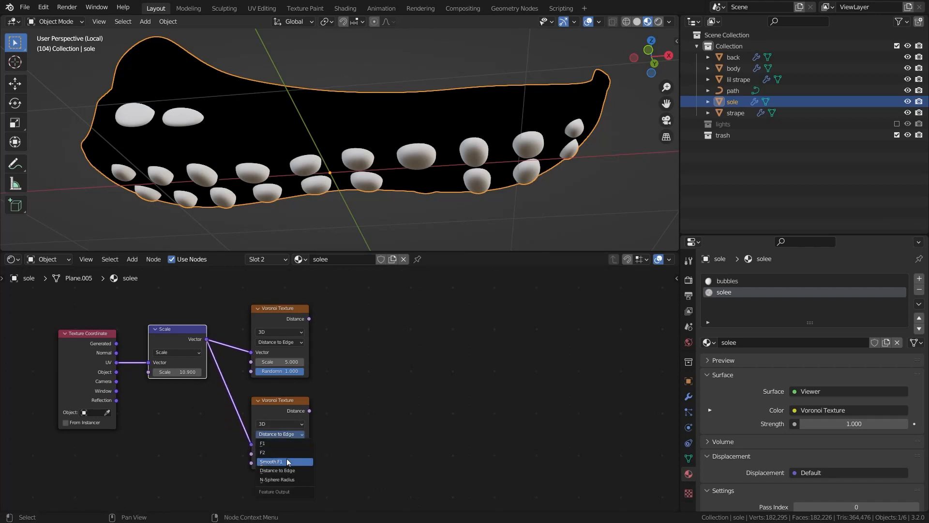
{"action": "left_click", "coordinate": [280, 452]}
- Add a Math node set to Compare, fed by the upper Voronoi's Distance and the lower Voronoi's Color
{"action": "scroll", "coordinate": [337, 398], "scroll_direction": "down", "scroll_amount": 1}
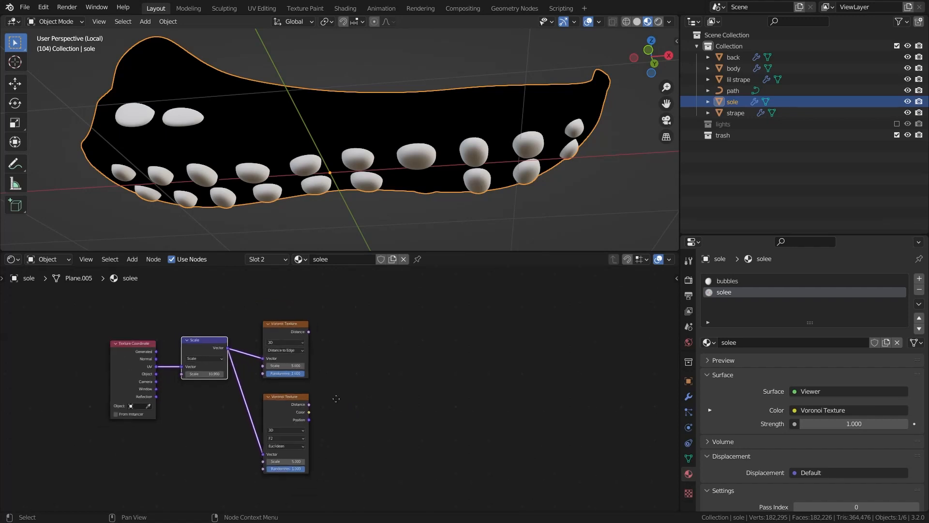
{"action": "middle_click_drag", "start_coordinate": [337, 398], "coordinate": [273, 402]}
{"action": "key", "text": "shift+a"}
{"action": "left_click", "coordinate": [334, 385]}
{"action": "type", "text": "add"}
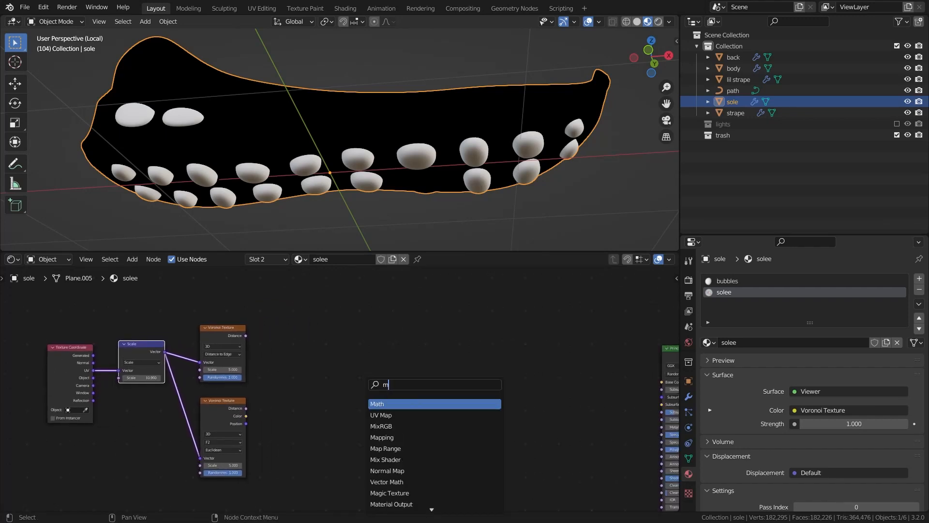
{"action": "key", "text": "Return"}
{"action": "left_click_drag", "start_coordinate": [244, 337], "coordinate": [364, 389]}
{"action": "left_click_drag", "start_coordinate": [242, 411], "coordinate": [373, 400]}
{"action": "left_click", "coordinate": [374, 373]}
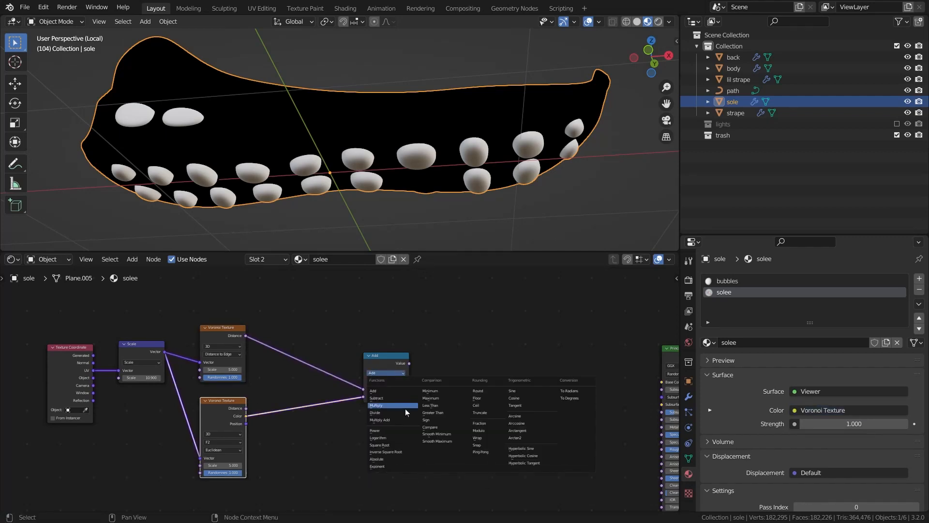
{"action": "left_click", "coordinate": [438, 428]}
- Insert a ColorRamp node between the upper Voronoi Texture's Distance output and the Compare node
{"action": "scroll", "coordinate": [358, 401], "scroll_direction": "up", "scroll_amount": 2}
{"action": "scroll", "coordinate": [358, 401], "scroll_direction": "up", "scroll_amount": 2}
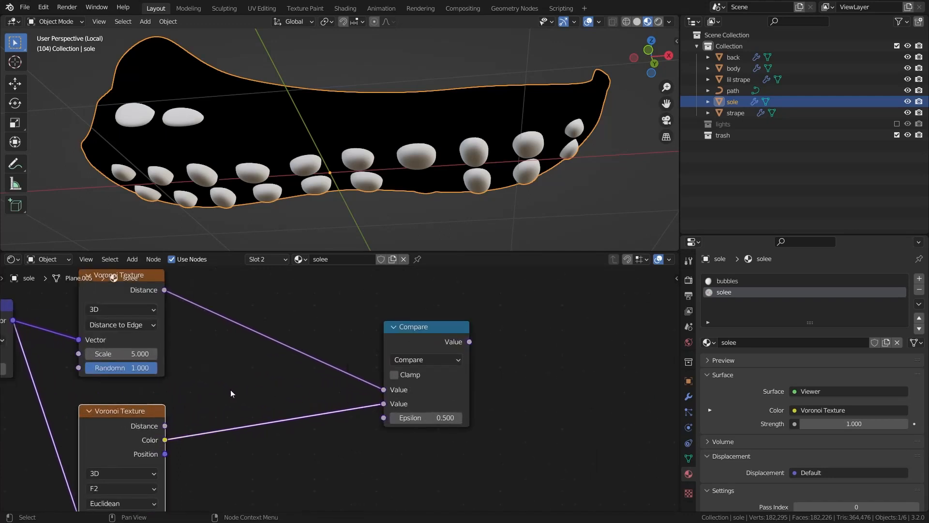
{"action": "key", "text": "shift+a"}
{"action": "left_click", "coordinate": [258, 377]}
{"action": "type", "text": "color"}
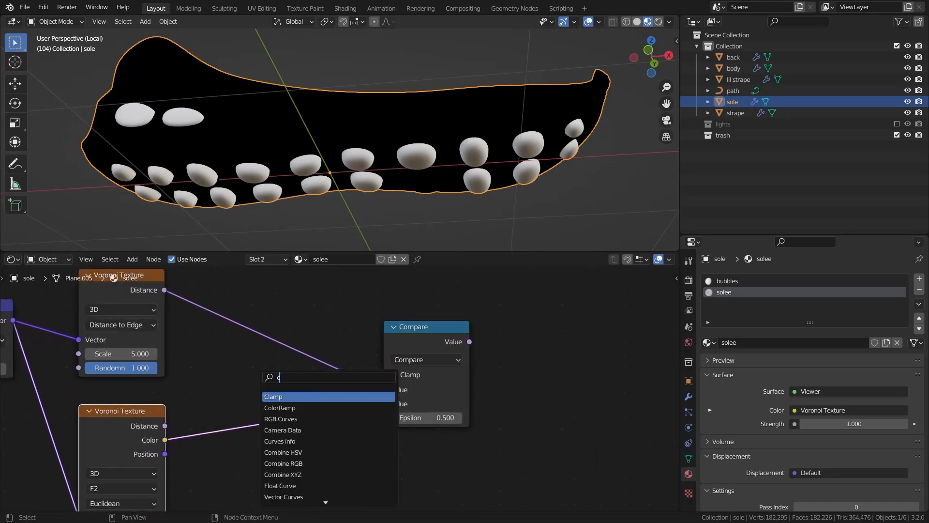
{"action": "key", "text": "Return"}
{"action": "left_click", "coordinate": [241, 313]}
- Duplicate the ColorRamp onto the link between the lower Voronoi Texture's Color output and the Compare node
{"action": "scroll", "coordinate": [263, 314], "scroll_direction": "down", "scroll_amount": 1}
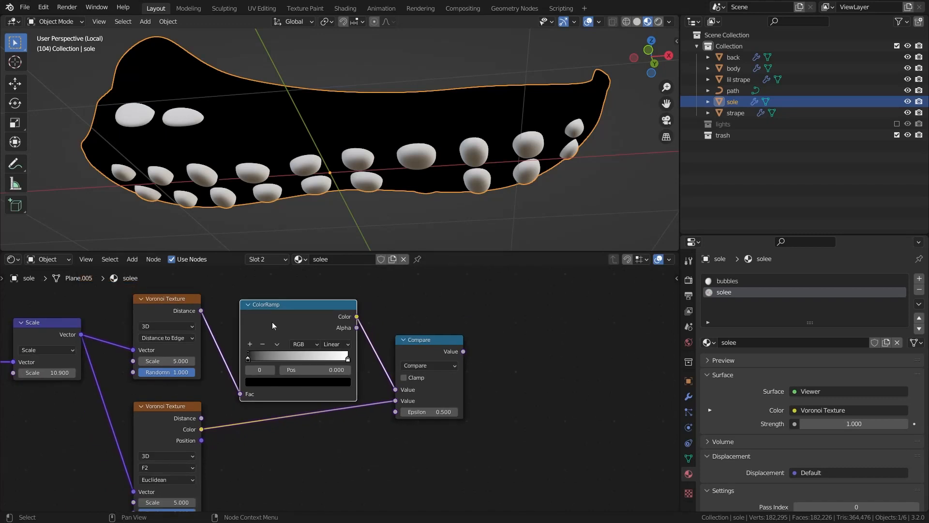
{"action": "key", "text": "shift+d"}
{"action": "left_click", "coordinate": [271, 423]}
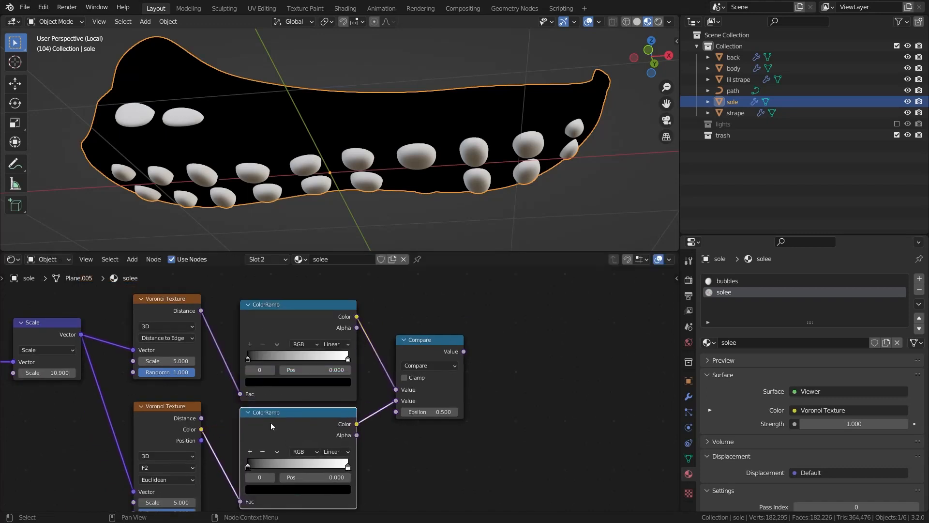
- Set the upper ColorRamp's interpolation to Constant and move its white stop to position 0.324
{"action": "left_click", "coordinate": [335, 344]}
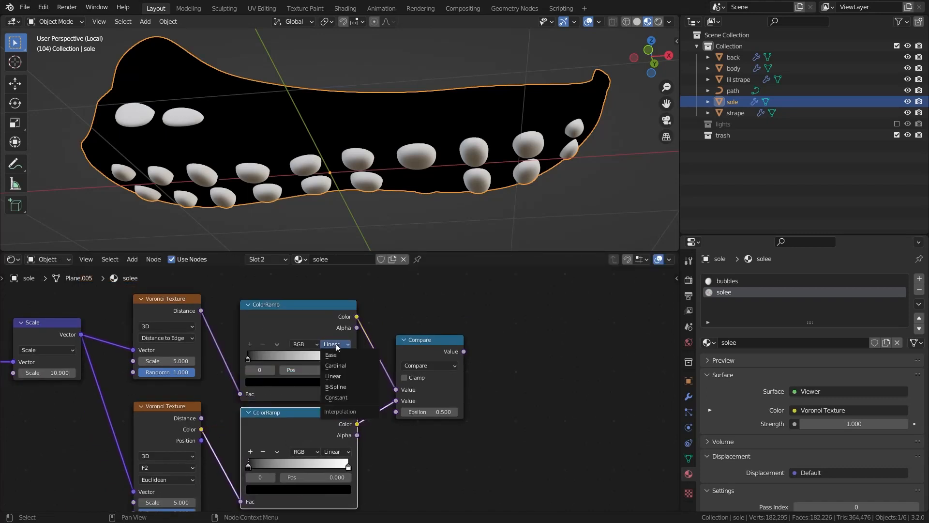
{"action": "left_click", "coordinate": [336, 398]}
{"action": "middle_click_drag", "start_coordinate": [341, 370], "coordinate": [378, 343]}
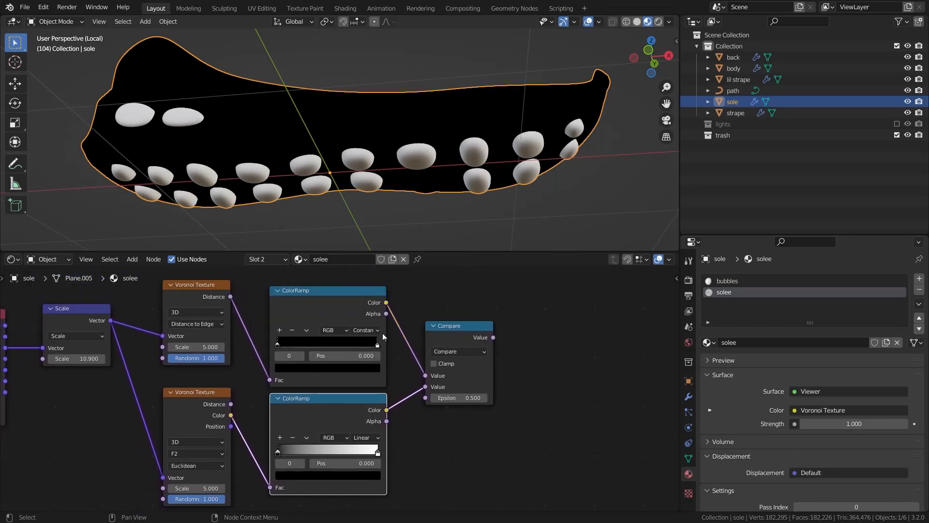
- Set the lower ColorRamp to Constant interpolation, flip it to white first, and place the black stop at position 0.368
{"action": "middle_click_drag", "start_coordinate": [345, 427], "coordinate": [368, 390]}
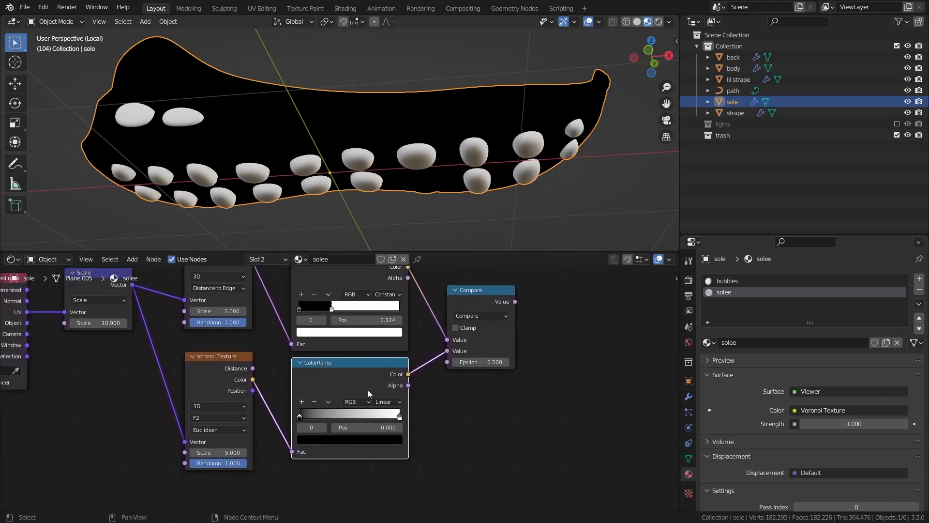
{"action": "scroll", "coordinate": [368, 390], "scroll_direction": "up", "scroll_amount": 1}
{"action": "left_click", "coordinate": [386, 405]}
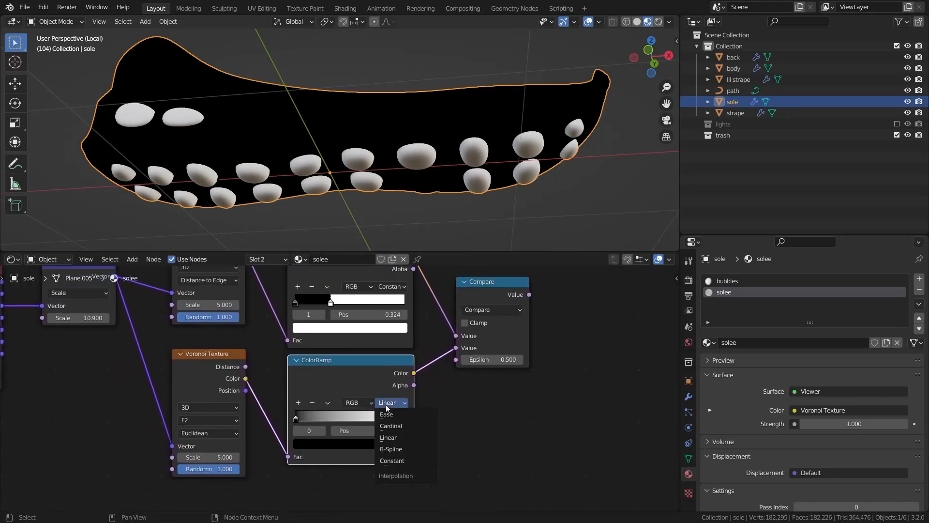
{"action": "left_click", "coordinate": [397, 460]}
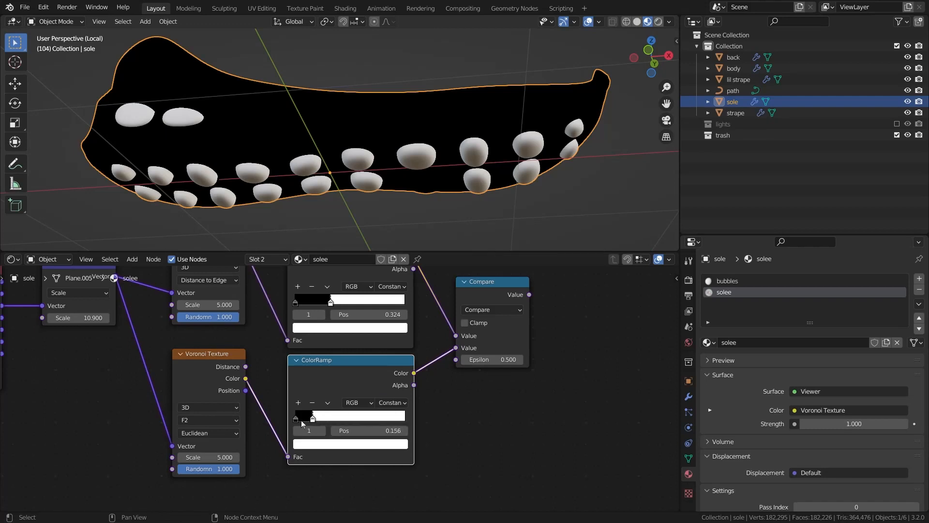
{"action": "left_click_drag", "start_coordinate": [300, 419], "coordinate": [335, 421]}
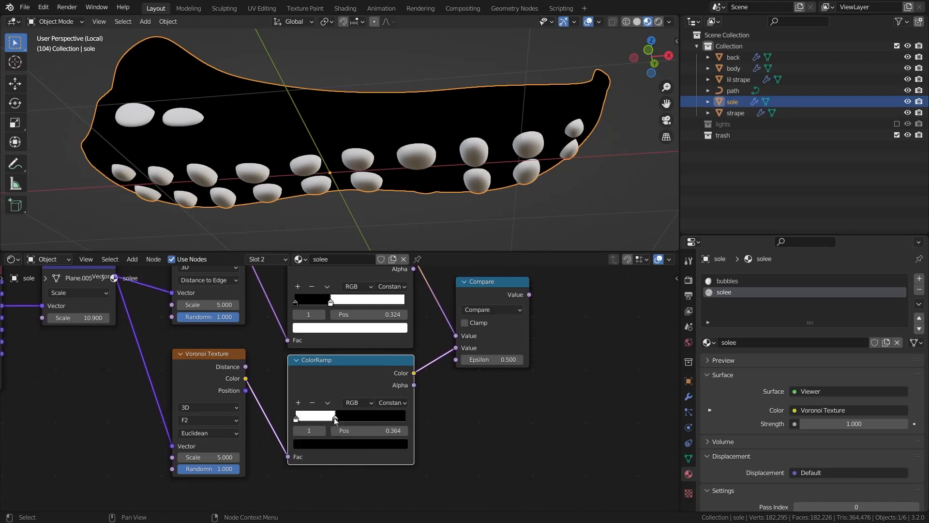
- Preview the Compare node's output on the sole through the viewer connection
{"action": "scroll", "coordinate": [381, 289], "scroll_direction": "down", "scroll_amount": 2}
{"action": "middle_click_drag", "start_coordinate": [430, 330], "coordinate": [341, 346]}
{"action": "left_click", "coordinate": [343, 343], "text": "ctrl+shift"}
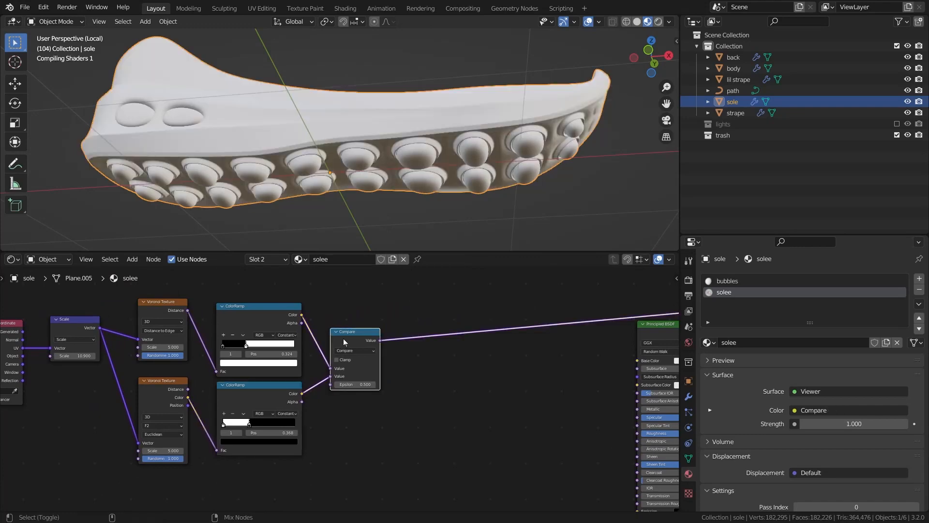
{"action": "scroll", "coordinate": [325, 144], "scroll_direction": "down", "scroll_amount": 2}
{"action": "middle_click_drag", "start_coordinate": [324, 143], "coordinate": [343, 158]}
{"action": "scroll", "coordinate": [341, 184], "scroll_direction": "up", "scroll_amount": 5}
{"action": "scroll", "coordinate": [344, 189], "scroll_direction": "up", "scroll_amount": 1}
{"action": "scroll", "coordinate": [343, 157], "scroll_direction": "down", "scroll_amount": 2}
- Set the randomness of both Voronoi Texture nodes to 0
{"action": "middle_click_drag", "start_coordinate": [121, 364], "coordinate": [296, 363]}
{"action": "scroll", "coordinate": [237, 340], "scroll_direction": "up", "scroll_amount": 3}
{"action": "left_click_drag", "start_coordinate": [322, 342], "coordinate": [295, 341]}
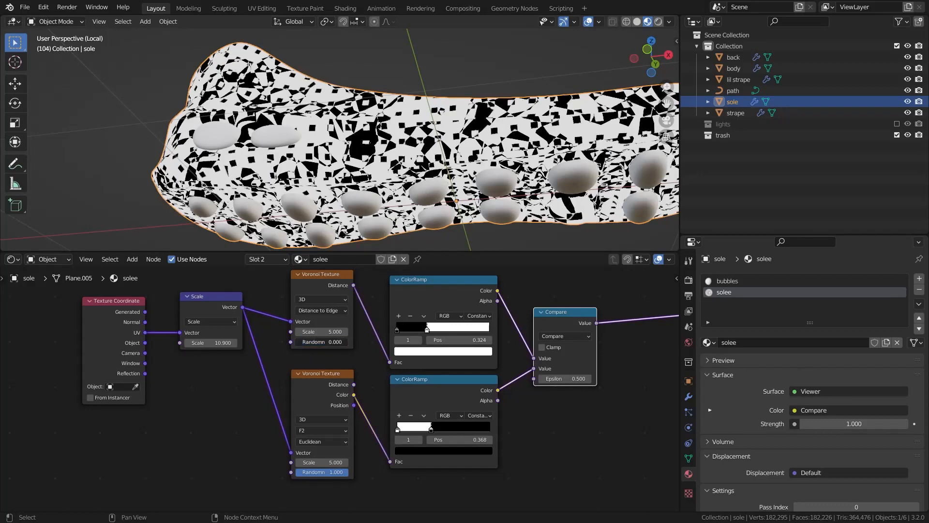
{"action": "left_click_drag", "start_coordinate": [332, 472], "coordinate": [296, 472]}
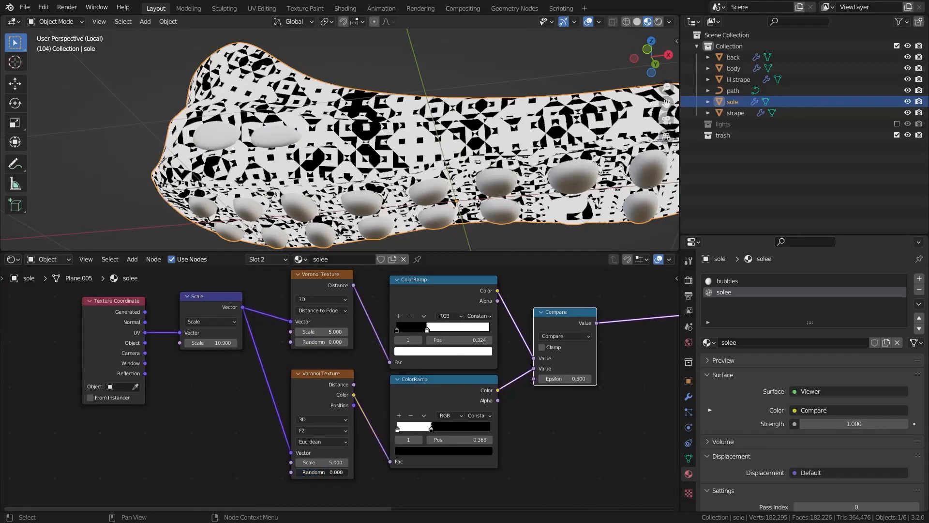
- Change the lower Voronoi Texture's distance metric to Minkowski
{"action": "scroll", "coordinate": [379, 125], "scroll_direction": "down", "scroll_amount": 2}
{"action": "middle_click_drag", "start_coordinate": [380, 125], "coordinate": [377, 99]}
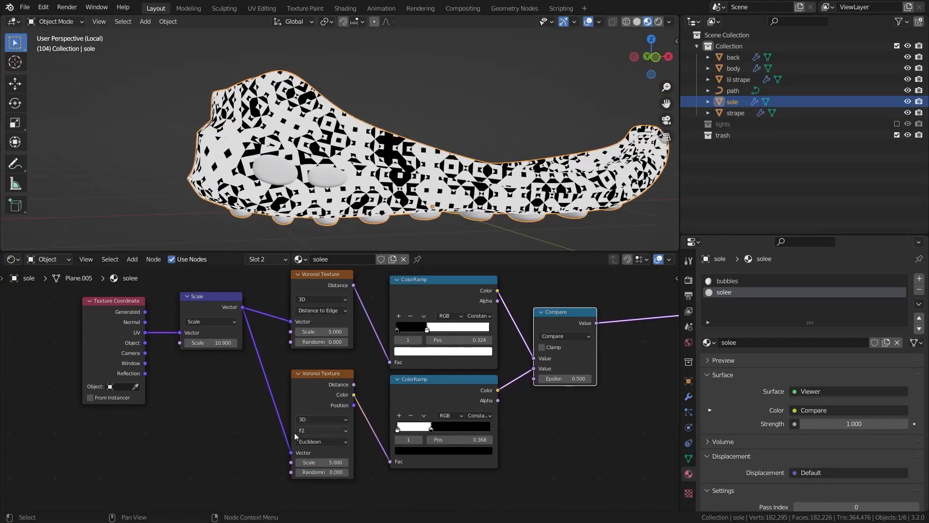
{"action": "middle_click_drag", "start_coordinate": [295, 433], "coordinate": [295, 414]}
{"action": "scroll", "coordinate": [310, 422], "scroll_direction": "up", "scroll_amount": 2}
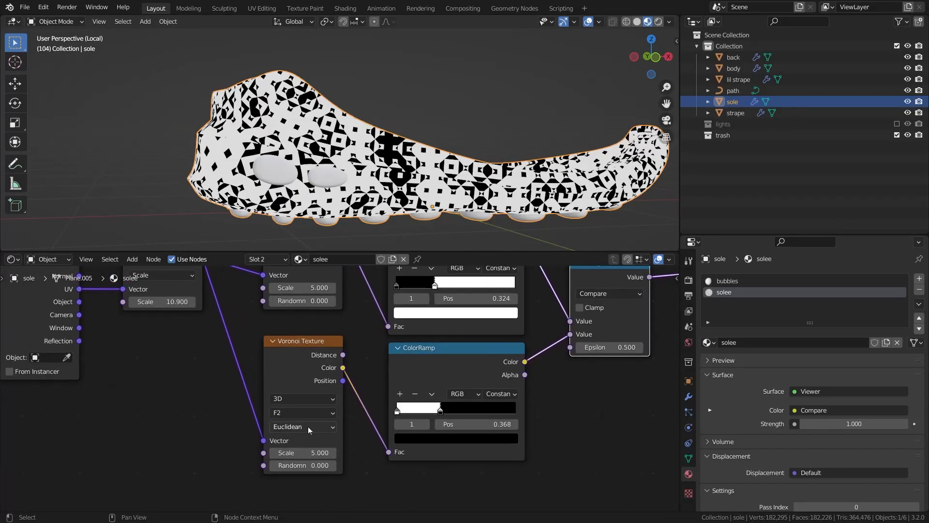
{"action": "left_click", "coordinate": [311, 428]}
{"action": "left_click", "coordinate": [303, 477]}
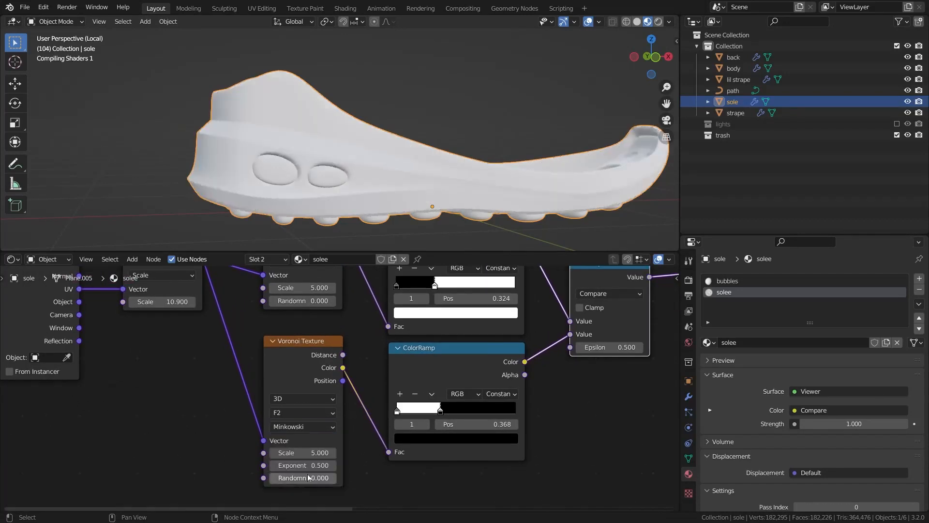
- Set the lower Voronoi Texture's scale to 2
{"action": "scroll", "coordinate": [300, 371], "scroll_direction": "down", "scroll_amount": 1}
{"action": "scroll", "coordinate": [301, 219], "scroll_direction": "up", "scroll_amount": 2}
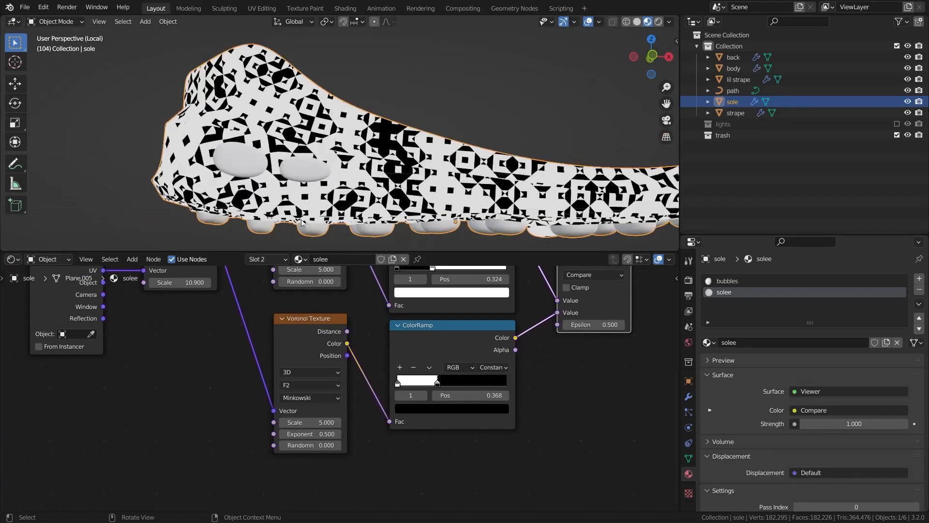
{"action": "scroll", "coordinate": [293, 440], "scroll_direction": "up", "scroll_amount": 1}
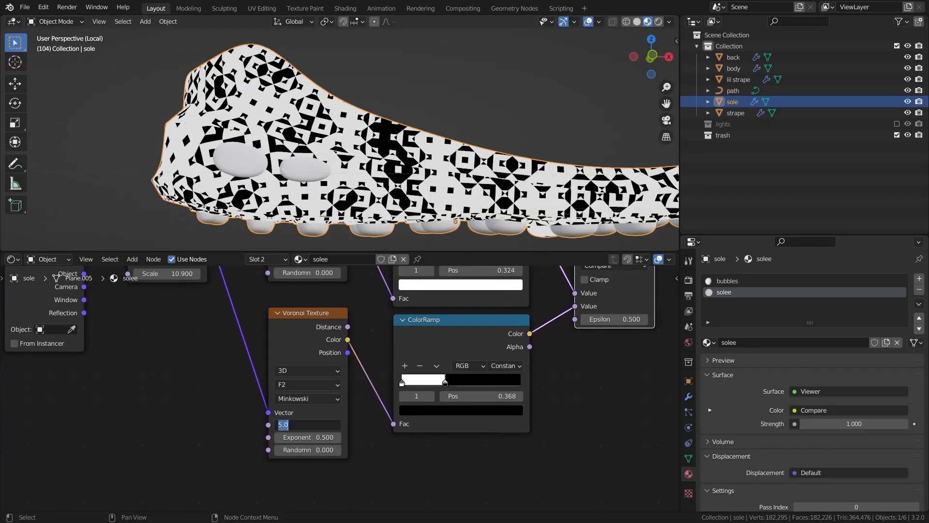
{"action": "key", "text": "Return"}
{"action": "scroll", "coordinate": [329, 227], "scroll_direction": "down", "scroll_amount": 1}
{"action": "middle_click_drag", "start_coordinate": [330, 213], "coordinate": [328, 232]}
- Set the upper Voronoi Texture's scale to 4 and check the pattern on the sole
{"action": "scroll", "coordinate": [320, 301], "scroll_direction": "down", "scroll_amount": 5}
{"action": "middle_click_drag", "start_coordinate": [321, 301], "coordinate": [316, 345]}
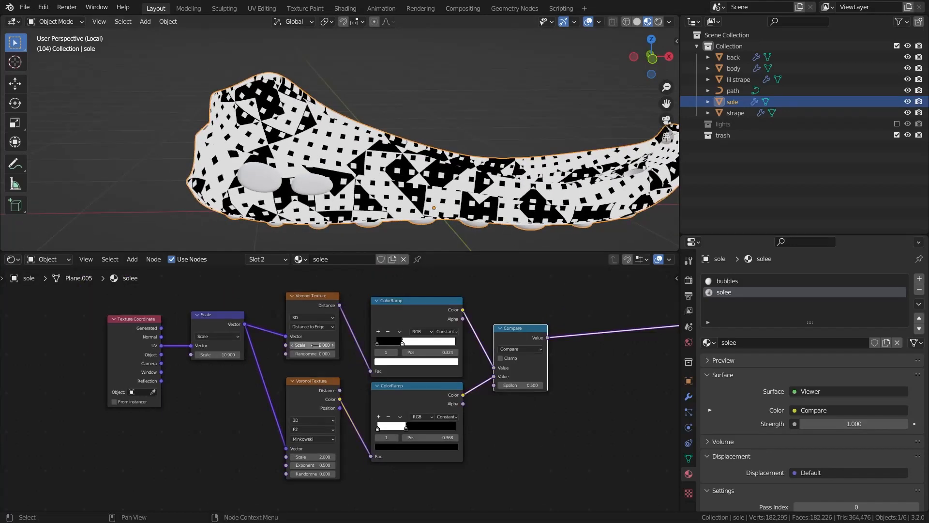
{"action": "left_click", "coordinate": [315, 345]}
{"action": "key", "text": "Return"}
{"action": "scroll", "coordinate": [310, 194], "scroll_direction": "down", "scroll_amount": 2}
{"action": "middle_click_drag", "start_coordinate": [310, 194], "coordinate": [276, 165]}
{"action": "scroll", "coordinate": [281, 184], "scroll_direction": "up", "scroll_amount": 2}
{"action": "middle_click_drag", "start_coordinate": [286, 213], "coordinate": [281, 278]}
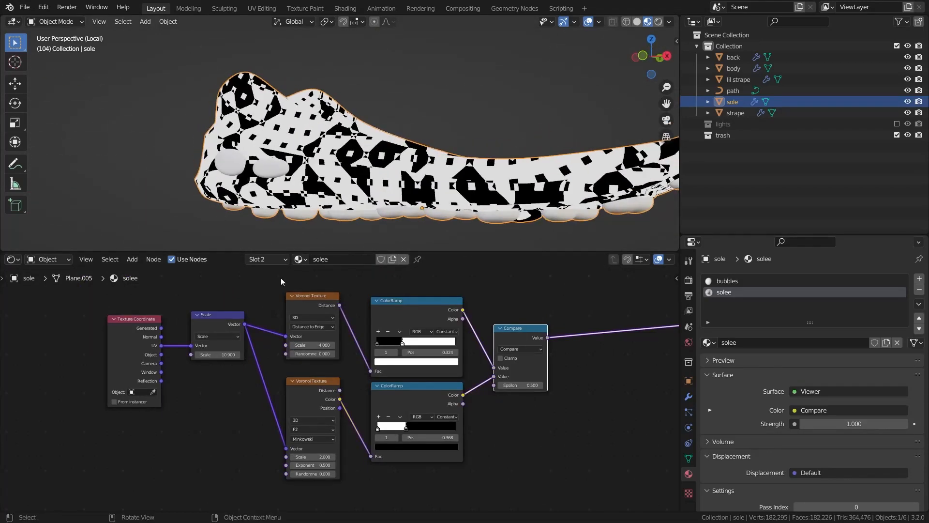
- Shift the lower Voronoi Texture node slightly away from its ColorRamp and move the upper ColorRamp's white stop to position 0.244
{"action": "scroll", "coordinate": [274, 393], "scroll_direction": "up", "scroll_amount": 2}
{"action": "middle_click_drag", "start_coordinate": [274, 393], "coordinate": [272, 399]}
{"action": "left_click_drag", "start_coordinate": [303, 396], "coordinate": [294, 396]}
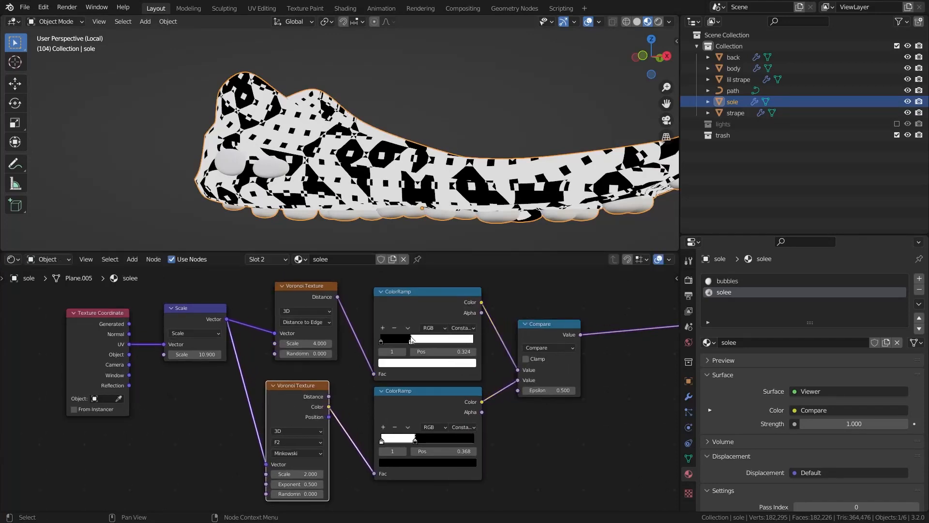
{"action": "mouse_move", "coordinate": [412, 339]}
{"action": "left_mouse_down"}
{"action": "mouse_move", "coordinate": [429, 339]}
{"action": "mouse_move", "coordinate": [404, 342]}
{"action": "left_mouse_up"}
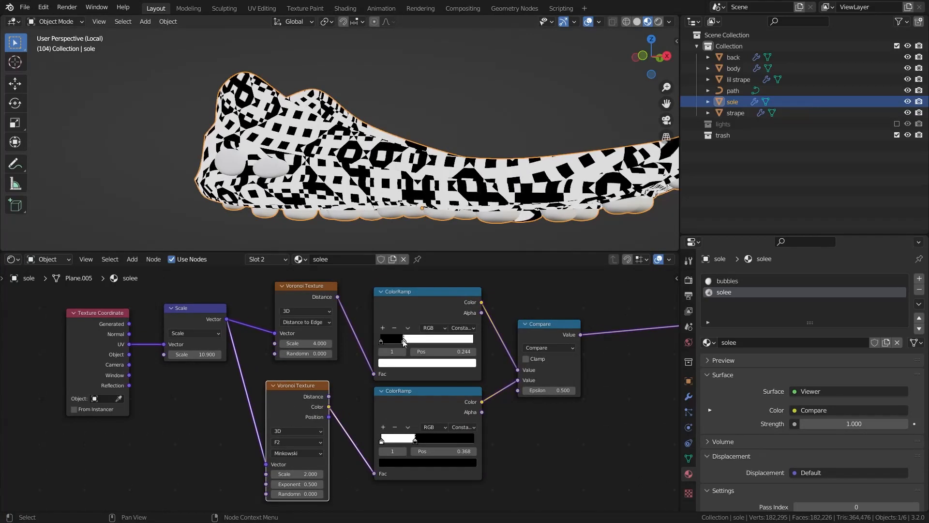
- Move the lower ColorRamp's black stop to position 0.372
{"action": "scroll", "coordinate": [471, 393], "scroll_direction": "down", "scroll_amount": 4}
{"action": "middle_click_drag", "start_coordinate": [471, 394], "coordinate": [444, 375]}
{"action": "scroll", "coordinate": [436, 372], "scroll_direction": "up", "scroll_amount": 4}
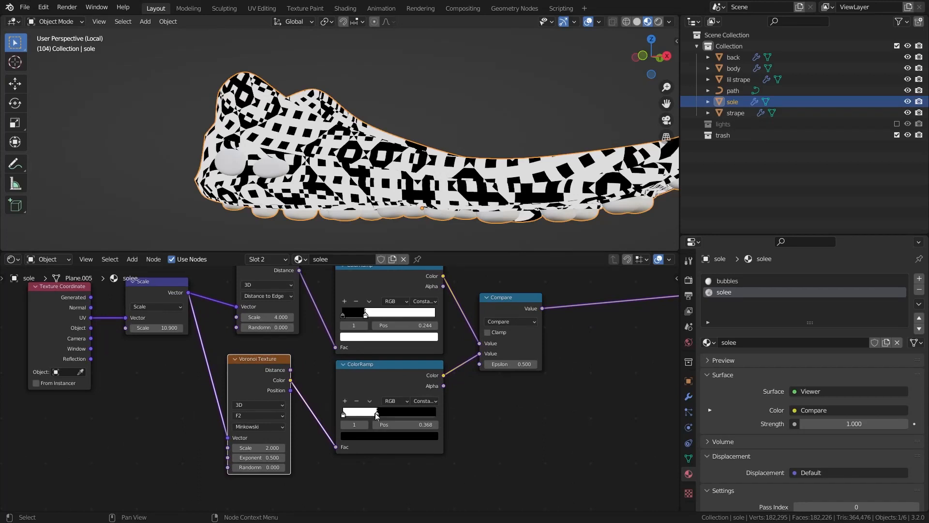
{"action": "mouse_move", "coordinate": [377, 415]}
{"action": "left_mouse_down"}
{"action": "mouse_move", "coordinate": [384, 415]}
{"action": "mouse_move", "coordinate": [369, 415]}
{"action": "mouse_move", "coordinate": [377, 416]}
{"action": "left_mouse_up"}
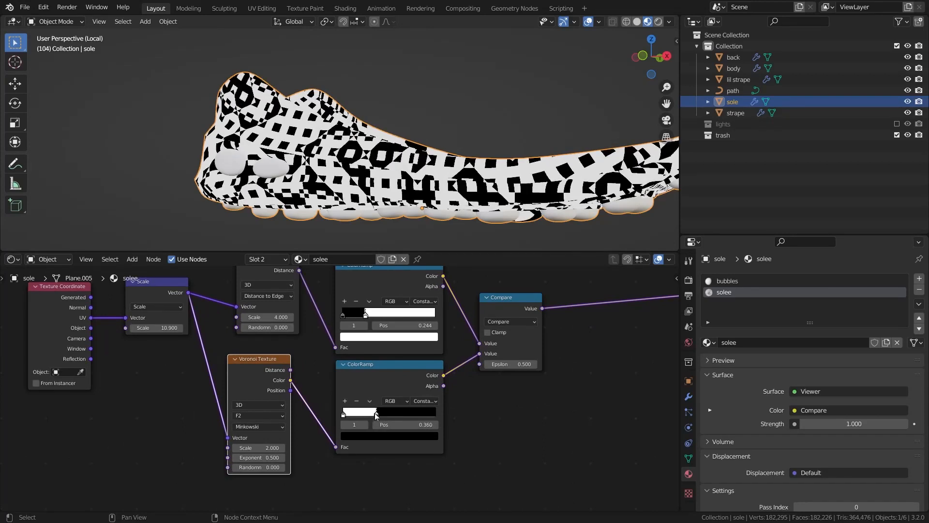
{"action": "scroll", "coordinate": [301, 417], "scroll_direction": "down", "scroll_amount": 3}
{"action": "middle_click_drag", "start_coordinate": [301, 418], "coordinate": [392, 421]}
{"action": "scroll", "coordinate": [333, 372], "scroll_direction": "up", "scroll_amount": 2}
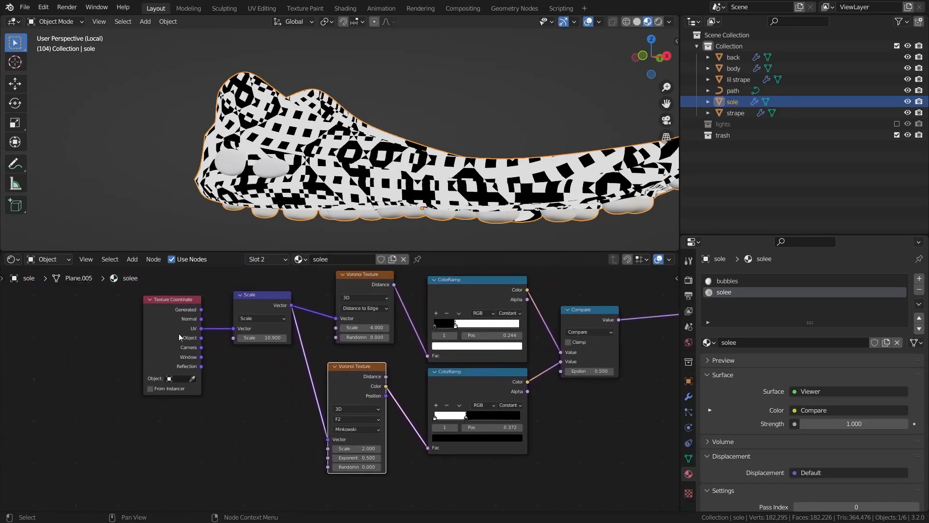
- Spread out the node layout by nudging the Scale node down and moving the Compare node farther from the ColorRamps
{"action": "left_click_drag", "start_coordinate": [163, 335], "coordinate": [145, 325]}
{"action": "left_click_drag", "start_coordinate": [260, 310], "coordinate": [256, 329]}
{"action": "scroll", "coordinate": [547, 348], "scroll_direction": "down", "scroll_amount": 3}
{"action": "middle_click_drag", "start_coordinate": [547, 349], "coordinate": [371, 359]}
{"action": "scroll", "coordinate": [371, 359], "scroll_direction": "up", "scroll_amount": 1}
{"action": "left_click_drag", "start_coordinate": [407, 330], "coordinate": [461, 333]}
{"action": "scroll", "coordinate": [368, 350], "scroll_direction": "down", "scroll_amount": 1}
{"action": "scroll", "coordinate": [193, 405], "scroll_direction": "up", "scroll_amount": 1}
{"action": "scroll", "coordinate": [254, 408], "scroll_direction": "up", "scroll_amount": 2}
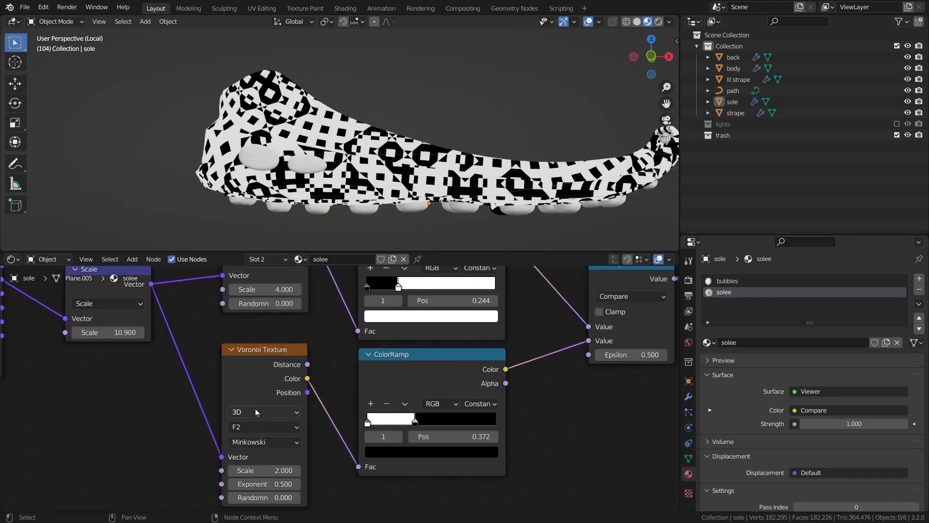
- Switch the lower Voronoi Texture to 4D and set its W value to 0.080
{"action": "left_click", "coordinate": [254, 408]}
{"action": "left_click", "coordinate": [258, 467]}
{"action": "scroll", "coordinate": [175, 410], "scroll_direction": "down", "scroll_amount": 2}
{"action": "middle_click_drag", "start_coordinate": [175, 409], "coordinate": [208, 380]}
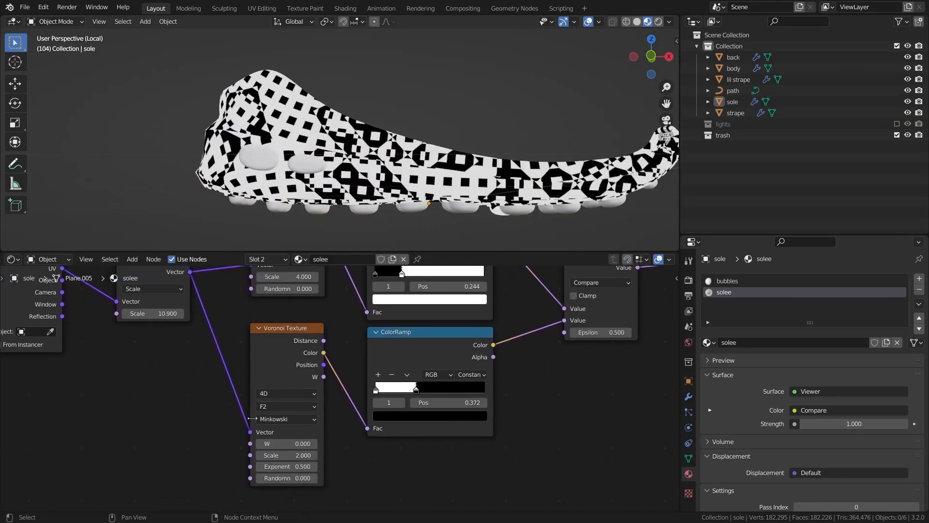
{"action": "left_click_drag", "start_coordinate": [287, 444], "coordinate": [290, 443]}
- View the sole from its other side and set the Scale node's scale to 13.400
{"action": "scroll", "coordinate": [503, 167], "scroll_direction": "down", "scroll_amount": 3}
{"action": "middle_click_drag", "start_coordinate": [504, 167], "coordinate": [245, 204]}
{"action": "scroll", "coordinate": [245, 204], "scroll_direction": "up", "scroll_amount": 2}
{"action": "left_click_drag", "start_coordinate": [149, 313], "coordinate": [183, 314]}
- Flip the upper ColorRamp to white-then-black and place its black stop at position 0.296
{"action": "scroll", "coordinate": [242, 287], "scroll_direction": "down", "scroll_amount": 1}
{"action": "middle_click_drag", "start_coordinate": [391, 298], "coordinate": [376, 346]}
{"action": "scroll", "coordinate": [376, 347], "scroll_direction": "up", "scroll_amount": 2}
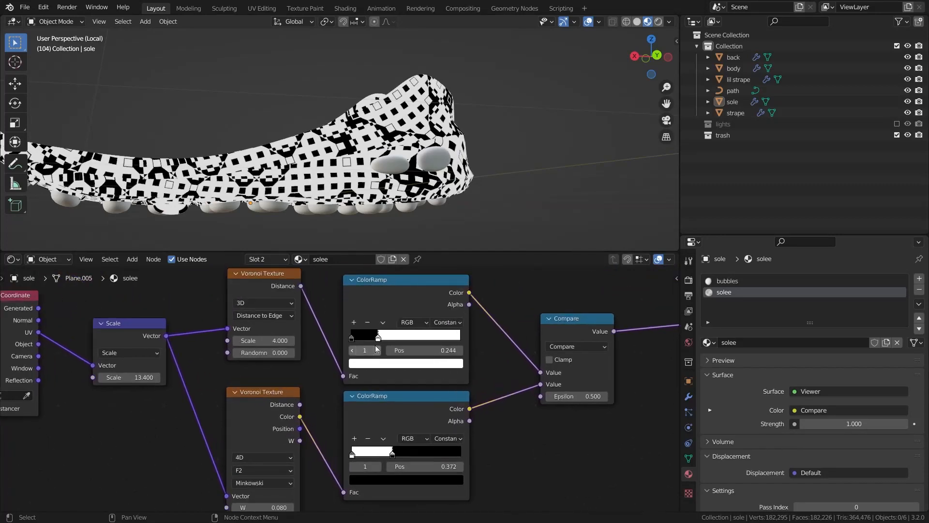
{"action": "mouse_move", "coordinate": [373, 334]}
{"action": "left_mouse_down"}
{"action": "mouse_move", "coordinate": [395, 334]}
{"action": "mouse_move", "coordinate": [363, 334]}
{"action": "mouse_move", "coordinate": [405, 338]}
{"action": "mouse_move", "coordinate": [346, 335]}
{"action": "mouse_move", "coordinate": [392, 337]}
{"action": "mouse_move", "coordinate": [362, 341]}
{"action": "mouse_move", "coordinate": [387, 345]}
{"action": "mouse_move", "coordinate": [379, 345]}
{"action": "left_mouse_up"}
- Adjust the lower ColorRamp's black stop to position 0.448 and set the lower Voronoi Texture's W to 0.340
{"action": "middle_click_drag", "start_coordinate": [364, 436], "coordinate": [343, 368]}
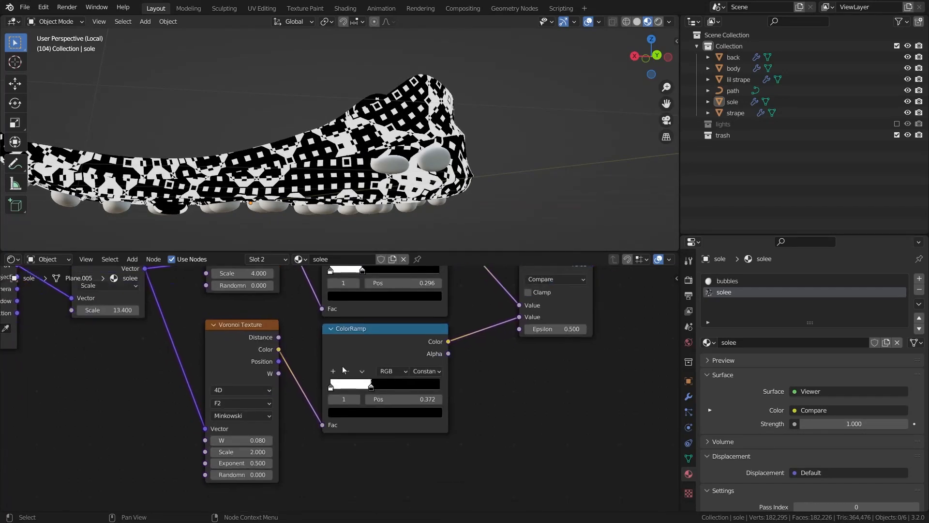
{"action": "scroll", "coordinate": [344, 367], "scroll_direction": "up", "scroll_amount": 1}
{"action": "mouse_move", "coordinate": [339, 386]}
{"action": "left_mouse_down"}
{"action": "mouse_move", "coordinate": [407, 387]}
{"action": "mouse_move", "coordinate": [328, 385]}
{"action": "left_mouse_up"}
{"action": "left_click_drag", "start_coordinate": [398, 385], "coordinate": [384, 383]}
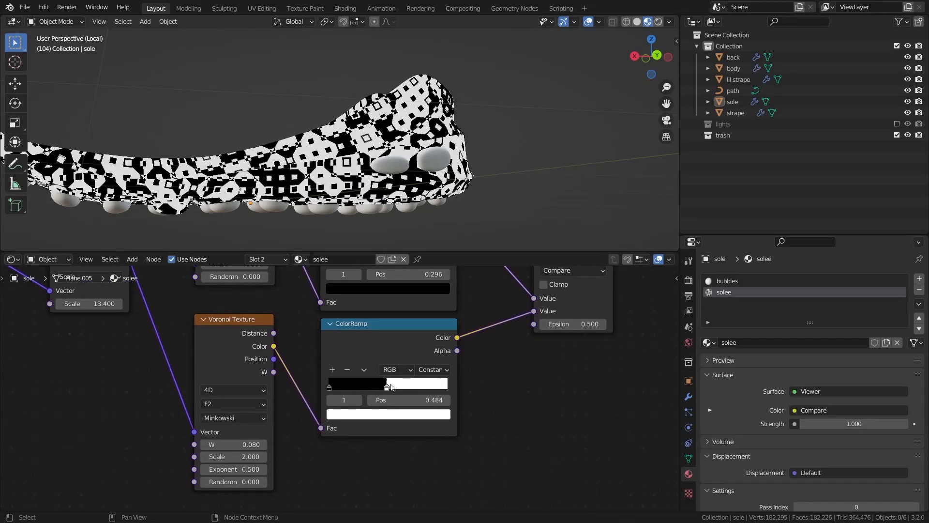
{"action": "left_click_drag", "start_coordinate": [395, 385], "coordinate": [368, 393]}
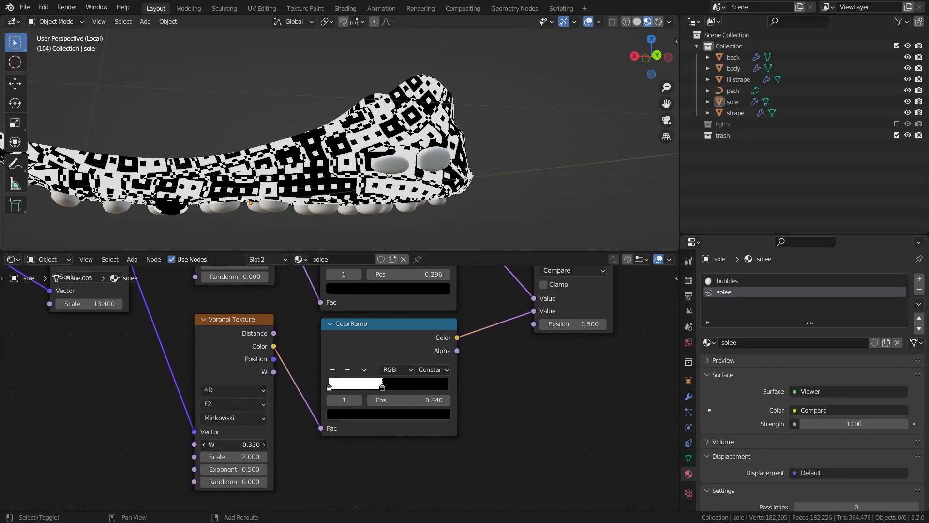
{"action": "scroll", "coordinate": [315, 358], "scroll_direction": "down", "scroll_amount": 2}
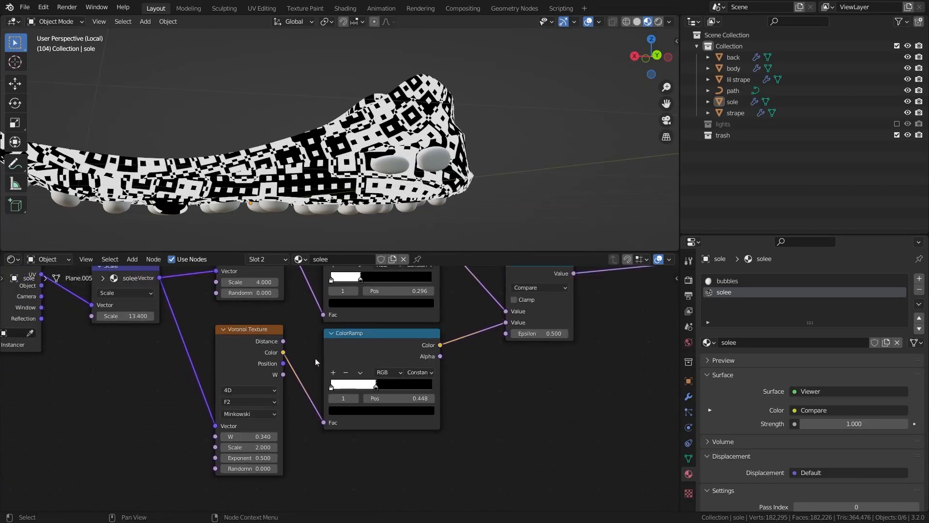
- Flip the upper ColorRamp back to black-then-white and place its white stop at position 0.164
{"action": "middle_click_drag", "start_coordinate": [346, 289], "coordinate": [336, 367]}
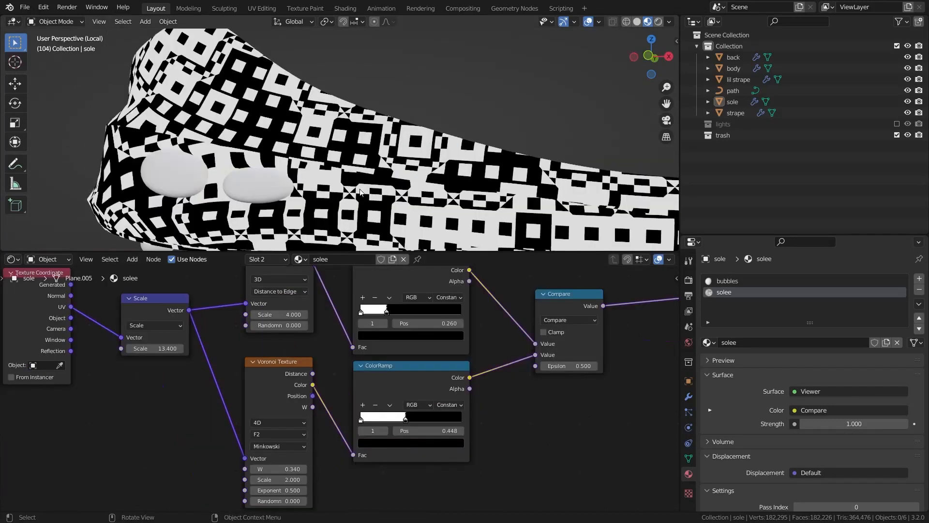
{"action": "scroll", "coordinate": [492, 355], "scroll_direction": "down", "scroll_amount": 3}
{"action": "middle_click_drag", "start_coordinate": [485, 382], "coordinate": [434, 348]}
{"action": "middle_click_drag", "start_coordinate": [326, 363], "coordinate": [347, 373]}
{"action": "scroll", "coordinate": [347, 373], "scroll_direction": "up", "scroll_amount": 6}
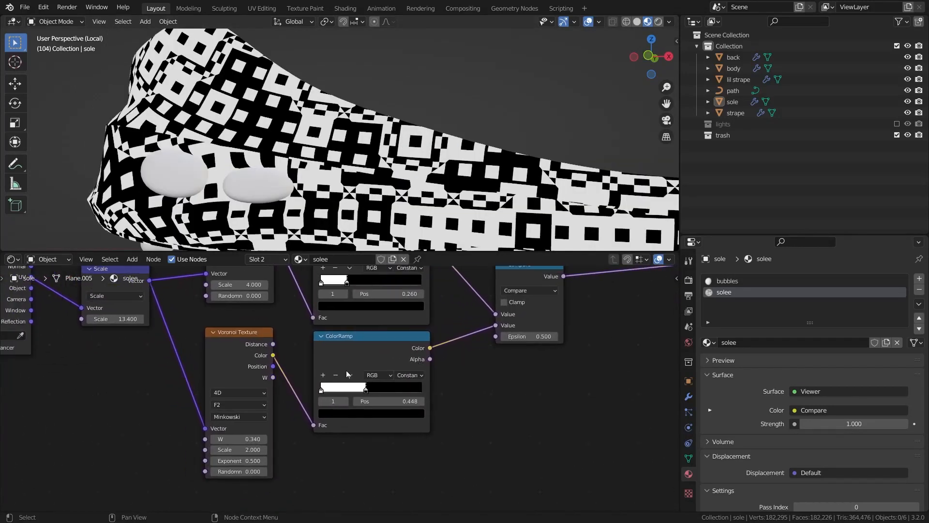
{"action": "middle_click_drag", "start_coordinate": [350, 405], "coordinate": [362, 444]}
{"action": "scroll", "coordinate": [363, 444], "scroll_direction": "down", "scroll_amount": 2}
{"action": "mouse_move", "coordinate": [334, 317]}
{"action": "left_mouse_down"}
{"action": "mouse_move", "coordinate": [377, 315]}
{"action": "mouse_move", "coordinate": [317, 312]}
{"action": "mouse_move", "coordinate": [345, 325]}
{"action": "left_mouse_up"}
- Set the lower Voronoi Texture's W to 0.110 and check the pattern on both sides of the sole
{"action": "middle_click_drag", "start_coordinate": [280, 405], "coordinate": [302, 339]}
{"action": "scroll", "coordinate": [302, 339], "scroll_direction": "down", "scroll_amount": 2}
{"action": "left_click_drag", "start_coordinate": [276, 413], "coordinate": [250, 413]}
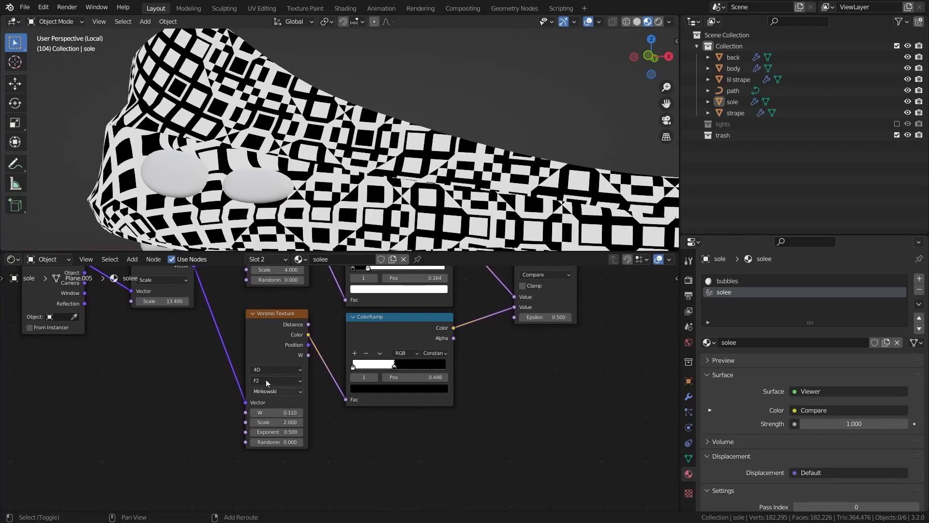
{"action": "scroll", "coordinate": [265, 380], "scroll_direction": "down", "scroll_amount": 1}
{"action": "scroll", "coordinate": [310, 170], "scroll_direction": "down", "scroll_amount": 8}
{"action": "middle_click_drag", "start_coordinate": [320, 187], "coordinate": [254, 187]}
{"action": "scroll", "coordinate": [262, 208], "scroll_direction": "up", "scroll_amount": 3}
{"action": "scroll", "coordinate": [287, 345], "scroll_direction": "up", "scroll_amount": 4}
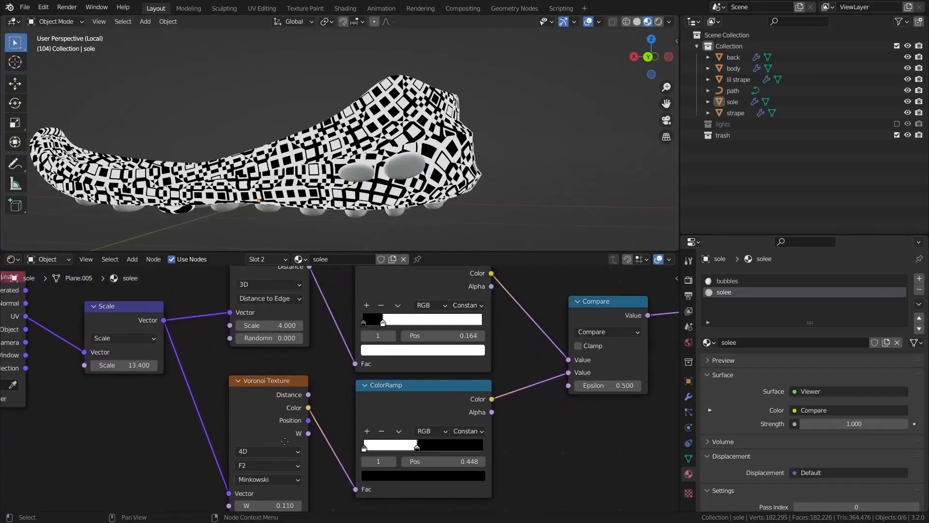
- Shift the upper ColorRamp's white stop slightly and check the pattern on the sole's underside
{"action": "middle_click_drag", "start_coordinate": [285, 441], "coordinate": [282, 448]}
{"action": "mouse_move", "coordinate": [374, 328]}
{"action": "left_mouse_down"}
{"action": "mouse_move", "coordinate": [363, 331]}
{"action": "mouse_move", "coordinate": [394, 330]}
{"action": "mouse_move", "coordinate": [377, 331]}
{"action": "left_mouse_up"}
{"action": "scroll", "coordinate": [371, 121], "scroll_direction": "down", "scroll_amount": 1}
{"action": "middle_click_drag", "start_coordinate": [371, 121], "coordinate": [357, 85]}
{"action": "scroll", "coordinate": [357, 85], "scroll_direction": "up", "scroll_amount": 1}
{"action": "scroll", "coordinate": [179, 314], "scroll_direction": "down", "scroll_amount": 1}
- Set the lower Voronoi Texture's scale to 4 and check the pattern on the sole up close
{"action": "middle_click_drag", "start_coordinate": [179, 313], "coordinate": [251, 212]}
{"action": "scroll", "coordinate": [319, 405], "scroll_direction": "up", "scroll_amount": 1}
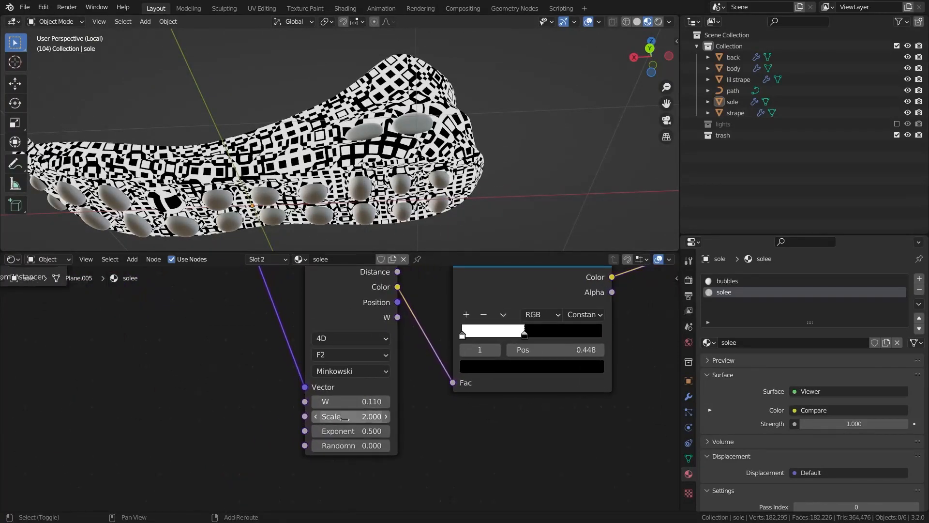
{"action": "left_click_drag", "start_coordinate": [351, 417], "coordinate": [374, 416], "text": "shift"}
{"action": "key", "text": "Escape"}
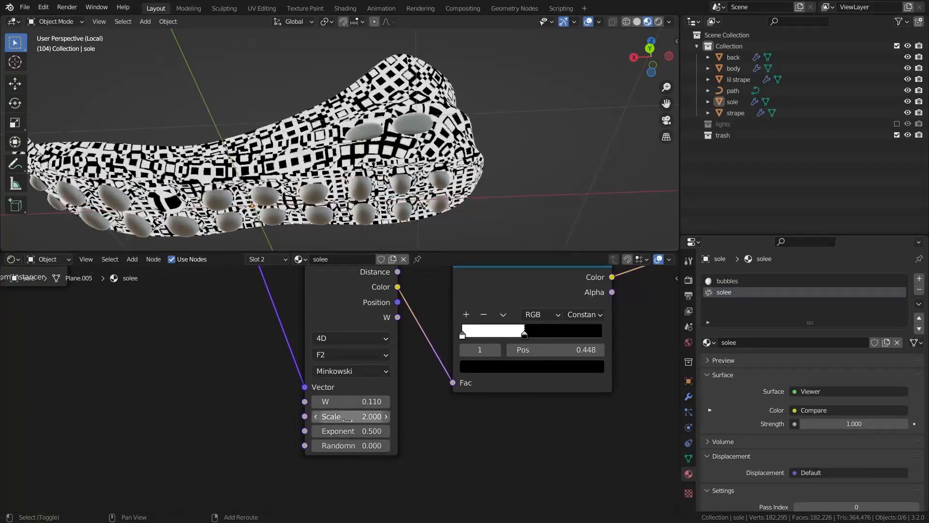
{"action": "left_click", "coordinate": [351, 416]}
{"action": "type", "text": "4"}
{"action": "key", "text": "Return"}
{"action": "middle_click_drag", "start_coordinate": [281, 104], "coordinate": [298, 169]}
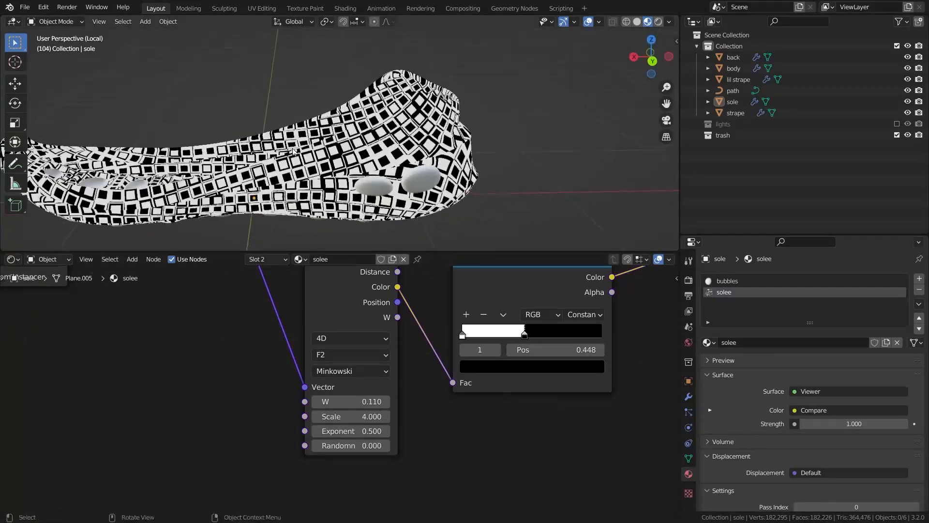
{"action": "scroll", "coordinate": [358, 166], "scroll_direction": "up", "scroll_amount": 1}
{"action": "middle_click_drag", "start_coordinate": [357, 166], "coordinate": [376, 148]}
{"action": "scroll", "coordinate": [376, 148], "scroll_direction": "up", "scroll_amount": 2}
{"action": "left_click_drag", "start_coordinate": [352, 417], "coordinate": [351, 416], "text": "shift"}
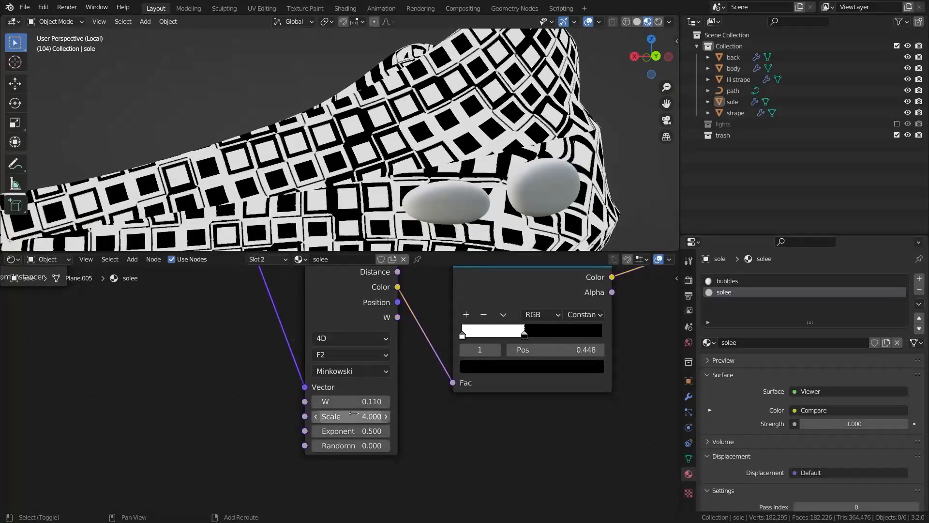
{"action": "mouse_move", "coordinate": [526, 334]}
{"action": "left_mouse_down"}
{"action": "mouse_move", "coordinate": [516, 333]}
{"action": "mouse_move", "coordinate": [537, 335]}
{"action": "left_mouse_up"}
{"action": "right_click", "coordinate": [538, 335]}
- Move the upper ColorRamp's white stop to position 0.332
{"action": "scroll", "coordinate": [484, 335], "scroll_direction": "down", "scroll_amount": 1}
{"action": "middle_click_drag", "start_coordinate": [446, 334], "coordinate": [412, 476]}
{"action": "left_click_drag", "start_coordinate": [442, 343], "coordinate": [459, 347], "text": "shift"}
{"action": "scroll", "coordinate": [416, 175], "scroll_direction": "down", "scroll_amount": 4}
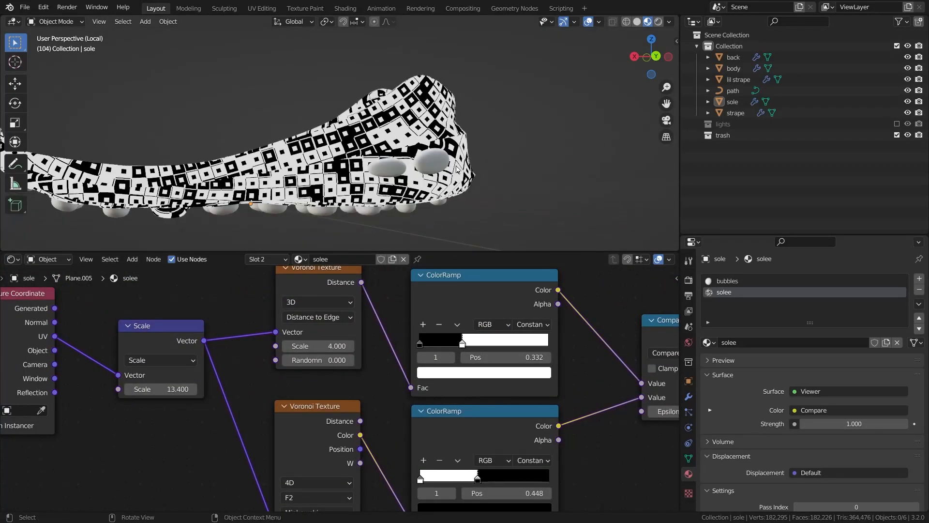
- Move the lower ColorRamp's black stop to position 0.748 and check the pattern on the sole's side and underside
{"action": "middle_click_drag", "start_coordinate": [416, 174], "coordinate": [193, 170]}
{"action": "scroll", "coordinate": [243, 395], "scroll_direction": "down", "scroll_amount": 3}
{"action": "middle_click_drag", "start_coordinate": [286, 394], "coordinate": [291, 363]}
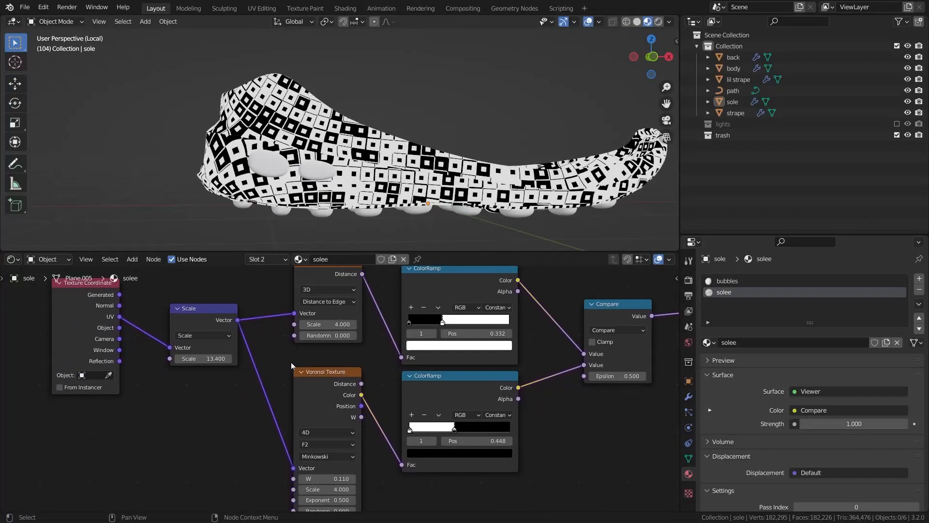
{"action": "left_click_drag", "start_coordinate": [457, 431], "coordinate": [487, 428]}
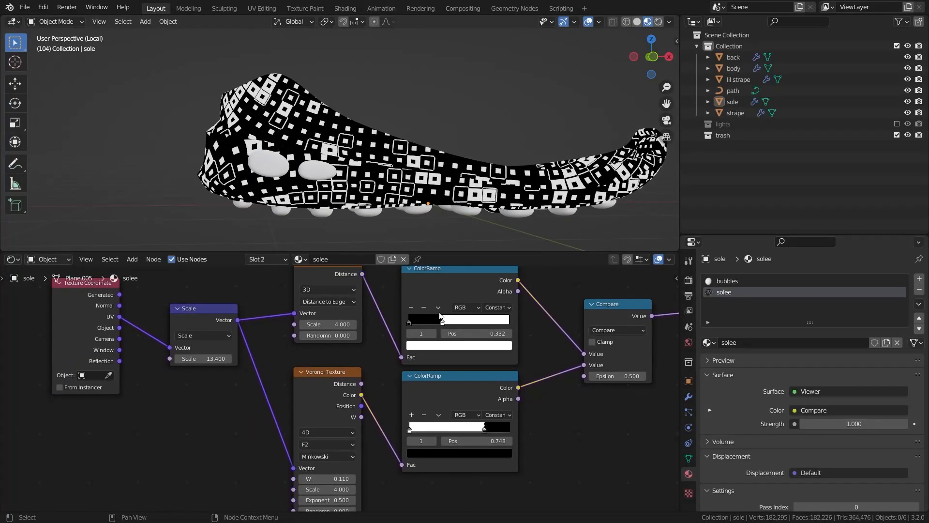
{"action": "scroll", "coordinate": [397, 160], "scroll_direction": "down", "scroll_amount": 2}
{"action": "middle_click_drag", "start_coordinate": [363, 146], "coordinate": [610, 104]}
{"action": "scroll", "coordinate": [436, 159], "scroll_direction": "up", "scroll_amount": 2}
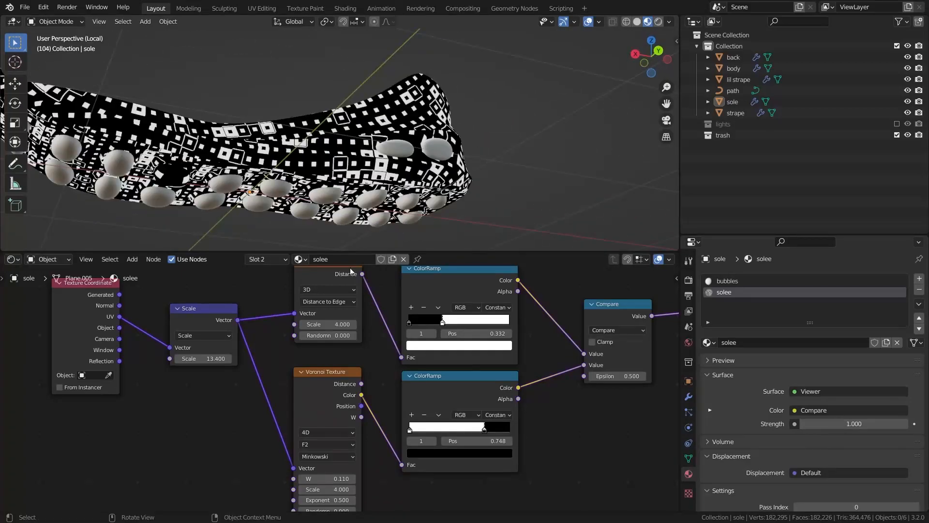
- Try a W value of -0.110 on the lower Voronoi Texture and check the pattern on the sole
{"action": "scroll", "coordinate": [318, 487], "scroll_direction": "up", "scroll_amount": 1}
{"action": "middle_click_drag", "start_coordinate": [317, 487], "coordinate": [333, 448]}
{"action": "scroll", "coordinate": [333, 448], "scroll_direction": "up", "scroll_amount": 1}
{"action": "left_click_drag", "start_coordinate": [335, 468], "coordinate": [297, 449]}
{"action": "right_click", "coordinate": [338, 465]}
{"action": "scroll", "coordinate": [339, 160], "scroll_direction": "down", "scroll_amount": 4}
{"action": "middle_click_drag", "start_coordinate": [407, 159], "coordinate": [333, 166]}
{"action": "scroll", "coordinate": [189, 157], "scroll_direction": "up", "scroll_amount": 3}
{"action": "scroll", "coordinate": [300, 162], "scroll_direction": "down", "scroll_amount": 3}
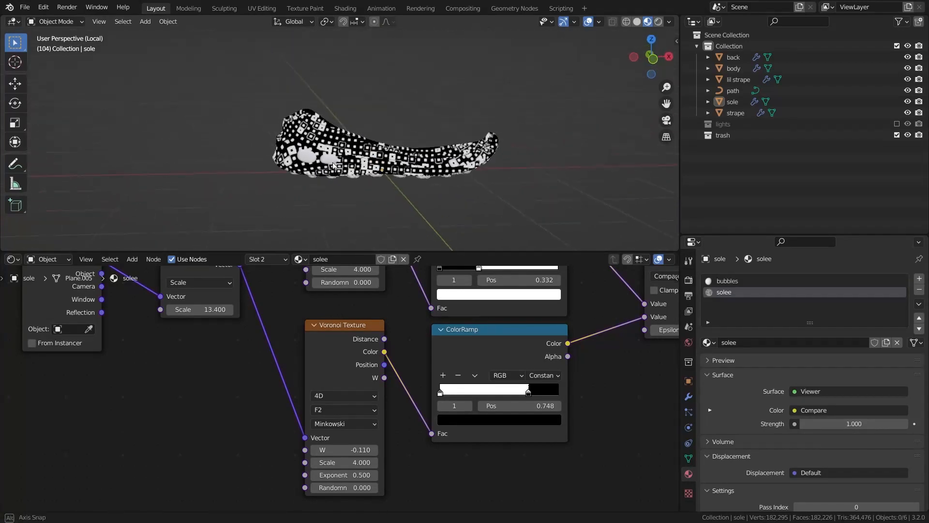
{"action": "scroll", "coordinate": [333, 166], "scroll_direction": "up", "scroll_amount": 3}
{"action": "scroll", "coordinate": [300, 360], "scroll_direction": "down", "scroll_amount": 2}
- Move the lower Voronoi Texture node up, closer to the upper Voronoi Texture
{"action": "middle_click_drag", "start_coordinate": [300, 360], "coordinate": [301, 404]}
{"action": "left_click_drag", "start_coordinate": [324, 394], "coordinate": [329, 379]}
{"action": "scroll", "coordinate": [427, 399], "scroll_direction": "down", "scroll_amount": 2}
{"action": "middle_click_drag", "start_coordinate": [427, 399], "coordinate": [462, 409]}
- Add a MixRGB node on the link between the Compare node and the Viewer
{"action": "middle_click_drag", "start_coordinate": [372, 216], "coordinate": [387, 232]}
{"action": "scroll", "coordinate": [467, 327], "scroll_direction": "down", "scroll_amount": 1}
{"action": "middle_click_drag", "start_coordinate": [468, 327], "coordinate": [376, 351]}
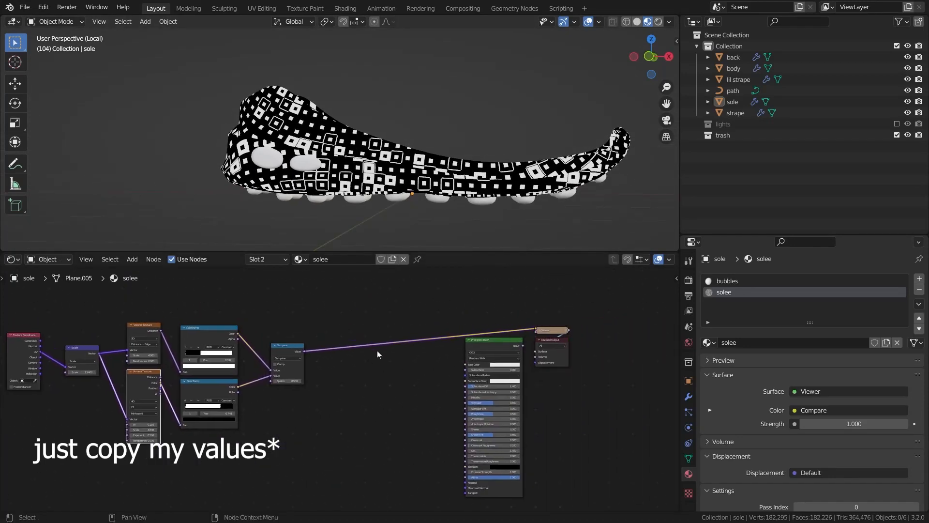
{"action": "key", "text": "shift+a"}
{"action": "left_click", "coordinate": [408, 344]}
{"action": "type", "text": "mix"}
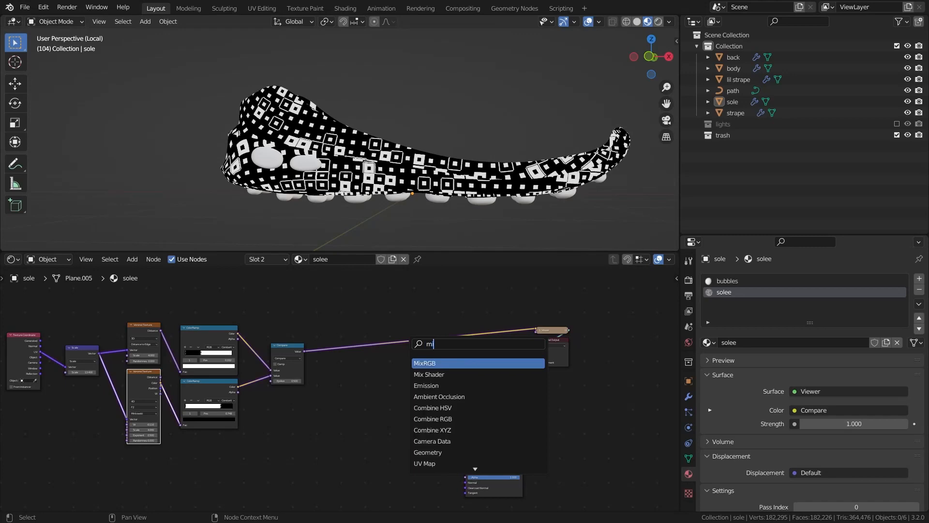
{"action": "key", "text": "Return"}
{"action": "left_click", "coordinate": [392, 332]}
{"action": "scroll", "coordinate": [392, 332], "scroll_direction": "up", "scroll_amount": 1}
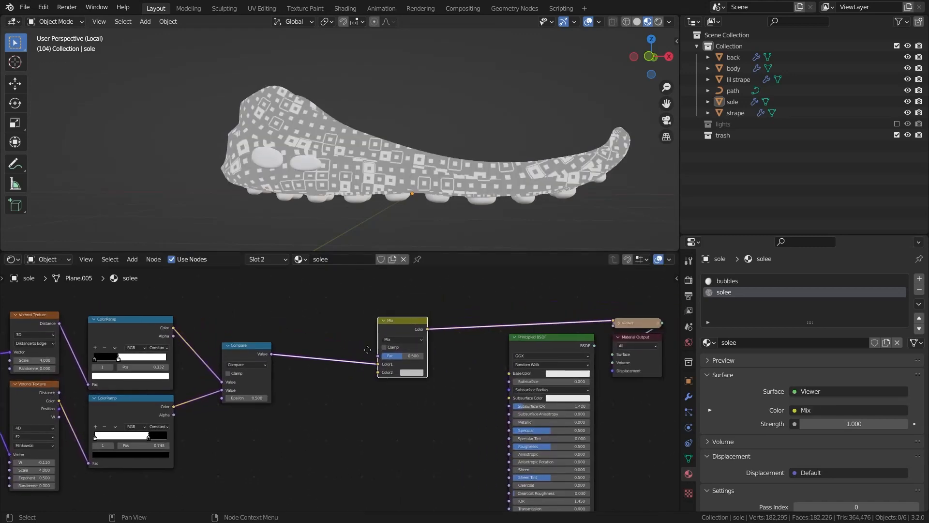
- Route the Principled BSDF to the Material Output and connect the Mix node's Color to its Base Color
{"action": "left_click", "coordinate": [531, 350], "text": "ctrl+shift"}
{"action": "scroll", "coordinate": [394, 324], "scroll_direction": "up", "scroll_amount": 1}
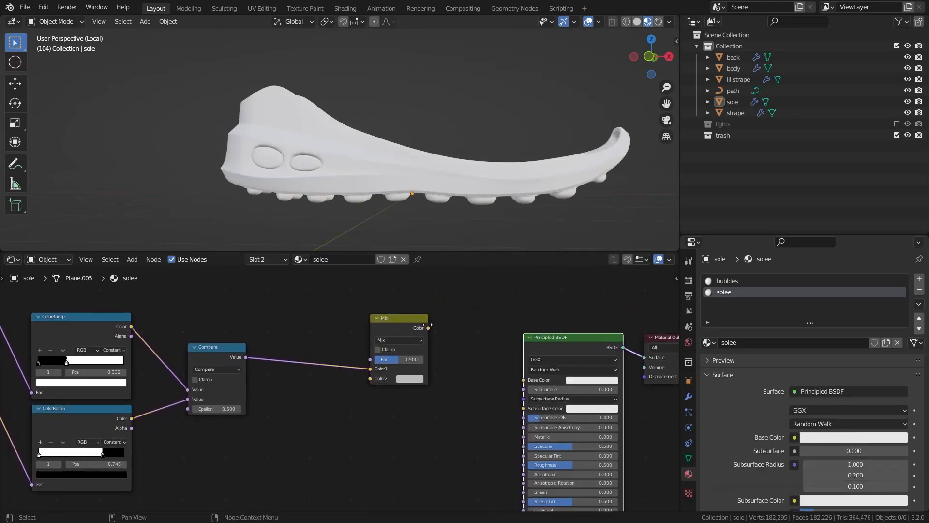
{"action": "left_click_drag", "start_coordinate": [429, 328], "coordinate": [523, 380]}
- Move the Mix node closer to the Compare node and reroute the Compare value into Mix's Fac input
{"action": "mouse_move", "coordinate": [343, 169]}
{"action": "middle_mouse_down"}
{"action": "mouse_move", "coordinate": [379, 168]}
{"action": "mouse_move", "coordinate": [402, 133]}
{"action": "mouse_move", "coordinate": [380, 153]}
{"action": "mouse_move", "coordinate": [341, 157]}
{"action": "middle_mouse_up"}
{"action": "left_click_drag", "start_coordinate": [376, 322], "coordinate": [347, 333]}
{"action": "left_click_drag", "start_coordinate": [344, 380], "coordinate": [343, 370]}
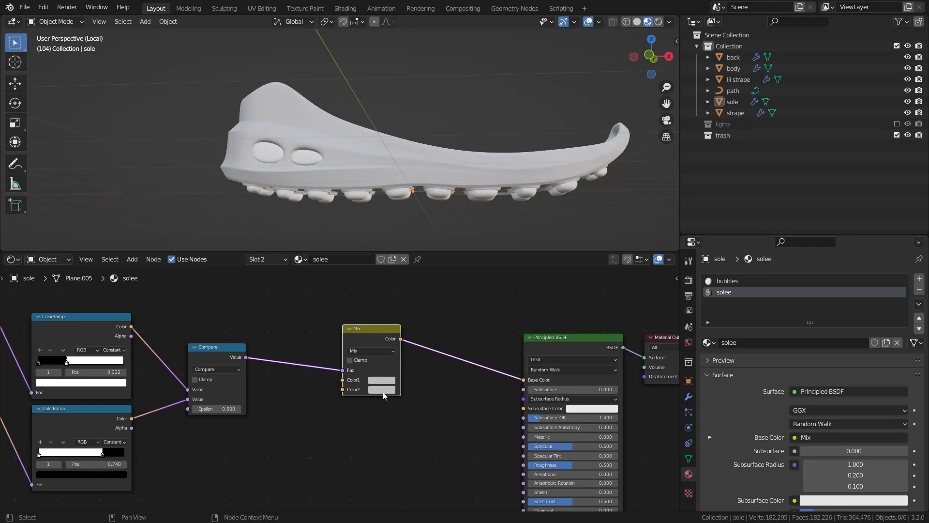
- Set the Mix node's Color1 to white and Color2 to dark grey, and check the pattern on the sole
{"action": "left_click", "coordinate": [387, 390]}
{"action": "left_click_drag", "start_coordinate": [441, 314], "coordinate": [440, 293]}
{"action": "mouse_move", "coordinate": [440, 289]}
{"action": "left_mouse_down"}
{"action": "mouse_move", "coordinate": [440, 261]}
{"action": "mouse_move", "coordinate": [440, 322]}
{"action": "mouse_move", "coordinate": [440, 313]}
{"action": "left_mouse_up"}
{"action": "left_click", "coordinate": [384, 391]}
{"action": "mouse_move", "coordinate": [457, 191]}
{"action": "middle_mouse_down"}
{"action": "mouse_move", "coordinate": [512, 191]}
{"action": "mouse_move", "coordinate": [460, 199]}
{"action": "mouse_move", "coordinate": [450, 179]}
{"action": "middle_mouse_up"}
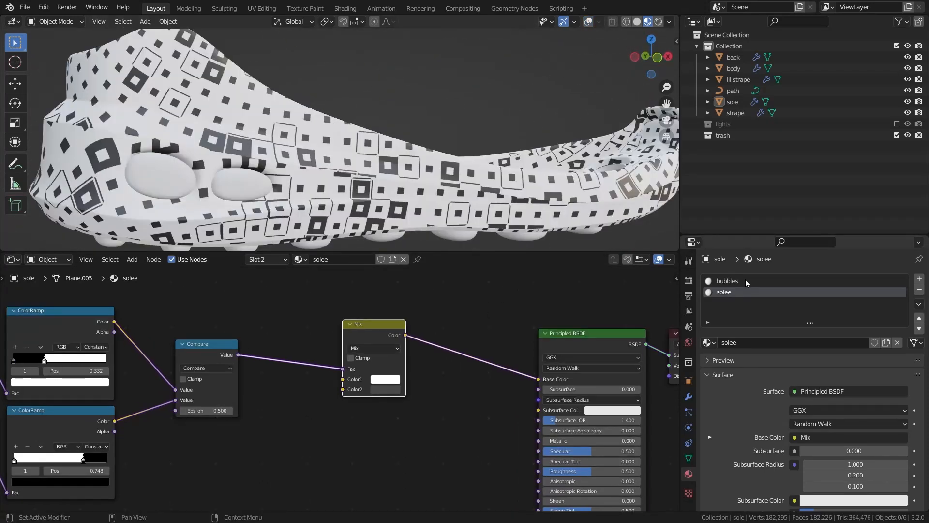
- Switch to the bubbles material and set its Principled BSDF's Transmission to 1
{"action": "left_click", "coordinate": [746, 280]}
{"action": "scroll", "coordinate": [327, 309], "scroll_direction": "down", "scroll_amount": 2}
{"action": "middle_click_drag", "start_coordinate": [373, 337], "coordinate": [379, 329]}
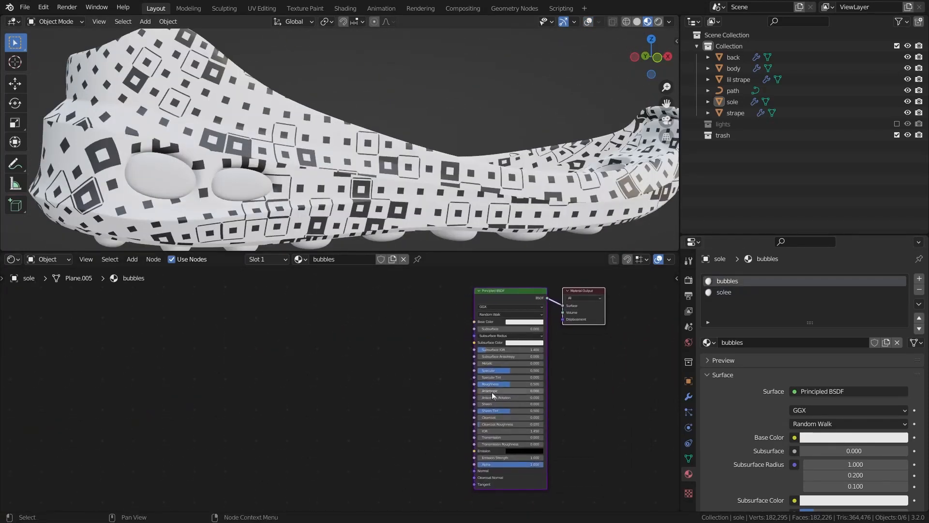
{"action": "scroll", "coordinate": [495, 425], "scroll_direction": "up", "scroll_amount": 2}
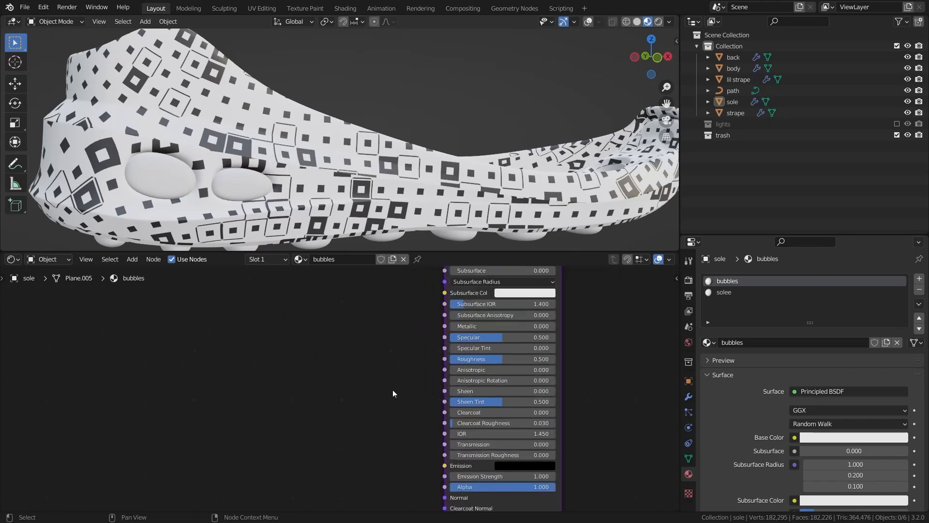
{"action": "left_click", "coordinate": [484, 445]}
{"action": "type", "text": "1"}
{"action": "key", "text": "Return"}
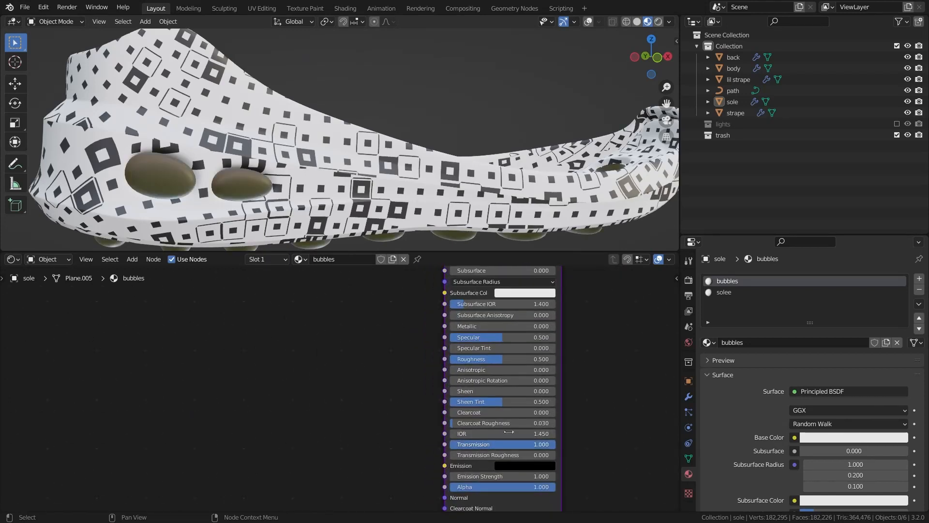
- Set the bubbles material's Roughness to 0
{"action": "middle_click_drag", "start_coordinate": [482, 364], "coordinate": [478, 363]}
{"action": "left_click", "coordinate": [478, 363]}
{"action": "type", "text": "0"}
{"action": "key", "text": "Return"}
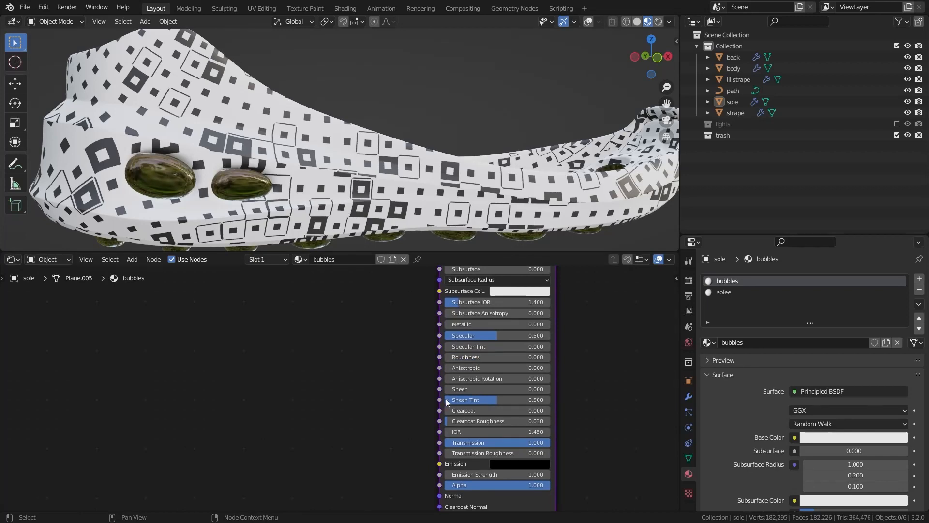
- Set the bubbles material's Emission color to white with a value of 1.000
{"action": "scroll", "coordinate": [371, 365], "scroll_direction": "down", "scroll_amount": 1}
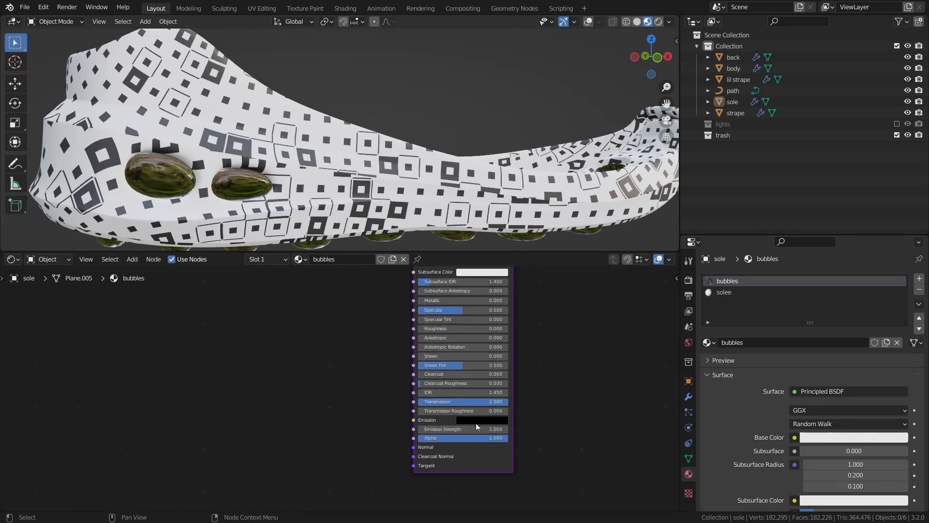
{"action": "left_click", "coordinate": [476, 420]}
{"action": "left_click_drag", "start_coordinate": [529, 315], "coordinate": [528, 301]}
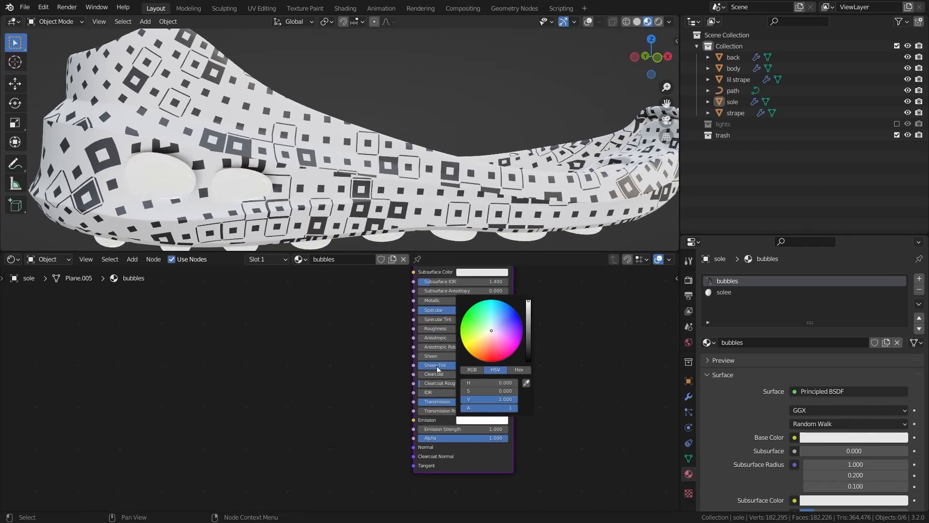
- Set the bubbles material's Base Color to black and check the whole sole
{"action": "middle_click_drag", "start_coordinate": [384, 373], "coordinate": [371, 462]}
{"action": "left_click", "coordinate": [469, 335]}
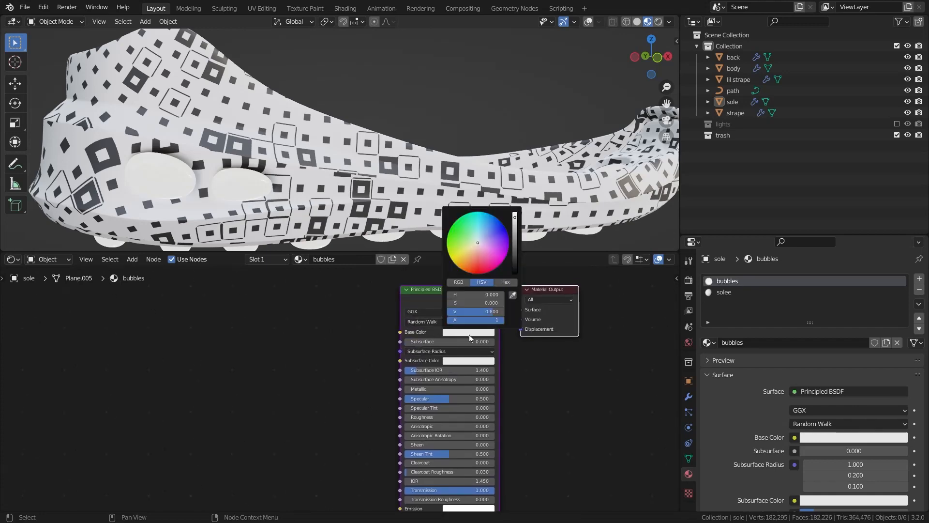
{"action": "left_click_drag", "start_coordinate": [514, 266], "coordinate": [514, 274]}
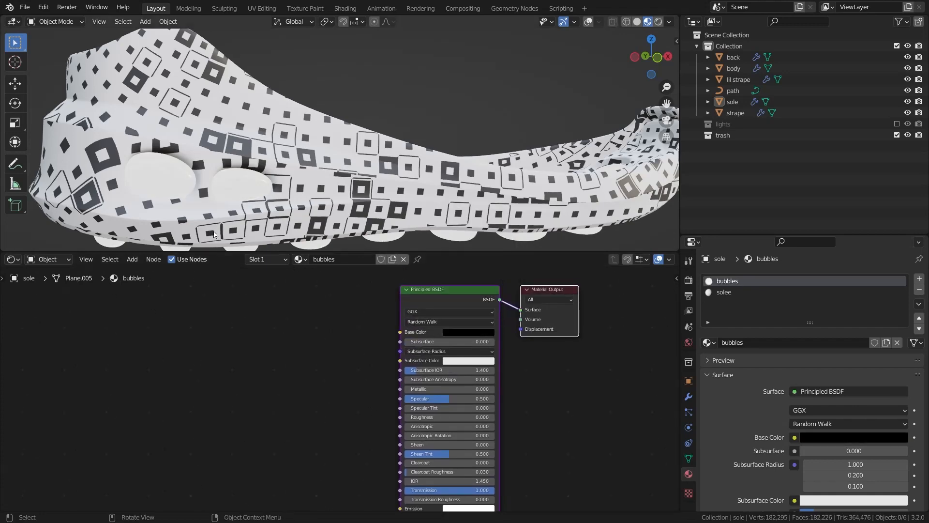
{"action": "scroll", "coordinate": [141, 179], "scroll_direction": "down", "scroll_amount": 3}
{"action": "scroll", "coordinate": [140, 180], "scroll_direction": "down", "scroll_amount": 2}
{"action": "middle_click_drag", "start_coordinate": [300, 113], "coordinate": [286, 119]}
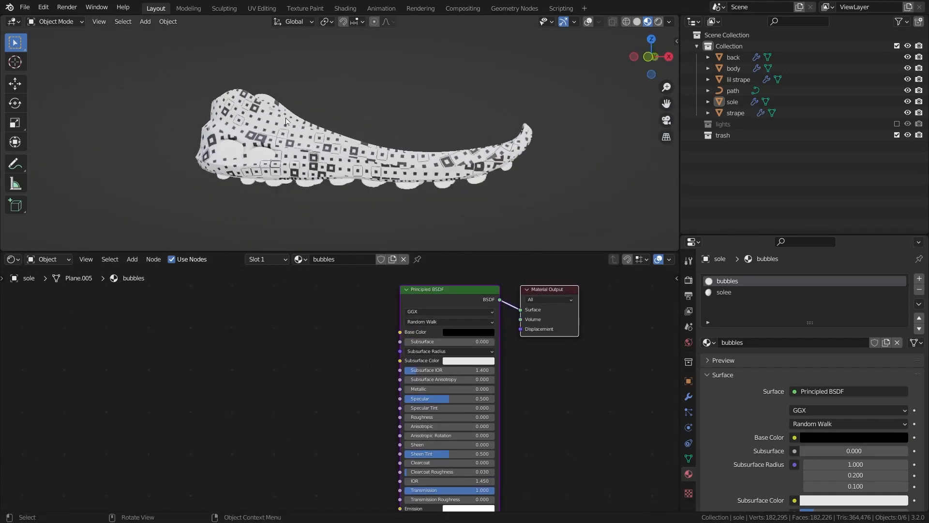
- Select the sole, switch to the solee material, and set its vector Scale node's scale to 17.080
{"action": "left_click", "coordinate": [385, 178]}
{"action": "scroll", "coordinate": [384, 178], "scroll_direction": "up", "scroll_amount": 1}
{"action": "left_click", "coordinate": [731, 292]}
{"action": "scroll", "coordinate": [85, 352], "scroll_direction": "down", "scroll_amount": 1}
{"action": "middle_click_drag", "start_coordinate": [85, 353], "coordinate": [479, 359]}
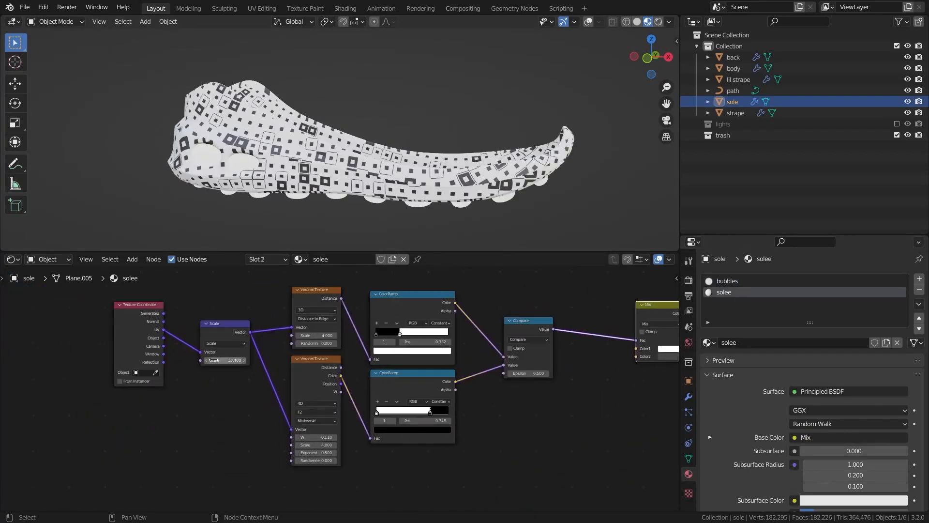
{"action": "left_click_drag", "start_coordinate": [218, 360], "coordinate": [254, 361]}
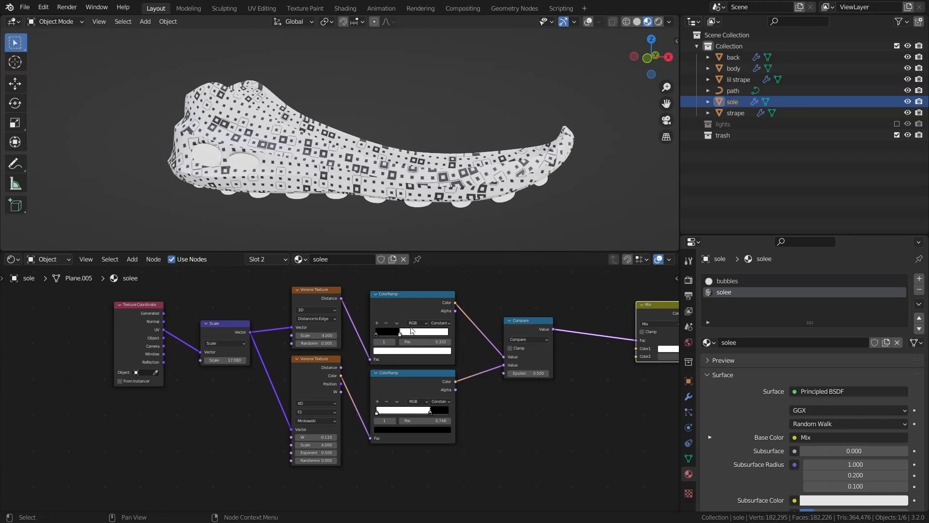
- Move the color stops to position 0.336 on the upper ColorRamp and 0.664 on the lower ColorRamp, checking the sole pattern
{"action": "scroll", "coordinate": [412, 329], "scroll_direction": "up", "scroll_amount": 1}
{"action": "left_click_drag", "start_coordinate": [413, 325], "coordinate": [413, 325]}
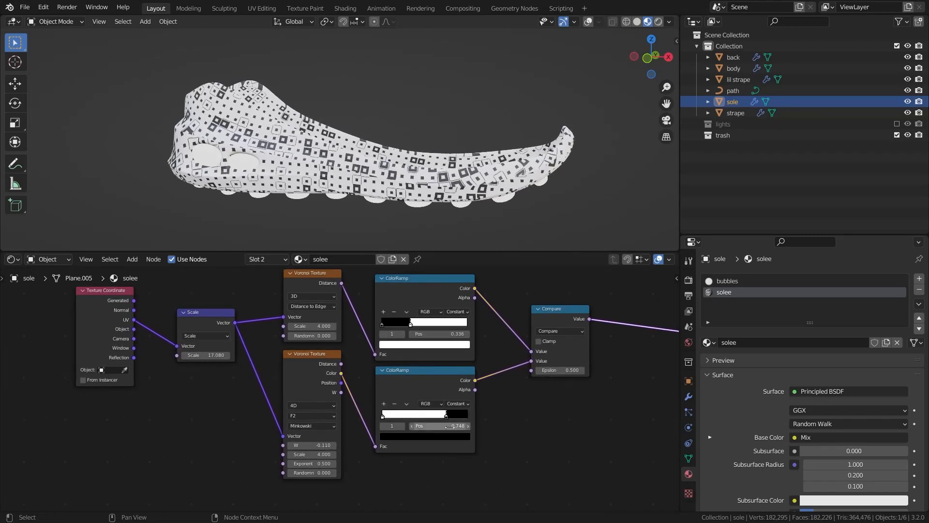
{"action": "left_click_drag", "start_coordinate": [445, 418], "coordinate": [437, 418]}
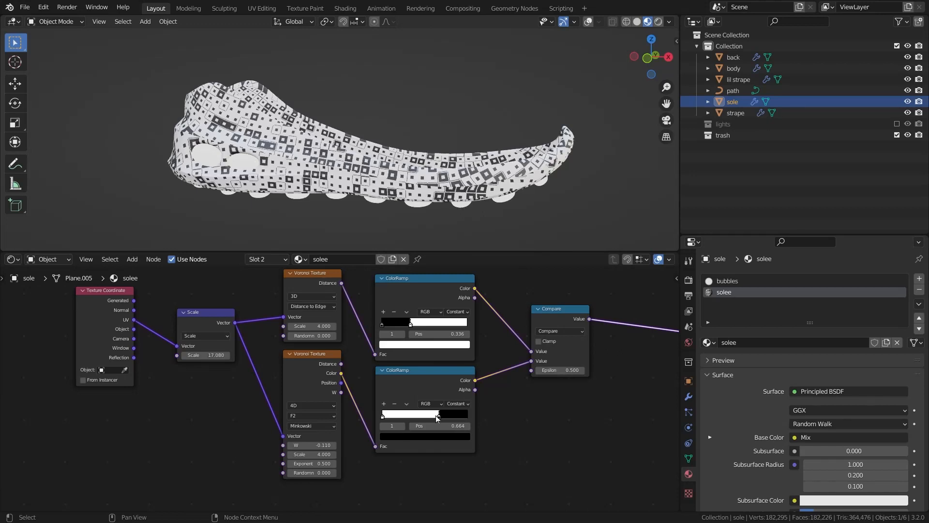
{"action": "middle_click_drag", "start_coordinate": [436, 203], "coordinate": [337, 147]}
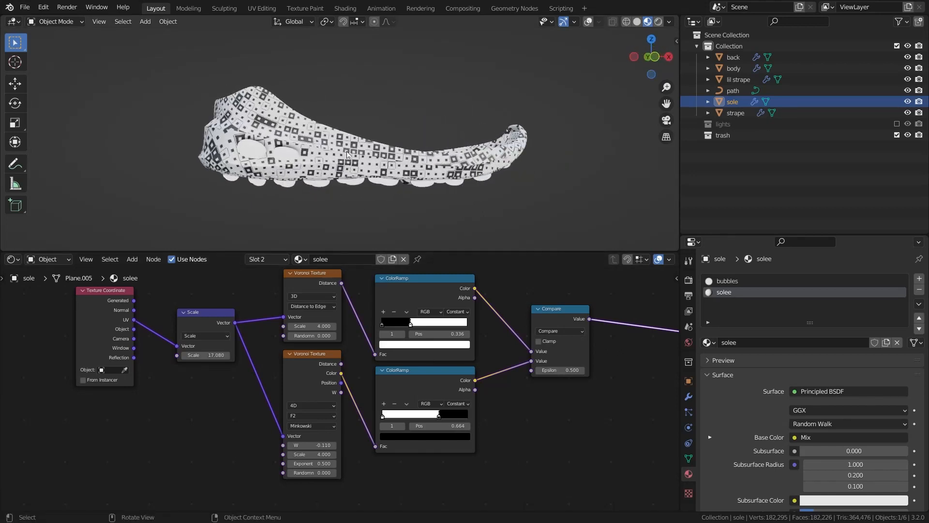
- Exit the sole's isolated view and inspect the patterned sole together with the whole shoe
{"action": "key", "text": "KP_Divide"}
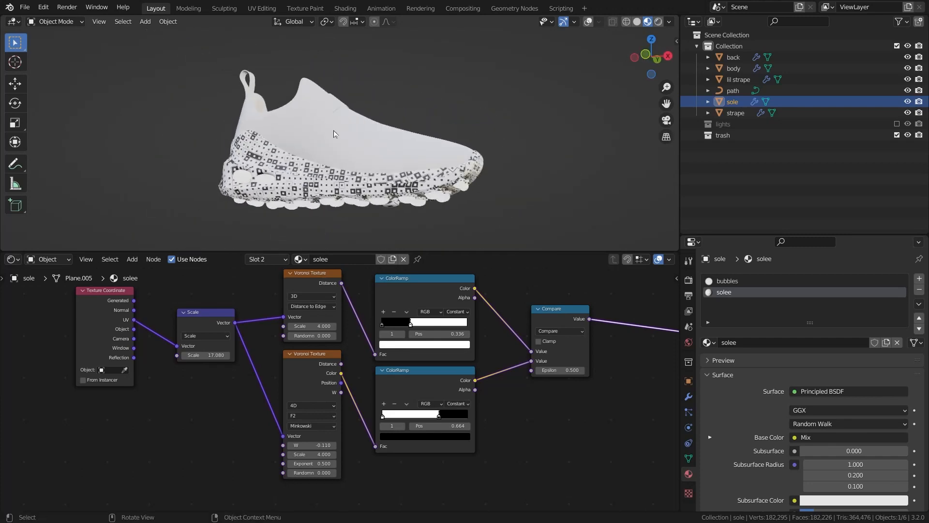
{"action": "scroll", "coordinate": [327, 134], "scroll_direction": "up", "scroll_amount": 2}
{"action": "middle_click_drag", "start_coordinate": [333, 130], "coordinate": [306, 112]}
{"action": "scroll", "coordinate": [317, 135], "scroll_direction": "down", "scroll_amount": 2}
{"action": "scroll", "coordinate": [306, 111], "scroll_direction": "up", "scroll_amount": 1}
{"action": "scroll", "coordinate": [357, 158], "scroll_direction": "up", "scroll_amount": 3}
{"action": "middle_click_drag", "start_coordinate": [357, 158], "coordinate": [399, 138]}
{"action": "scroll", "coordinate": [399, 71], "scroll_direction": "down", "scroll_amount": 2}
- Widen the Outliner area, turn it into an Image Editor, and display shoe shade.png as reference
{"action": "left_click_drag", "start_coordinate": [680, 136], "coordinate": [568, 116]}
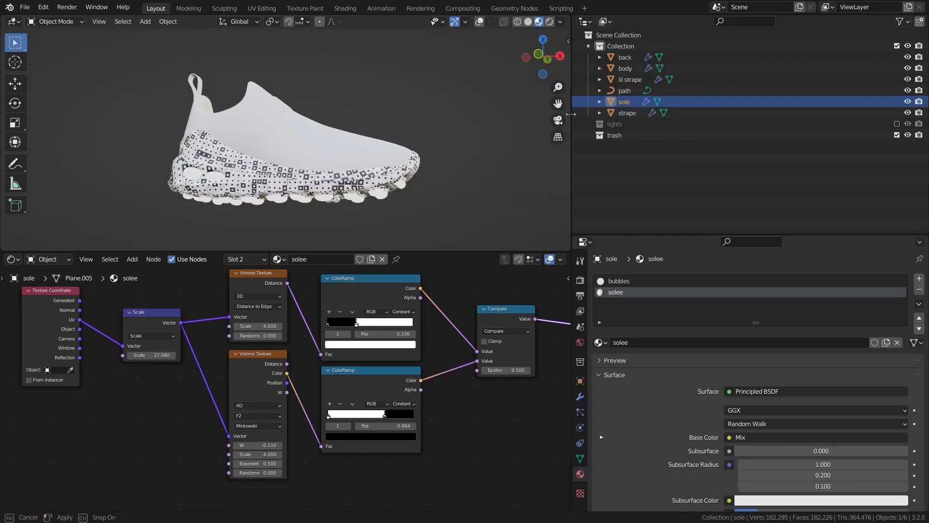
{"action": "left_click", "coordinate": [581, 21]}
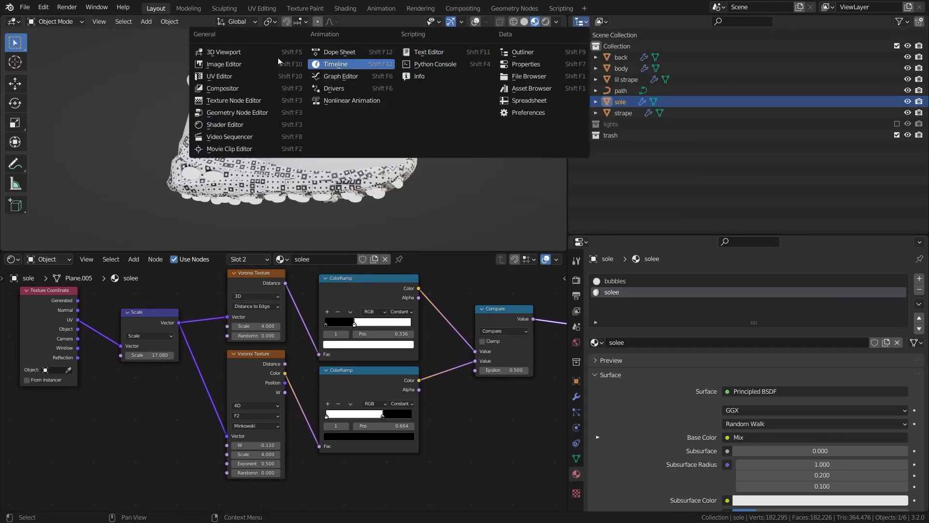
{"action": "left_click", "coordinate": [215, 65]}
{"action": "scroll", "coordinate": [681, 41], "scroll_direction": "up", "scroll_amount": 6}
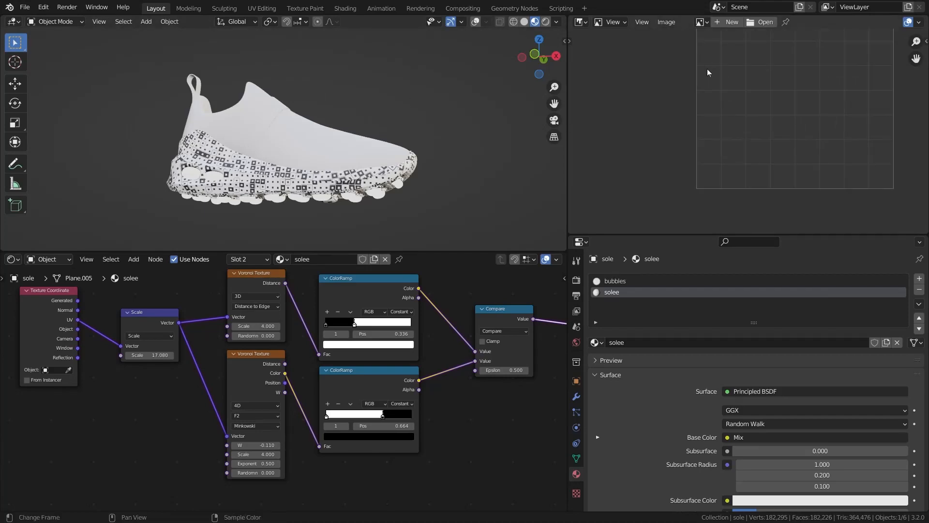
{"action": "left_click", "coordinate": [700, 22]}
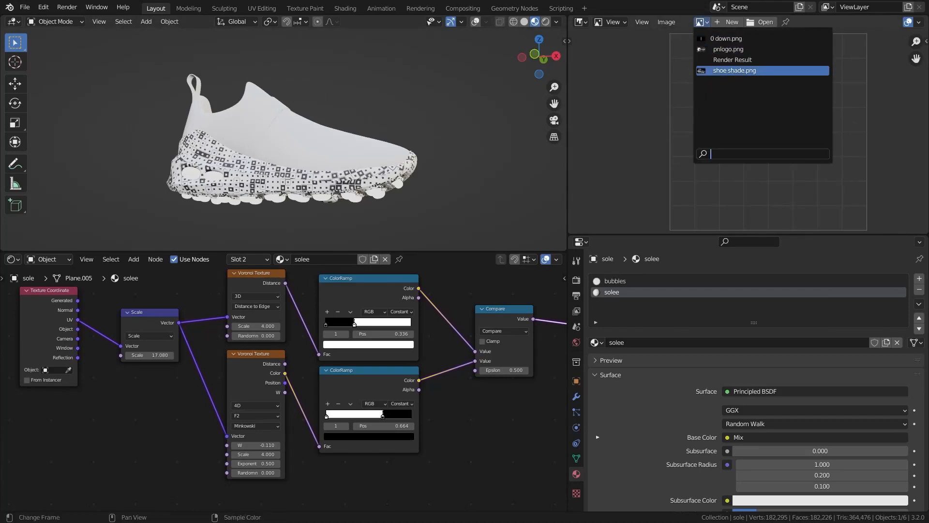
{"action": "left_click", "coordinate": [746, 70]}
- Examine the sole pattern, bubbles, strap and knit upper in the shoe shade.png reference
{"action": "scroll", "coordinate": [709, 112], "scroll_direction": "down", "scroll_amount": 4}
{"action": "scroll", "coordinate": [709, 112], "scroll_direction": "up", "scroll_amount": 5}
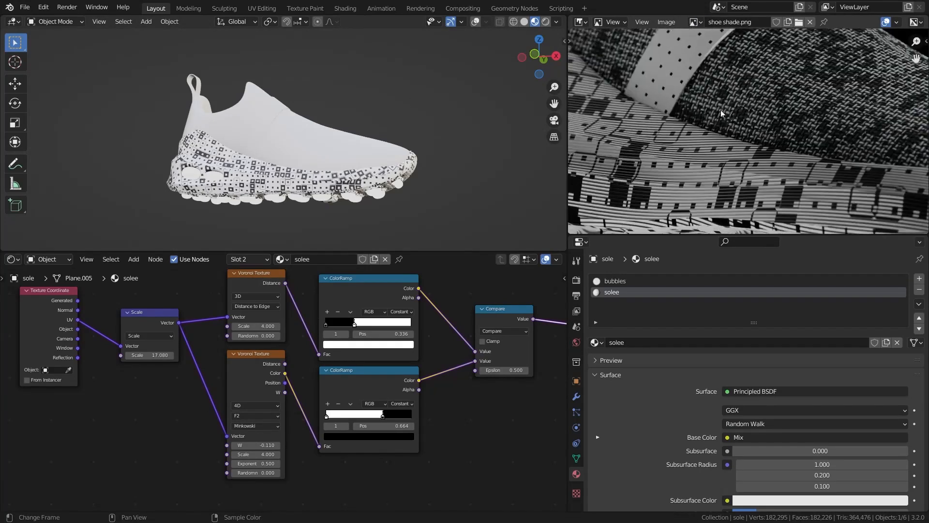
{"action": "scroll", "coordinate": [710, 113], "scroll_direction": "up", "scroll_amount": 3}
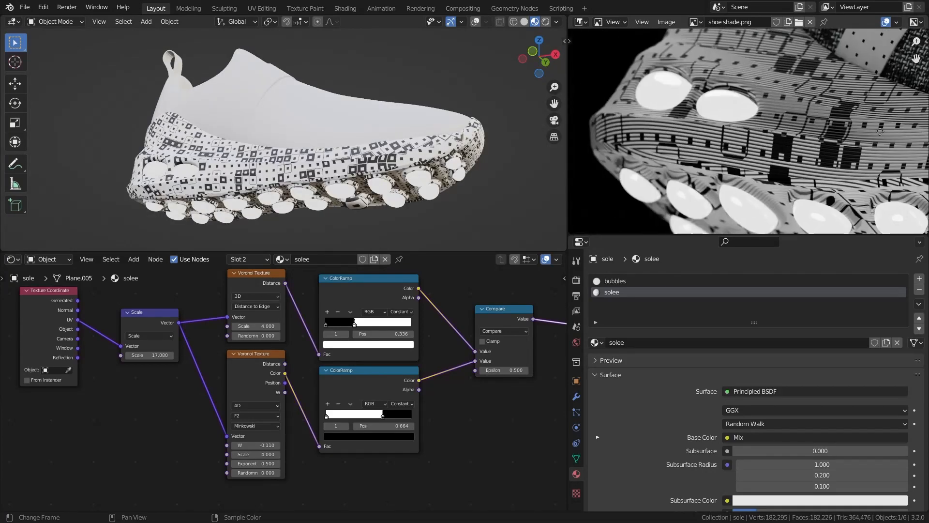
{"action": "scroll", "coordinate": [792, 152], "scroll_direction": "down", "scroll_amount": 2}
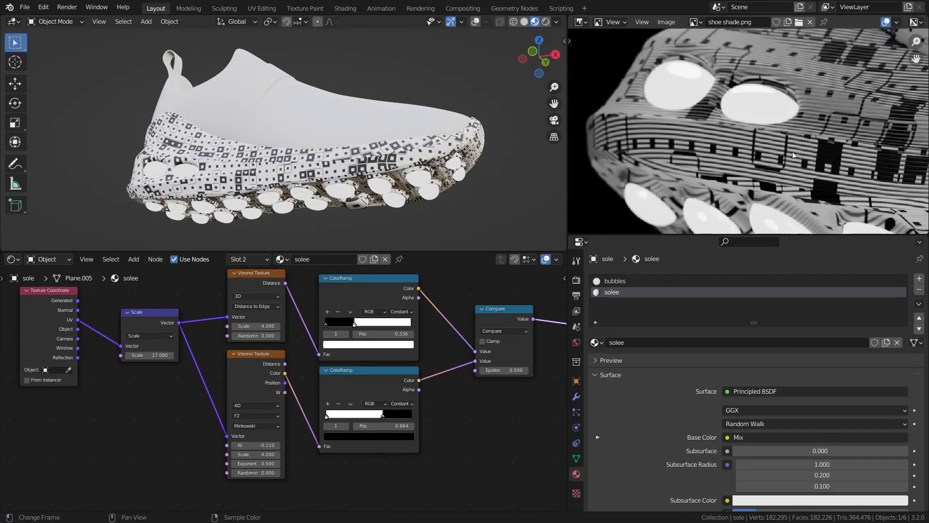
{"action": "scroll", "coordinate": [768, 164], "scroll_direction": "down", "scroll_amount": 4}
{"action": "middle_click_drag", "start_coordinate": [809, 123], "coordinate": [774, 133]}
{"action": "scroll", "coordinate": [755, 121], "scroll_direction": "down", "scroll_amount": 1}
{"action": "scroll", "coordinate": [774, 135], "scroll_direction": "up", "scroll_amount": 2}
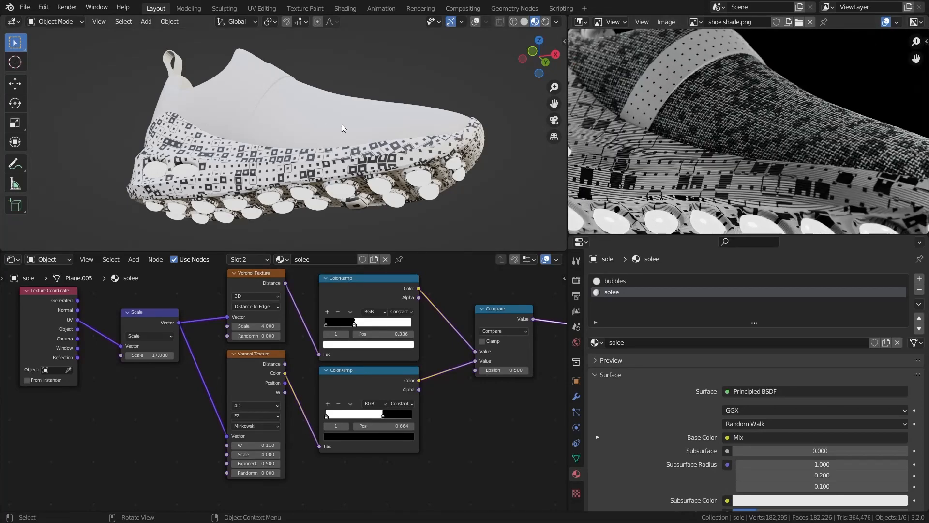
- Create a new material named bdy on the shoe's body
{"action": "left_click", "coordinate": [342, 125]}
{"action": "scroll", "coordinate": [332, 100], "scroll_direction": "up", "scroll_amount": 3}
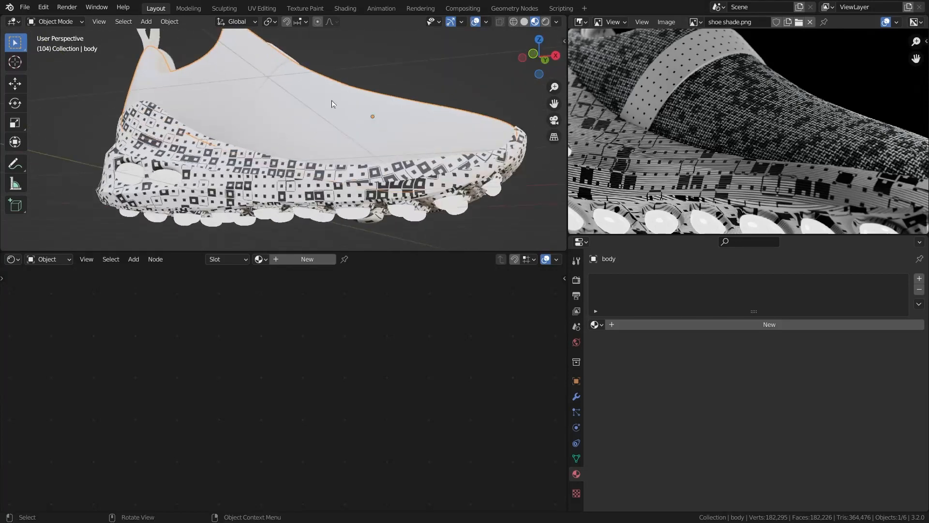
{"action": "left_click", "coordinate": [279, 261]}
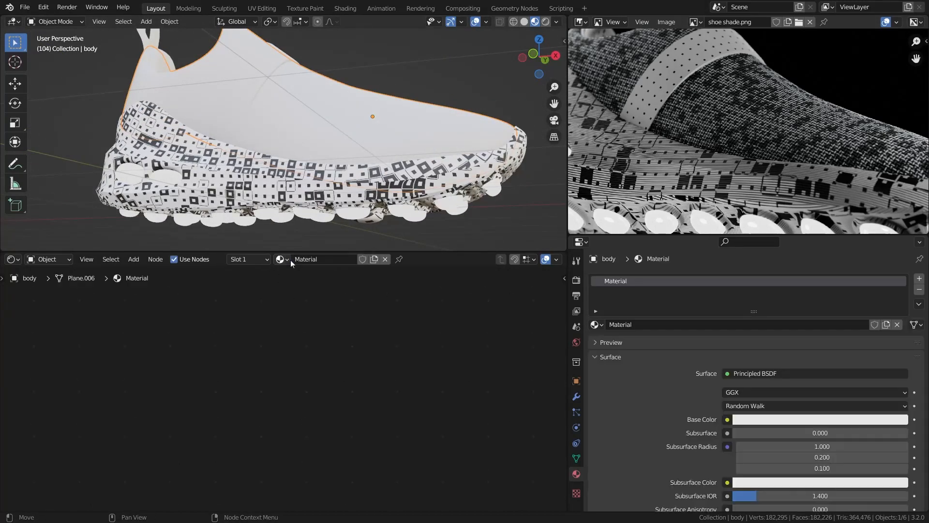
{"action": "left_click", "coordinate": [317, 260]}
{"action": "scroll", "coordinate": [334, 333], "scroll_direction": "down", "scroll_amount": 6}
{"action": "scroll", "coordinate": [298, 343], "scroll_direction": "up", "scroll_amount": 3}
{"action": "middle_click_drag", "start_coordinate": [351, 333], "coordinate": [271, 330]}
{"action": "scroll", "coordinate": [272, 331], "scroll_direction": "up", "scroll_amount": 2}
{"action": "scroll", "coordinate": [271, 332], "scroll_direction": "up", "scroll_amount": 1}
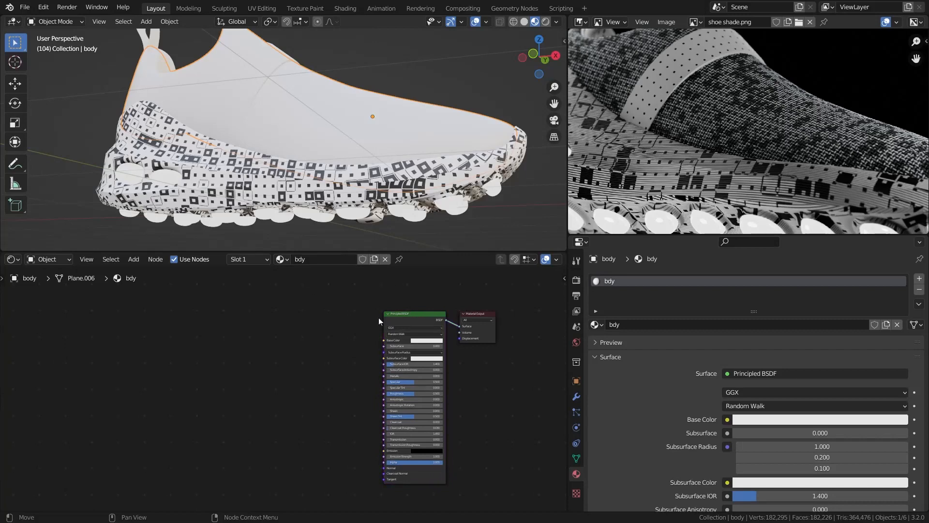
- Set the bdy material's surface displacement method to Displacement Only
{"action": "scroll", "coordinate": [759, 126], "scroll_direction": "down", "scroll_amount": 3}
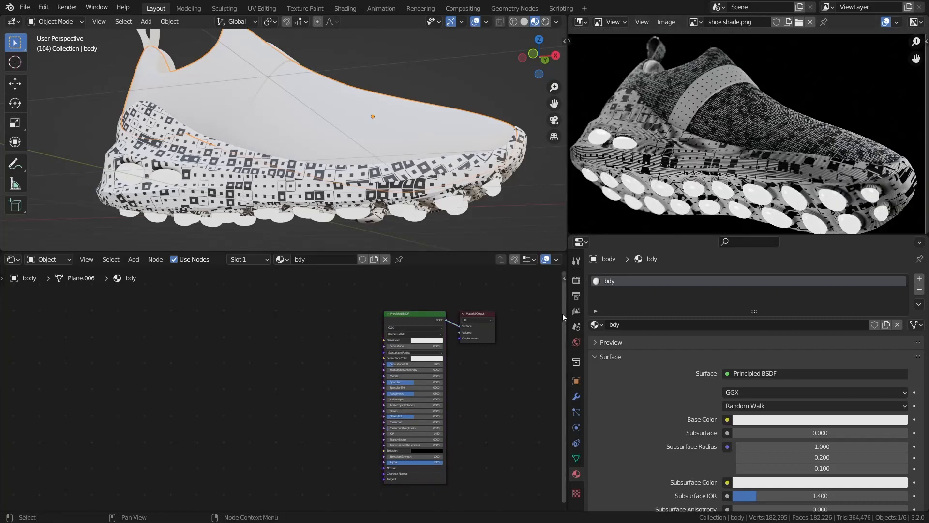
{"action": "scroll", "coordinate": [662, 366], "scroll_direction": "down", "scroll_amount": 20}
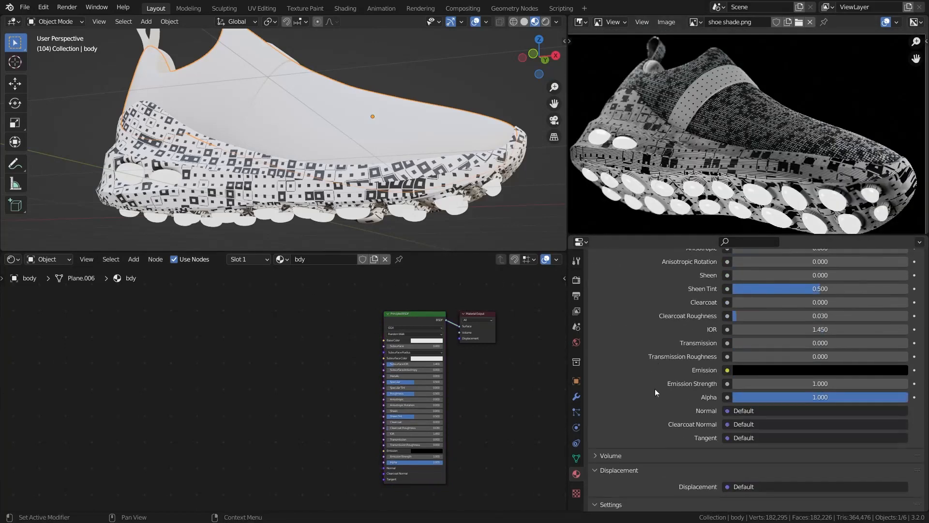
{"action": "scroll", "coordinate": [671, 416], "scroll_direction": "down", "scroll_amount": 3}
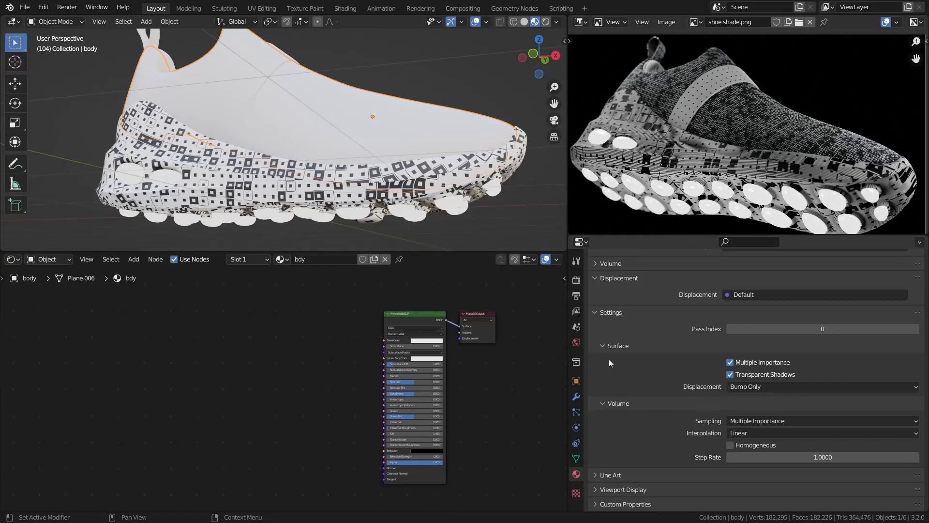
{"action": "left_click", "coordinate": [745, 386]}
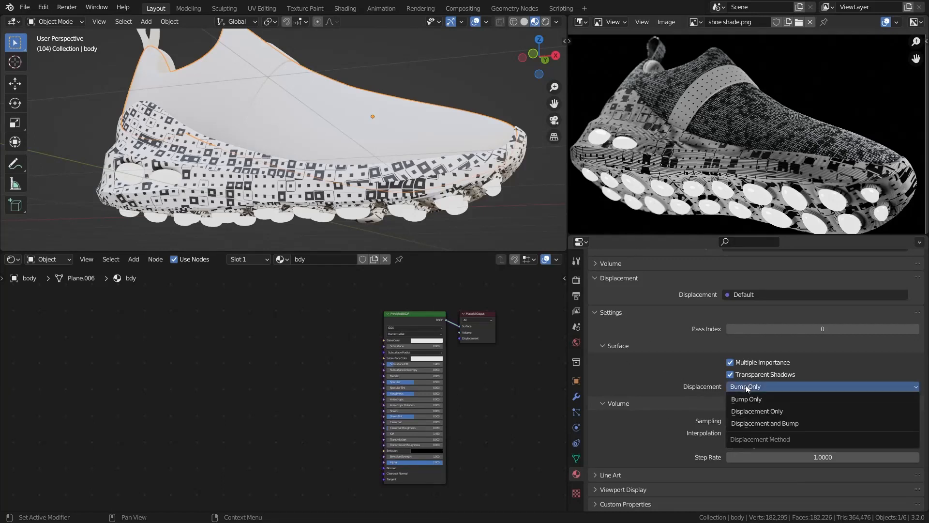
{"action": "left_click", "coordinate": [759, 413]}
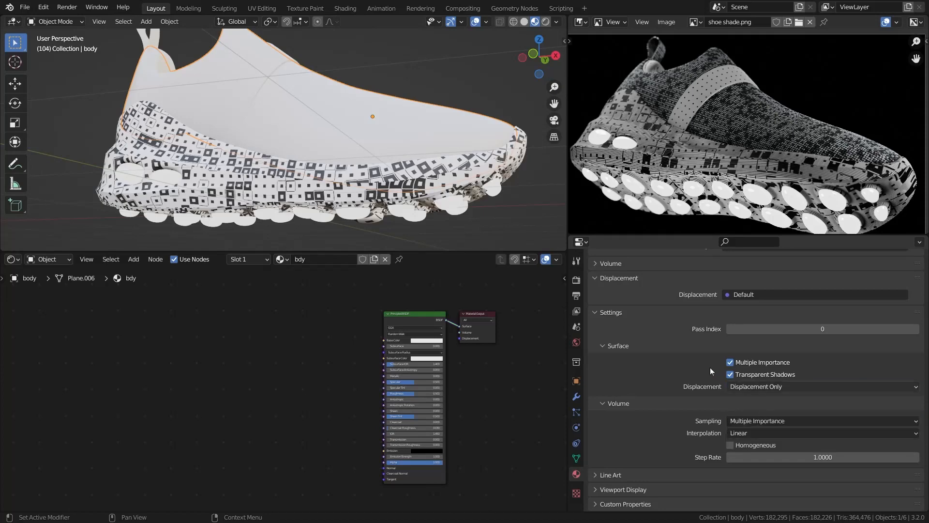
{"action": "scroll", "coordinate": [690, 352], "scroll_direction": "up", "scroll_amount": 13}
{"action": "scroll", "coordinate": [690, 352], "scroll_direction": "up", "scroll_amount": 10}
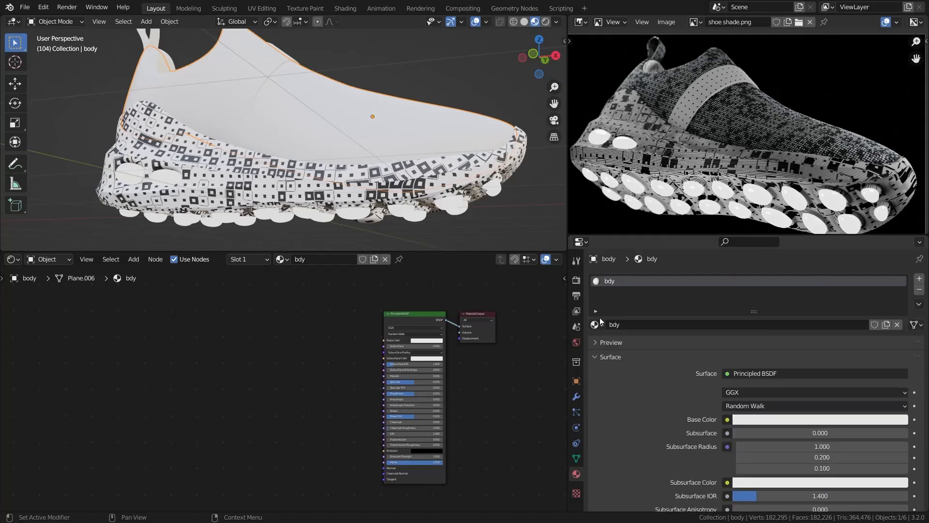
{"action": "scroll", "coordinate": [566, 365], "scroll_direction": "up", "scroll_amount": 1}
- Review the adaptive Subdivision.001 modifier on the body, choose the Experimental feature set for Cycles, and collapse the modifier
{"action": "left_click", "coordinate": [576, 397]}
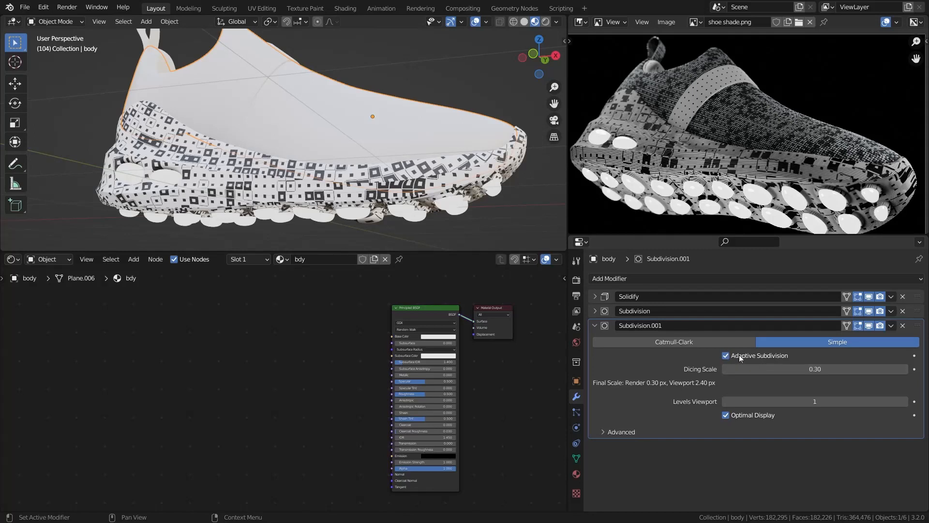
{"action": "left_click", "coordinate": [576, 280]}
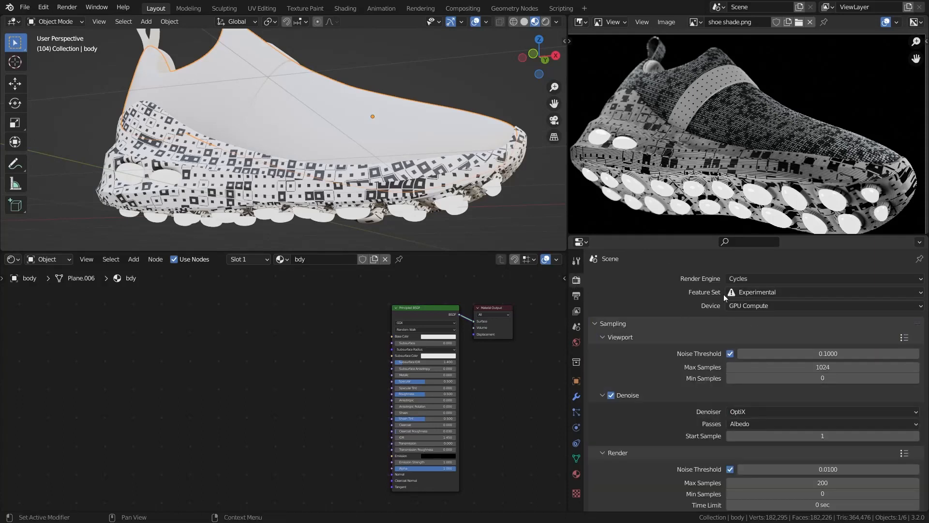
{"action": "left_click", "coordinate": [753, 293]}
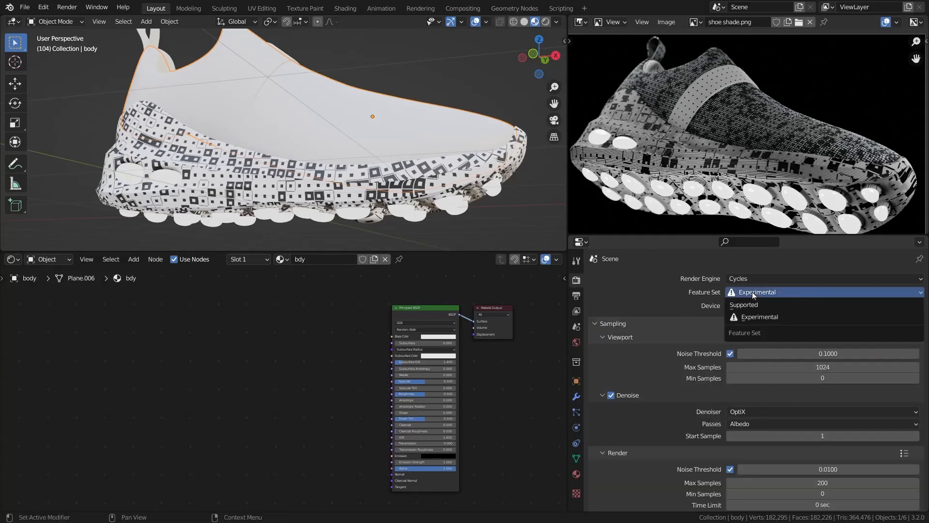
{"action": "left_click", "coordinate": [739, 319]}
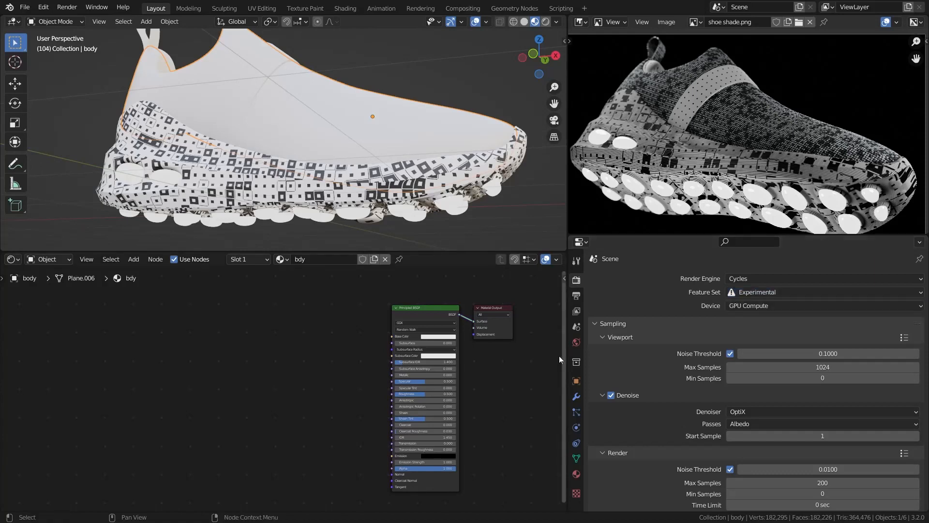
{"action": "left_click", "coordinate": [577, 398]}
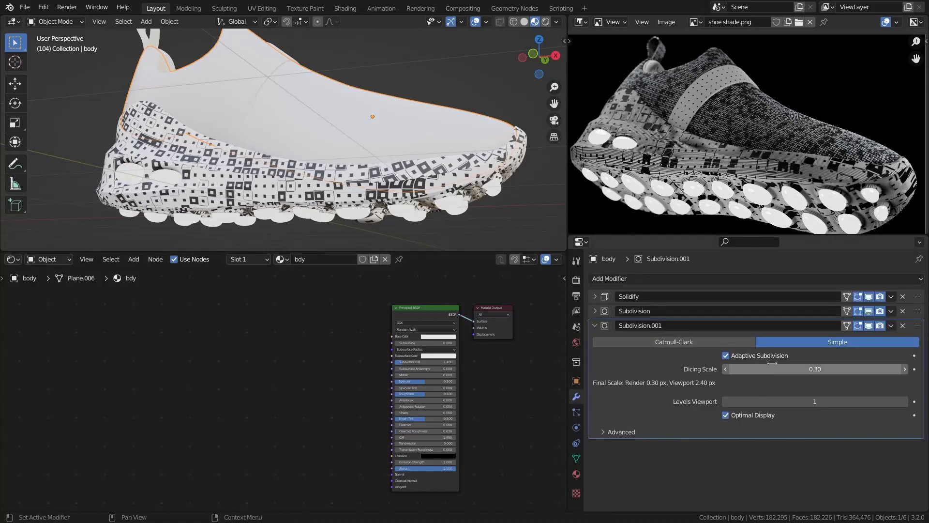
{"action": "left_click", "coordinate": [595, 325]}
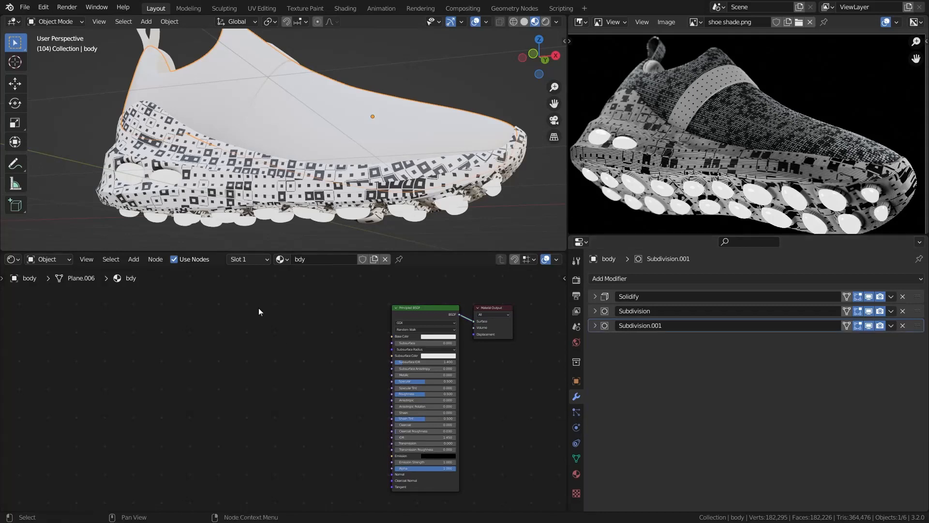
- Add a Displacement node to the bdy material and connect it to the Material Output's Displacement input, leaving more room beside the Principled BSDF
{"action": "scroll", "coordinate": [351, 295], "scroll_direction": "down", "scroll_amount": 2}
{"action": "middle_click_drag", "start_coordinate": [363, 310], "coordinate": [393, 327]}
{"action": "scroll", "coordinate": [393, 326], "scroll_direction": "up", "scroll_amount": 2}
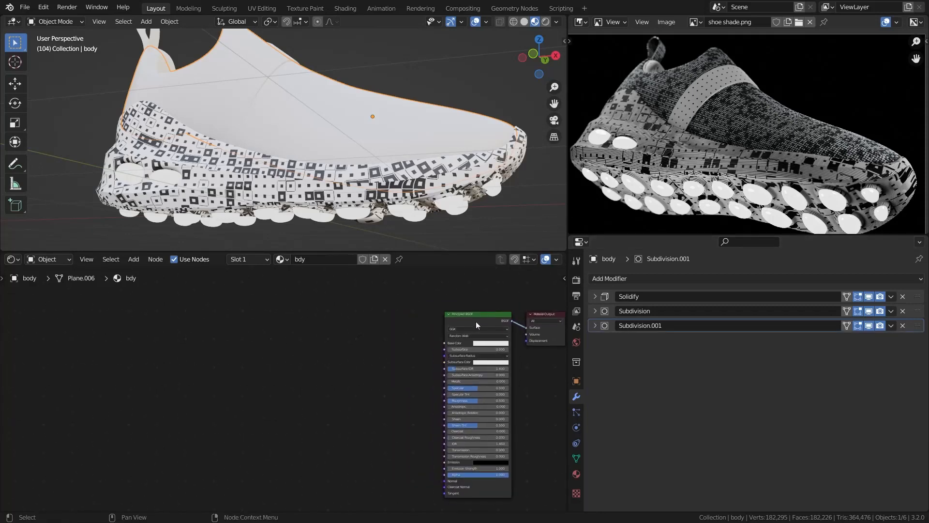
{"action": "left_click_drag", "start_coordinate": [477, 323], "coordinate": [398, 327]}
{"action": "left_click", "coordinate": [527, 343]}
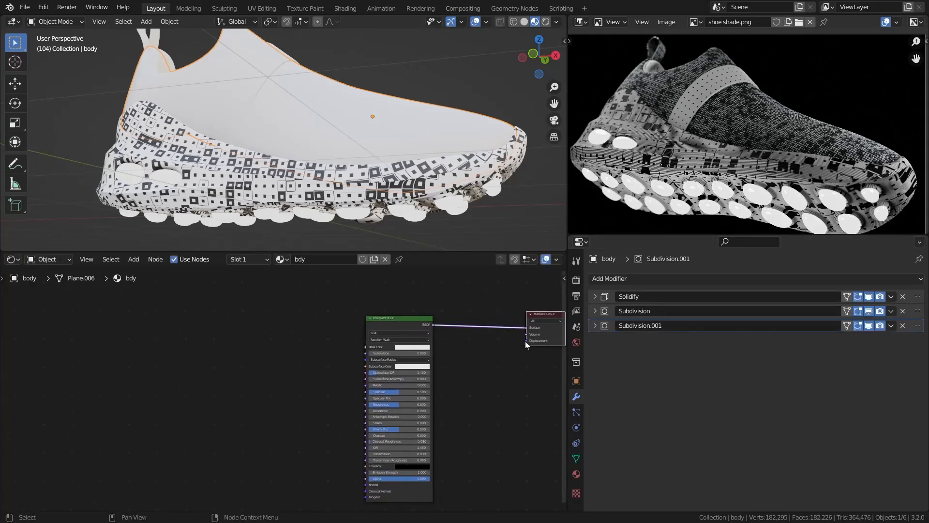
{"action": "left_click_drag", "start_coordinate": [526, 341], "coordinate": [309, 344]}
{"action": "type", "text": "dis"}
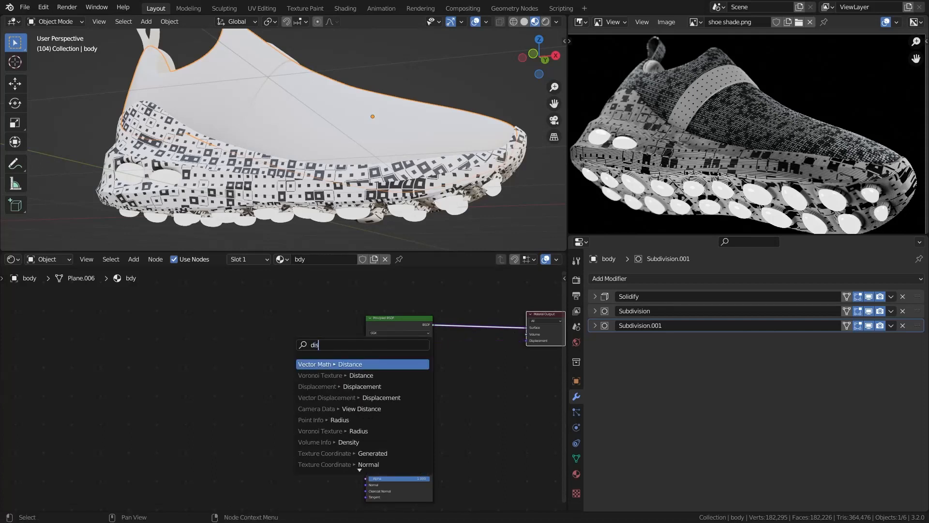
{"action": "type", "text": "p"}
{"action": "key", "text": "Return"}
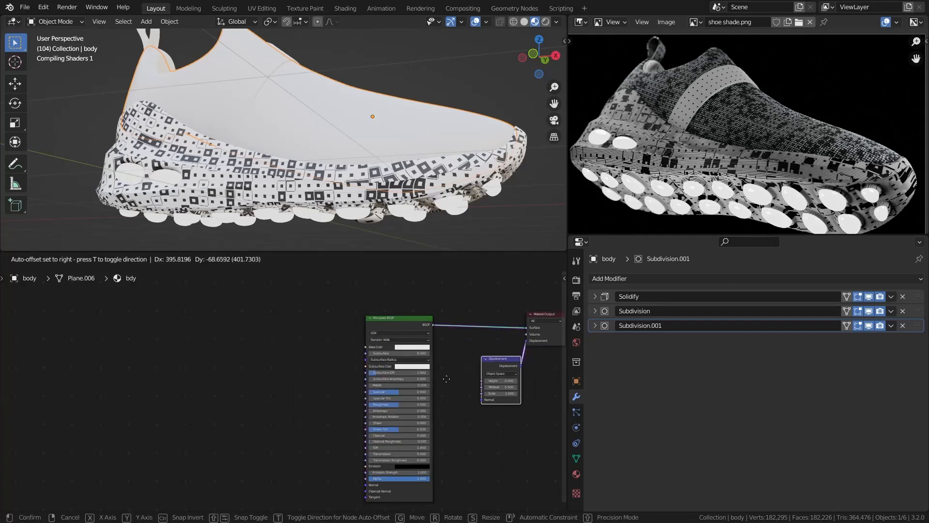
{"action": "left_click", "coordinate": [467, 376]}
- Set the Displacement node's Scale to 0.006 and reposition the node below the Material Output
{"action": "scroll", "coordinate": [468, 376], "scroll_direction": "up", "scroll_amount": 5}
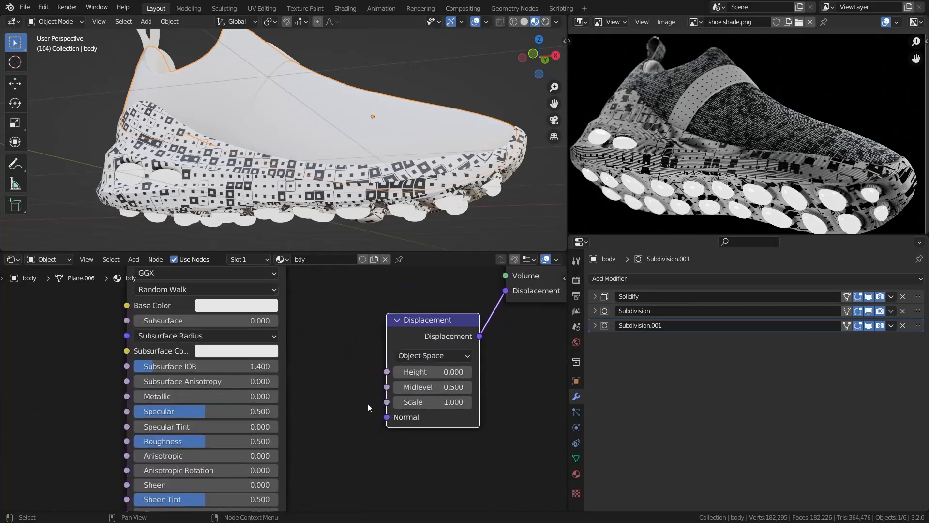
{"action": "double_click", "coordinate": [436, 404]}
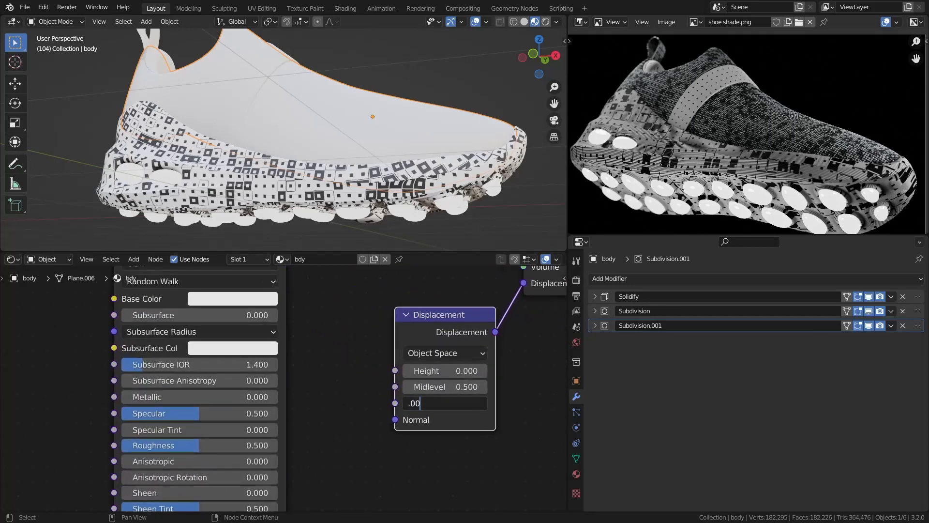
{"action": "key", "text": "Return"}
{"action": "scroll", "coordinate": [366, 368], "scroll_direction": "down", "scroll_amount": 7}
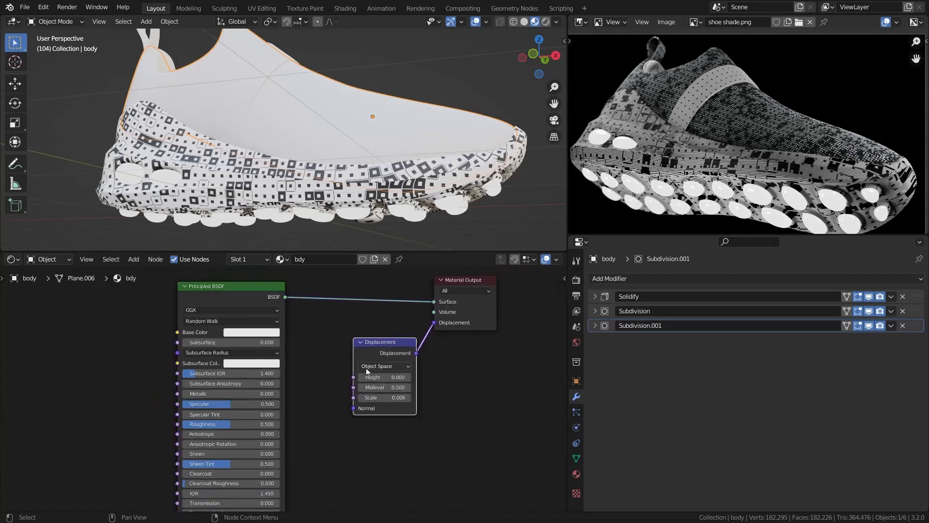
{"action": "middle_click_drag", "start_coordinate": [366, 368], "coordinate": [422, 372]}
{"action": "left_click_drag", "start_coordinate": [416, 352], "coordinate": [475, 367]}
- Group the sole's pattern nodes in the solee material, from Texture Coordinate through Compare, into one node group and exit it
{"action": "scroll", "coordinate": [318, 312], "scroll_direction": "down", "scroll_amount": 3}
{"action": "middle_click_drag", "start_coordinate": [246, 322], "coordinate": [393, 321]}
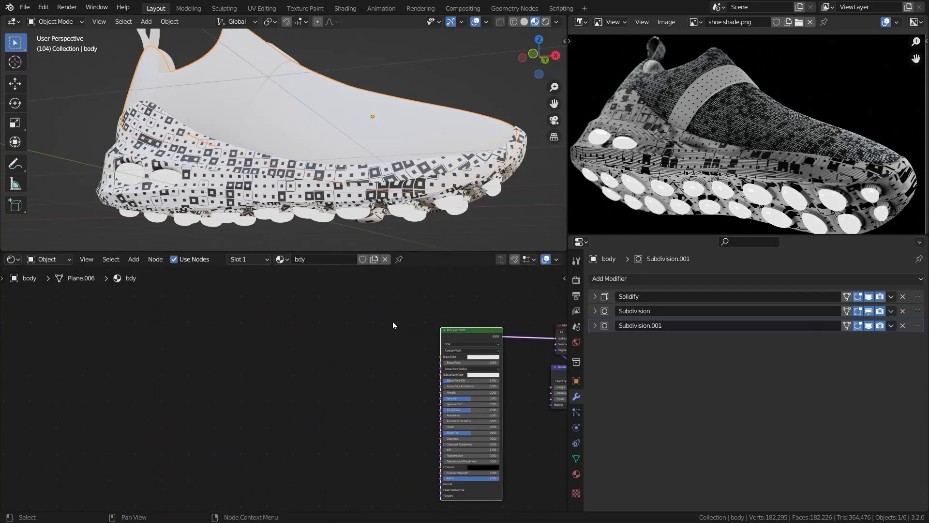
{"action": "scroll", "coordinate": [333, 353], "scroll_direction": "down", "scroll_amount": 3}
{"action": "left_click", "coordinate": [402, 187]}
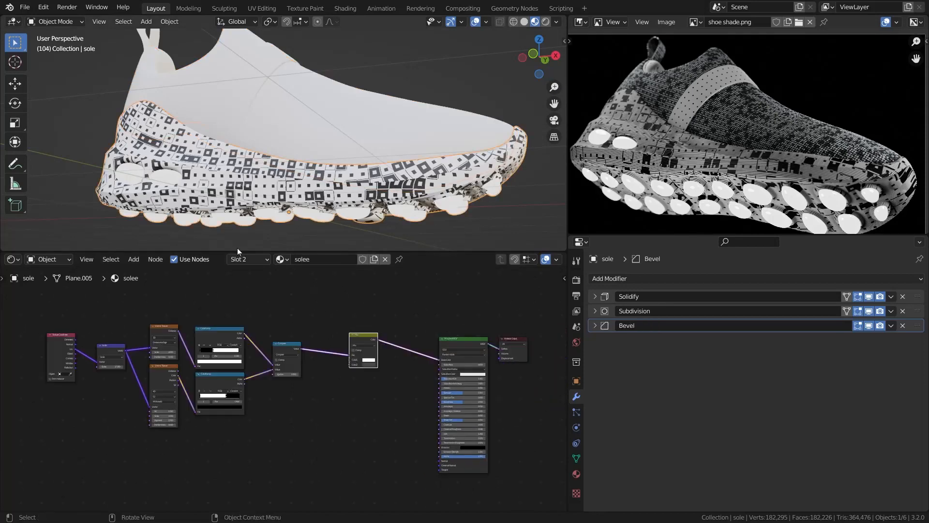
{"action": "scroll", "coordinate": [242, 387], "scroll_direction": "up", "scroll_amount": 2}
{"action": "middle_click_drag", "start_coordinate": [241, 388], "coordinate": [431, 373]}
{"action": "scroll", "coordinate": [342, 402], "scroll_direction": "up", "scroll_amount": 5}
{"action": "scroll", "coordinate": [346, 375], "scroll_direction": "down", "scroll_amount": 3}
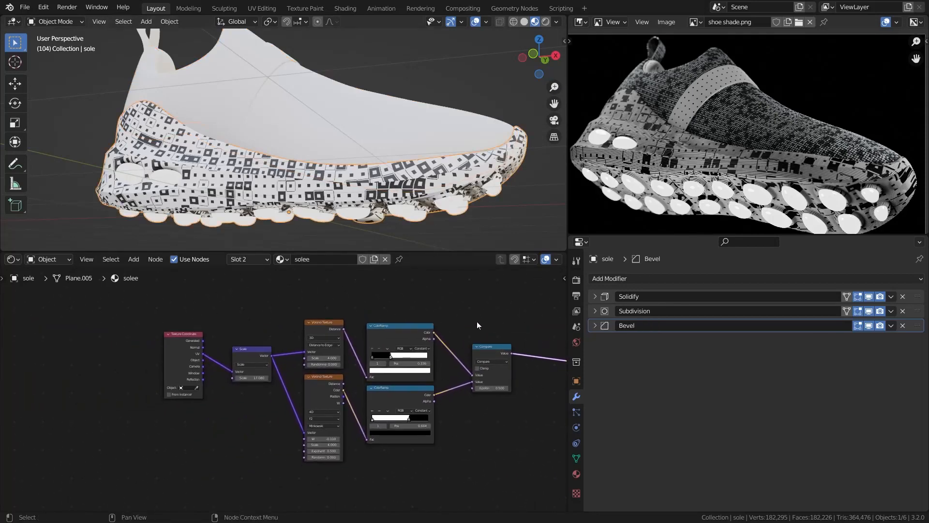
{"action": "left_click_drag", "start_coordinate": [494, 302], "coordinate": [122, 512]}
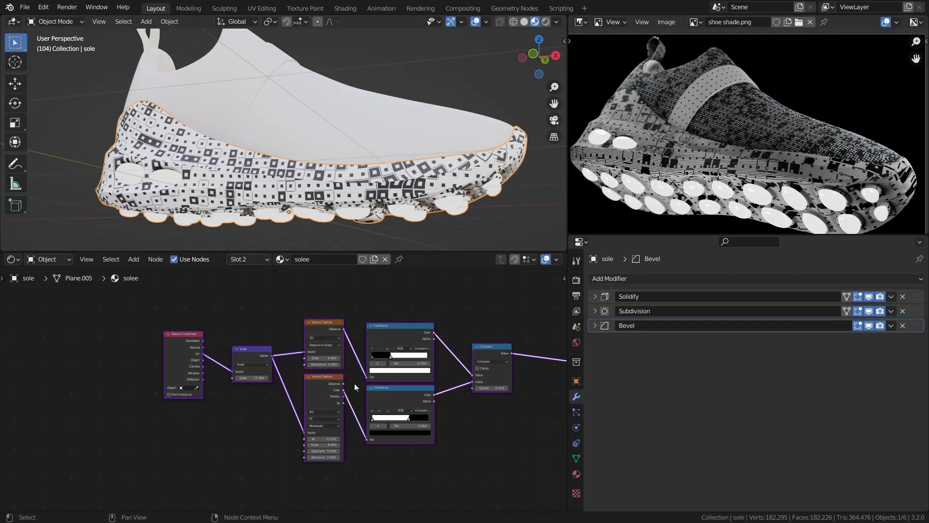
{"action": "key", "text": "ctrl+g"}
{"action": "key", "text": "Tab"}
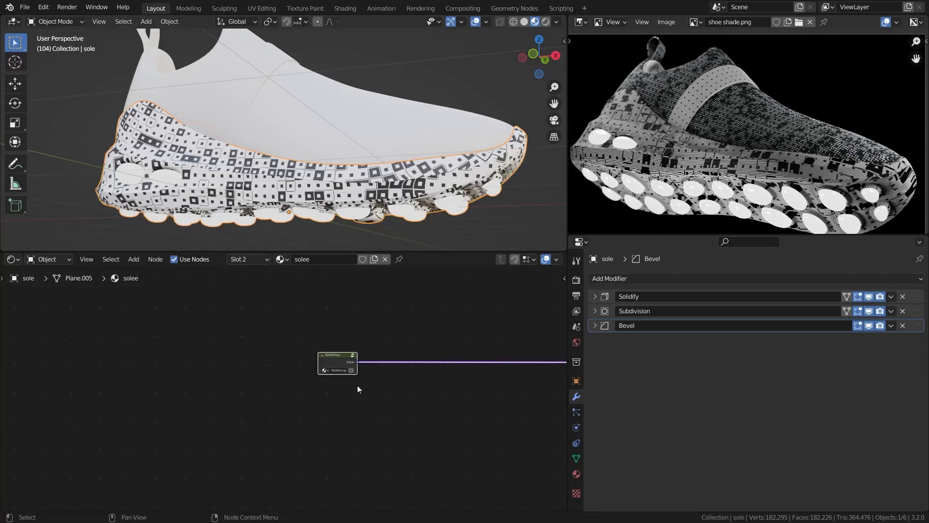
- Rename the new node group as vr pattern and reposition it ahead of the Mix node
{"action": "scroll", "coordinate": [358, 385], "scroll_direction": "up", "scroll_amount": 6}
{"action": "middle_click_drag", "start_coordinate": [379, 363], "coordinate": [91, 409]}
{"action": "scroll", "coordinate": [91, 387], "scroll_direction": "down", "scroll_amount": 1}
{"action": "left_click_drag", "start_coordinate": [91, 389], "coordinate": [233, 391]}
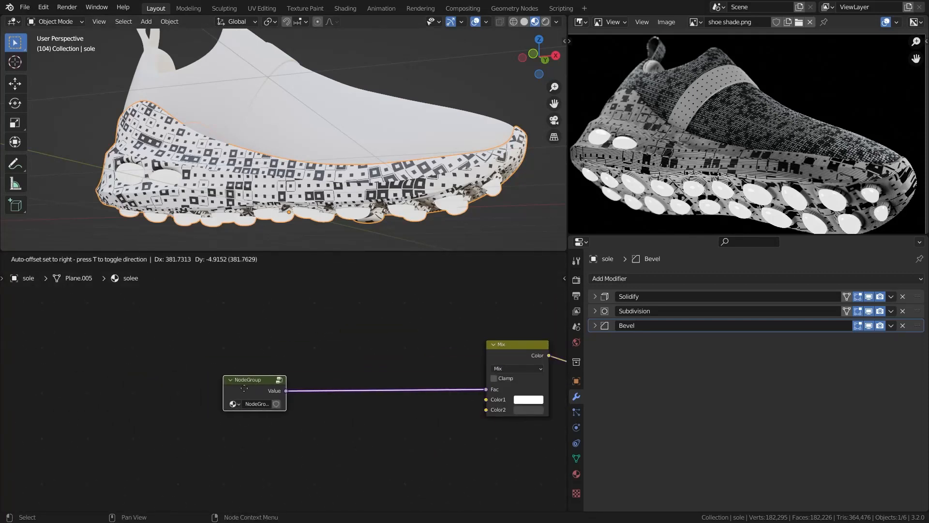
{"action": "double_click", "coordinate": [248, 404]}
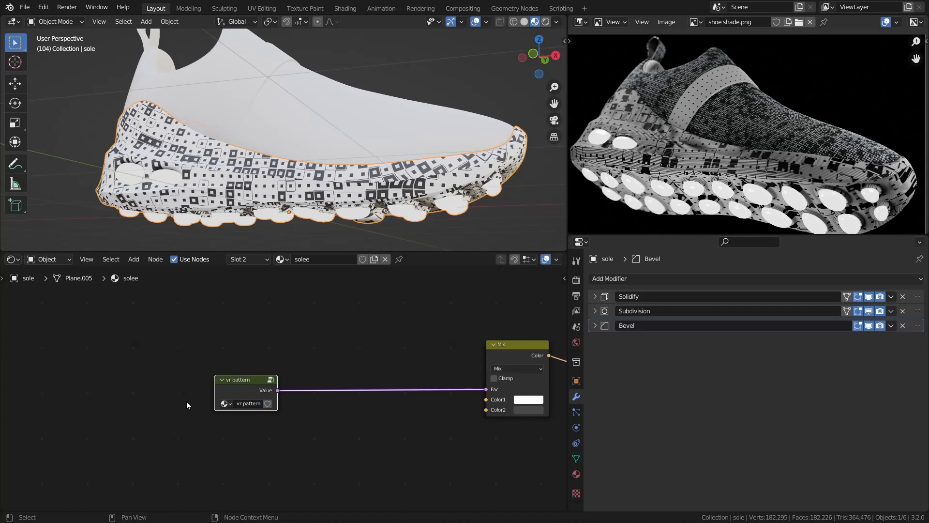
{"action": "scroll", "coordinate": [187, 402], "scroll_direction": "up", "scroll_amount": 2}
{"action": "key", "text": "g"}
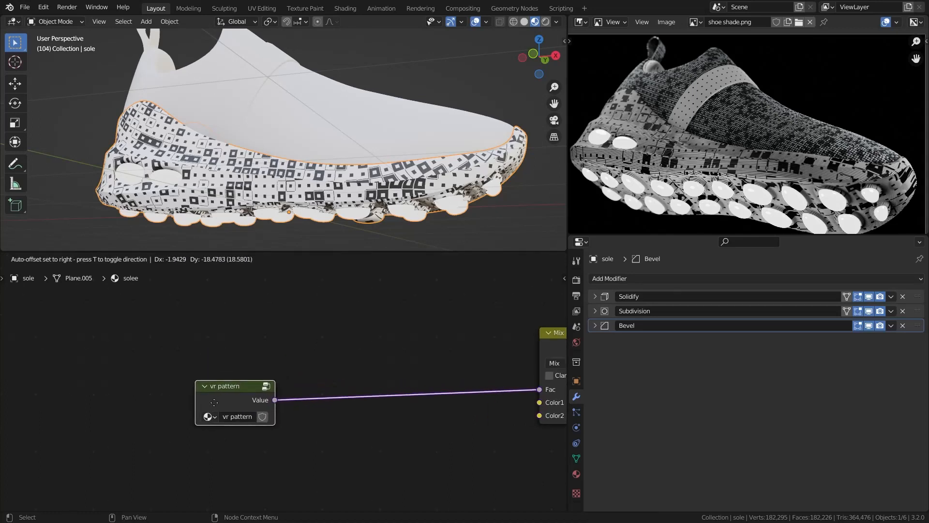
{"action": "left_click", "coordinate": [200, 395]}
- Inside the vr pattern group, set the 4D Voronoi Texture's W value to -0.170
{"action": "scroll", "coordinate": [235, 223], "scroll_direction": "up", "scroll_amount": 4}
{"action": "middle_click_drag", "start_coordinate": [234, 222], "coordinate": [279, 171]}
{"action": "scroll", "coordinate": [259, 200], "scroll_direction": "down", "scroll_amount": 2}
{"action": "scroll", "coordinate": [279, 172], "scroll_direction": "up", "scroll_amount": 3}
{"action": "scroll", "coordinate": [279, 171], "scroll_direction": "up", "scroll_amount": 2}
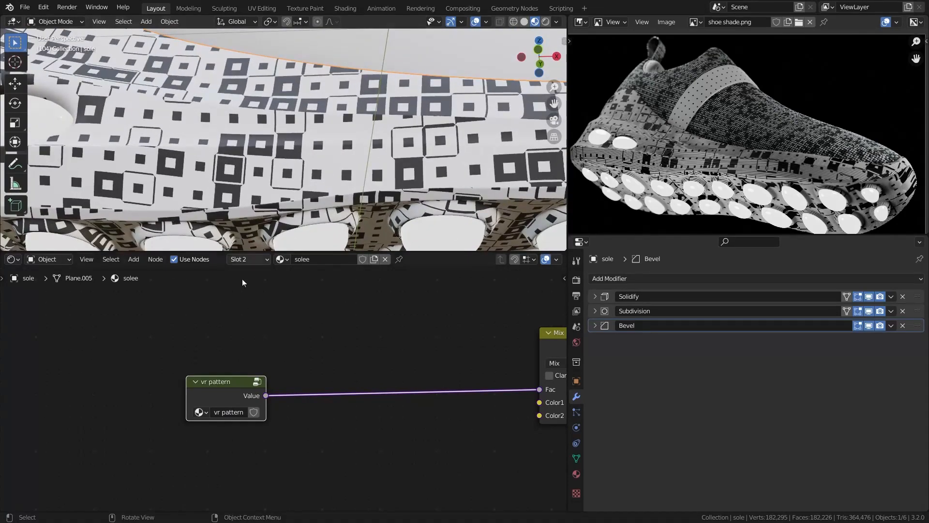
{"action": "key", "text": "Tab"}
{"action": "scroll", "coordinate": [244, 398], "scroll_direction": "down", "scroll_amount": 5, "text": "shift"}
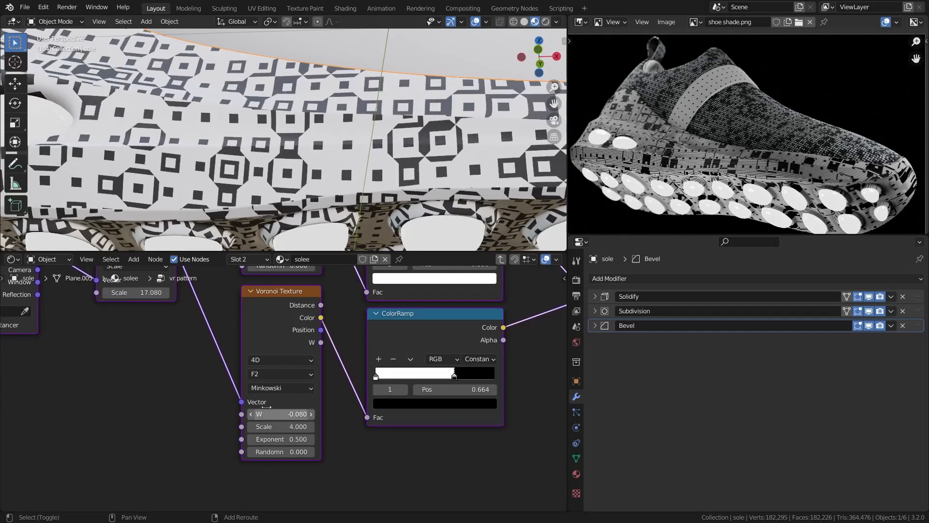
{"action": "scroll", "coordinate": [268, 219], "scroll_direction": "down", "scroll_amount": 3}
{"action": "middle_click_drag", "start_coordinate": [269, 219], "coordinate": [274, 232]}
{"action": "scroll", "coordinate": [266, 443], "scroll_direction": "up", "scroll_amount": 1}
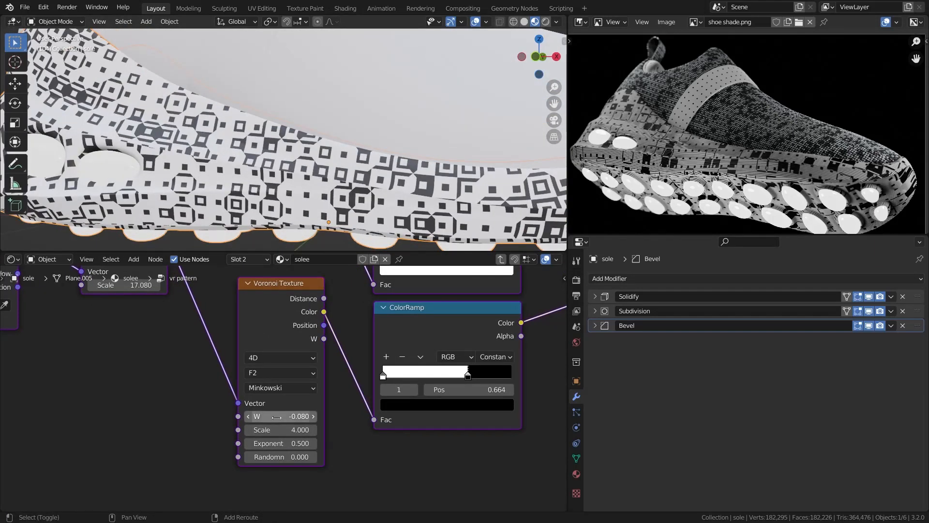
{"action": "left_click_drag", "start_coordinate": [281, 416], "coordinate": [293, 416]}
{"action": "scroll", "coordinate": [353, 182], "scroll_direction": "down", "scroll_amount": 6}
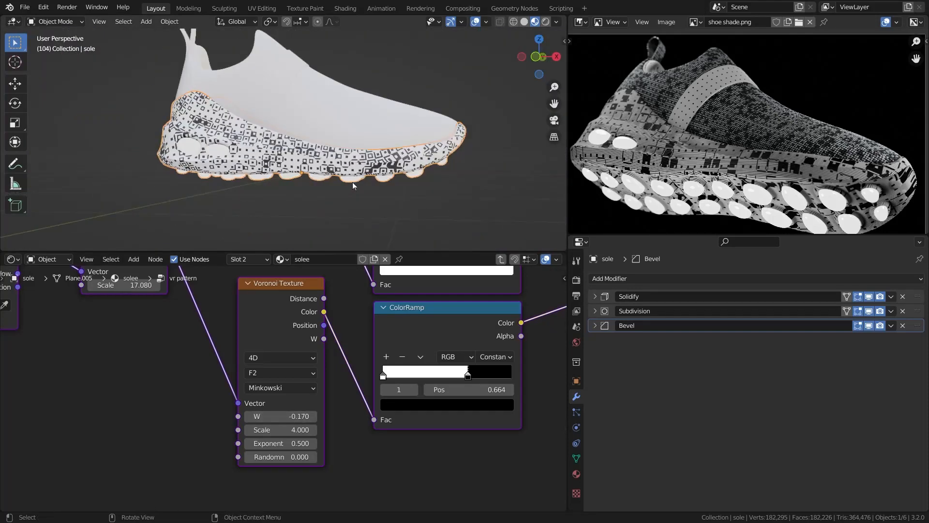
- Move the lower ColorRamp's black stop to 0.528 and the upper ColorRamp's white stop to 0.192
{"action": "middle_click_drag", "start_coordinate": [353, 182], "coordinate": [153, 182]}
{"action": "scroll", "coordinate": [153, 181], "scroll_direction": "up", "scroll_amount": 4}
{"action": "mouse_move", "coordinate": [468, 375]}
{"action": "left_mouse_down"}
{"action": "mouse_move", "coordinate": [425, 379]}
{"action": "mouse_move", "coordinate": [452, 379]}
{"action": "left_mouse_up"}
{"action": "middle_click_drag", "start_coordinate": [451, 379], "coordinate": [435, 482]}
{"action": "left_click_drag", "start_coordinate": [409, 339], "coordinate": [391, 357]}
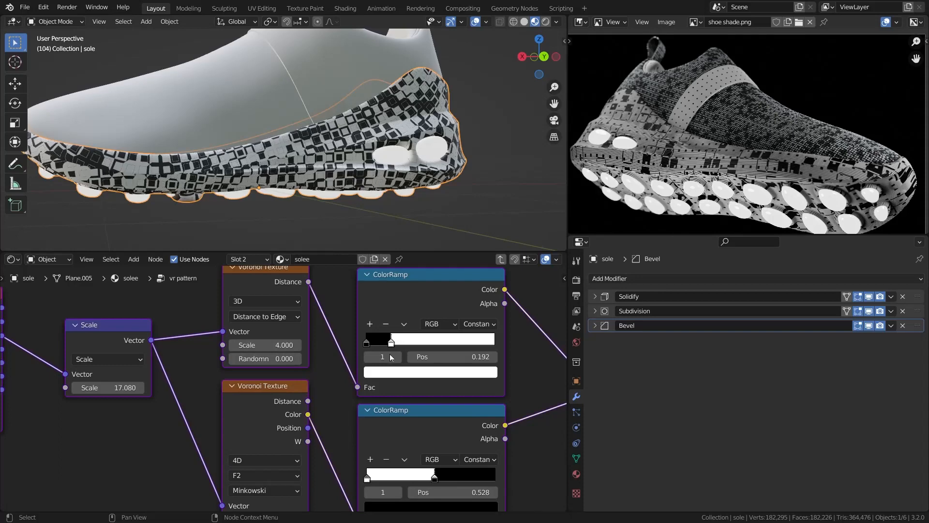
- Shift the white stop of the Distance to Edge Voronoi's ColorRamp slightly higher to refine the sole's squares
{"action": "scroll", "coordinate": [387, 194], "scroll_direction": "down", "scroll_amount": 2}
{"action": "middle_click_drag", "start_coordinate": [387, 184], "coordinate": [204, 152]}
{"action": "scroll", "coordinate": [205, 152], "scroll_direction": "up", "scroll_amount": 2}
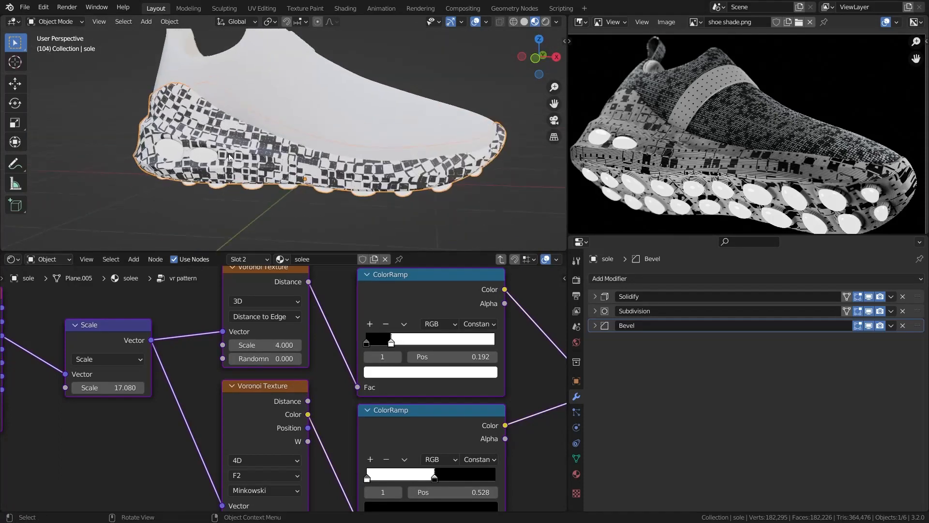
{"action": "scroll", "coordinate": [205, 152], "scroll_direction": "up", "scroll_amount": 4}
{"action": "scroll", "coordinate": [423, 339], "scroll_direction": "up", "scroll_amount": 1}
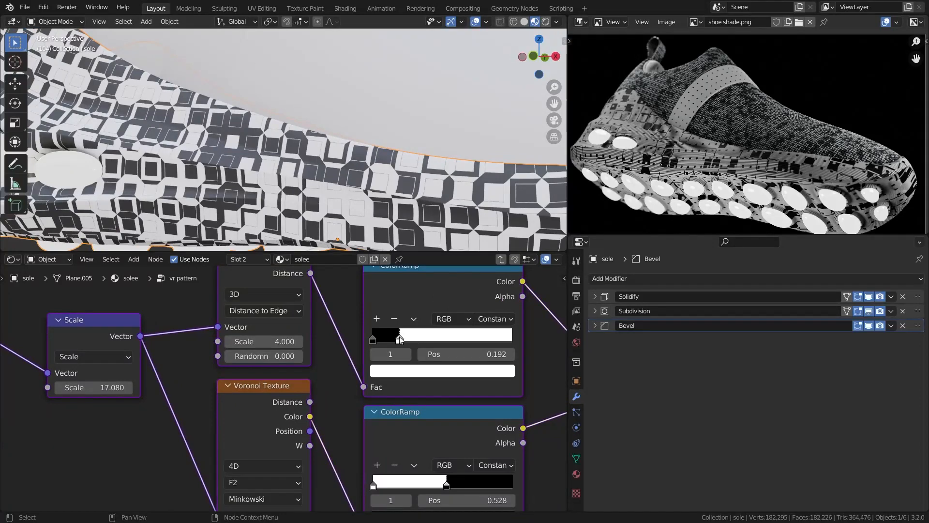
{"action": "left_click_drag", "start_coordinate": [400, 339], "coordinate": [405, 336]}
{"action": "scroll", "coordinate": [349, 126], "scroll_direction": "down", "scroll_amount": 5}
- Select the shoe's body and add the vr pattern node group to its bdy material
{"action": "middle_click_drag", "start_coordinate": [349, 126], "coordinate": [352, 183]}
{"action": "left_click", "coordinate": [352, 183]}
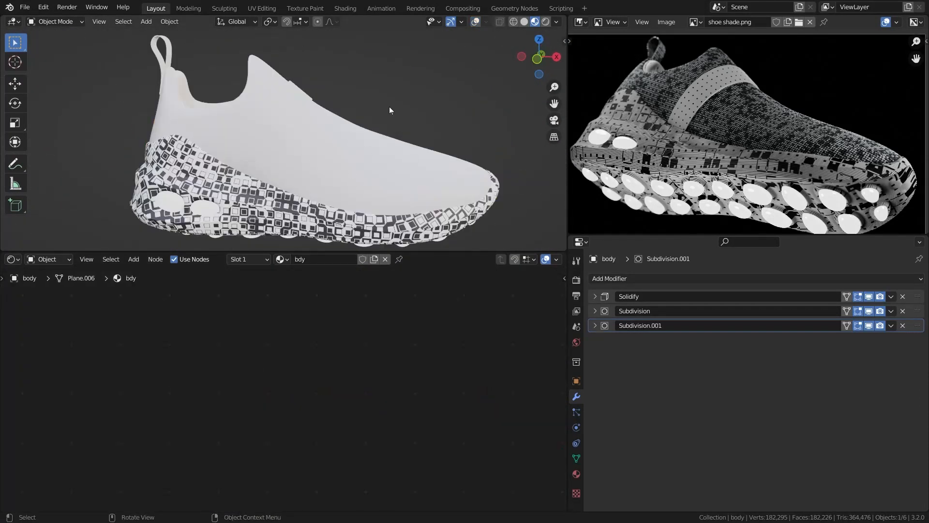
{"action": "left_click", "coordinate": [475, 22]}
{"action": "middle_click_drag", "start_coordinate": [388, 106], "coordinate": [362, 125]}
{"action": "scroll", "coordinate": [362, 125], "scroll_direction": "up", "scroll_amount": 1}
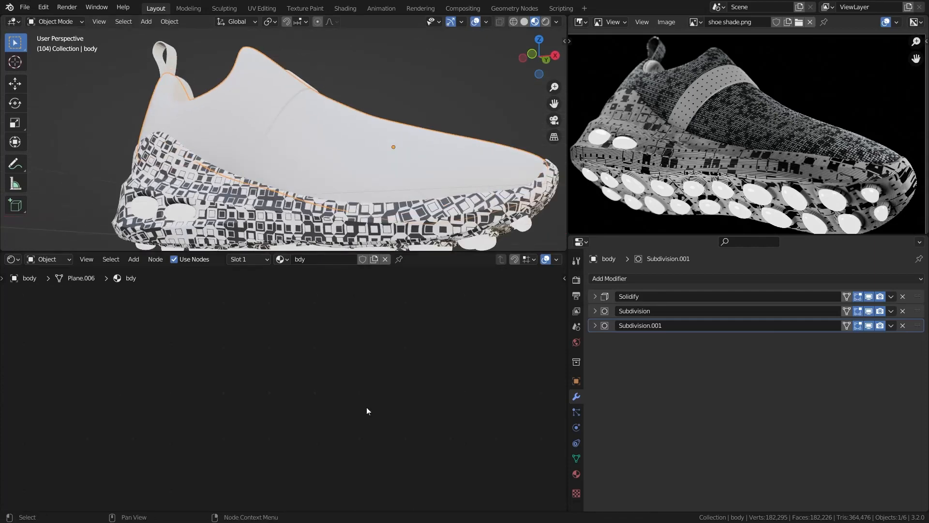
{"action": "middle_click_drag", "start_coordinate": [366, 410], "coordinate": [331, 328]}
{"action": "key", "text": "shift+a"}
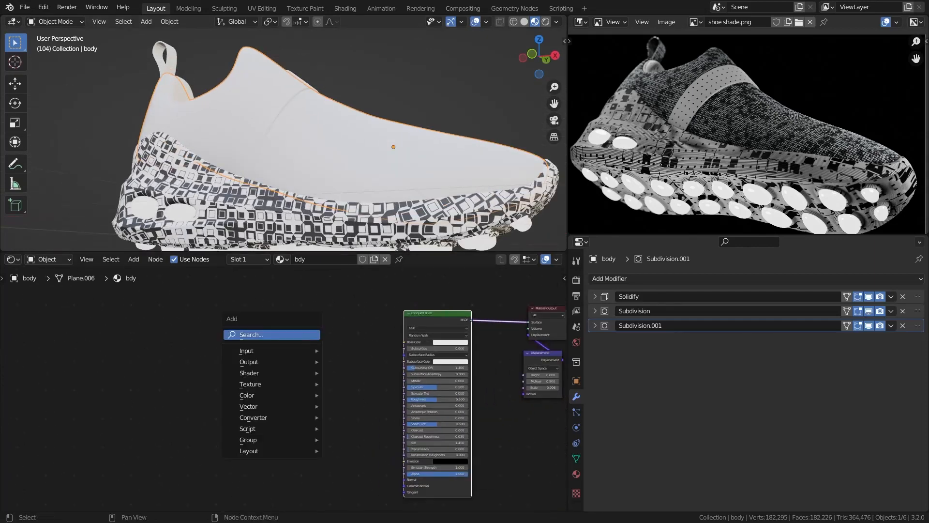
{"action": "left_click", "coordinate": [303, 338]}
{"action": "type", "text": "vr"}
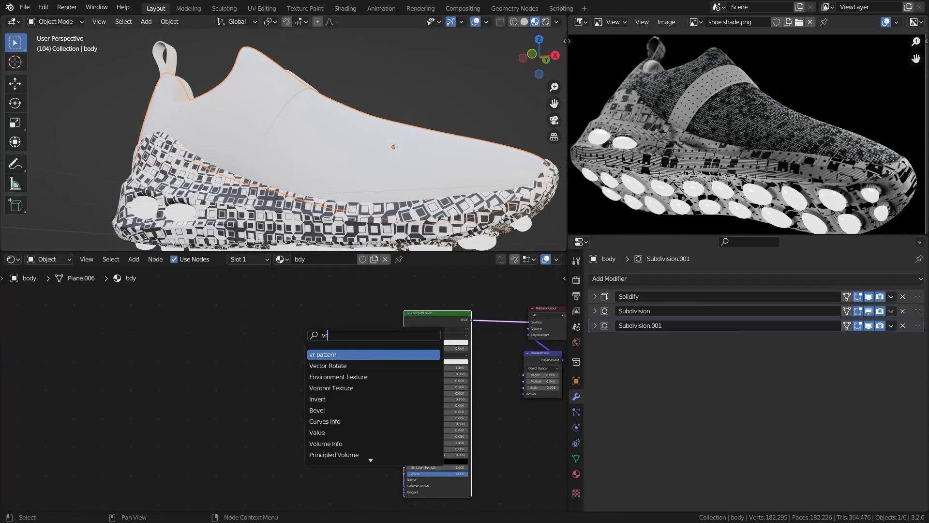
{"action": "left_click", "coordinate": [335, 353]}
{"action": "left_click", "coordinate": [180, 354]}
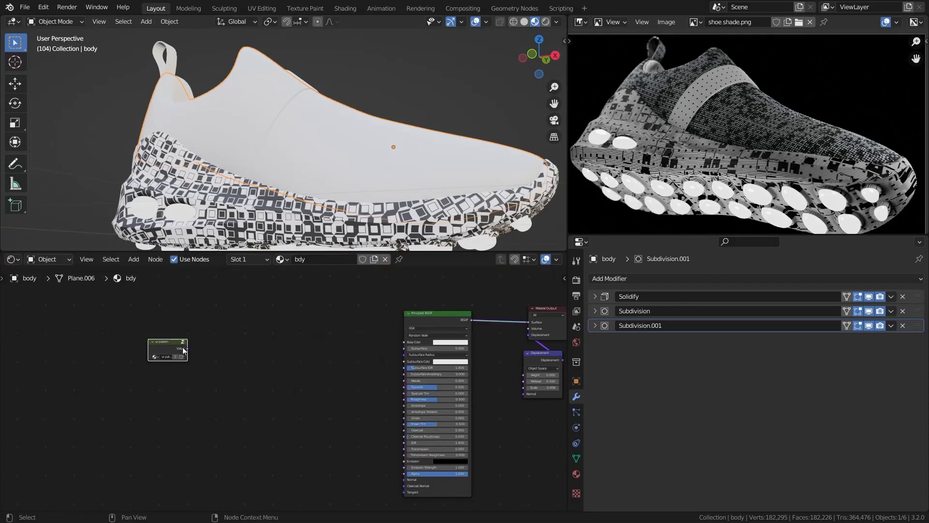
- Connect the vr pattern group's Value output to the Principled BSDF's Base Color and tidy the group node's placement
{"action": "left_click_drag", "start_coordinate": [186, 348], "coordinate": [404, 341]}
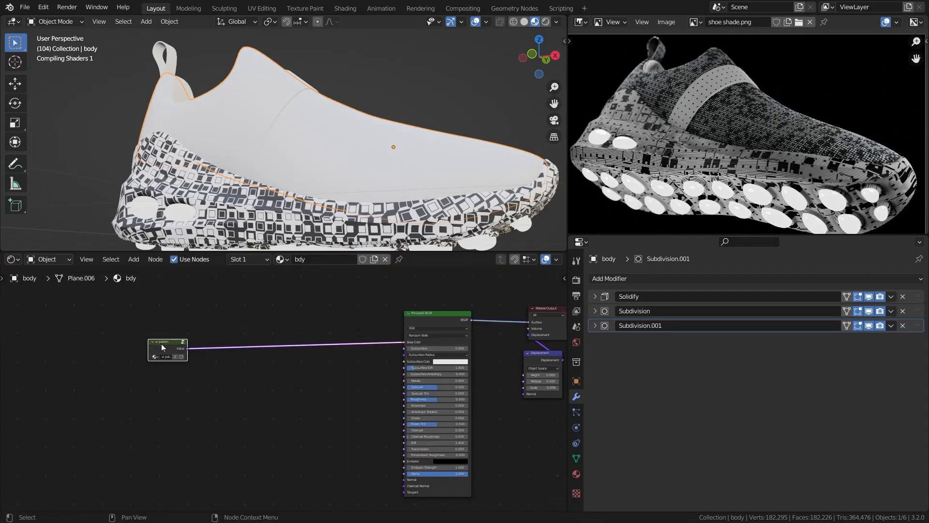
{"action": "left_click_drag", "start_coordinate": [161, 344], "coordinate": [164, 327]}
{"action": "middle_click_drag", "start_coordinate": [332, 185], "coordinate": [342, 162]}
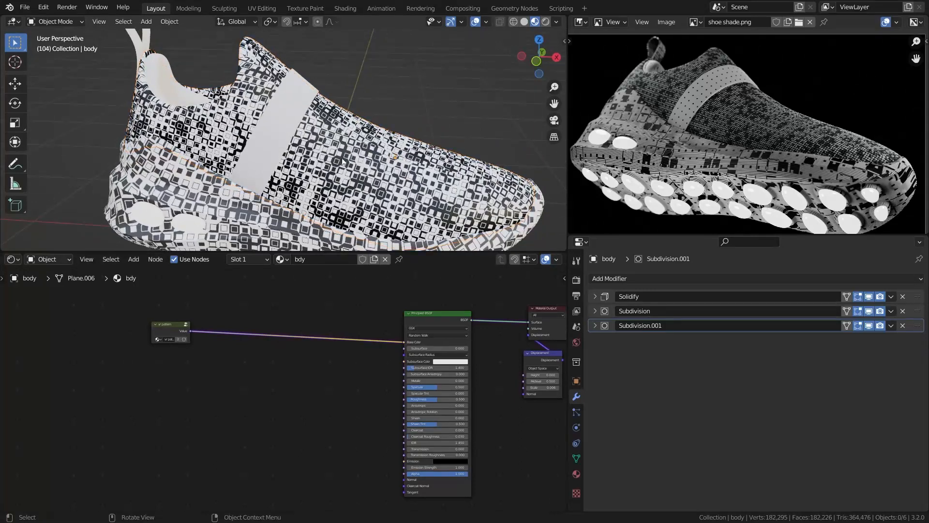
{"action": "mouse_move", "coordinate": [288, 110]}
{"action": "middle_mouse_down"}
{"action": "mouse_move", "coordinate": [286, 61]}
{"action": "mouse_move", "coordinate": [297, 123]}
{"action": "middle_mouse_up"}
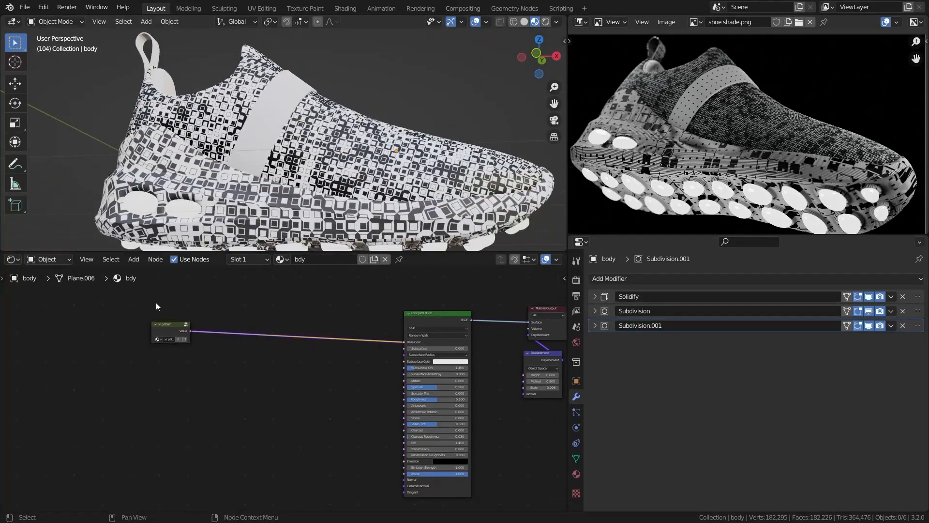
{"action": "scroll", "coordinate": [156, 303], "scroll_direction": "up", "scroll_amount": 1}
{"action": "left_click_drag", "start_coordinate": [138, 305], "coordinate": [203, 328]}
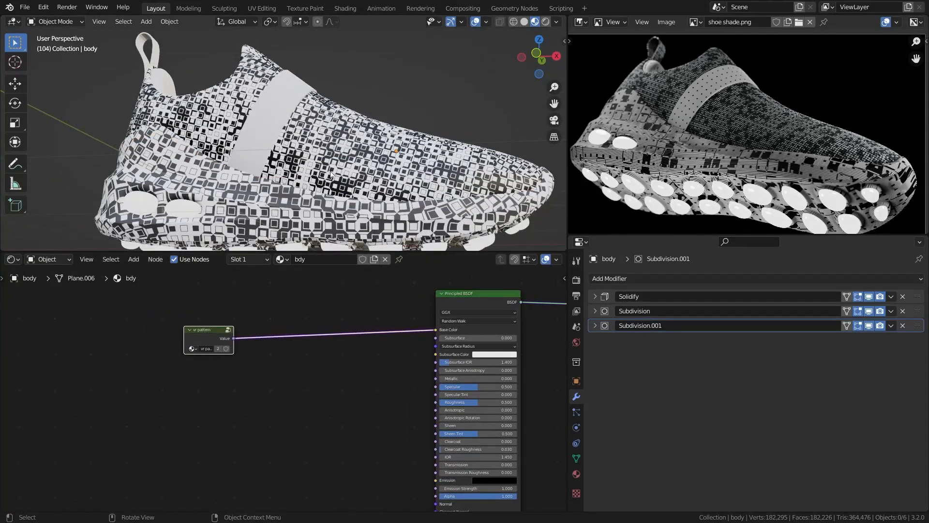
{"action": "scroll", "coordinate": [331, 175], "scroll_direction": "up", "scroll_amount": 4}
{"action": "scroll", "coordinate": [228, 361], "scroll_direction": "up", "scroll_amount": 1}
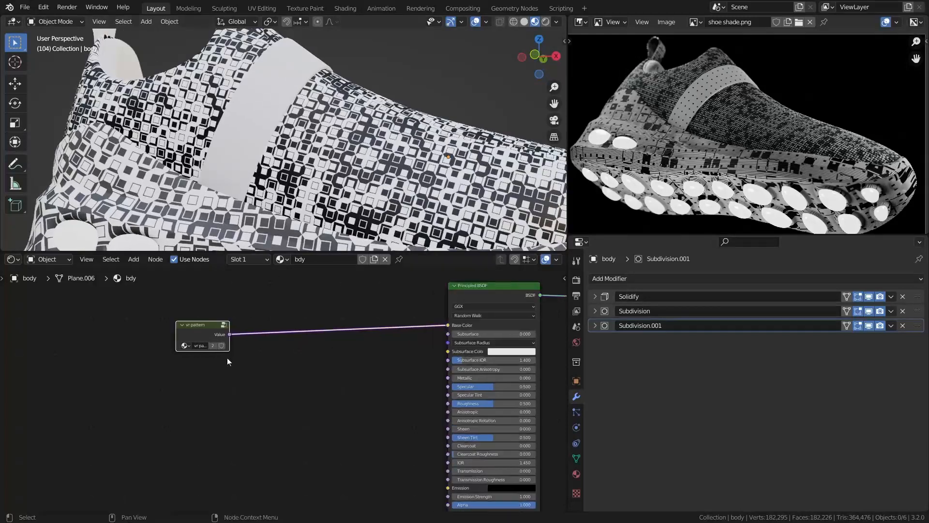
{"action": "scroll", "coordinate": [228, 358], "scroll_direction": "up", "scroll_amount": 1}
{"action": "left_click_drag", "start_coordinate": [193, 325], "coordinate": [188, 315]}
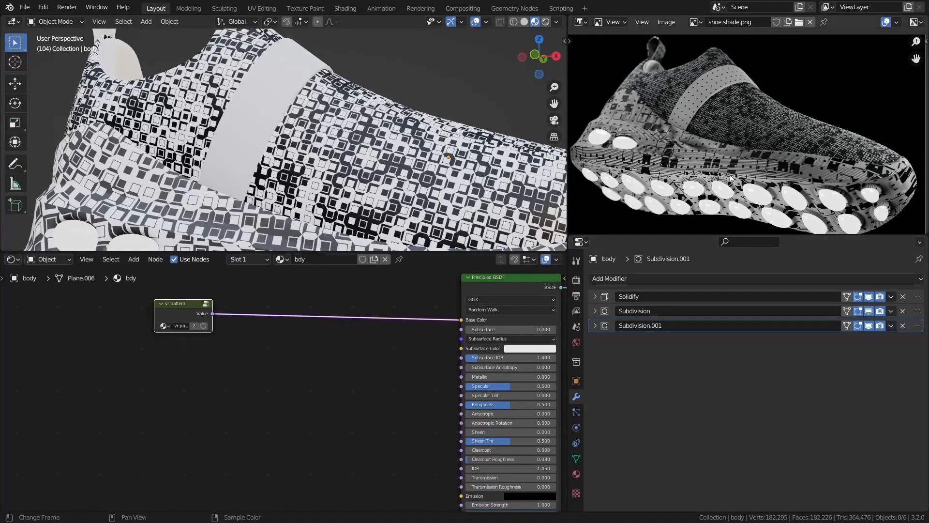
- Insert a Mix node on the link between the vr pattern group and the Principled BSDF's Base Color in bdy
{"action": "scroll", "coordinate": [731, 179], "scroll_direction": "up", "scroll_amount": 3}
{"action": "scroll", "coordinate": [334, 179], "scroll_direction": "down", "scroll_amount": 4}
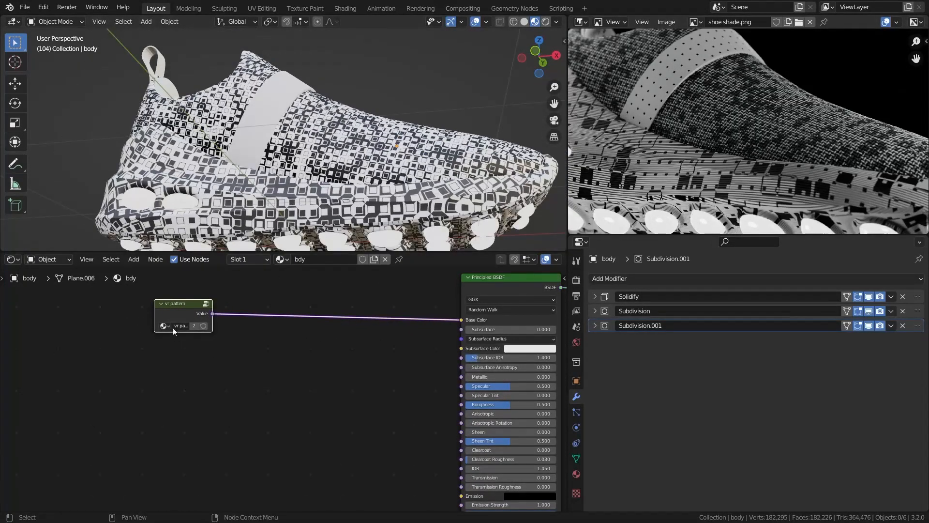
{"action": "middle_click_drag", "start_coordinate": [173, 327], "coordinate": [196, 370]}
{"action": "key", "text": "shift+a"}
{"action": "left_click", "coordinate": [306, 336]}
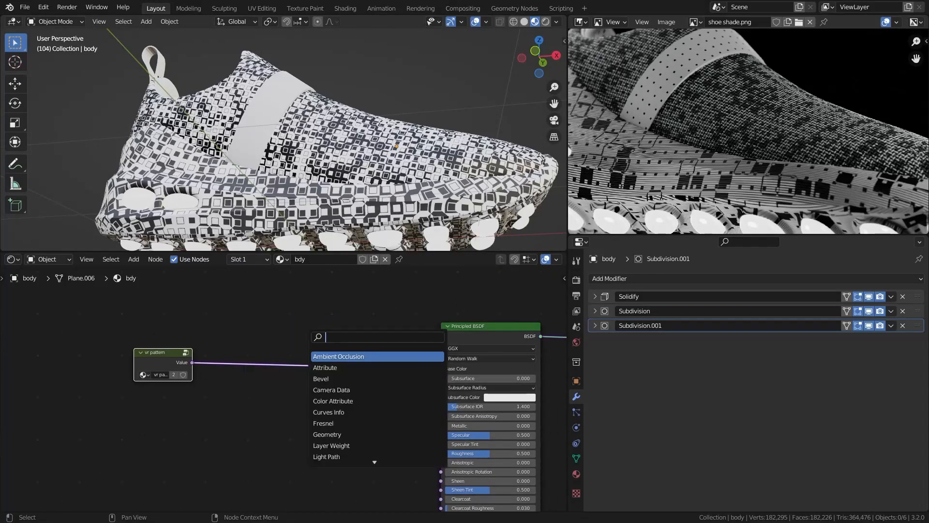
{"action": "type", "text": "mi"}
{"action": "left_click", "coordinate": [327, 357]}
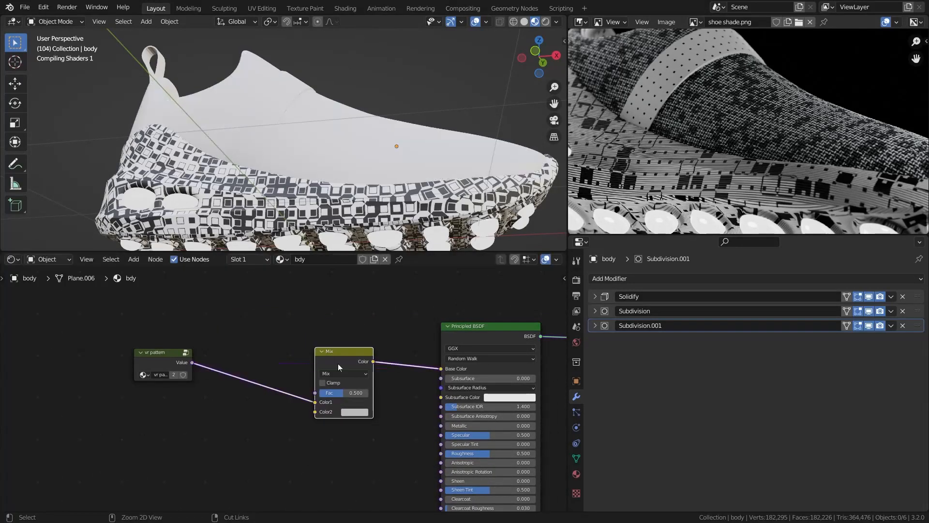
{"action": "left_click", "coordinate": [333, 350]}
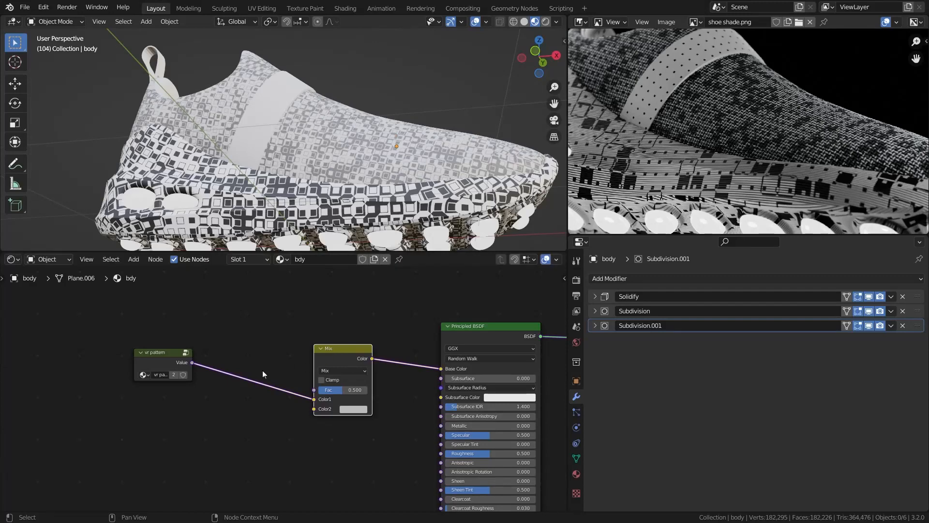
{"action": "middle_click_drag", "start_coordinate": [440, 41], "coordinate": [405, 115]}
{"action": "scroll", "coordinate": [436, 73], "scroll_direction": "down", "scroll_amount": 3}
{"action": "middle_click_drag", "start_coordinate": [200, 386], "coordinate": [222, 332]}
{"action": "scroll", "coordinate": [373, 180], "scroll_direction": "up", "scroll_amount": 2}
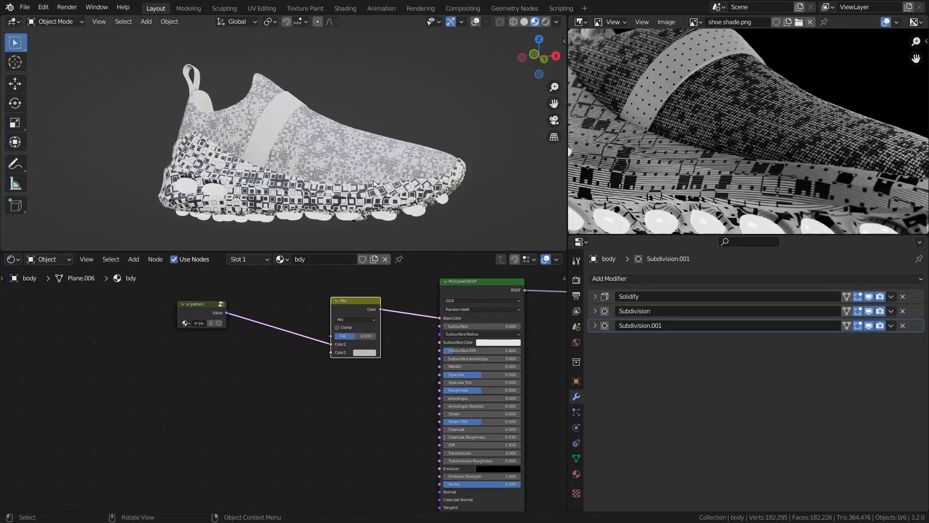
- Add the fabric pattern node group below the vr pattern node and preview its output on the shoe body
{"action": "key", "text": "shift+a"}
{"action": "mouse_move", "coordinate": [73, 460]}
{"action": "left_click", "coordinate": [176, 409]}
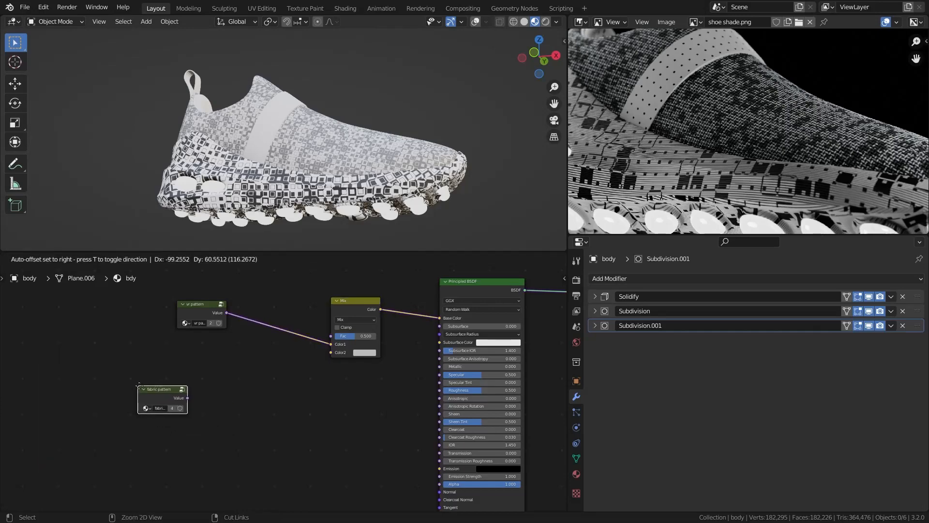
{"action": "left_click", "coordinate": [157, 398]}
{"action": "left_click_drag", "start_coordinate": [187, 397], "coordinate": [331, 352]}
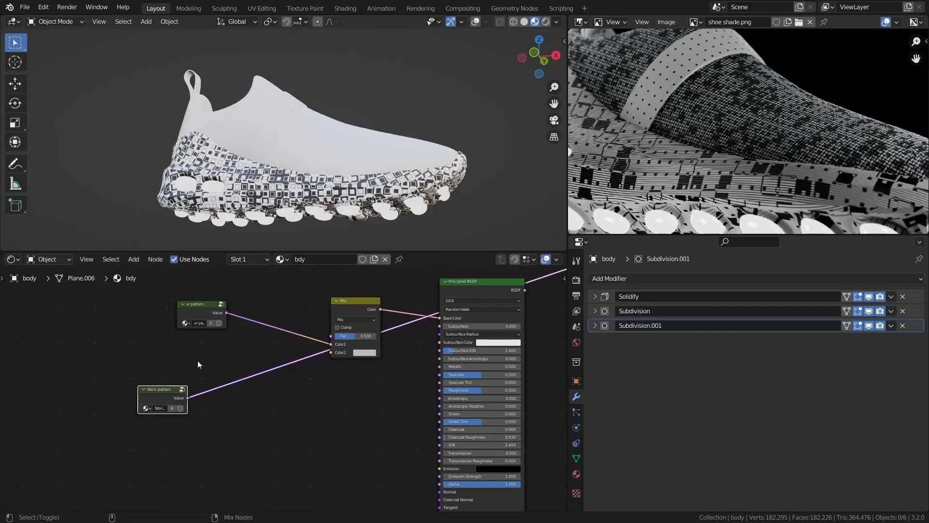
{"action": "scroll", "coordinate": [366, 129], "scroll_direction": "up", "scroll_amount": 6}
{"action": "middle_click_drag", "start_coordinate": [424, 142], "coordinate": [311, 127]}
{"action": "scroll", "coordinate": [326, 174], "scroll_direction": "up", "scroll_amount": 3}
{"action": "scroll", "coordinate": [327, 176], "scroll_direction": "down", "scroll_amount": 5}
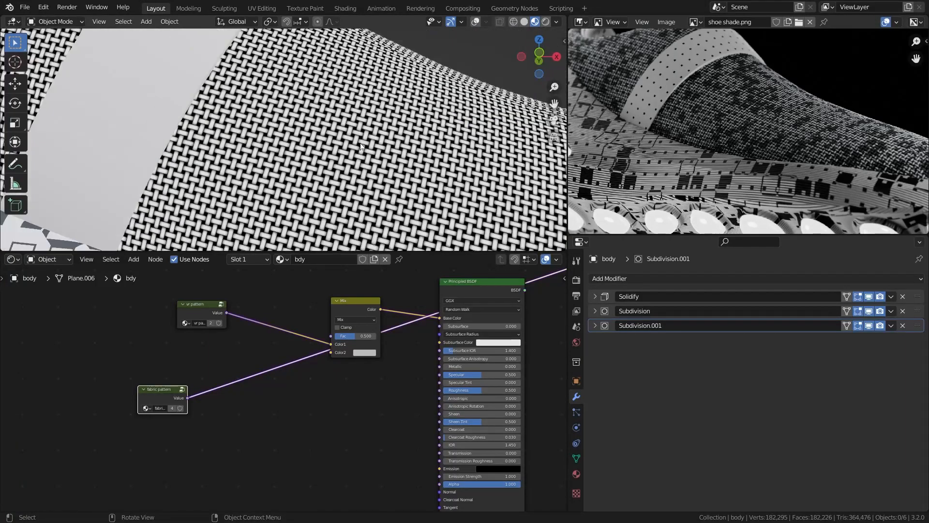
{"action": "middle_click_drag", "start_coordinate": [327, 176], "coordinate": [305, 234]}
{"action": "scroll", "coordinate": [330, 166], "scroll_direction": "up", "scroll_amount": 5}
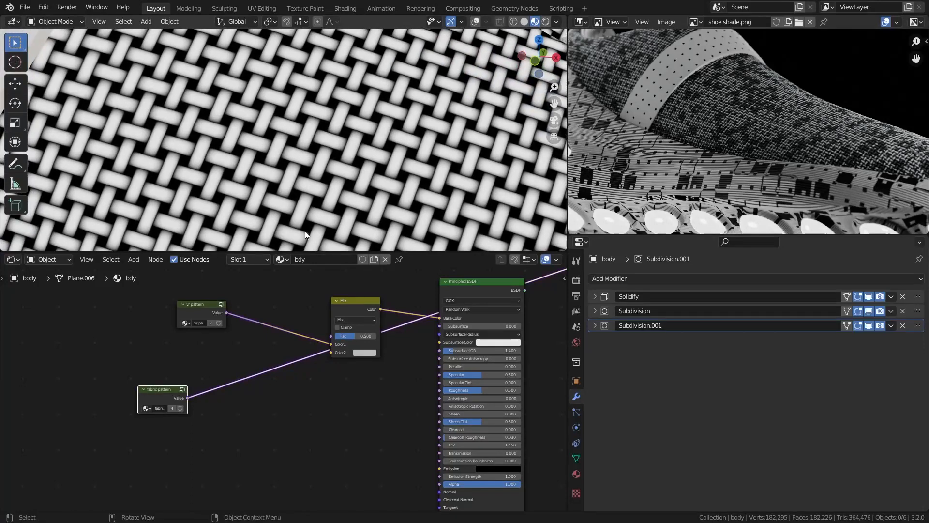
- Inside the fabric pattern group, set the Invert node's Fac to 0.617
{"action": "key", "text": "Tab"}
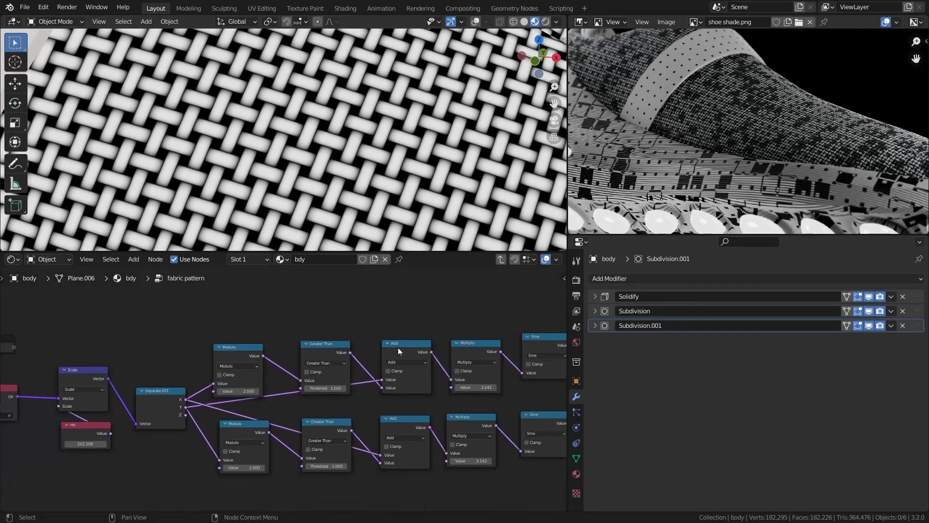
{"action": "scroll", "coordinate": [193, 412], "scroll_direction": "up", "scroll_amount": 3}
{"action": "scroll", "coordinate": [283, 387], "scroll_direction": "up", "scroll_amount": 2}
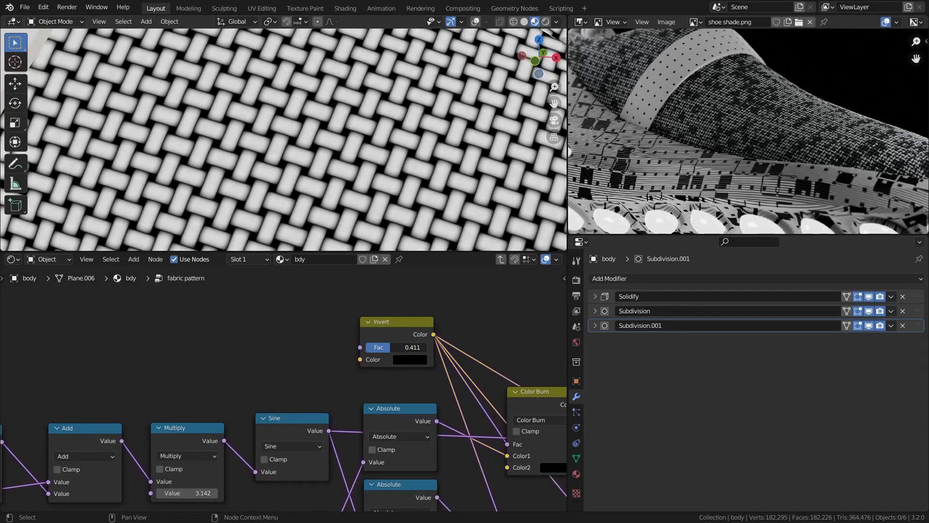
{"action": "mouse_move", "coordinate": [384, 347]}
{"action": "left_mouse_down"}
{"action": "mouse_move", "coordinate": [426, 348]}
{"action": "mouse_move", "coordinate": [379, 350]}
{"action": "left_mouse_up"}
{"action": "scroll", "coordinate": [387, 415], "scroll_direction": "down", "scroll_amount": 6}
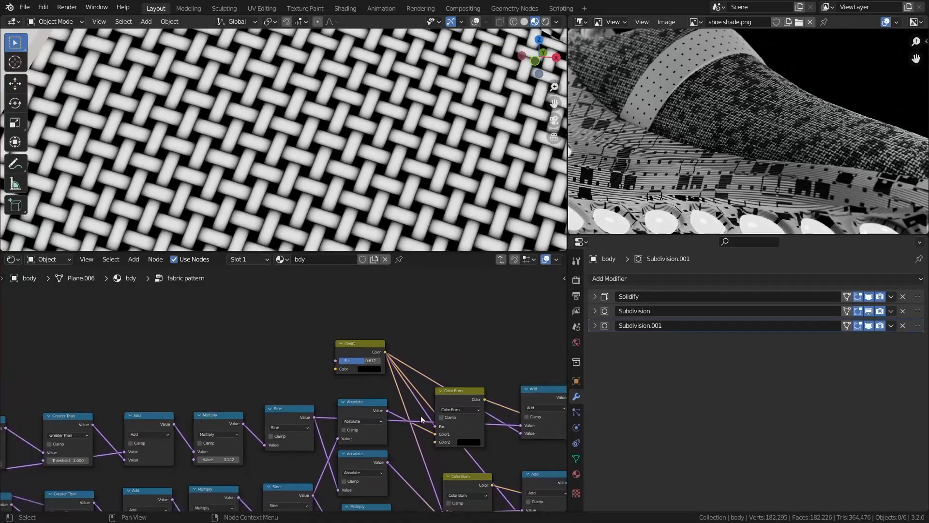
- Examine the fabric pattern group's node network from UV Map to Group Output, and return to the main material nodes
{"action": "middle_click_drag", "start_coordinate": [420, 416], "coordinate": [311, 321]}
{"action": "scroll", "coordinate": [312, 321], "scroll_direction": "down", "scroll_amount": 4}
{"action": "middle_click_drag", "start_coordinate": [87, 391], "coordinate": [347, 372]}
{"action": "scroll", "coordinate": [428, 384], "scroll_direction": "up", "scroll_amount": 4}
{"action": "scroll", "coordinate": [428, 386], "scroll_direction": "up", "scroll_amount": 1}
{"action": "scroll", "coordinate": [347, 372], "scroll_direction": "up", "scroll_amount": 3}
{"action": "middle_click_drag", "start_coordinate": [450, 371], "coordinate": [179, 383]}
{"action": "scroll", "coordinate": [284, 379], "scroll_direction": "down", "scroll_amount": 3}
{"action": "middle_click_drag", "start_coordinate": [552, 364], "coordinate": [170, 397]}
{"action": "scroll", "coordinate": [300, 391], "scroll_direction": "up", "scroll_amount": 3}
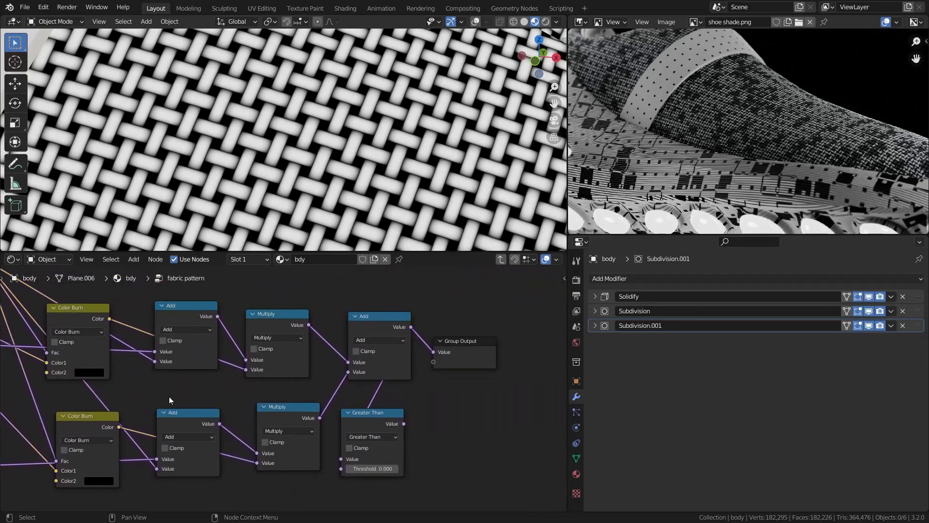
{"action": "scroll", "coordinate": [170, 397], "scroll_direction": "down", "scroll_amount": 5}
{"action": "middle_click_drag", "start_coordinate": [53, 389], "coordinate": [338, 383]}
{"action": "middle_click_drag", "start_coordinate": [132, 404], "coordinate": [312, 404]}
{"action": "scroll", "coordinate": [326, 400], "scroll_direction": "up", "scroll_amount": 3}
{"action": "scroll", "coordinate": [311, 404], "scroll_direction": "down", "scroll_amount": 1}
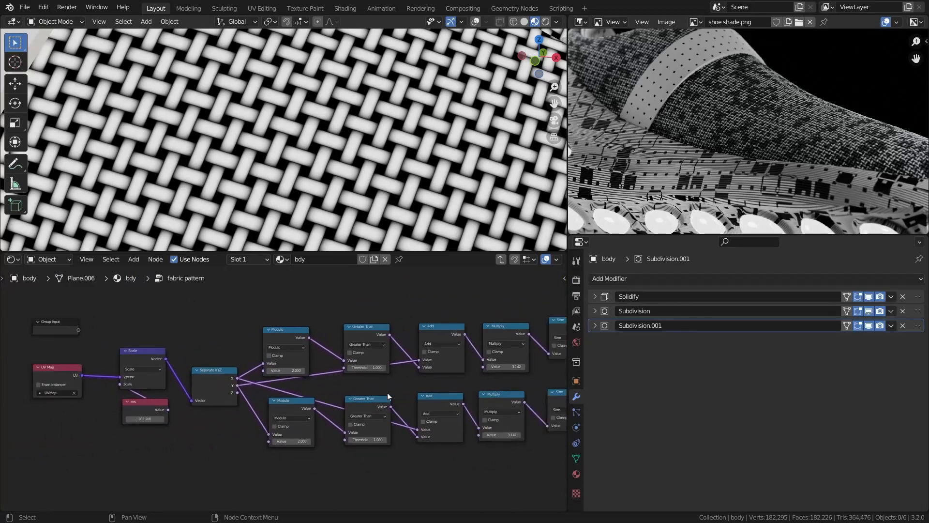
{"action": "middle_click_drag", "start_coordinate": [388, 393], "coordinate": [250, 408]}
{"action": "scroll", "coordinate": [693, 184], "scroll_direction": "down", "scroll_amount": 3}
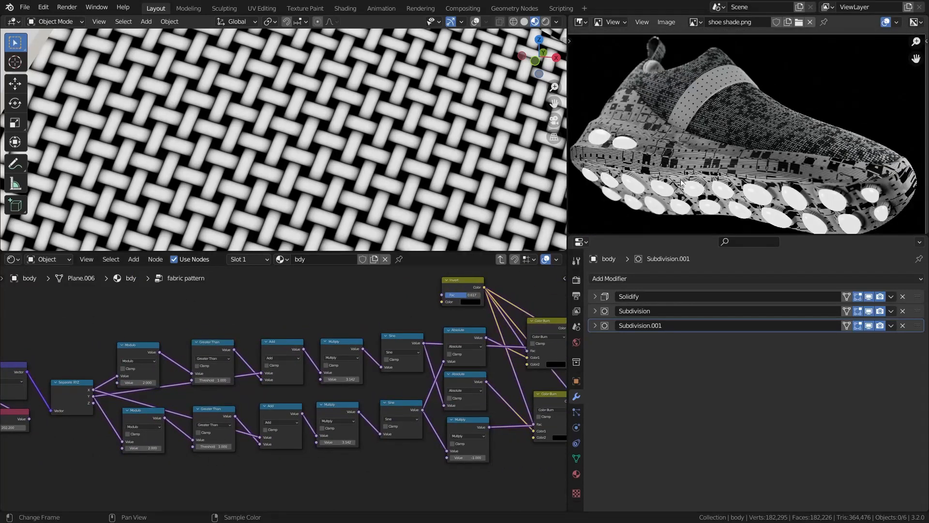
{"action": "key", "text": "Tab"}
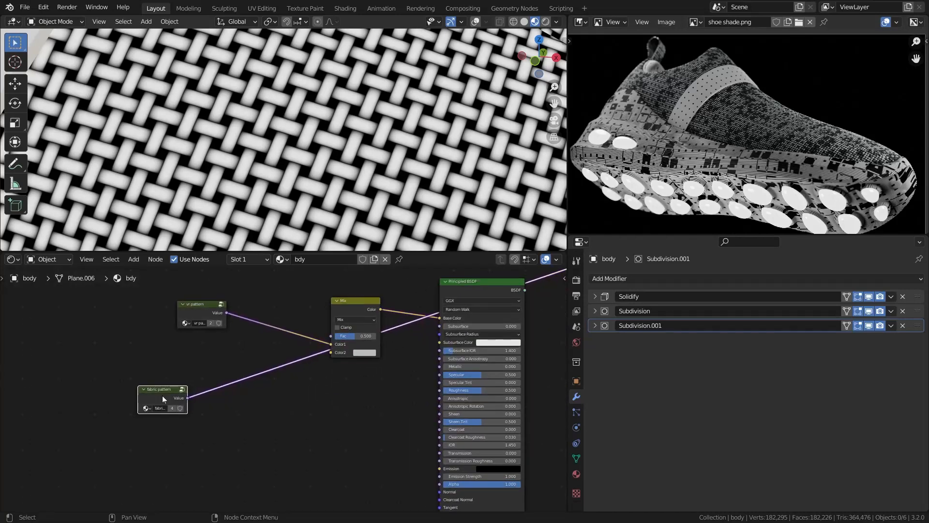
- Connect the fabric pattern output to the Mix node's Color2 and restore the Principled BSDF as the material's surface
{"action": "left_click_drag", "start_coordinate": [163, 400], "coordinate": [179, 389]}
{"action": "scroll", "coordinate": [203, 397], "scroll_direction": "up", "scroll_amount": 2}
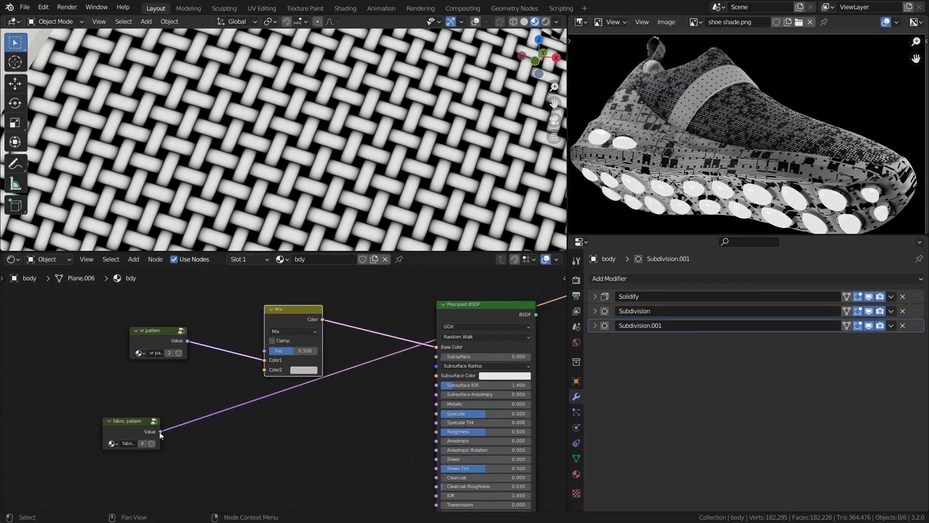
{"action": "left_click_drag", "start_coordinate": [160, 432], "coordinate": [265, 370]}
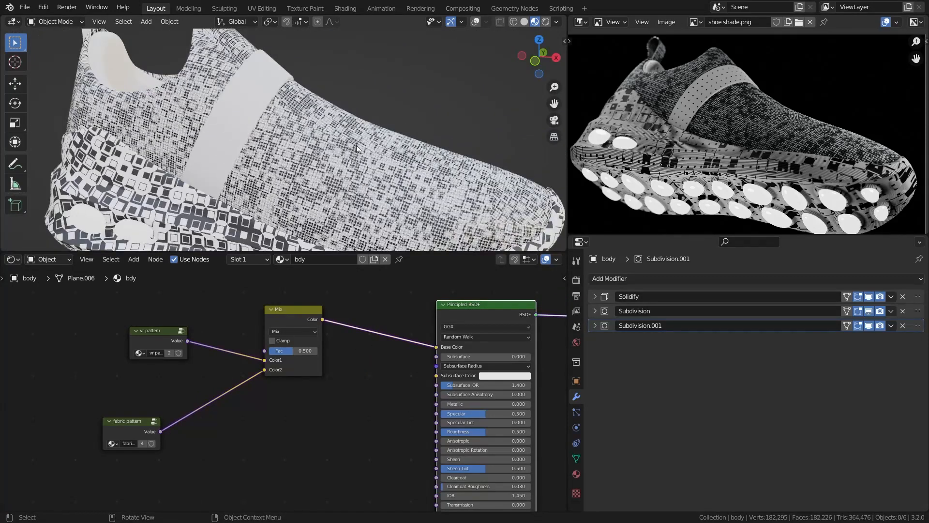
{"action": "scroll", "coordinate": [368, 175], "scroll_direction": "up", "scroll_amount": 10}
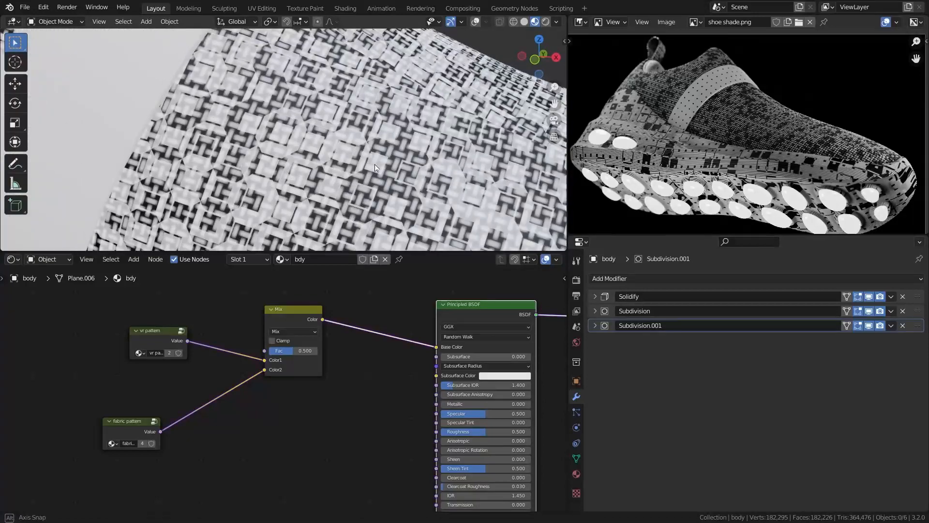
{"action": "scroll", "coordinate": [321, 182], "scroll_direction": "up", "scroll_amount": 3}
{"action": "scroll", "coordinate": [305, 177], "scroll_direction": "down", "scroll_amount": 12}
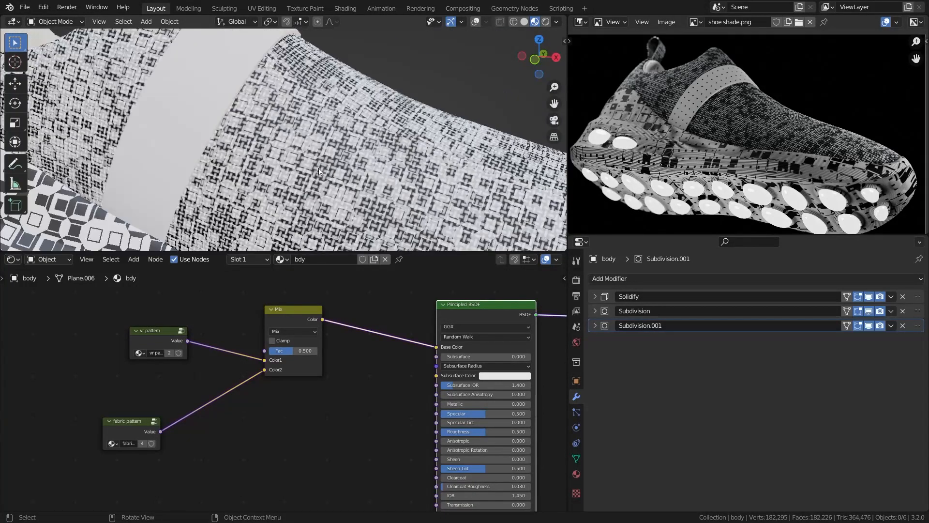
- Show the viewport in rendered shading and enable the lights collection from an Outliner that replaces the reference image
{"action": "left_click", "coordinate": [545, 22]}
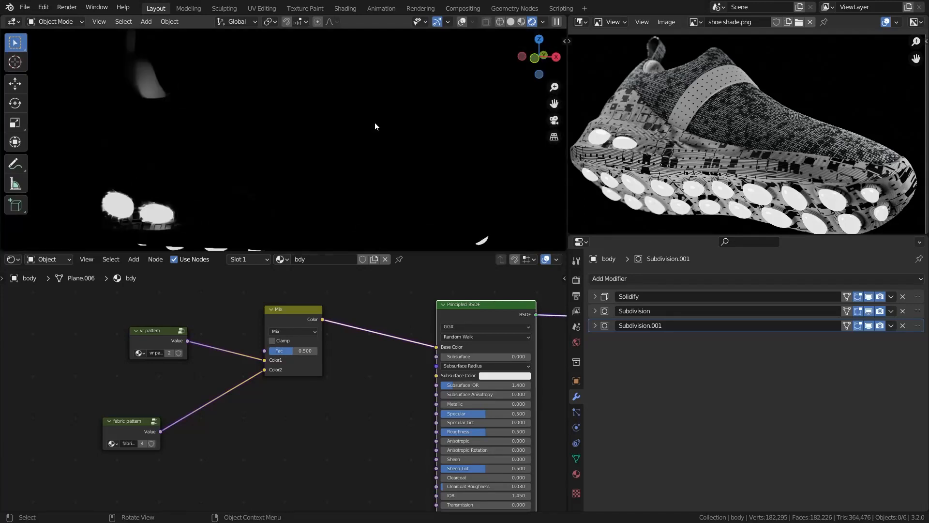
{"action": "scroll", "coordinate": [399, 112], "scroll_direction": "down", "scroll_amount": 4}
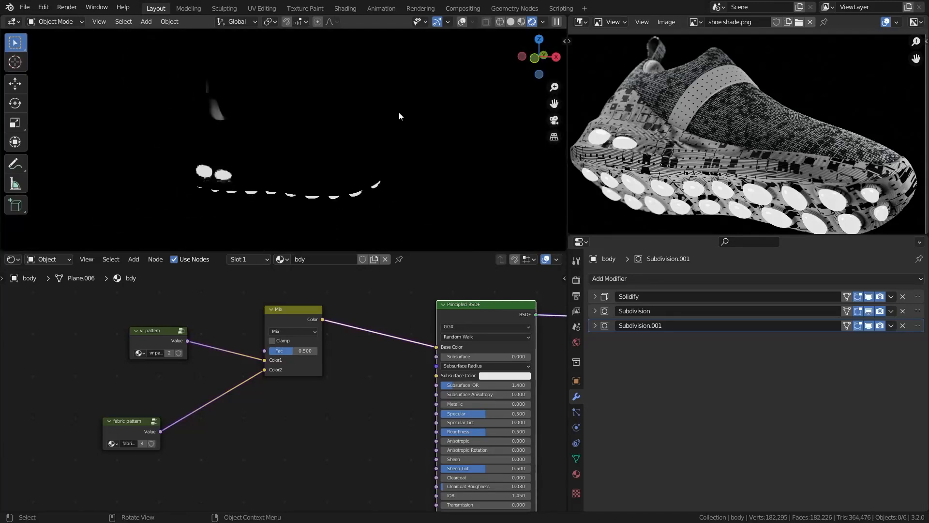
{"action": "left_click", "coordinate": [580, 23]}
{"action": "left_click", "coordinate": [519, 52]}
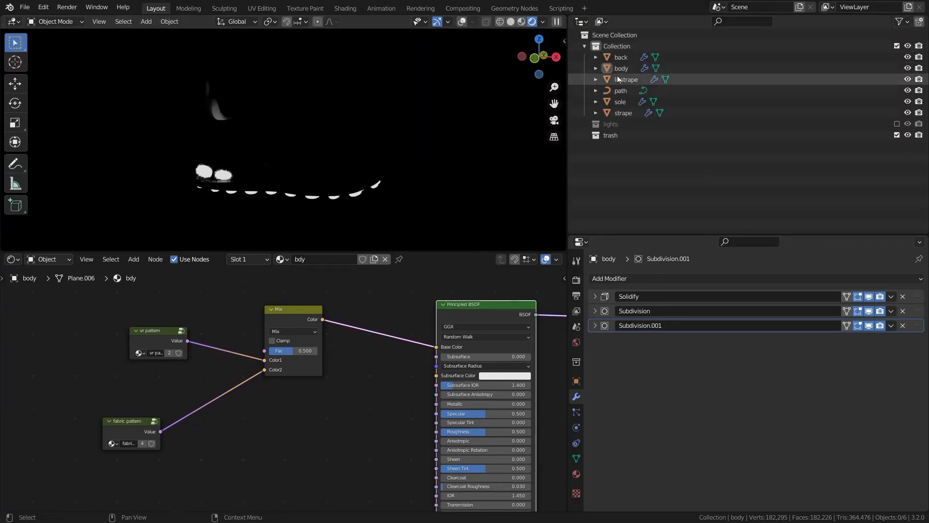
{"action": "left_click", "coordinate": [897, 124]}
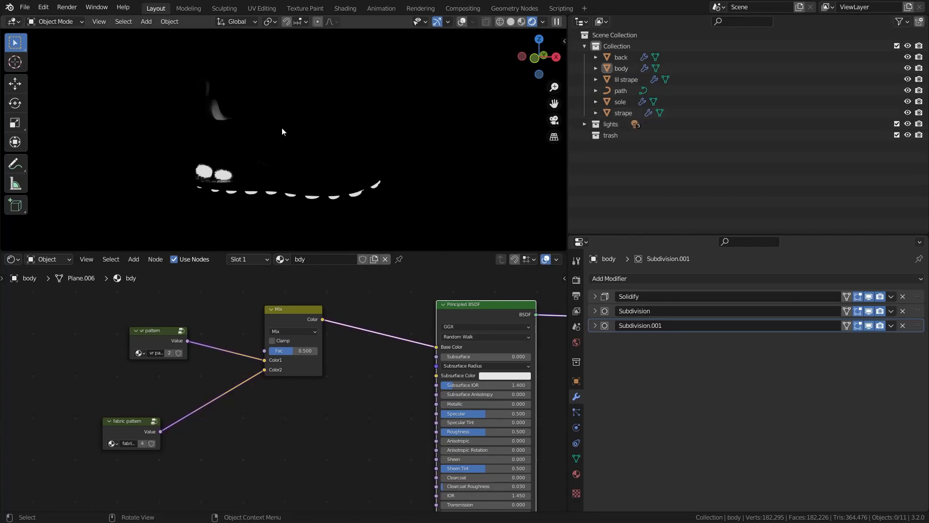
{"action": "middle_click_drag", "start_coordinate": [321, 114], "coordinate": [277, 191]}
{"action": "scroll", "coordinate": [307, 147], "scroll_direction": "up", "scroll_amount": 4}
{"action": "middle_click_drag", "start_coordinate": [341, 202], "coordinate": [323, 145]}
{"action": "scroll", "coordinate": [345, 159], "scroll_direction": "up", "scroll_amount": 2}
{"action": "scroll", "coordinate": [333, 181], "scroll_direction": "down", "scroll_amount": 1}
{"action": "scroll", "coordinate": [312, 186], "scroll_direction": "up", "scroll_amount": 2}
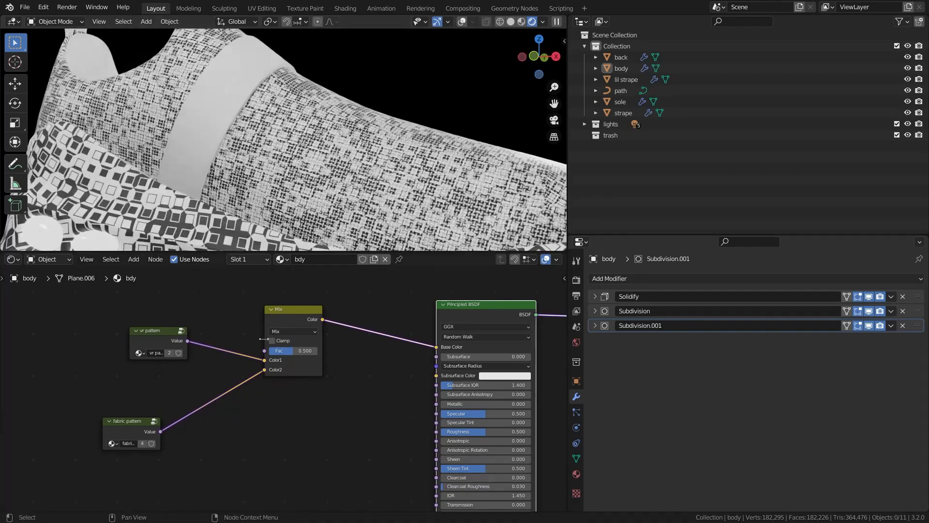
- Set the Mix node's blend mode to Multiply and its Fac to 0.846
{"action": "left_click", "coordinate": [297, 335]}
{"action": "left_click", "coordinate": [286, 298]}
{"action": "scroll", "coordinate": [353, 179], "scroll_direction": "down", "scroll_amount": 4}
{"action": "scroll", "coordinate": [353, 179], "scroll_direction": "up", "scroll_amount": 3}
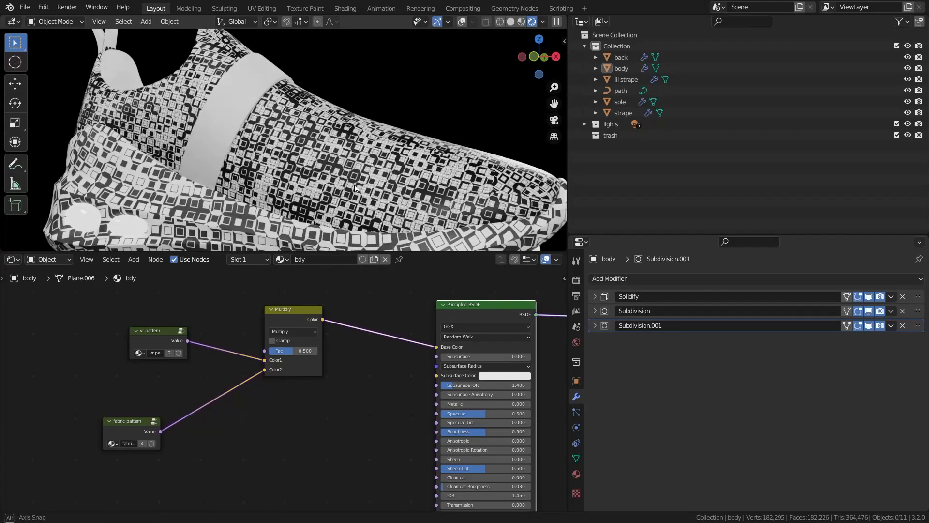
{"action": "scroll", "coordinate": [356, 193], "scroll_direction": "up", "scroll_amount": 2}
{"action": "scroll", "coordinate": [355, 199], "scroll_direction": "up", "scroll_amount": 4}
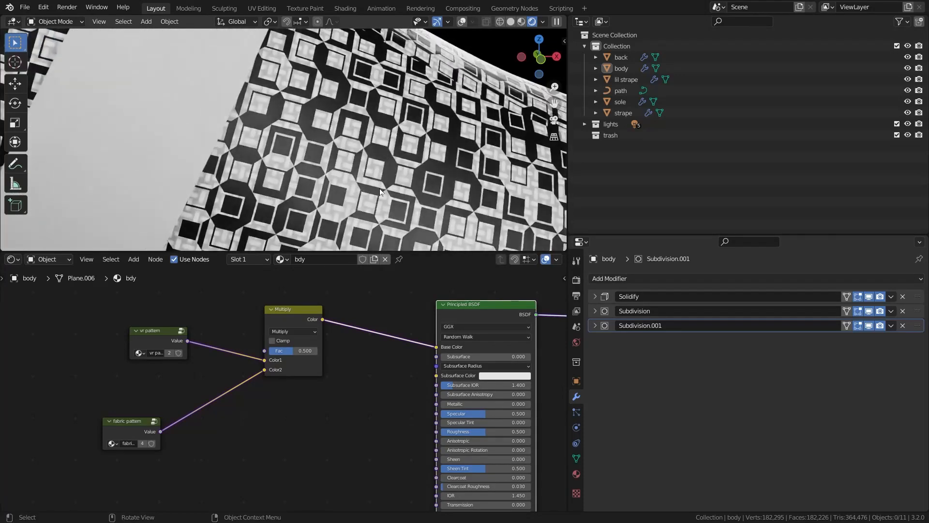
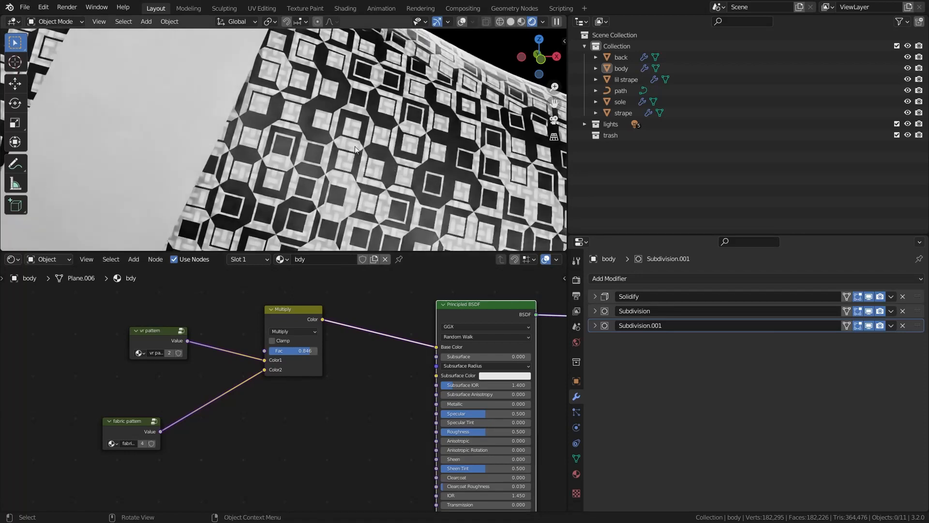
{"action": "scroll", "coordinate": [397, 172], "scroll_direction": "down", "scroll_amount": 5}
{"action": "scroll", "coordinate": [354, 165], "scroll_direction": "up", "scroll_amount": 3}
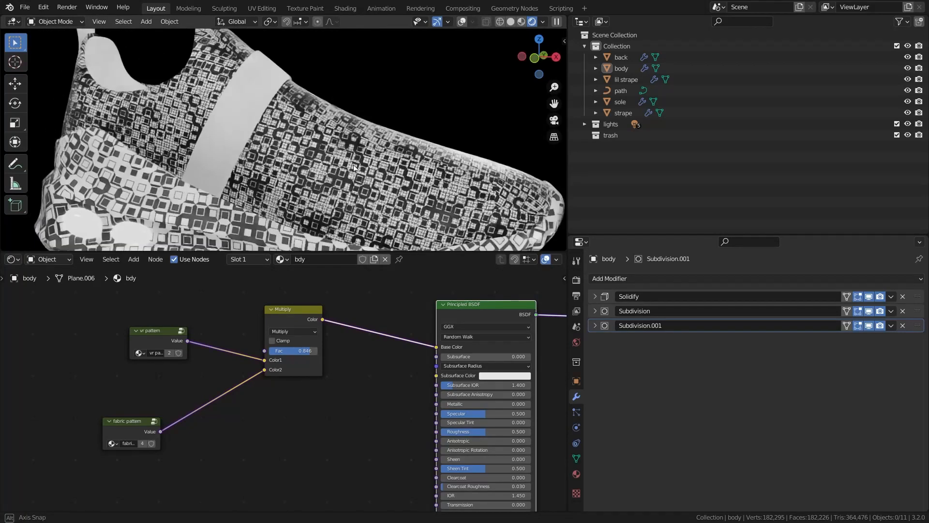
{"action": "scroll", "coordinate": [310, 373], "scroll_direction": "down", "scroll_amount": 2}
- Connect the fabric pattern output to the Displacement node's Height and inspect the displaced weave up close
{"action": "middle_click_drag", "start_coordinate": [310, 373], "coordinate": [226, 369]}
{"action": "scroll", "coordinate": [97, 354], "scroll_direction": "up", "scroll_amount": 1}
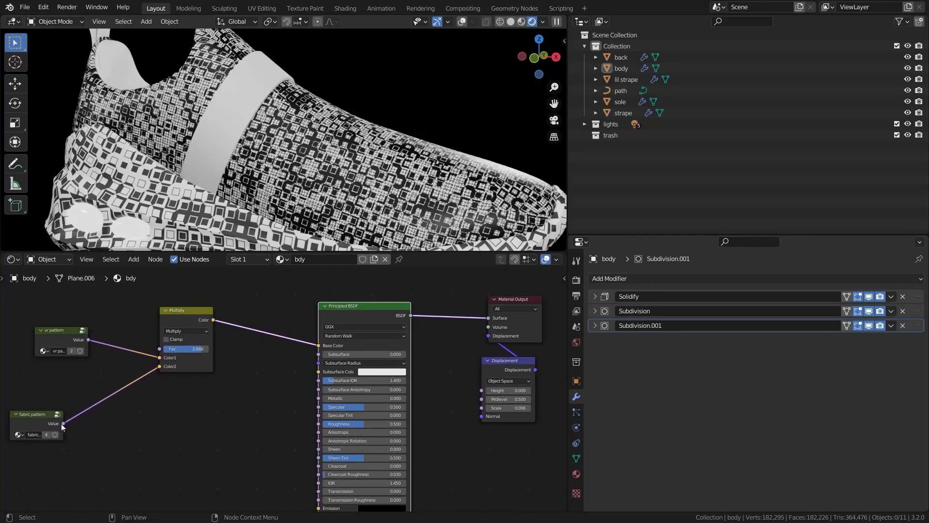
{"action": "left_click_drag", "start_coordinate": [63, 424], "coordinate": [481, 390]}
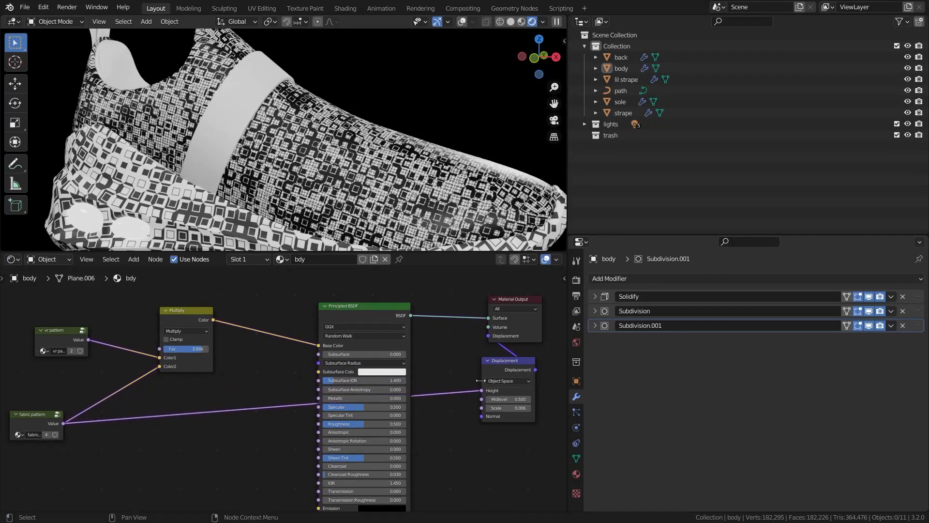
{"action": "scroll", "coordinate": [373, 171], "scroll_direction": "up", "scroll_amount": 6}
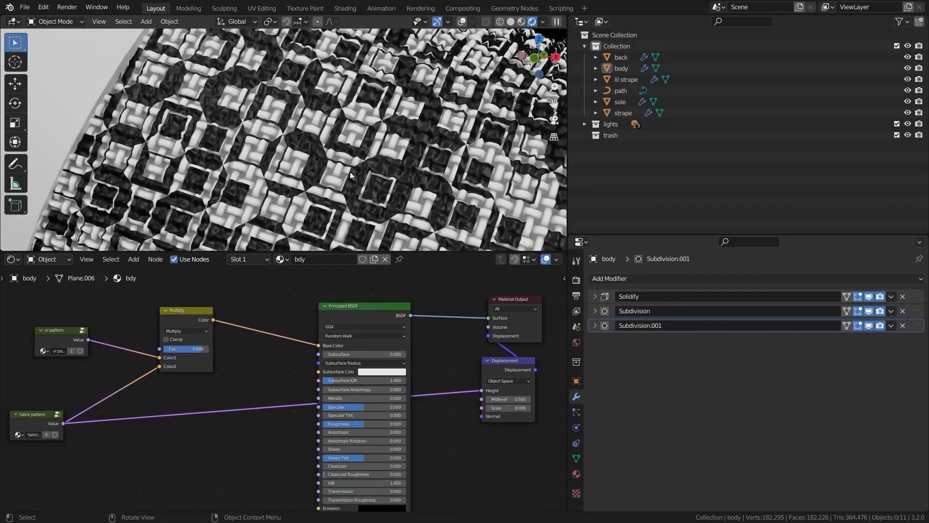
{"action": "scroll", "coordinate": [330, 149], "scroll_direction": "up", "scroll_amount": 5}
{"action": "scroll", "coordinate": [330, 151], "scroll_direction": "down", "scroll_amount": 5}
{"action": "scroll", "coordinate": [422, 213], "scroll_direction": "up", "scroll_amount": 2}
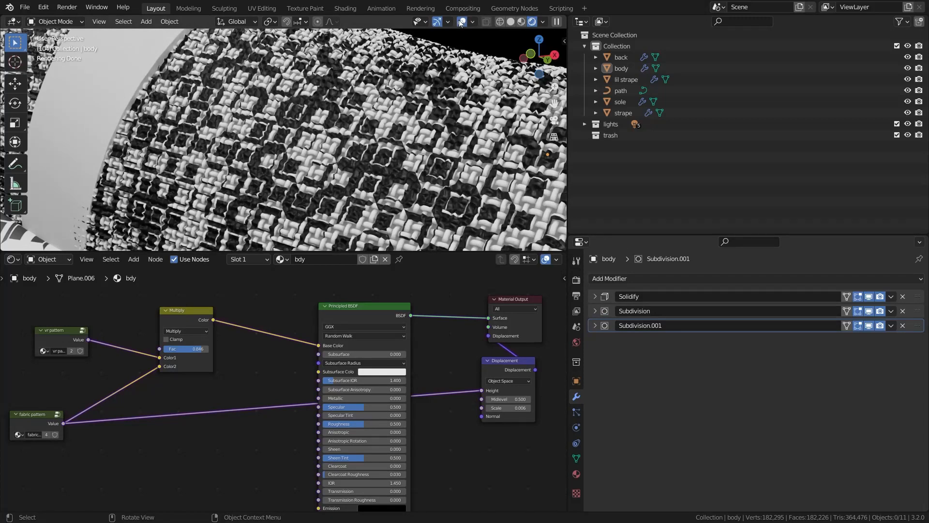
- Set the Dicing Scale of the shoe body's Subdivision.001 modifier to 0.10 and inspect the refined weave
{"action": "scroll", "coordinate": [463, 56], "scroll_direction": "down", "scroll_amount": 3}
{"action": "left_click", "coordinate": [595, 325]}
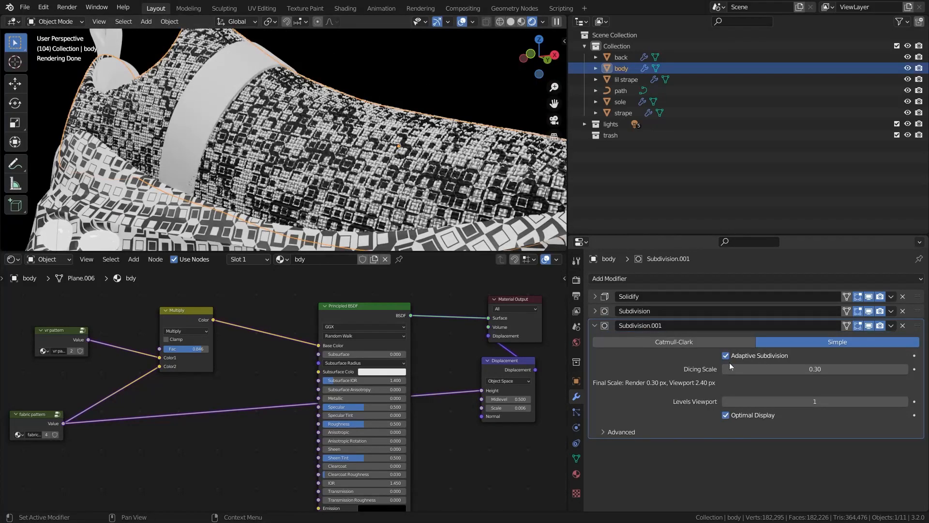
{"action": "left_click", "coordinate": [805, 369]}
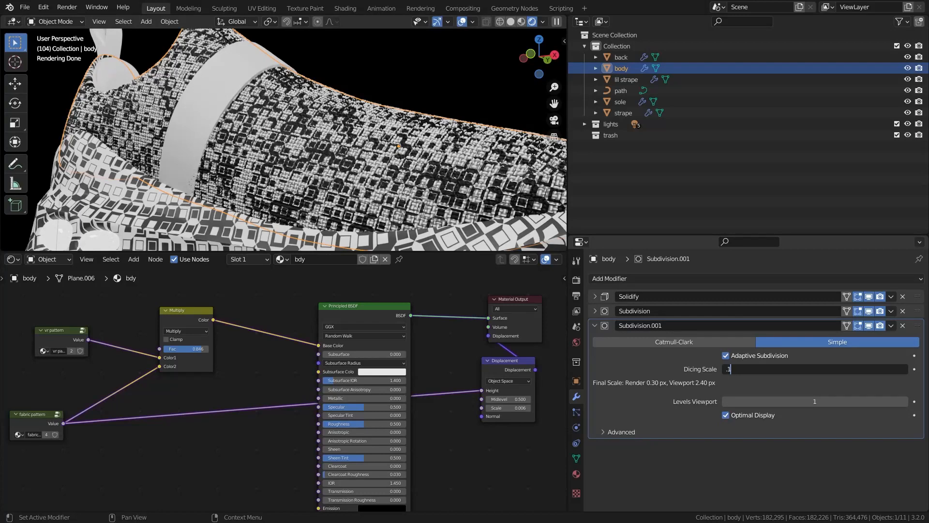
{"action": "key", "text": "Return"}
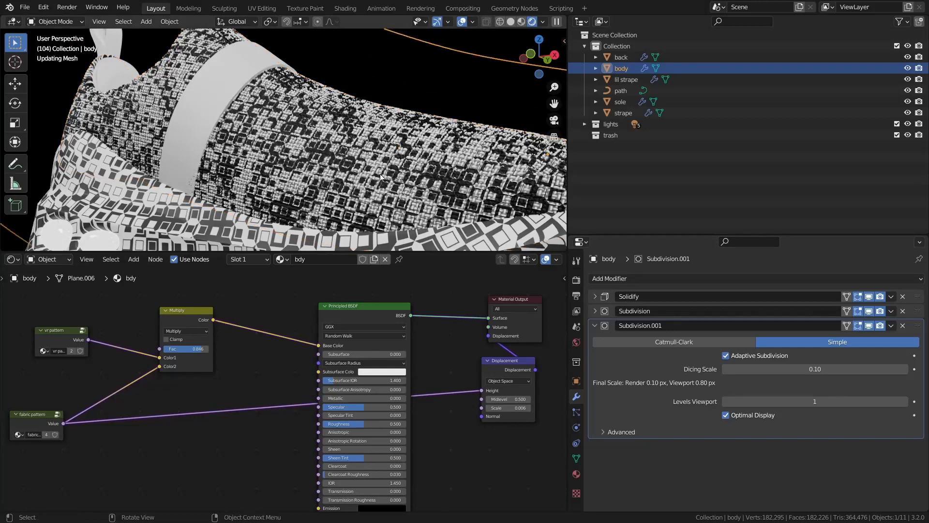
{"action": "scroll", "coordinate": [380, 174], "scroll_direction": "up", "scroll_amount": 8}
{"action": "scroll", "coordinate": [334, 177], "scroll_direction": "up", "scroll_amount": 3}
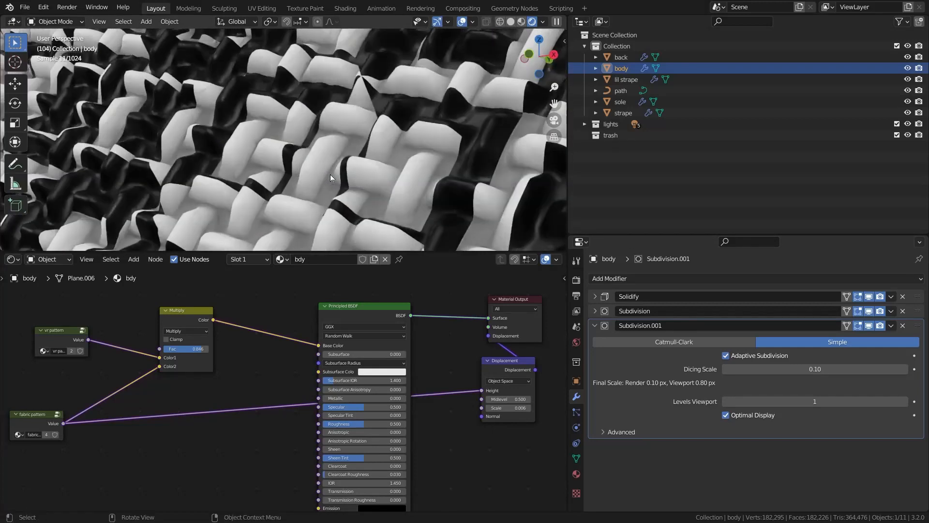
{"action": "scroll", "coordinate": [330, 174], "scroll_direction": "down", "scroll_amount": 10}
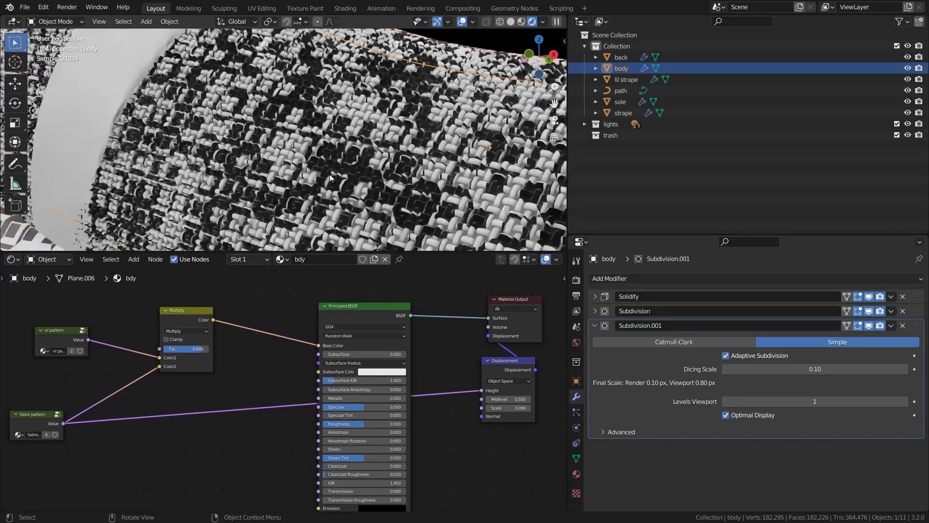
- Deselect the shoe body and hide the viewport overlays
{"action": "middle_click_drag", "start_coordinate": [330, 174], "coordinate": [377, 188]}
{"action": "left_click", "coordinate": [429, 79]}
{"action": "scroll", "coordinate": [421, 107], "scroll_direction": "down", "scroll_amount": 5}
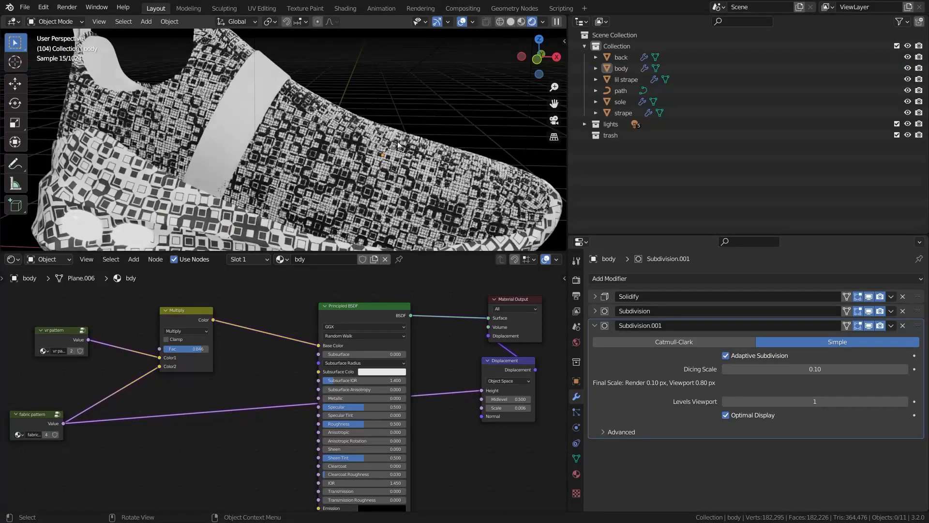
{"action": "left_click", "coordinate": [462, 21]}
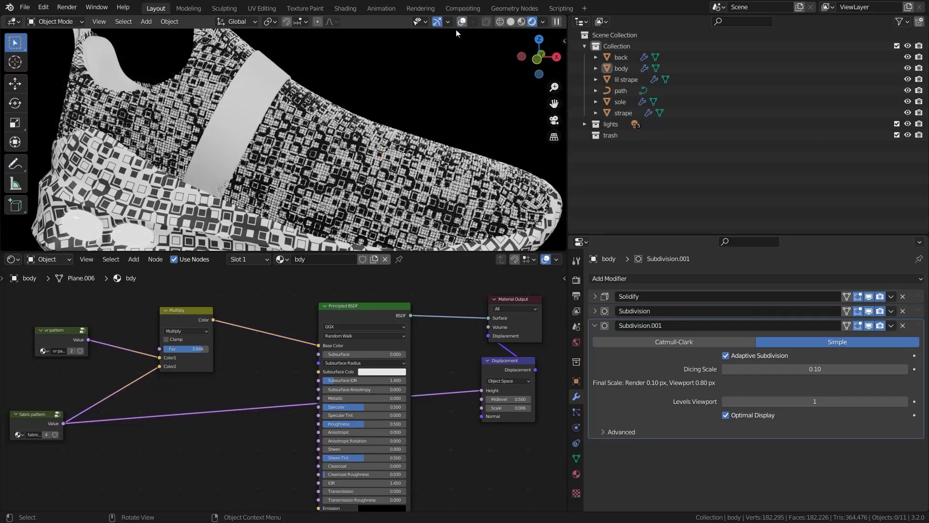
- Move the vr pattern and Multiply nodes away from the Principled BSDF to free space between them
{"action": "scroll", "coordinate": [426, 63], "scroll_direction": "down", "scroll_amount": 5}
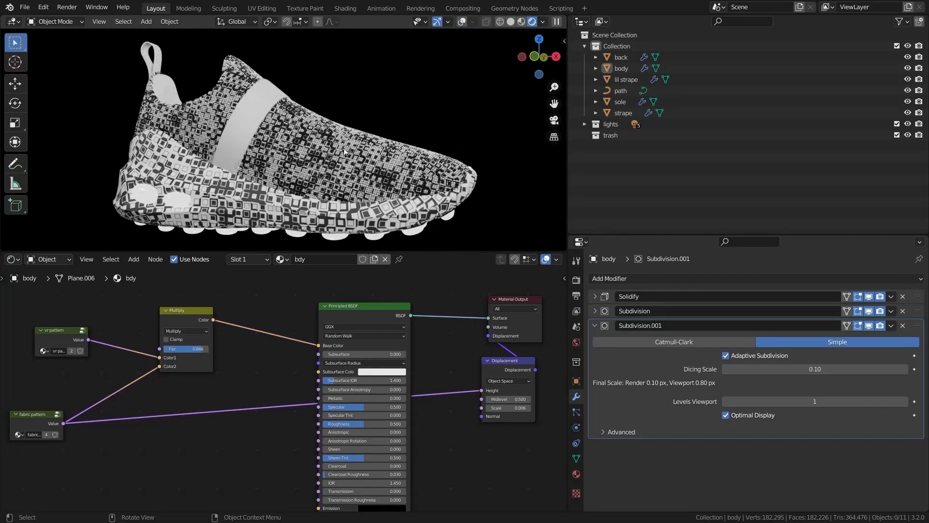
{"action": "middle_click_drag", "start_coordinate": [90, 372], "coordinate": [258, 379]}
{"action": "scroll", "coordinate": [274, 363], "scroll_direction": "up", "scroll_amount": 2}
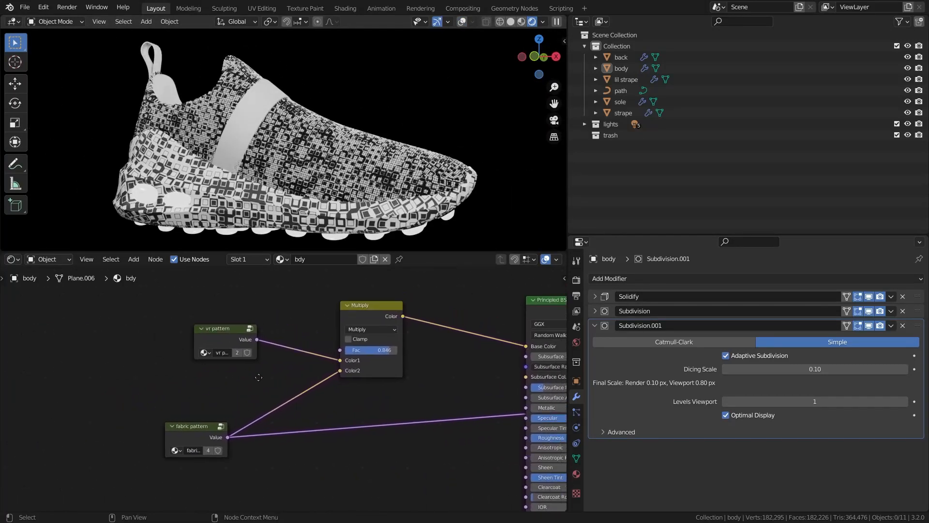
{"action": "scroll", "coordinate": [261, 376], "scroll_direction": "up", "scroll_amount": 1}
{"action": "scroll", "coordinate": [378, 171], "scroll_direction": "up", "scroll_amount": 3}
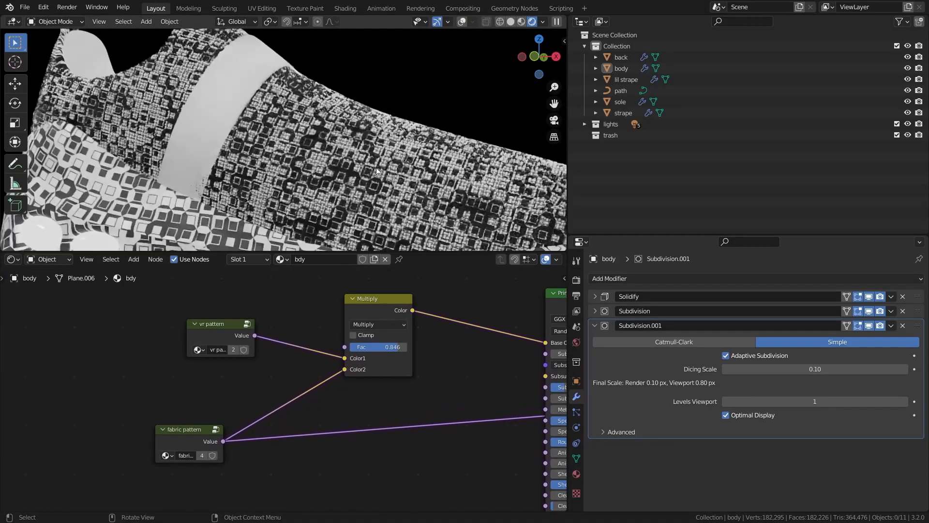
{"action": "left_click", "coordinate": [382, 304]}
{"action": "left_click_drag", "start_coordinate": [386, 282], "coordinate": [252, 351]}
{"action": "left_click_drag", "start_coordinate": [361, 309], "coordinate": [235, 323]}
- Insert a ColorRamp node between the Multiply node's Color output and the Principled BSDF's Base Color
{"action": "key", "text": "shift+a"}
{"action": "left_click", "coordinate": [328, 200]}
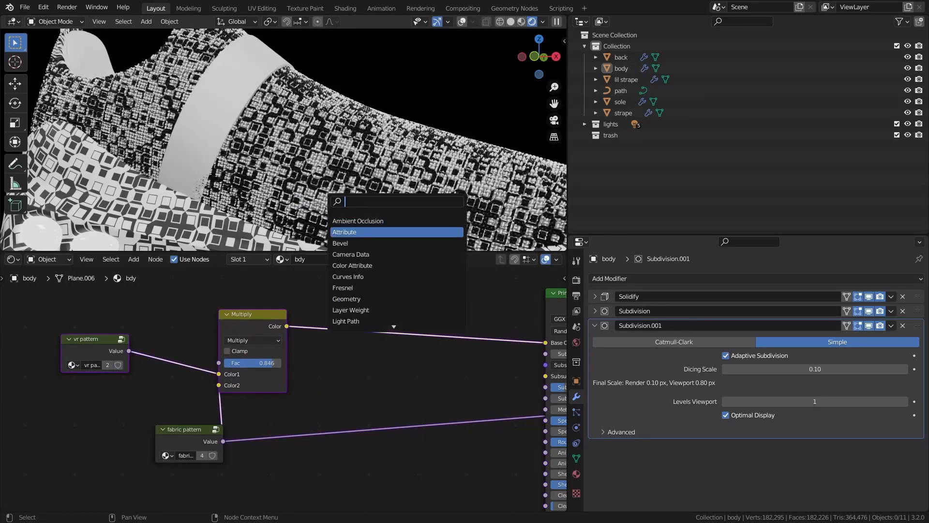
{"action": "type", "text": "c"}
{"action": "left_click", "coordinate": [348, 231]}
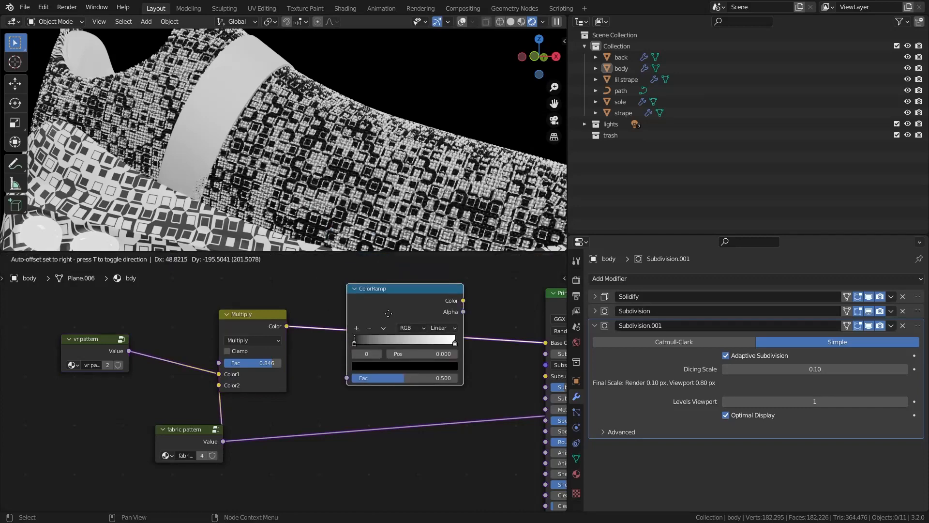
{"action": "left_click", "coordinate": [360, 340]}
- Lighten the ColorRamp's black stop to a mid gray and inspect the woven pattern on the shoe
{"action": "left_click", "coordinate": [394, 369]}
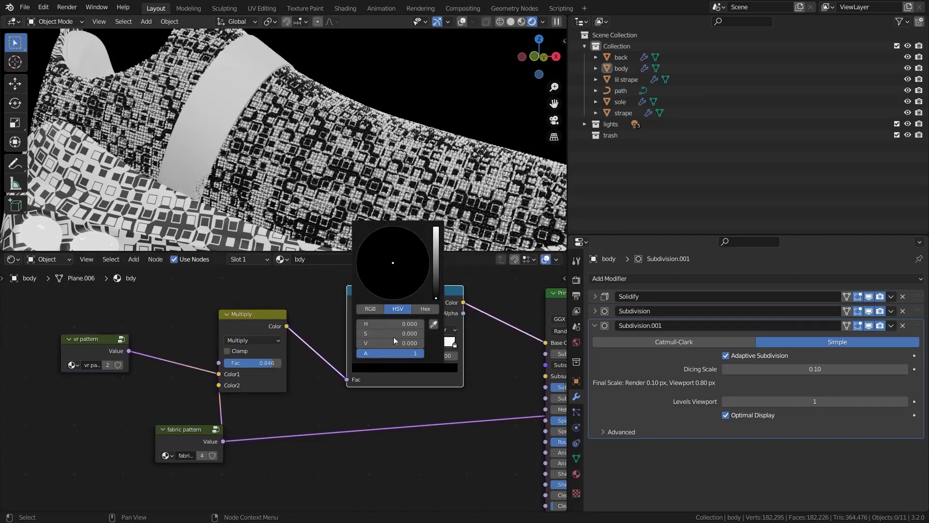
{"action": "left_click", "coordinate": [437, 276]}
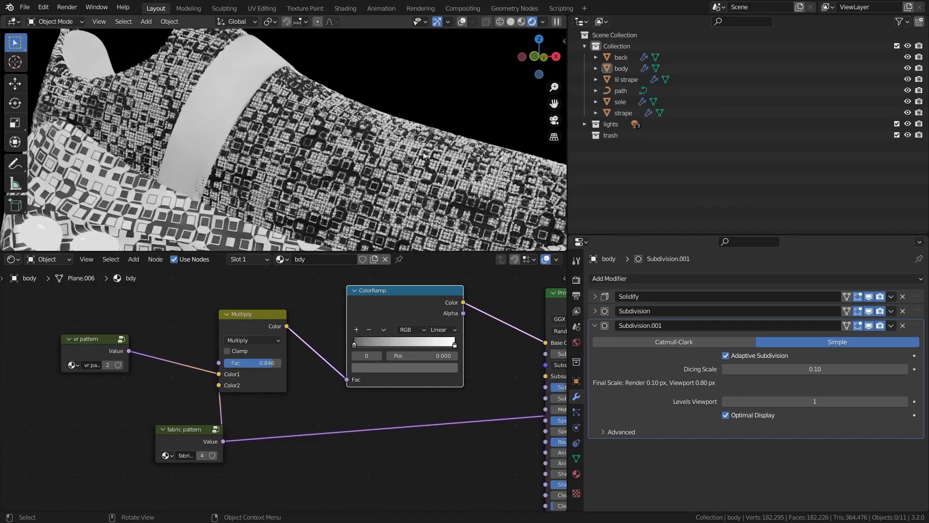
{"action": "scroll", "coordinate": [407, 126], "scroll_direction": "down", "scroll_amount": 4}
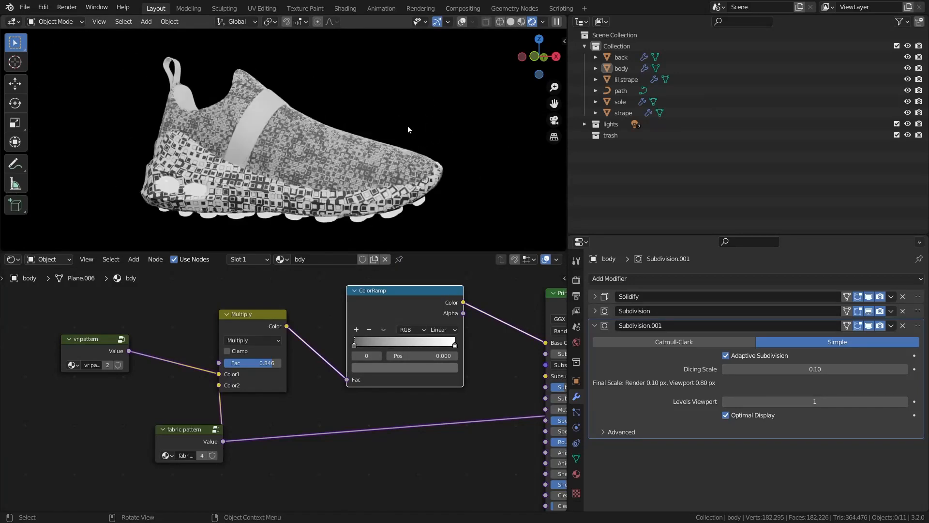
{"action": "scroll", "coordinate": [408, 125], "scroll_direction": "up", "scroll_amount": 4}
{"action": "scroll", "coordinate": [400, 83], "scroll_direction": "up", "scroll_amount": 3}
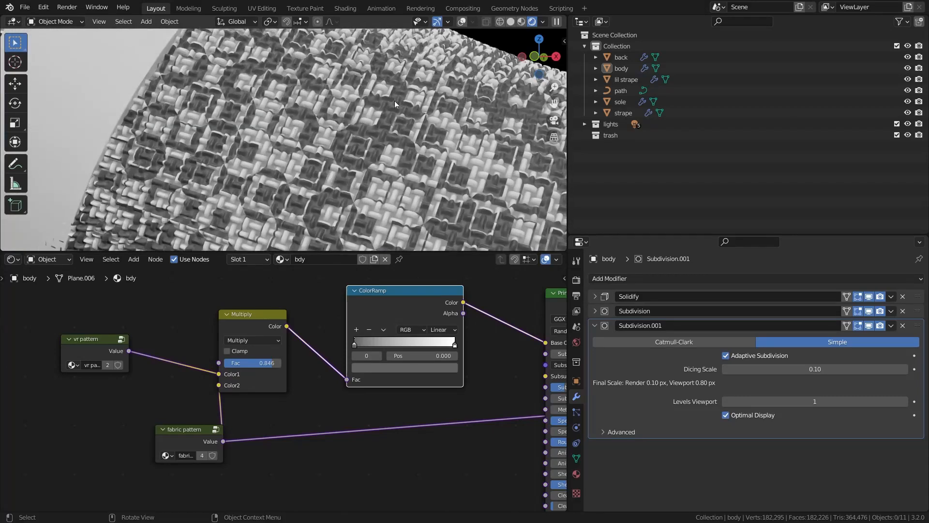
{"action": "scroll", "coordinate": [394, 116], "scroll_direction": "up", "scroll_amount": 3}
{"action": "scroll", "coordinate": [373, 152], "scroll_direction": "down", "scroll_amount": 2}
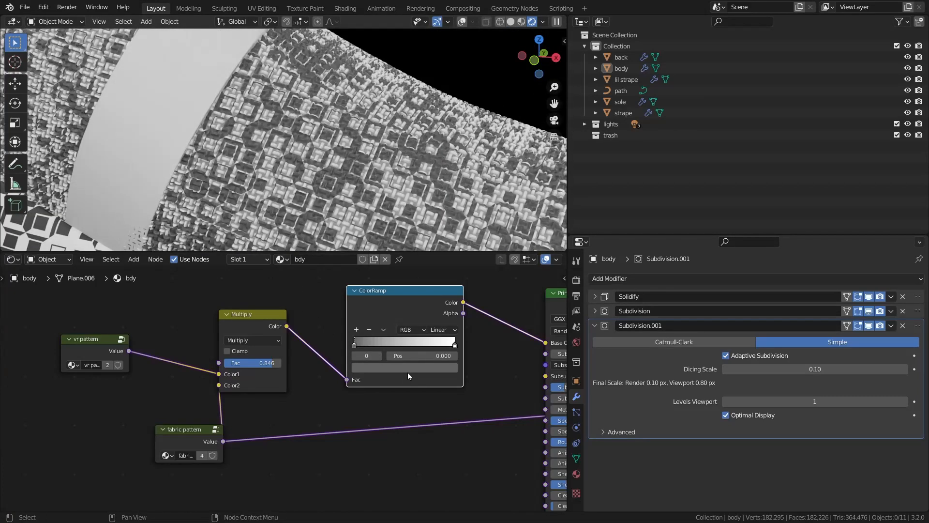
- Set the ColorRamp's first stop to a dark gray and inspect the whole shoe
{"action": "left_click", "coordinate": [409, 367]}
{"action": "left_click_drag", "start_coordinate": [432, 270], "coordinate": [436, 279]}
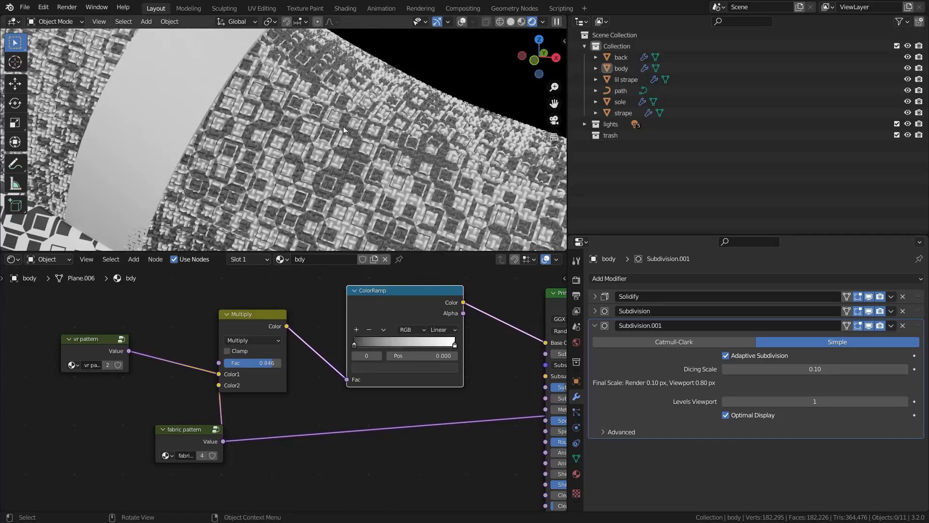
{"action": "scroll", "coordinate": [344, 127], "scroll_direction": "down", "scroll_amount": 6}
{"action": "middle_click_drag", "start_coordinate": [387, 58], "coordinate": [403, 50]}
{"action": "middle_click_drag", "start_coordinate": [378, 99], "coordinate": [379, 129]}
{"action": "scroll", "coordinate": [371, 115], "scroll_direction": "up", "scroll_amount": 2}
{"action": "scroll", "coordinate": [365, 149], "scroll_direction": "down", "scroll_amount": 4}
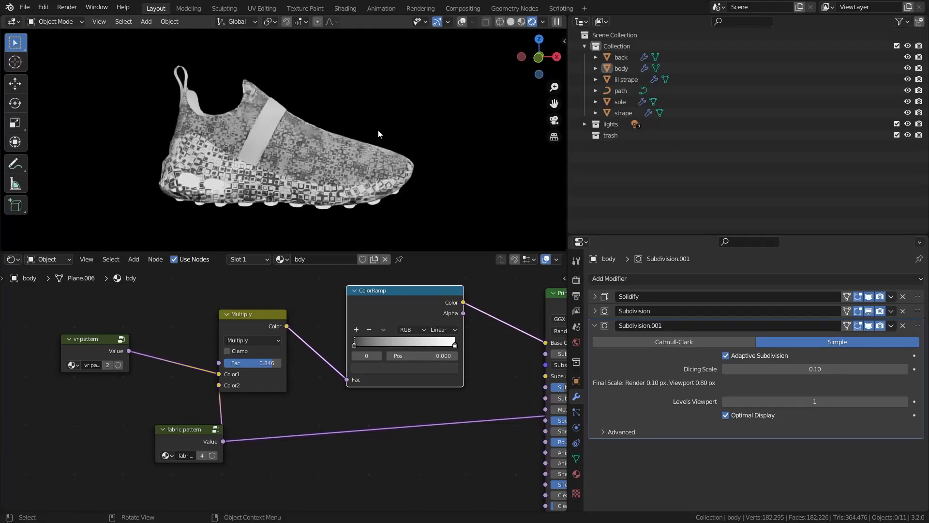
- Set the Dicing Scale of the body's Subdivision.001 modifier to 0.30 and inspect the weave up close
{"action": "left_click", "coordinate": [803, 369]}
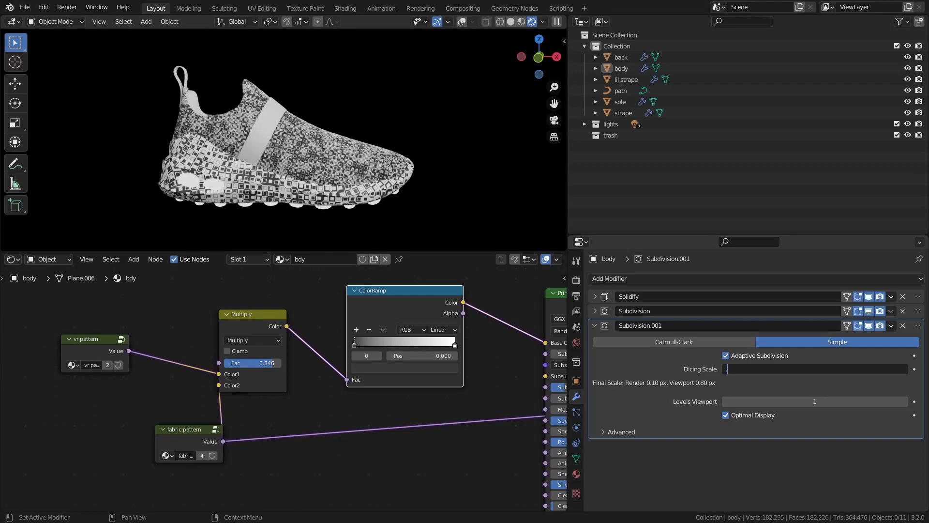
{"action": "key", "text": "Return"}
{"action": "middle_click_drag", "start_coordinate": [412, 157], "coordinate": [402, 152]}
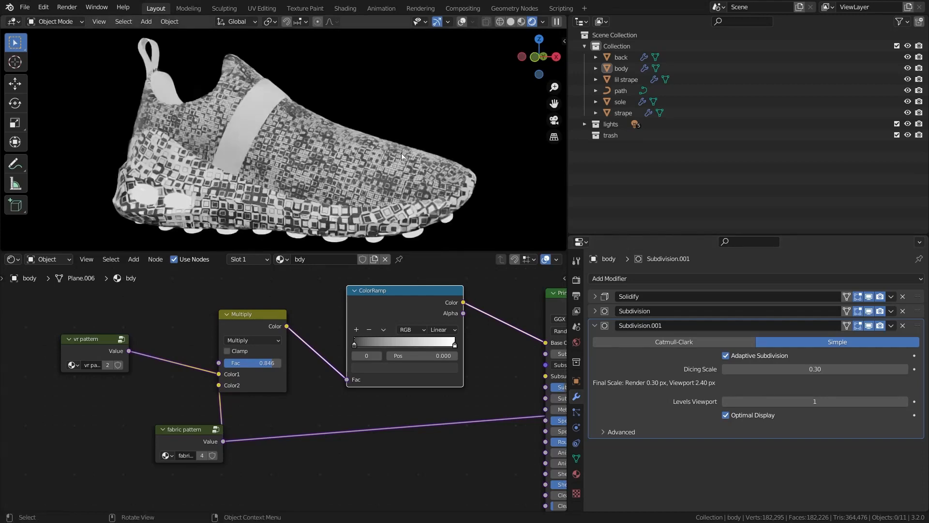
{"action": "scroll", "coordinate": [402, 153], "scroll_direction": "up", "scroll_amount": 8}
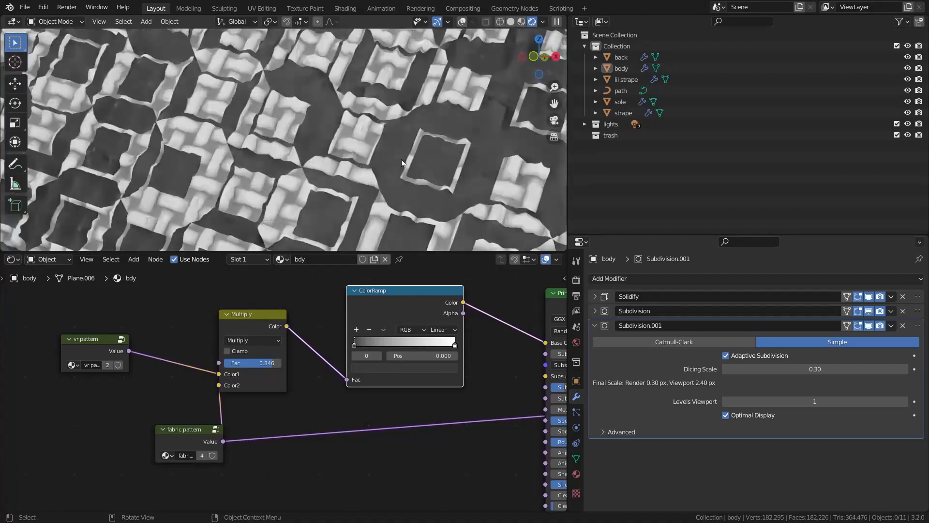
{"action": "scroll", "coordinate": [397, 162], "scroll_direction": "down", "scroll_amount": 8}
{"action": "scroll", "coordinate": [381, 118], "scroll_direction": "down", "scroll_amount": 5}
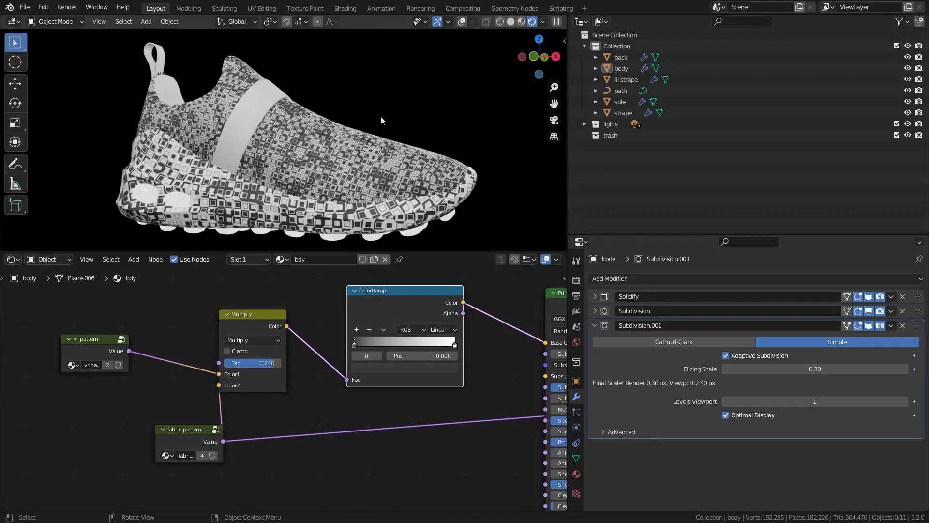
- Raise the Multiply node's Fac to 1.000 and inspect the effect on the shoe body
{"action": "left_click_drag", "start_coordinate": [252, 363], "coordinate": [286, 363]}
{"action": "middle_click_drag", "start_coordinate": [291, 411], "coordinate": [405, 411]}
{"action": "scroll", "coordinate": [274, 147], "scroll_direction": "up", "scroll_amount": 6}
{"action": "scroll", "coordinate": [274, 147], "scroll_direction": "down", "scroll_amount": 6}
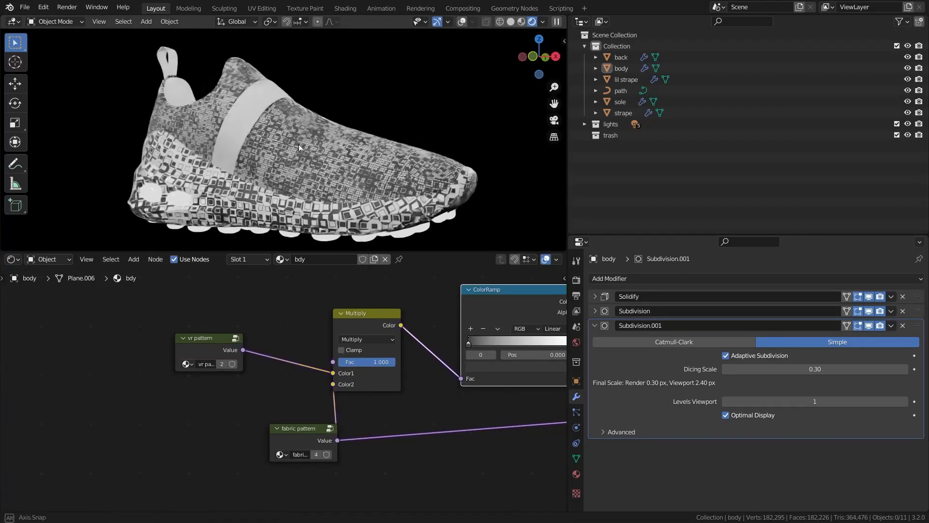
- Align the fabric pattern node below vr pattern and move the ColorRamp between vr pattern and the Multiply node's Color1
{"action": "left_click_drag", "start_coordinate": [297, 437], "coordinate": [195, 437]}
{"action": "scroll", "coordinate": [349, 382], "scroll_direction": "down", "scroll_amount": 2}
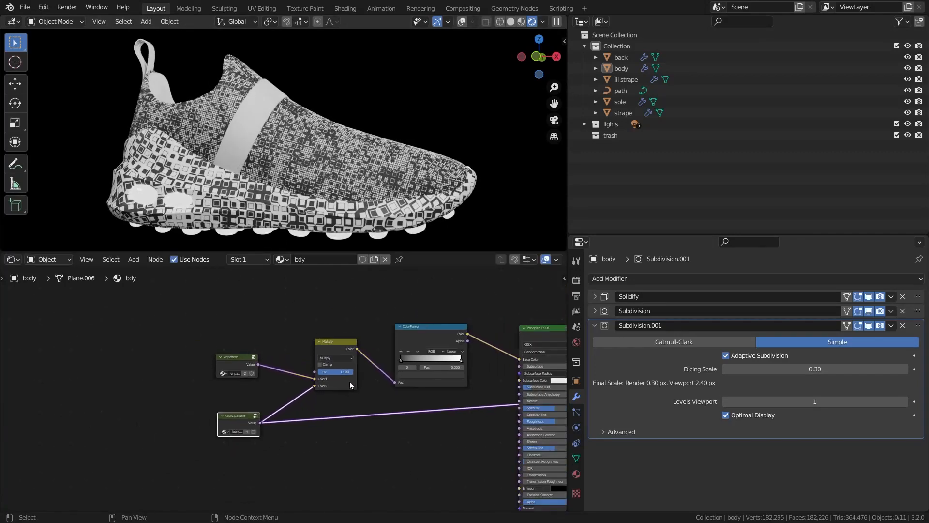
{"action": "left_click_drag", "start_coordinate": [435, 336], "coordinate": [323, 329], "text": "alt"}
{"action": "scroll", "coordinate": [249, 351], "scroll_direction": "up", "scroll_amount": 1}
{"action": "middle_click_drag", "start_coordinate": [395, 342], "coordinate": [227, 345]}
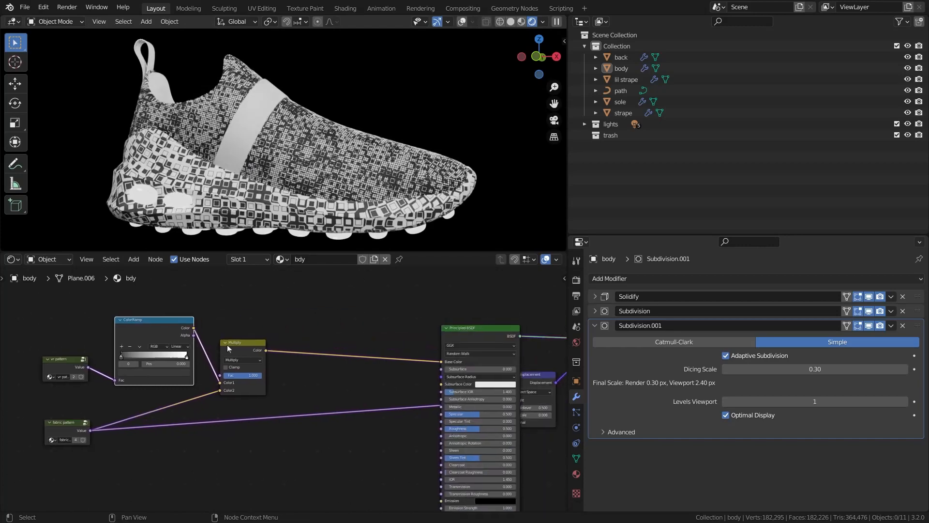
- Spread out the Multiply and fabric pattern nodes and inspect the recolored weave up close
{"action": "left_click_drag", "start_coordinate": [249, 345], "coordinate": [307, 345]}
{"action": "left_click_drag", "start_coordinate": [63, 430], "coordinate": [193, 427]}
{"action": "middle_click_drag", "start_coordinate": [150, 421], "coordinate": [312, 375]}
{"action": "scroll", "coordinate": [312, 375], "scroll_direction": "up", "scroll_amount": 3}
{"action": "scroll", "coordinate": [314, 185], "scroll_direction": "up", "scroll_amount": 8}
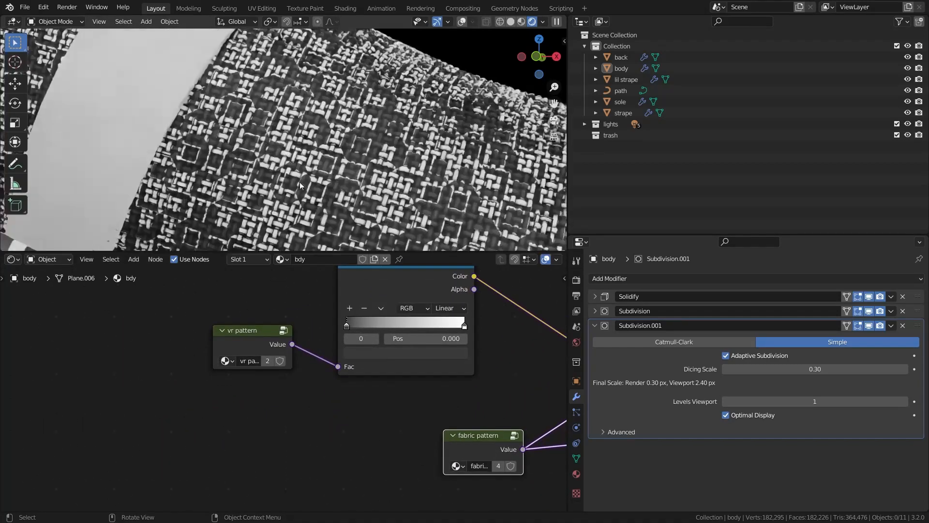
{"action": "scroll", "coordinate": [274, 179], "scroll_direction": "up", "scroll_amount": 3}
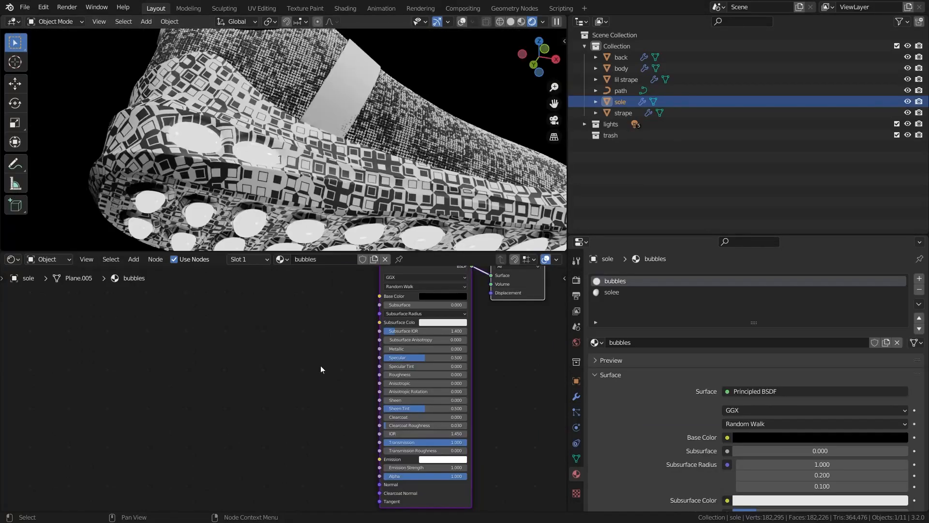
- Set the Emission Strength of the sole's bubbles material to 0.6
{"action": "scroll", "coordinate": [382, 425], "scroll_direction": "up", "scroll_amount": 2}
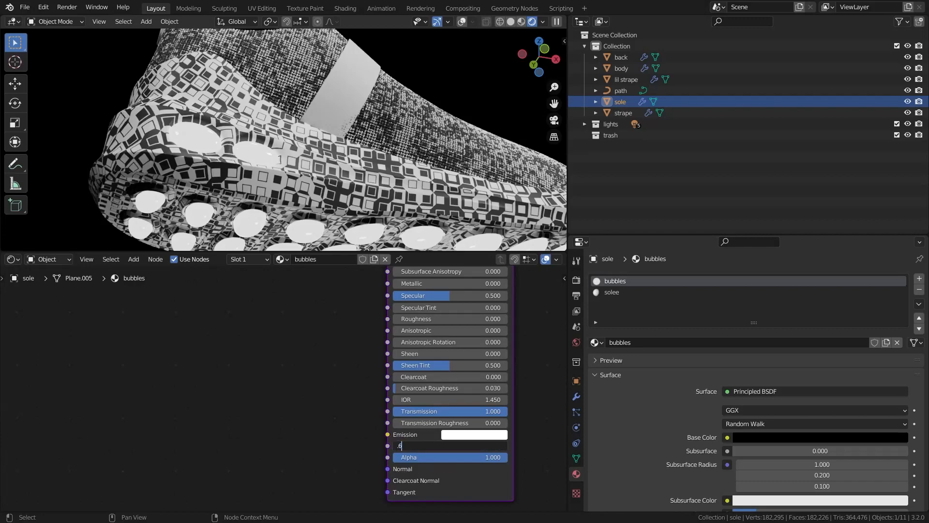
{"action": "key", "text": "Return"}
{"action": "scroll", "coordinate": [303, 380], "scroll_direction": "down", "scroll_amount": 5}
{"action": "middle_click_drag", "start_coordinate": [302, 380], "coordinate": [269, 465]}
{"action": "scroll", "coordinate": [285, 394], "scroll_direction": "up", "scroll_amount": 1}
{"action": "middle_click_drag", "start_coordinate": [284, 394], "coordinate": [298, 362]}
{"action": "scroll", "coordinate": [298, 362], "scroll_direction": "up", "scroll_amount": 4}
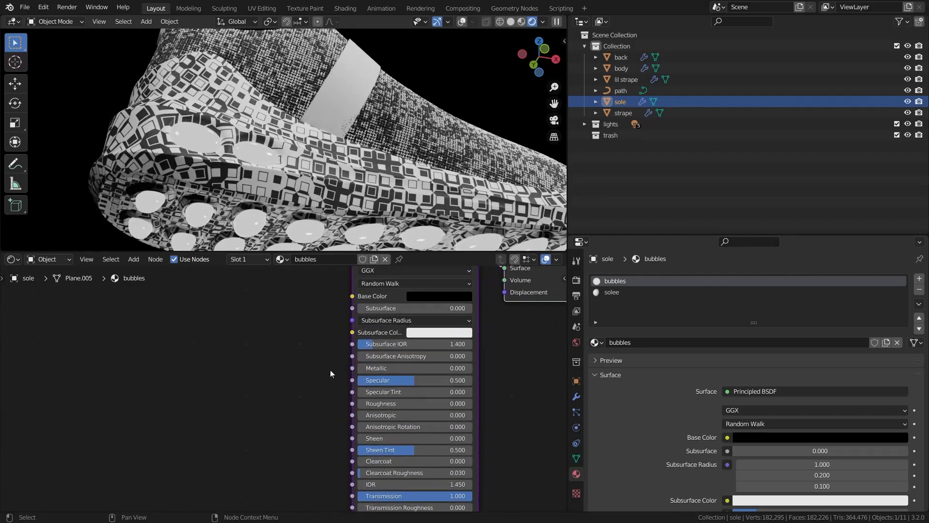
- Select the strape object and enter its Edit Mode with the viewport overlays shown
{"action": "middle_click_drag", "start_coordinate": [251, 137], "coordinate": [229, 112]}
{"action": "middle_click_drag", "start_coordinate": [250, 106], "coordinate": [303, 151]}
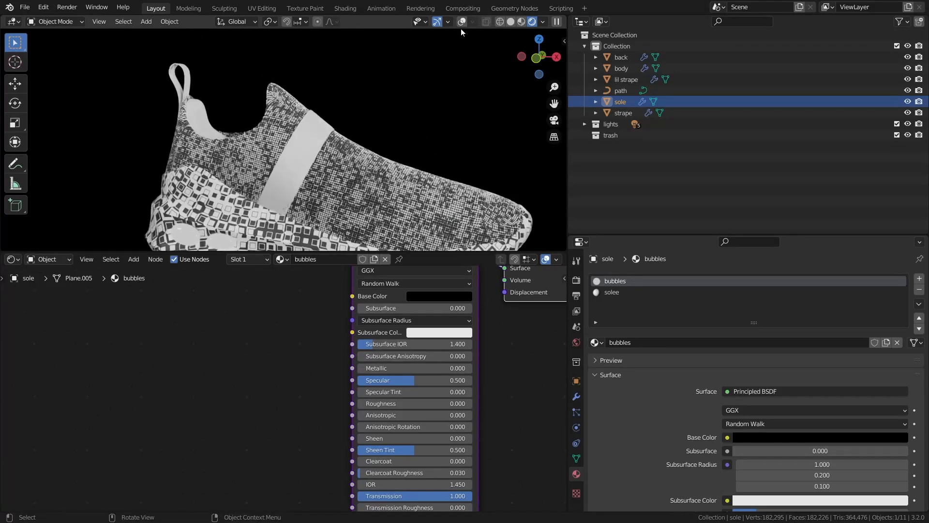
{"action": "left_click", "coordinate": [463, 21]}
{"action": "left_click", "coordinate": [324, 123]}
{"action": "scroll", "coordinate": [295, 137], "scroll_direction": "up", "scroll_amount": 4}
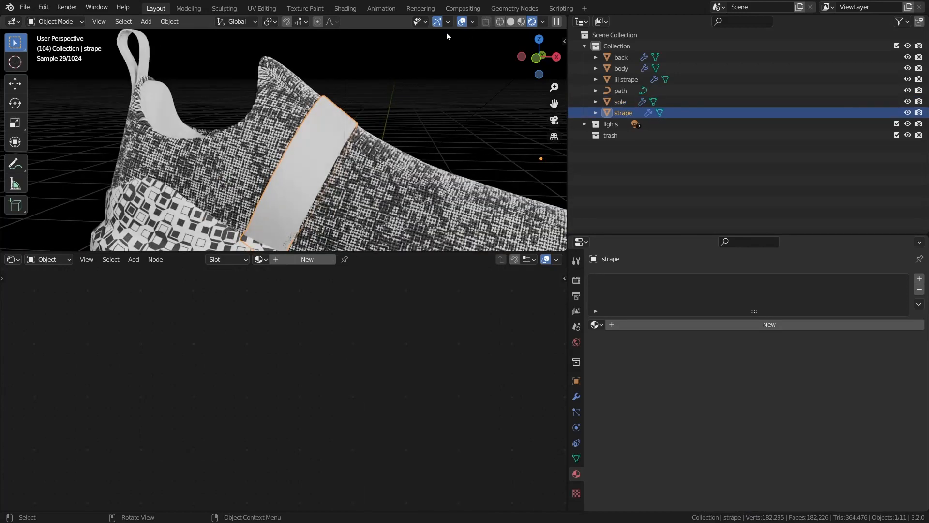
{"action": "left_click", "coordinate": [462, 21]}
{"action": "scroll", "coordinate": [339, 106], "scroll_direction": "up", "scroll_amount": 2}
{"action": "key", "text": "Tab"}
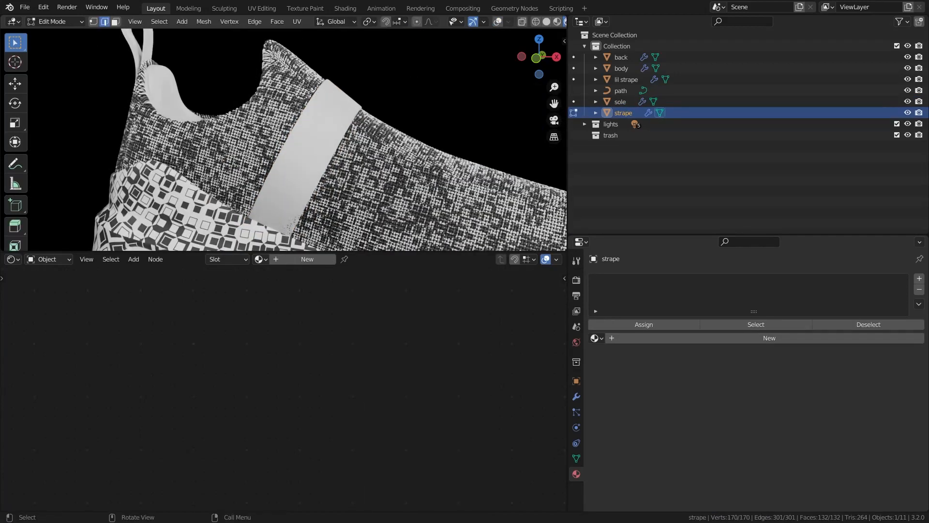
{"action": "left_click", "coordinate": [498, 21]}
- Unwrap the strap's whole mesh
{"action": "scroll", "coordinate": [439, 87], "scroll_direction": "down", "scroll_amount": 4}
{"action": "middle_click_drag", "start_coordinate": [439, 87], "coordinate": [178, 76], "text": "shift"}
{"action": "scroll", "coordinate": [211, 79], "scroll_direction": "up", "scroll_amount": 3}
{"action": "scroll", "coordinate": [458, 86], "scroll_direction": "up", "scroll_amount": 2}
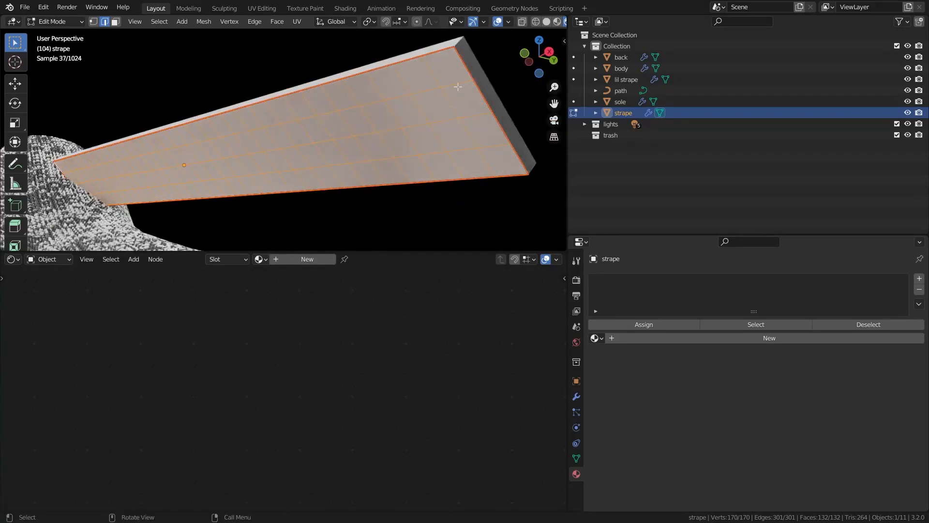
{"action": "key", "text": "u"}
{"action": "left_click", "coordinate": [376, 143]}
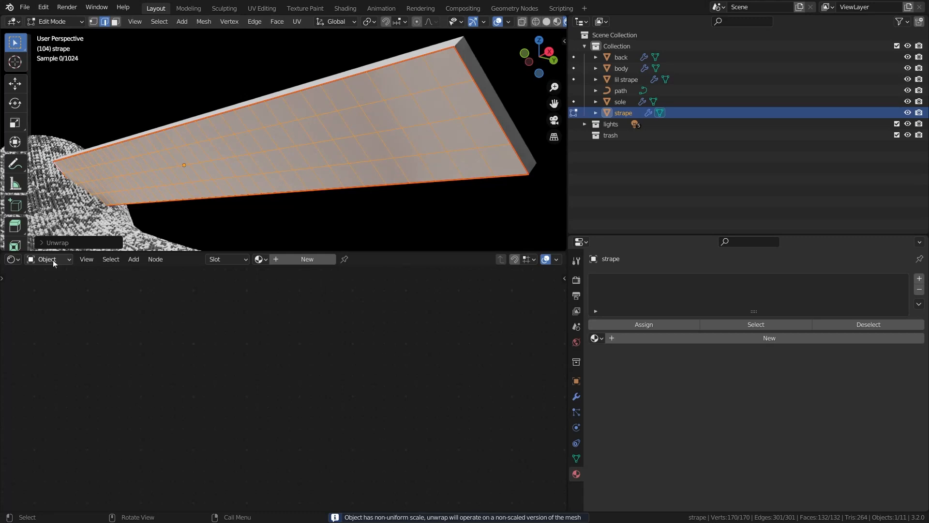
- Show the strap's UVs in the UV Editor and widen them along X until the faces are roughly square
{"action": "left_click", "coordinate": [17, 261]}
{"action": "left_click", "coordinate": [34, 314]}
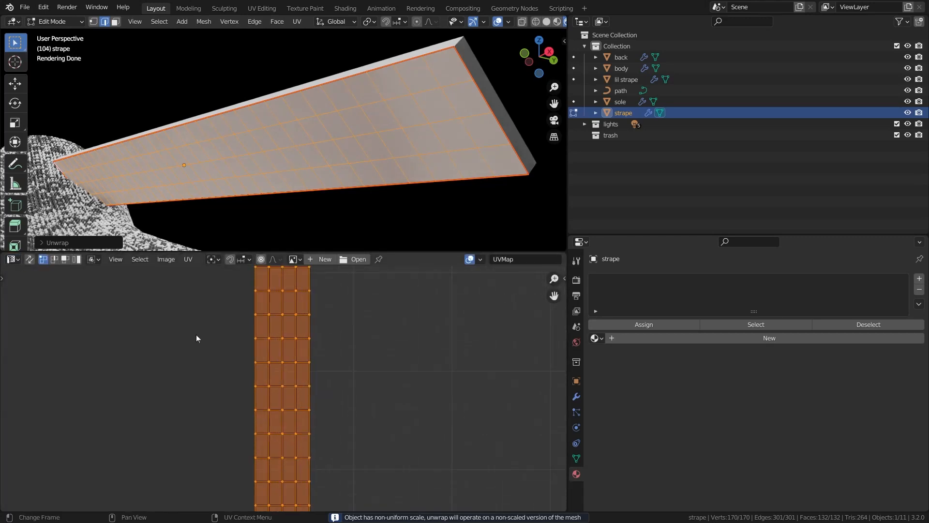
{"action": "scroll", "coordinate": [189, 389], "scroll_direction": "up", "scroll_amount": 3}
{"action": "key", "text": "s"}
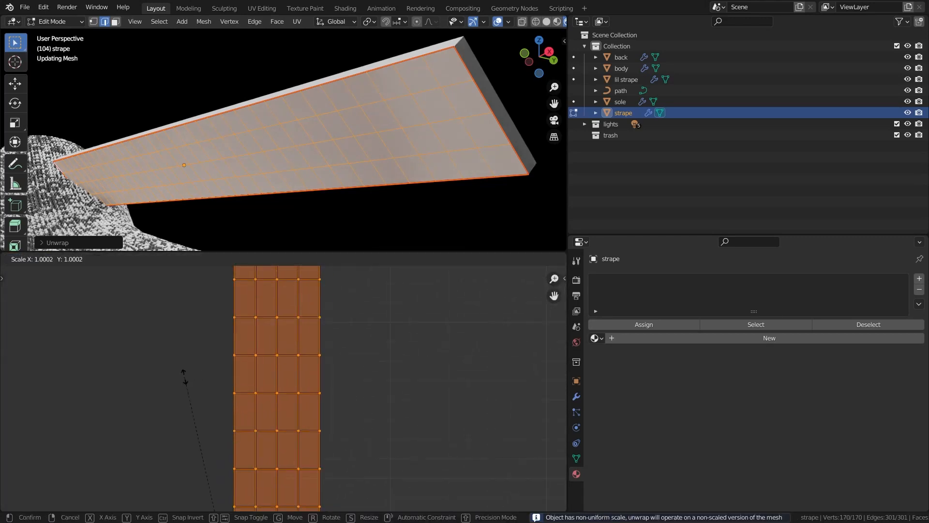
{"action": "key", "text": "x"}
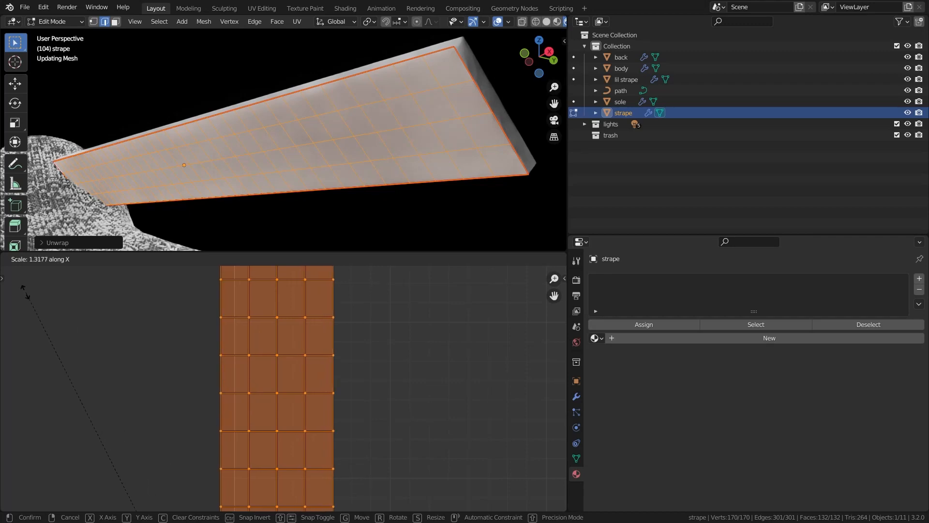
{"action": "left_click", "coordinate": [472, 400]}
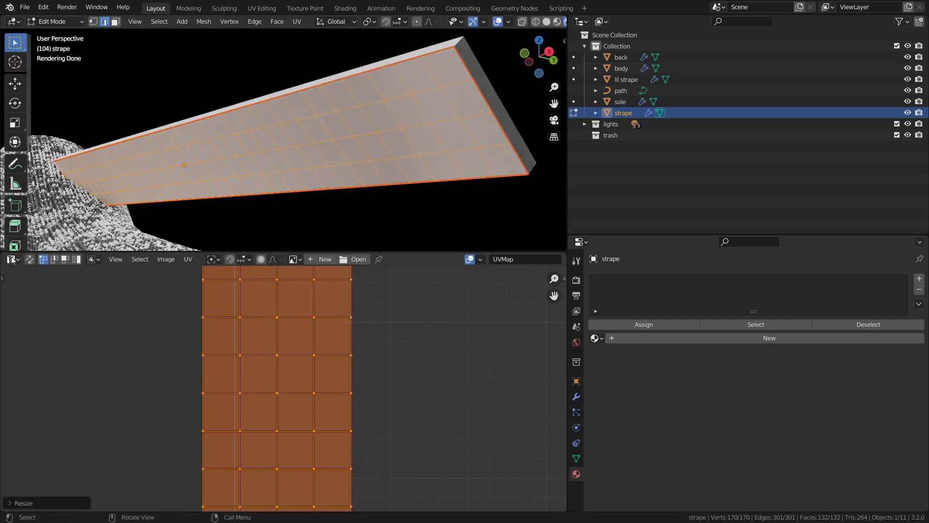
- Return the lower area to the Shader Editor and put the strap back in Object Mode
{"action": "left_click", "coordinate": [12, 261]}
{"action": "left_click", "coordinate": [40, 362]}
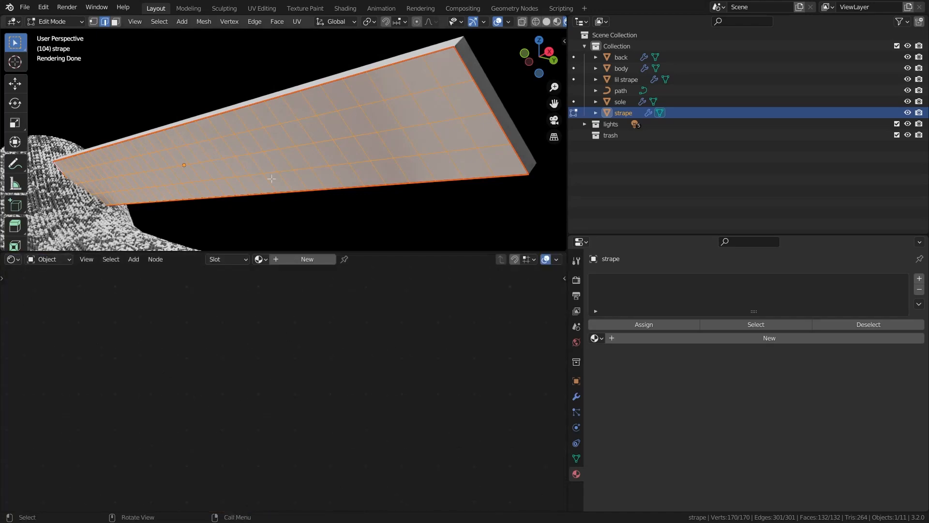
{"action": "key", "text": "Tab"}
{"action": "middle_click_drag", "start_coordinate": [202, 231], "coordinate": [251, 234]}
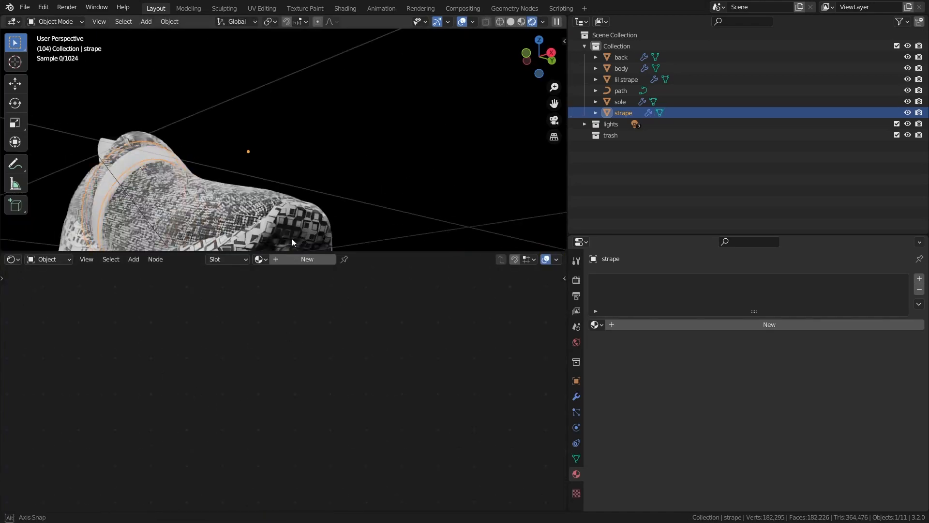
- Create a new material named st on the strap
{"action": "left_click", "coordinate": [307, 259]}
{"action": "left_click", "coordinate": [307, 259]}
{"action": "type", "text": "s"}
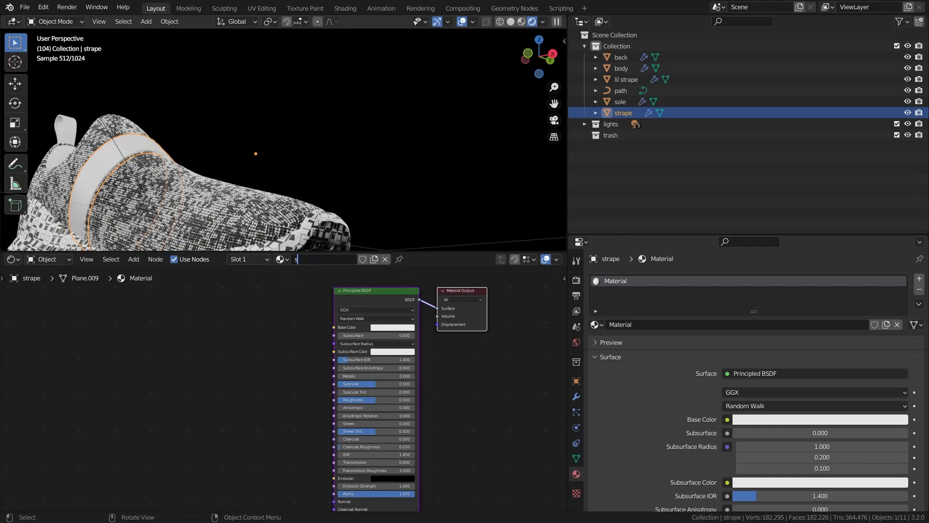
{"action": "type", "text": "t"}
{"action": "key", "text": "Return"}
{"action": "scroll", "coordinate": [283, 390], "scroll_direction": "down", "scroll_amount": 1}
{"action": "middle_click_drag", "start_coordinate": [252, 227], "coordinate": [460, 41]}
{"action": "scroll", "coordinate": [462, 21], "scroll_direction": "up", "scroll_amount": 2}
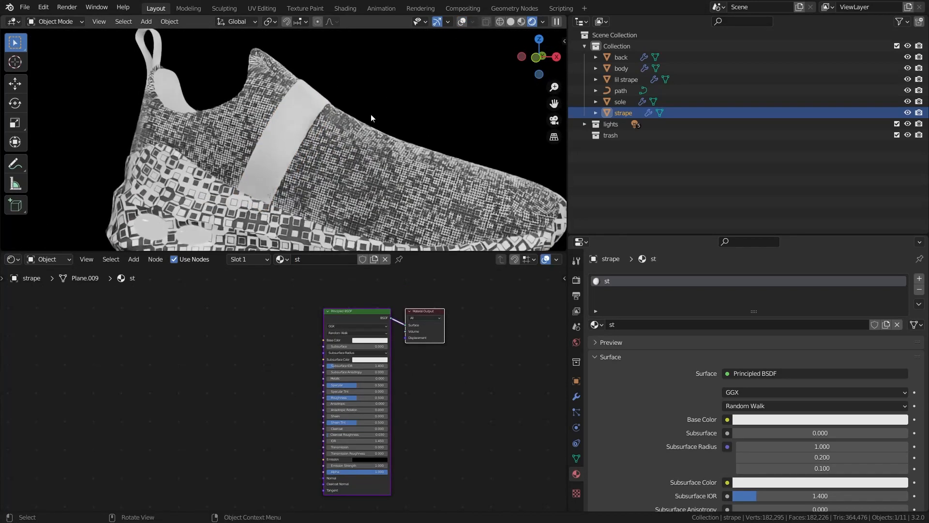
- Add a Wave Texture node to the strap's material, placed ahead of the Principled BSDF
{"action": "scroll", "coordinate": [199, 339], "scroll_direction": "up", "scroll_amount": 2}
{"action": "middle_click_drag", "start_coordinate": [199, 339], "coordinate": [282, 377]}
{"action": "key", "text": "shift+a"}
{"action": "left_click", "coordinate": [279, 358]}
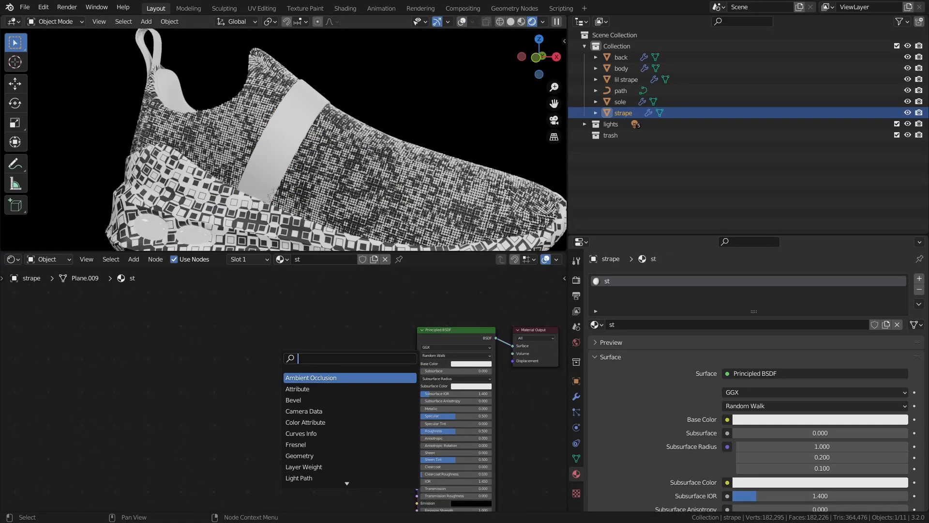
{"action": "type", "text": "wav"}
{"action": "key", "text": "Return"}
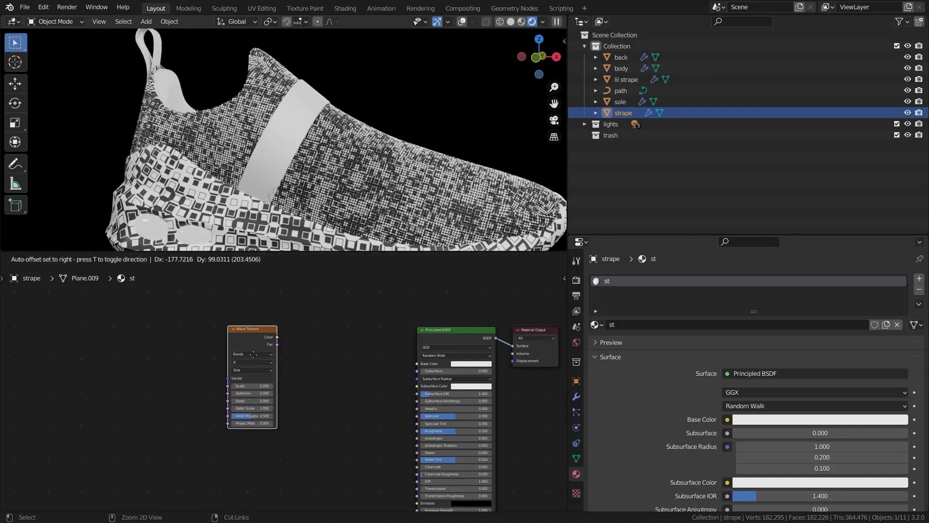
{"action": "left_click", "coordinate": [220, 329]}
{"action": "middle_click_drag", "start_coordinate": [230, 380], "coordinate": [256, 389]}
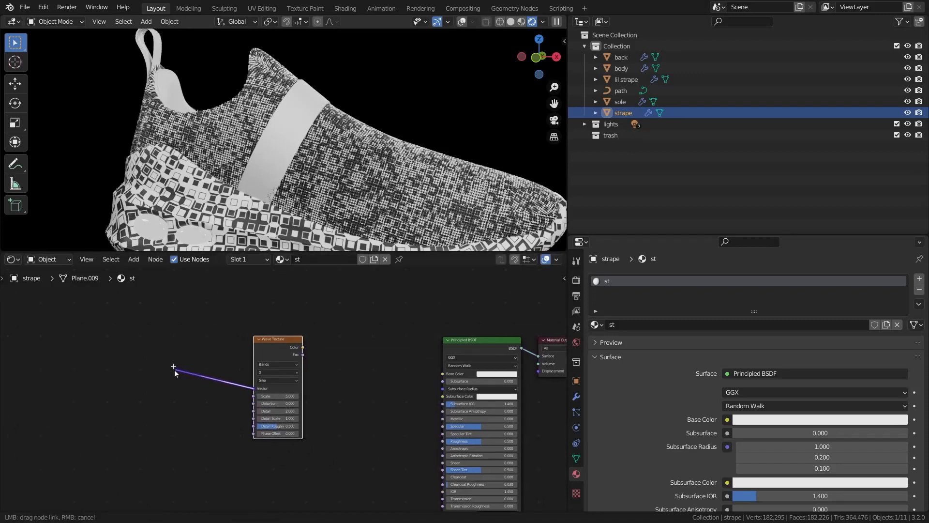
- Feed the Wave Texture's Vector from a UV Map node using UVMap, and link its Color to the Principled BSDF's Base Color
{"action": "left_click_drag", "start_coordinate": [175, 370], "coordinate": [174, 370]}
{"action": "type", "text": "u"}
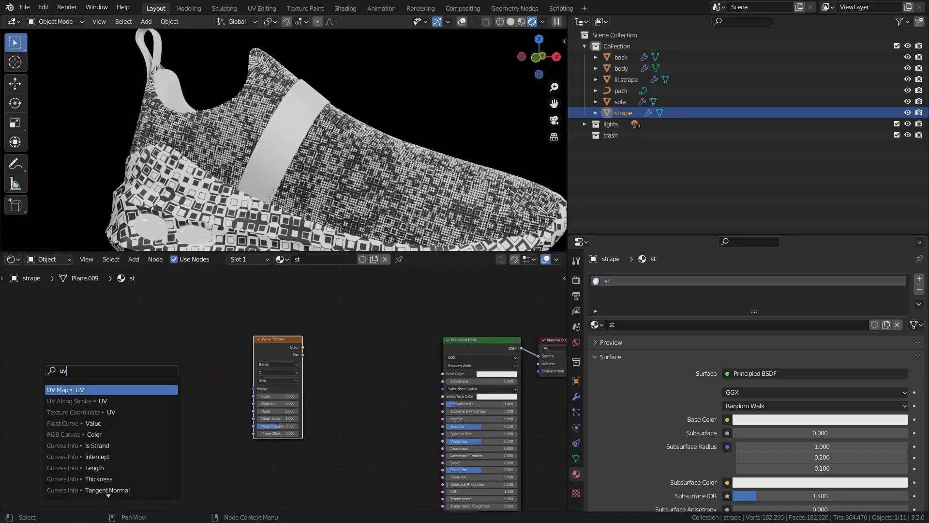
{"action": "type", "text": "v"}
{"action": "key", "text": "Return"}
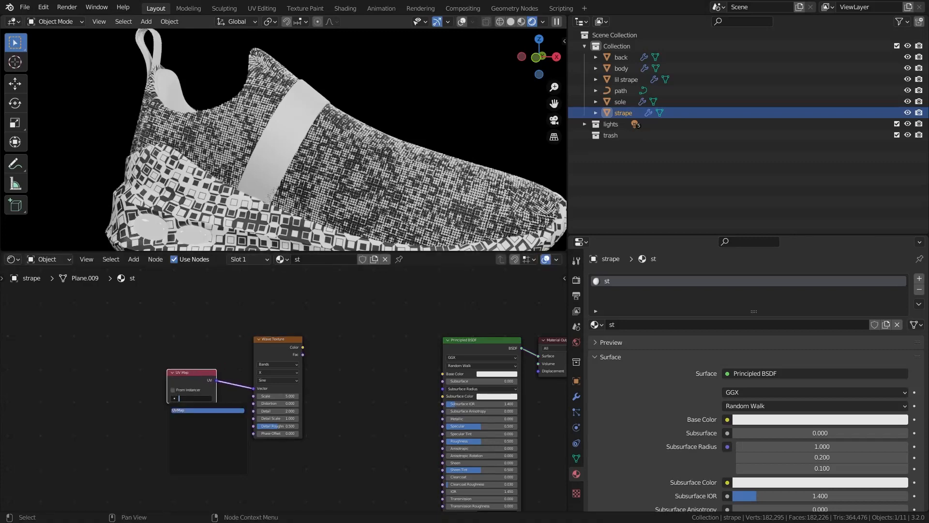
{"action": "left_click_drag", "start_coordinate": [302, 347], "coordinate": [443, 374]}
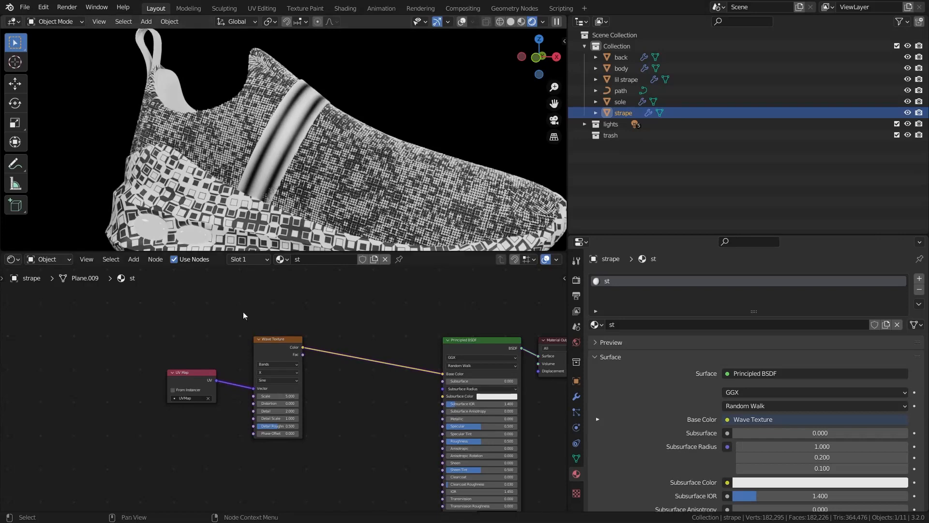
- Set the Wave Texture's Scale to 23.1 and move it with the UV Map node farther from the Principled BSDF
{"action": "scroll", "coordinate": [282, 389], "scroll_direction": "up", "scroll_amount": 1}
{"action": "left_click_drag", "start_coordinate": [274, 397], "coordinate": [338, 397]}
{"action": "scroll", "coordinate": [284, 390], "scroll_direction": "down", "scroll_amount": 5}
{"action": "middle_click_drag", "start_coordinate": [414, 384], "coordinate": [402, 325]}
{"action": "left_click_drag", "start_coordinate": [312, 388], "coordinate": [175, 300]}
{"action": "key", "text": "g"}
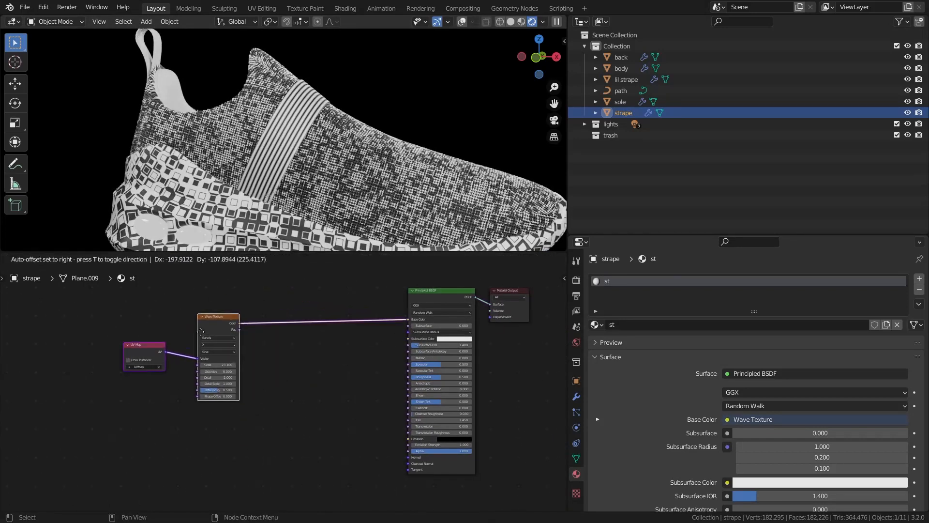
{"action": "left_click", "coordinate": [109, 335]}
- Add a Bump node driven by the Wave Texture's Fac as Height and link its Normal to the Principled BSDF's Normal
{"action": "key", "text": "shift+a"}
{"action": "left_click", "coordinate": [298, 370]}
{"action": "type", "text": "b"}
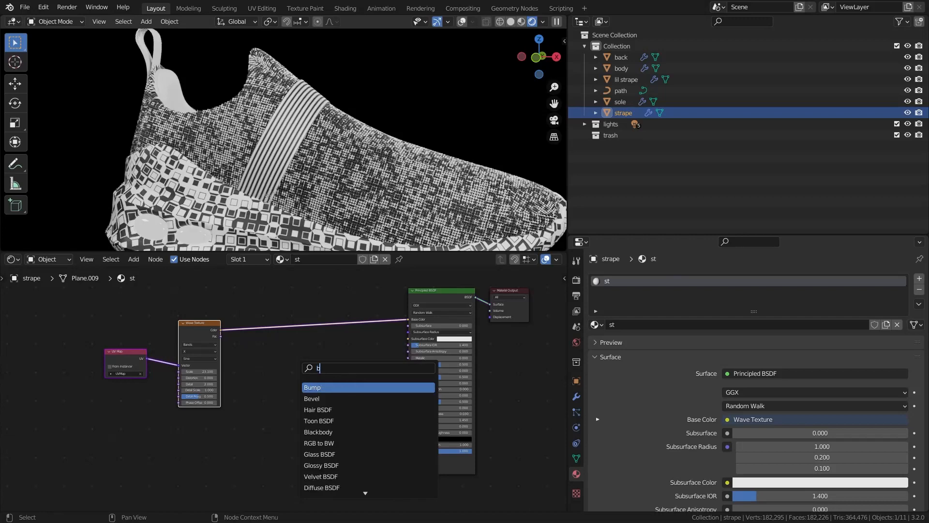
{"action": "key", "text": "Return"}
{"action": "right_click_drag", "start_coordinate": [320, 414], "coordinate": [425, 464], "text": "alt"}
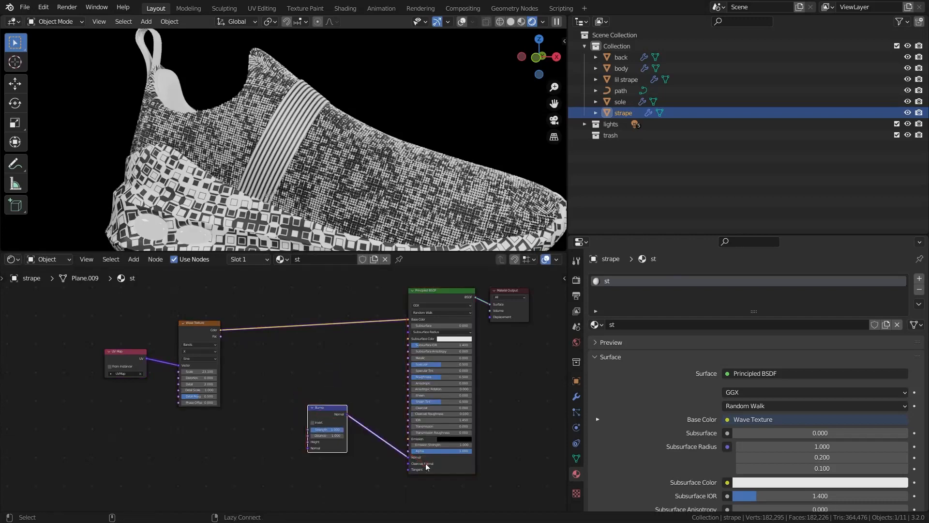
{"action": "scroll", "coordinate": [244, 336], "scroll_direction": "up", "scroll_amount": 3}
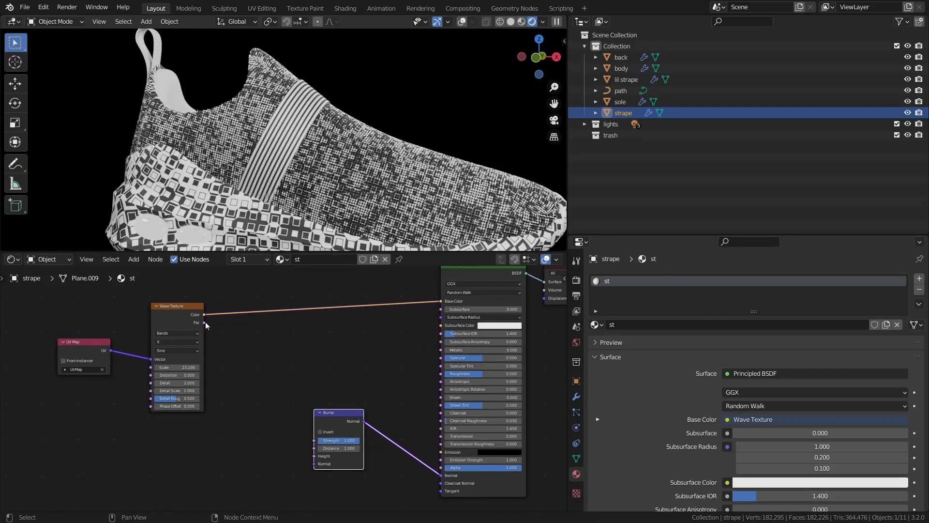
{"action": "left_click_drag", "start_coordinate": [205, 323], "coordinate": [319, 458]}
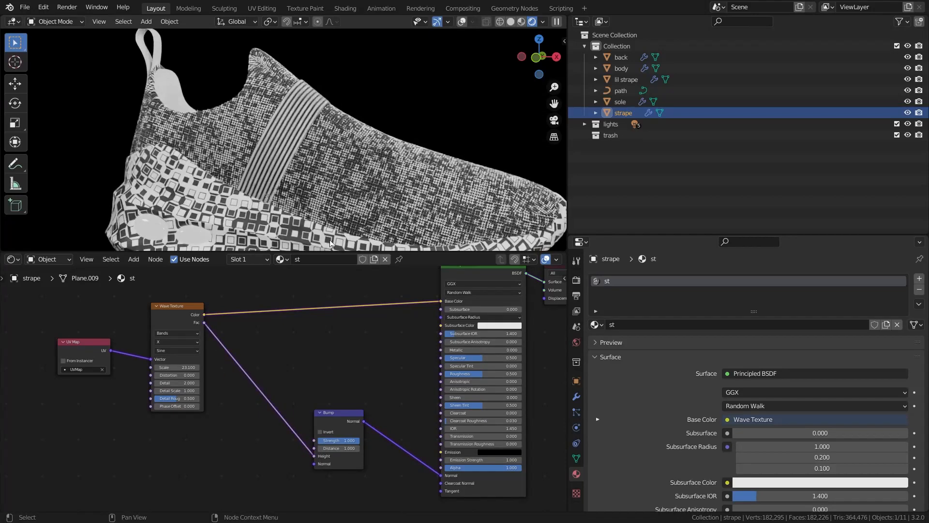
- Set the Bump node's Distance to 0.02, judging the relief on a close-up of the strap
{"action": "scroll", "coordinate": [344, 132], "scroll_direction": "up", "scroll_amount": 6}
{"action": "middle_click_drag", "start_coordinate": [345, 131], "coordinate": [307, 180]}
{"action": "scroll", "coordinate": [307, 180], "scroll_direction": "up", "scroll_amount": 8}
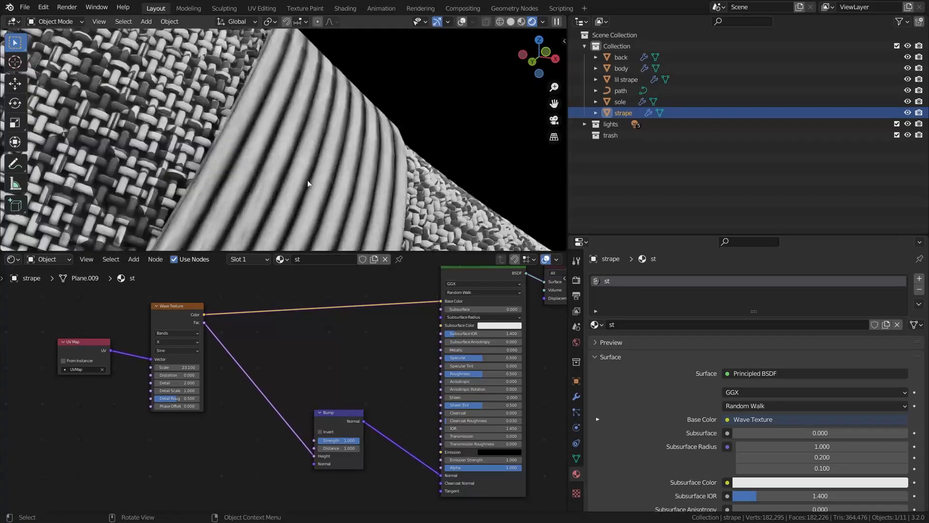
{"action": "scroll", "coordinate": [286, 484], "scroll_direction": "up", "scroll_amount": 3}
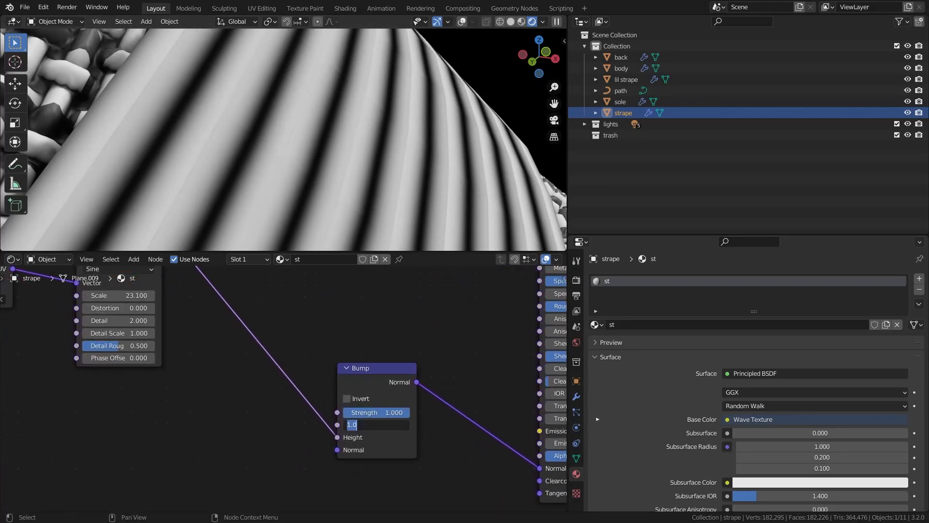
{"action": "key", "text": "Return"}
{"action": "scroll", "coordinate": [281, 378], "scroll_direction": "down", "scroll_amount": 3}
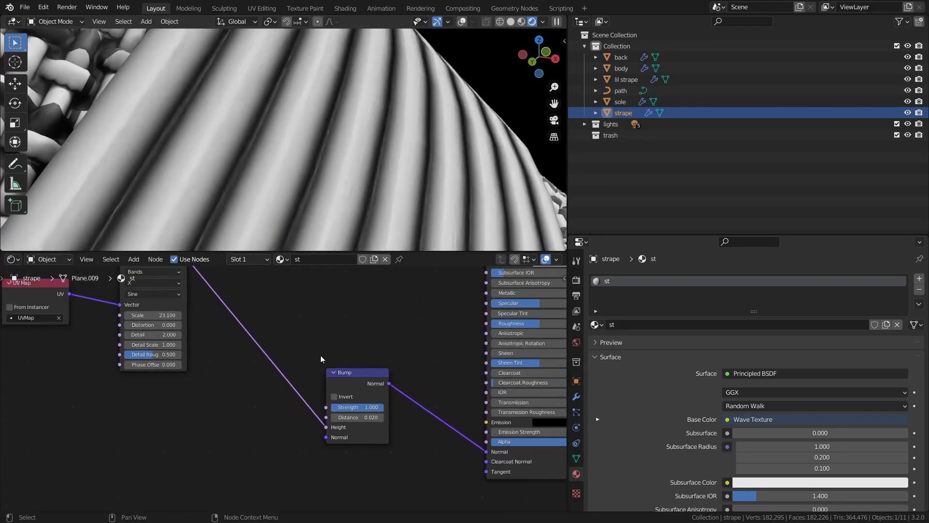
{"action": "scroll", "coordinate": [195, 382], "scroll_direction": "up", "scroll_amount": 1}
{"action": "middle_click_drag", "start_coordinate": [428, 338], "coordinate": [350, 394]}
{"action": "scroll", "coordinate": [188, 380], "scroll_direction": "down", "scroll_amount": 1}
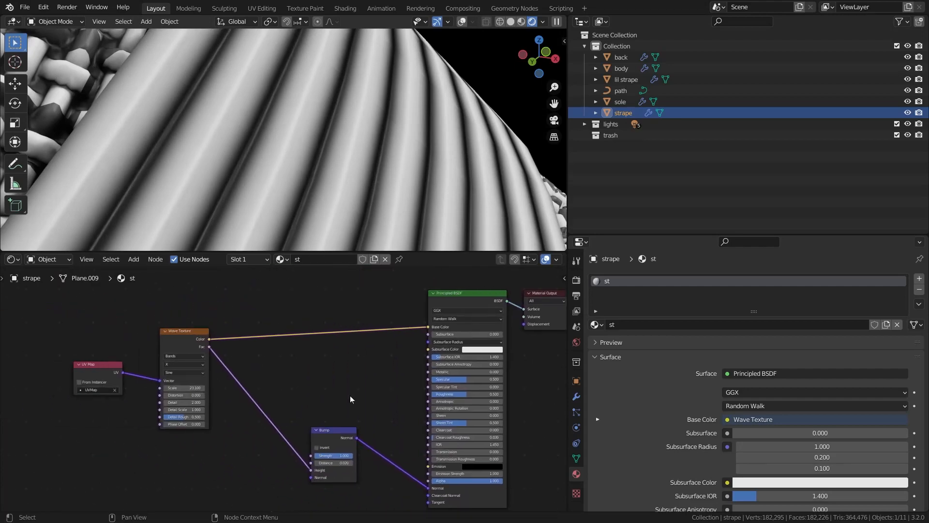
{"action": "scroll", "coordinate": [344, 368], "scroll_direction": "down", "scroll_amount": 1}
{"action": "middle_click_drag", "start_coordinate": [277, 363], "coordinate": [255, 386]}
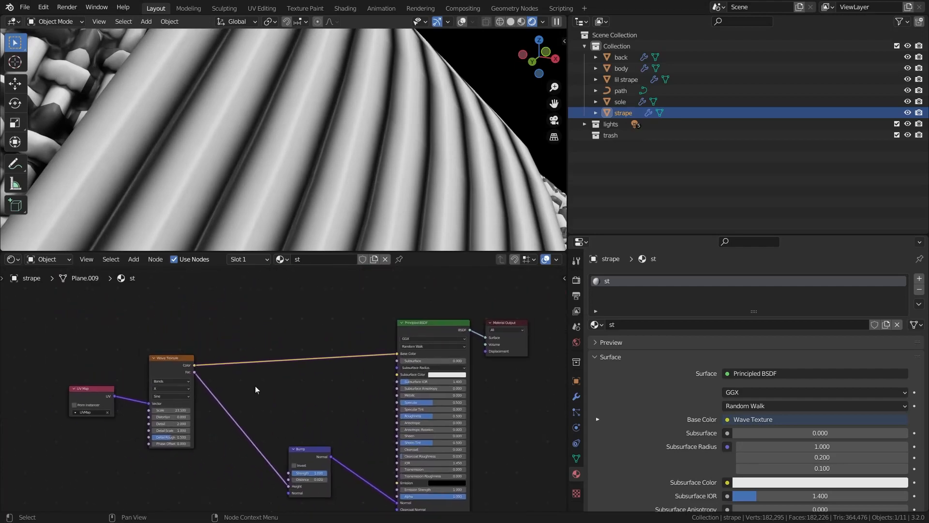
- Set the Wave Texture's Distortion to 1.27 so the strap's ribs become slightly irregular
{"action": "scroll", "coordinate": [362, 173], "scroll_direction": "down", "scroll_amount": 8}
{"action": "middle_click_drag", "start_coordinate": [361, 174], "coordinate": [295, 192]}
{"action": "middle_click_drag", "start_coordinate": [296, 192], "coordinate": [280, 207], "text": "shift"}
{"action": "middle_click_drag", "start_coordinate": [421, 153], "coordinate": [394, 117], "text": "shift"}
{"action": "scroll", "coordinate": [273, 387], "scroll_direction": "up", "scroll_amount": 1}
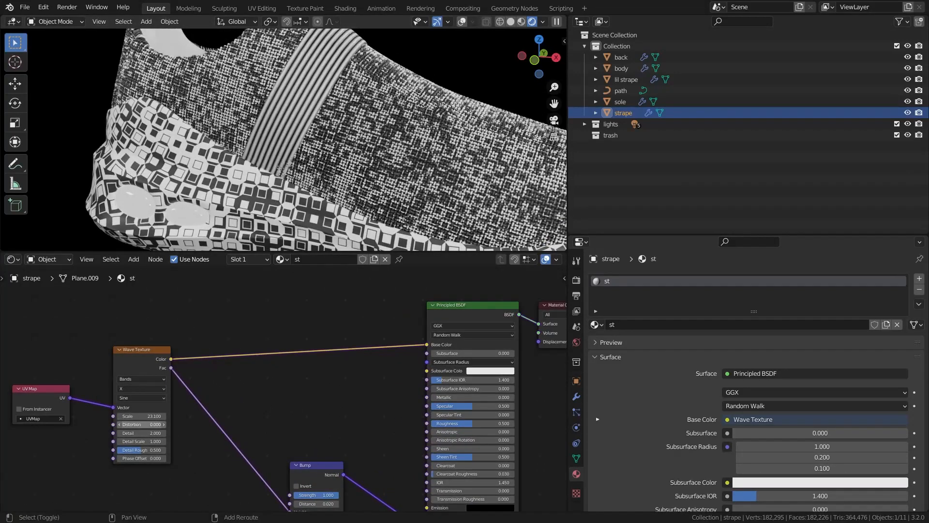
{"action": "left_click_drag", "start_coordinate": [141, 424], "coordinate": [145, 424]}
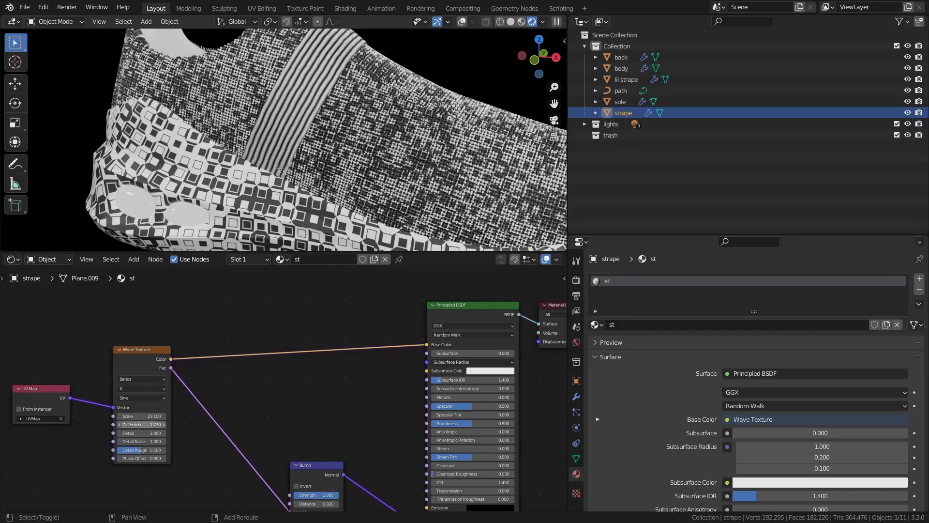
{"action": "scroll", "coordinate": [372, 402], "scroll_direction": "up", "scroll_amount": 2}
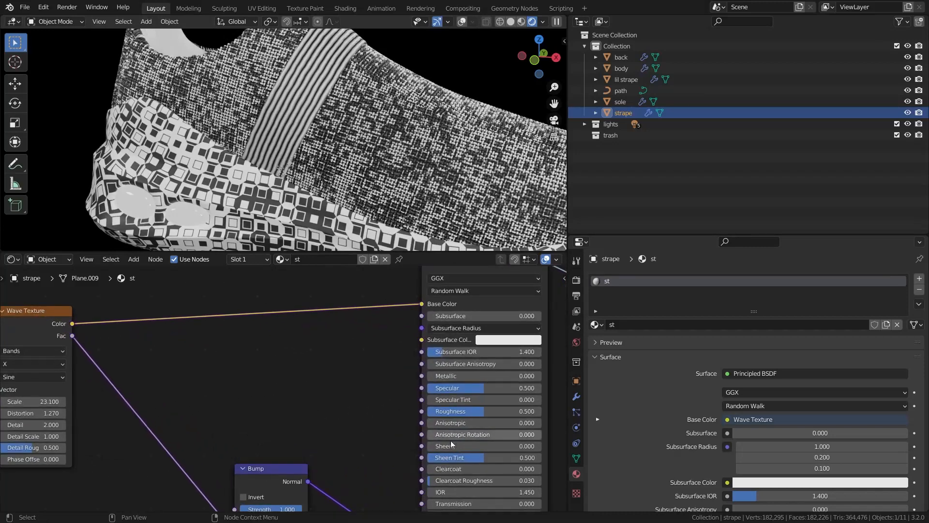
- Set the strap material's Clearcoat to 1 and deselect the strap to inspect its highlights
{"action": "scroll", "coordinate": [453, 468], "scroll_direction": "up", "scroll_amount": 1}
{"action": "middle_click_drag", "start_coordinate": [453, 468], "coordinate": [438, 444]}
{"action": "left_click_drag", "start_coordinate": [434, 444], "coordinate": [535, 444]}
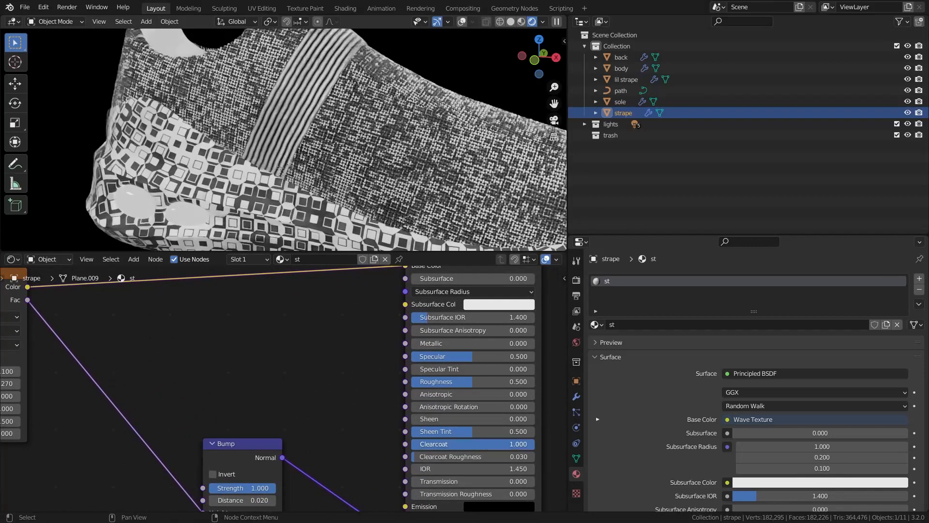
{"action": "scroll", "coordinate": [347, 107], "scroll_direction": "down", "scroll_amount": 2}
{"action": "middle_click_drag", "start_coordinate": [347, 107], "coordinate": [466, 20]}
{"action": "left_click", "coordinate": [384, 81]}
{"action": "scroll", "coordinate": [384, 81], "scroll_direction": "up", "scroll_amount": 2}
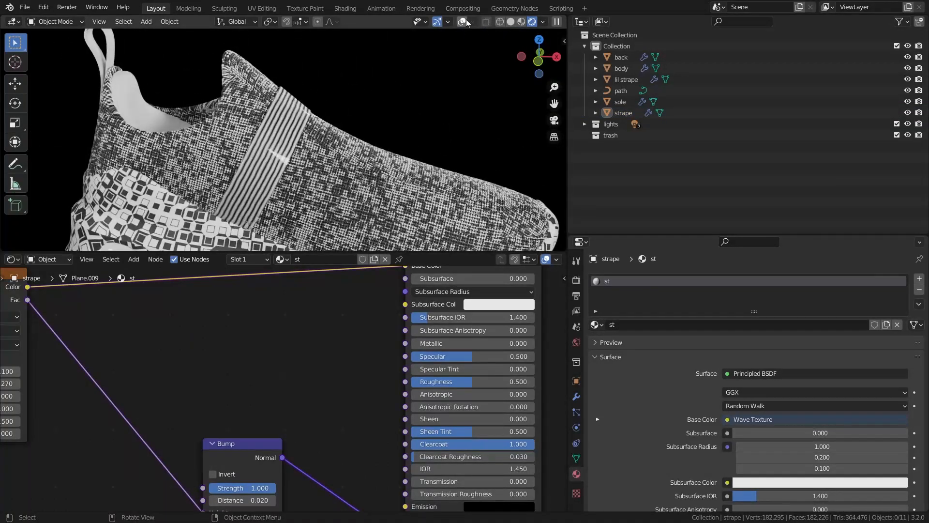
- Show the viewport overlays, reselect the strap and add a Bevel modifier after its Solidify modifier
{"action": "left_click", "coordinate": [466, 21]}
{"action": "scroll", "coordinate": [338, 160], "scroll_direction": "up", "scroll_amount": 3}
{"action": "middle_click_drag", "start_coordinate": [338, 161], "coordinate": [325, 101]}
{"action": "left_click", "coordinate": [283, 83]}
{"action": "scroll", "coordinate": [325, 101], "scroll_direction": "up", "scroll_amount": 2}
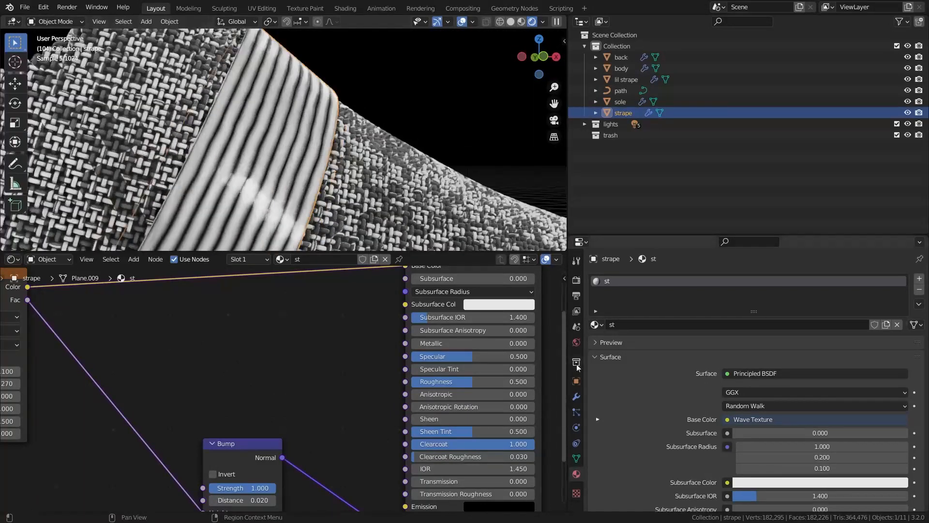
{"action": "left_click", "coordinate": [577, 396]}
{"action": "left_click", "coordinate": [649, 278]}
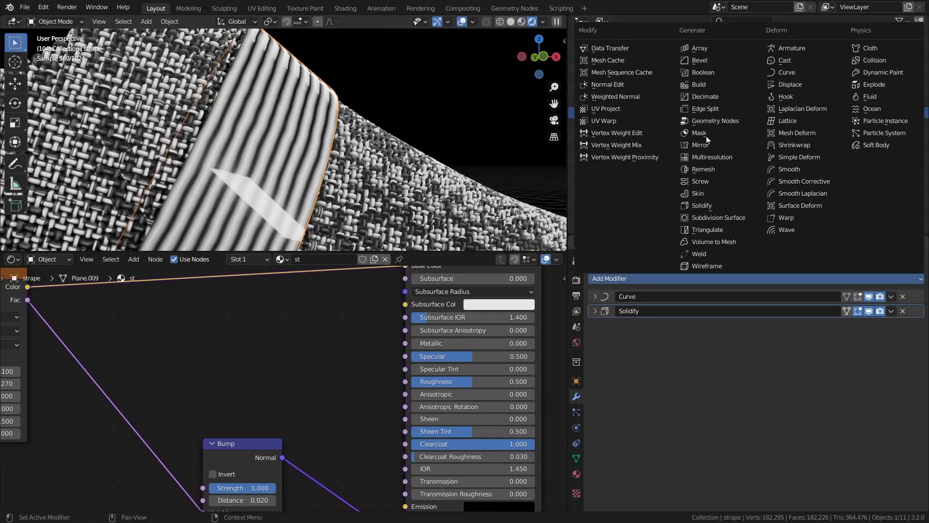
{"action": "left_click", "coordinate": [700, 61]}
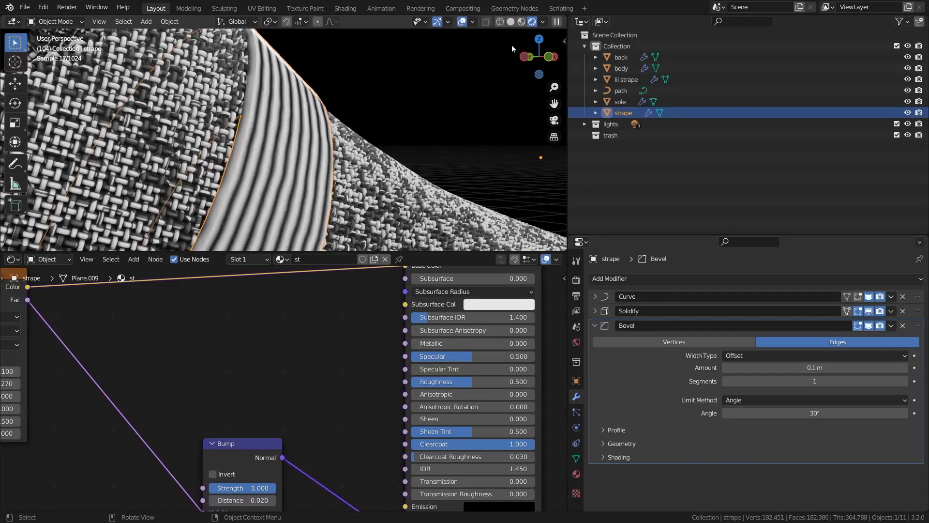
- Switch the viewport to solid shading and set the strap's Bevel to an Amount of 0.013 m with 3 Segments
{"action": "left_click", "coordinate": [511, 23]}
{"action": "mouse_move", "coordinate": [315, 131]}
{"action": "middle_mouse_down"}
{"action": "mouse_move", "coordinate": [359, 197]}
{"action": "mouse_move", "coordinate": [446, 245]}
{"action": "middle_mouse_up"}
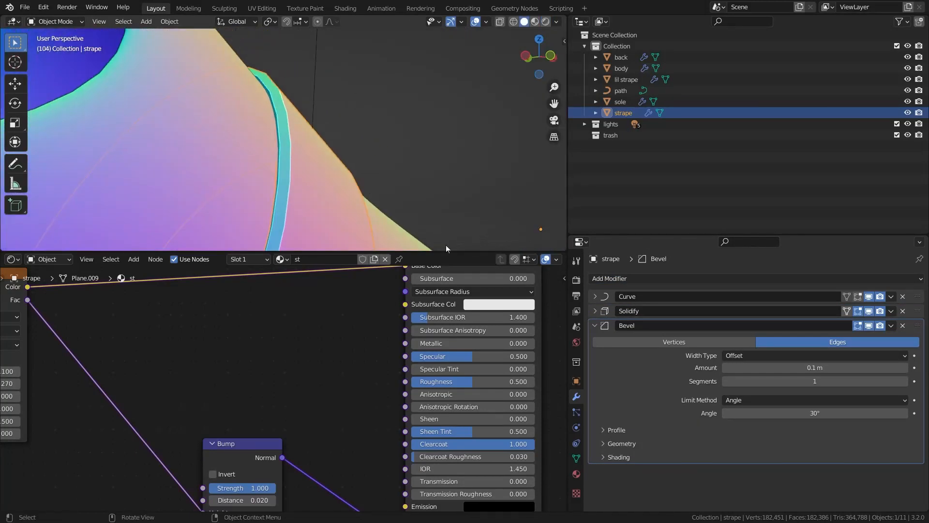
{"action": "left_click_drag", "start_coordinate": [788, 364], "coordinate": [768, 364]}
{"action": "left_click", "coordinate": [907, 385]}
{"action": "left_click", "coordinate": [906, 384]}
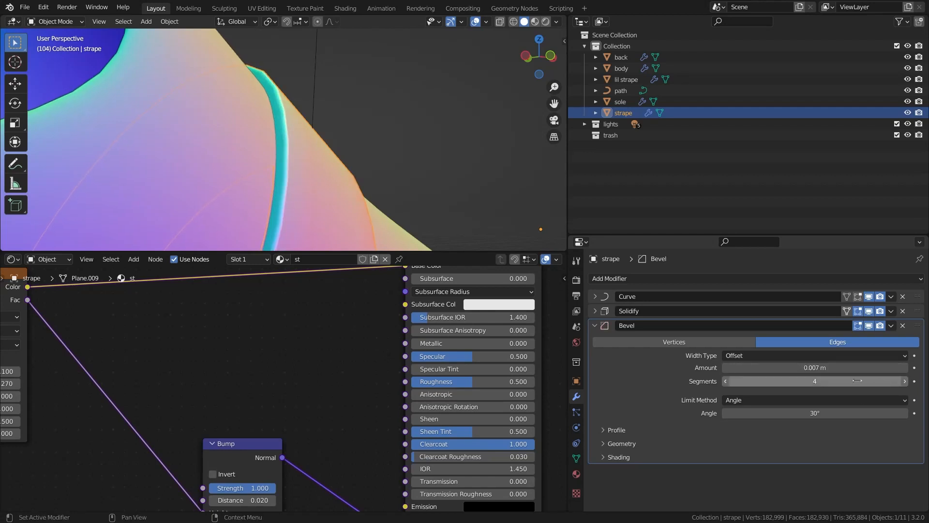
{"action": "left_click_drag", "start_coordinate": [833, 368], "coordinate": [835, 367]}
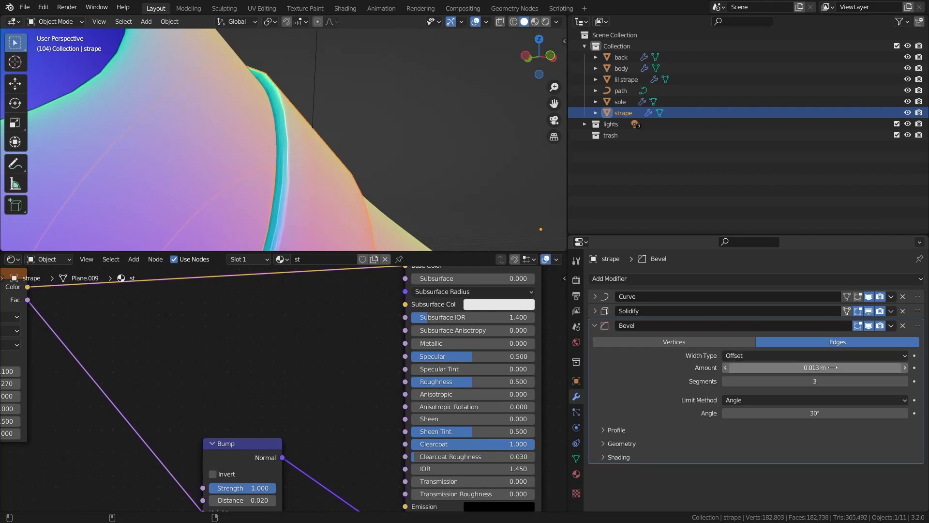
- Enable Harden Normals in the Bevel modifier's shading options and check the strap mesh's Auto Smooth setting
{"action": "middle_click_drag", "start_coordinate": [408, 178], "coordinate": [401, 106]}
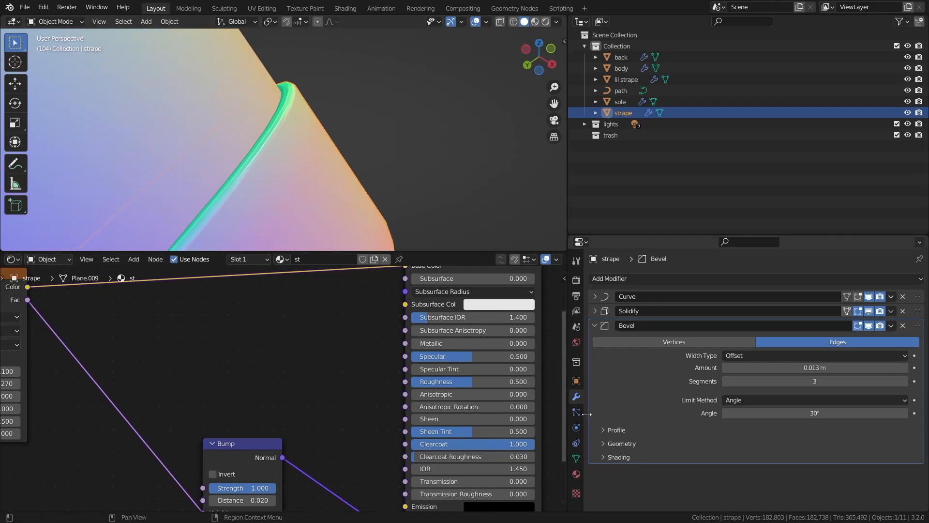
{"action": "left_click", "coordinate": [615, 431]}
{"action": "left_click", "coordinate": [620, 432]}
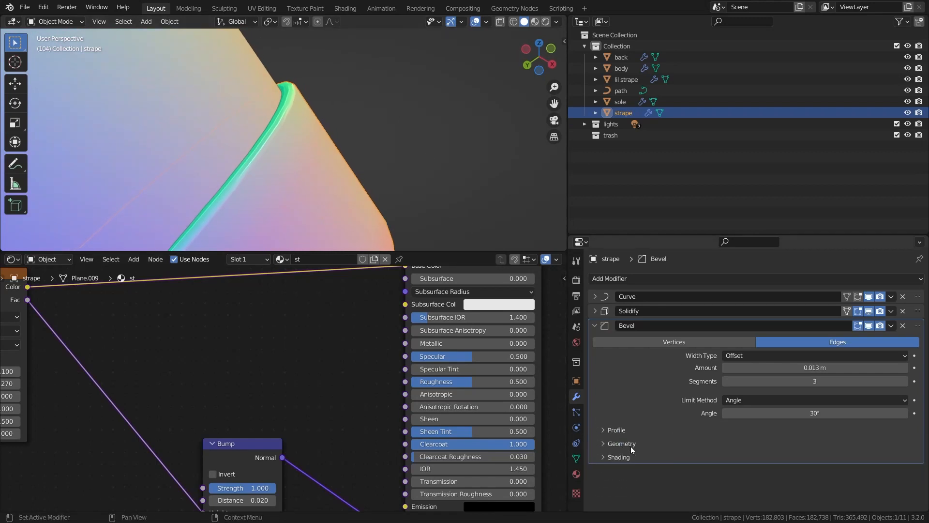
{"action": "left_click", "coordinate": [629, 456]}
{"action": "scroll", "coordinate": [719, 454], "scroll_direction": "down", "scroll_amount": 1}
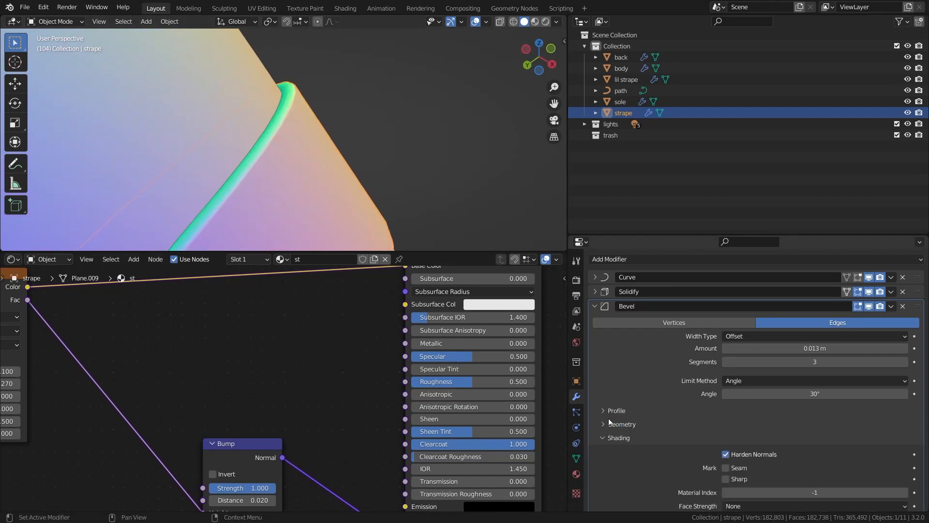
{"action": "left_click", "coordinate": [577, 458]}
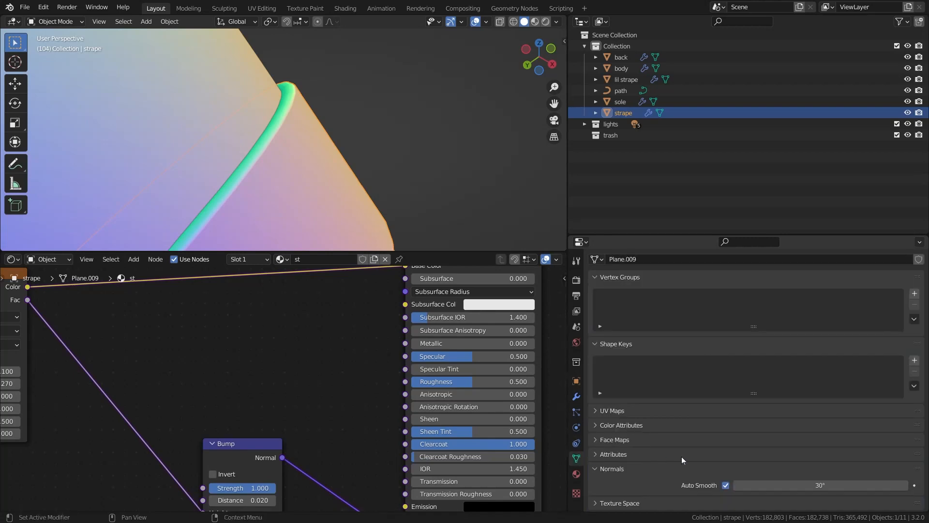
{"action": "scroll", "coordinate": [702, 462], "scroll_direction": "down", "scroll_amount": 1}
{"action": "left_click", "coordinate": [576, 397]}
{"action": "scroll", "coordinate": [445, 173], "scroll_direction": "down", "scroll_amount": 4}
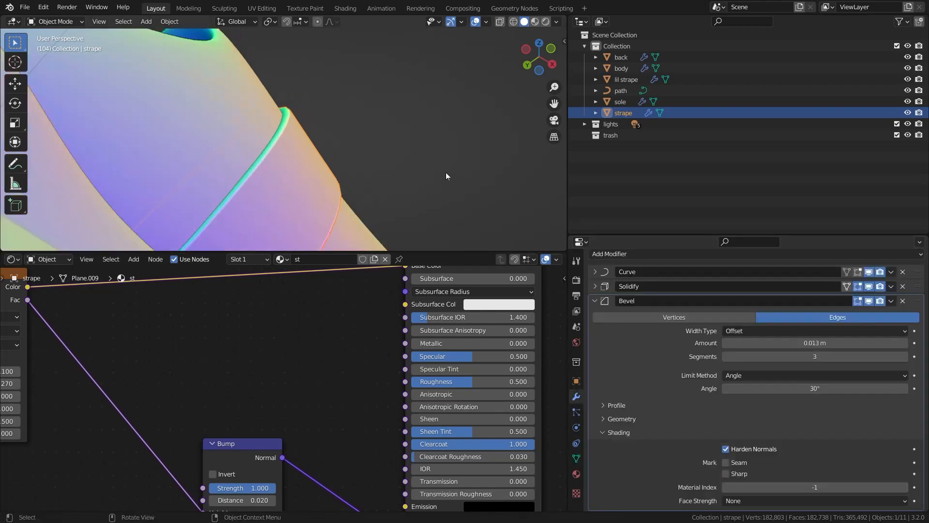
- Collapse the Bevel settings and return the viewport to rendered shading with overlays hidden and the strap deselected
{"action": "left_click", "coordinate": [594, 300]}
{"action": "scroll", "coordinate": [341, 155], "scroll_direction": "down", "scroll_amount": 3}
{"action": "mouse_move", "coordinate": [341, 155]}
{"action": "middle_mouse_down"}
{"action": "mouse_move", "coordinate": [373, 132]}
{"action": "mouse_move", "coordinate": [390, 101]}
{"action": "middle_mouse_up"}
{"action": "left_click", "coordinate": [390, 101]}
{"action": "key", "text": "z"}
{"action": "left_click", "coordinate": [338, 83]}
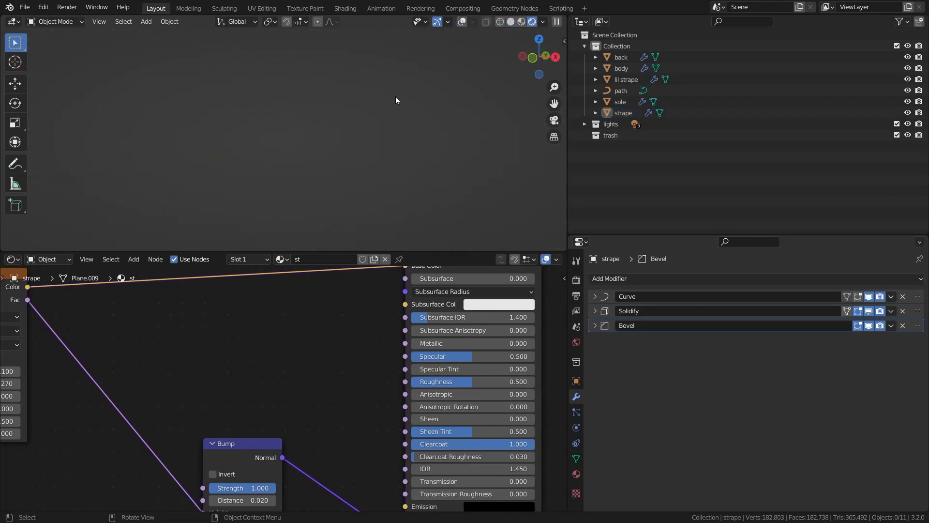
- Examine the ribbed strap in the rendered view and the UV Map and Wave Texture nodes of its material
{"action": "middle_click_drag", "start_coordinate": [307, 120], "coordinate": [443, 119], "text": "shift"}
{"action": "scroll", "coordinate": [288, 133], "scroll_direction": "up", "scroll_amount": 2}
{"action": "scroll", "coordinate": [301, 190], "scroll_direction": "up", "scroll_amount": 2}
{"action": "scroll", "coordinate": [291, 198], "scroll_direction": "up", "scroll_amount": 3}
{"action": "scroll", "coordinate": [278, 189], "scroll_direction": "down", "scroll_amount": 5}
{"action": "scroll", "coordinate": [201, 347], "scroll_direction": "down", "scroll_amount": 4}
{"action": "middle_click_drag", "start_coordinate": [119, 345], "coordinate": [457, 349]}
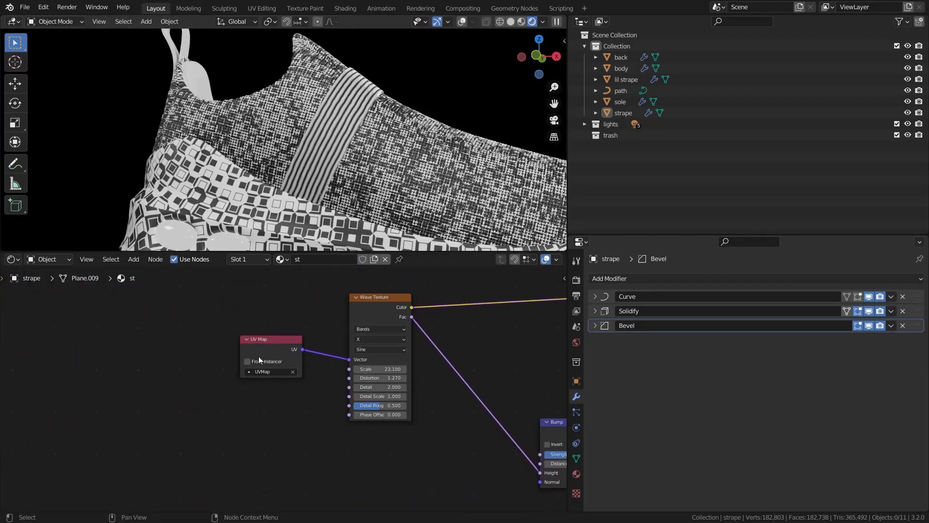
- Select the shoe body and enter the vr pattern node group in its bdy material
{"action": "left_click", "coordinate": [396, 191]}
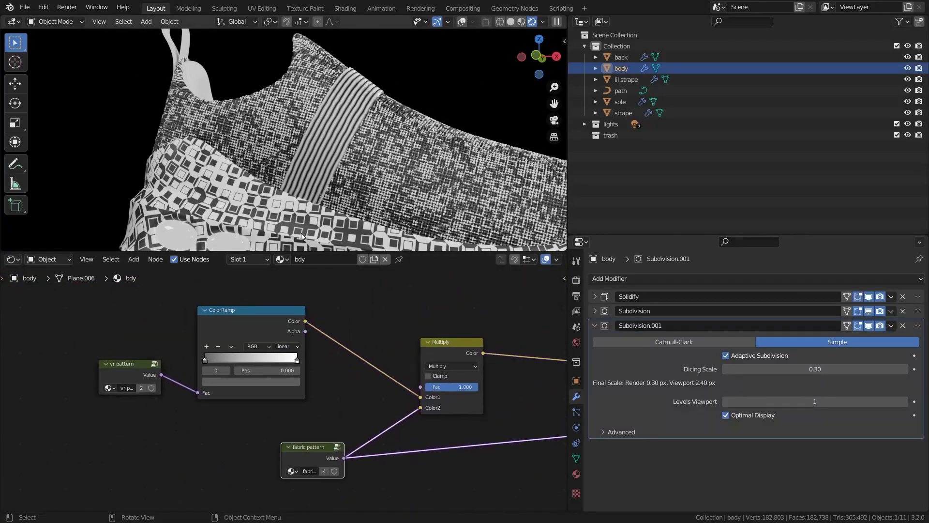
{"action": "scroll", "coordinate": [301, 237], "scroll_direction": "down", "scroll_amount": 5}
{"action": "middle_click_drag", "start_coordinate": [238, 442], "coordinate": [366, 423]}
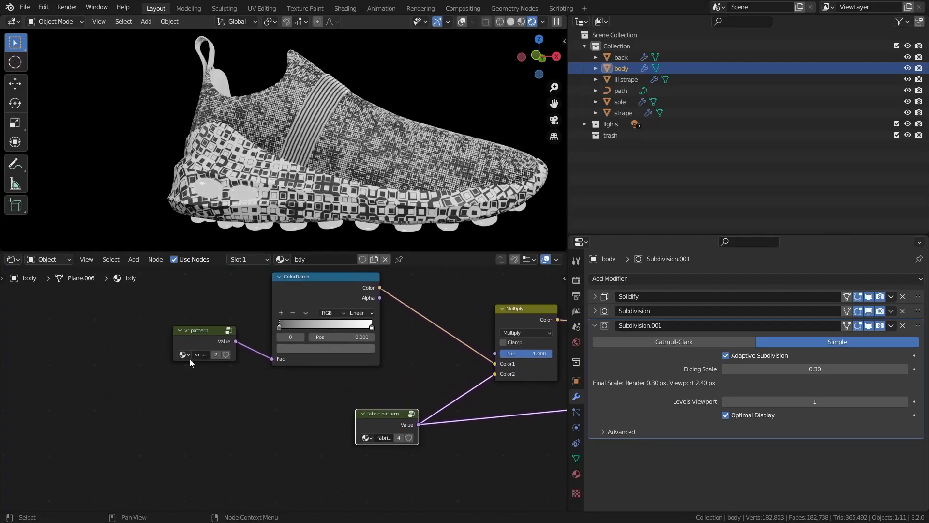
{"action": "scroll", "coordinate": [178, 344], "scroll_direction": "up", "scroll_amount": 1}
{"action": "middle_click_drag", "start_coordinate": [179, 344], "coordinate": [244, 403]}
{"action": "scroll", "coordinate": [245, 402], "scroll_direction": "up", "scroll_amount": 2}
{"action": "left_click", "coordinate": [250, 404]}
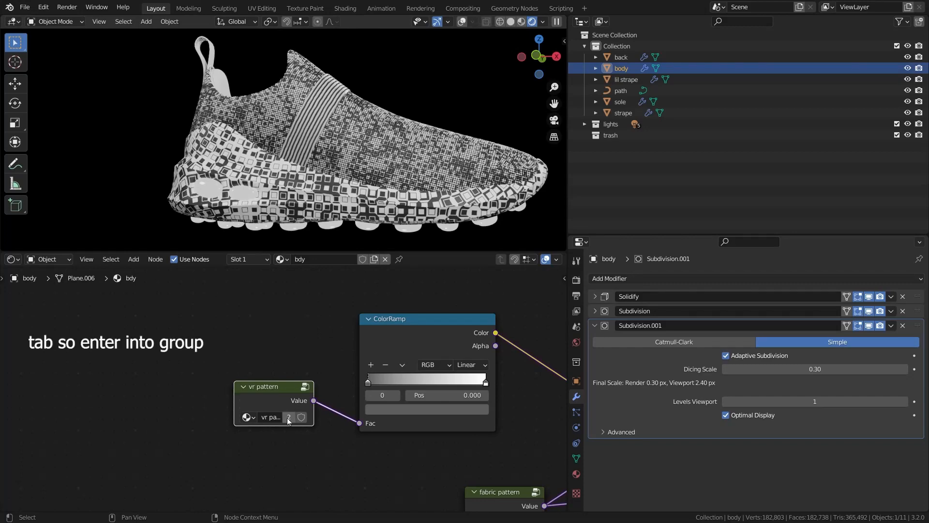
{"action": "scroll", "coordinate": [289, 424], "scroll_direction": "up", "scroll_amount": 2}
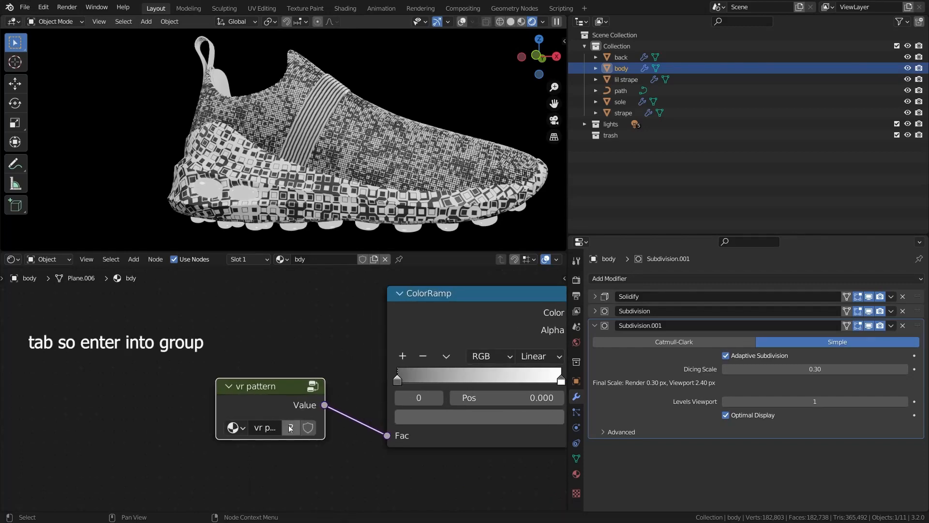
{"action": "key", "text": "Tab"}
- Try a Scale of 25.680 on the vr pattern group's Scale node, undo the change and leave the group
{"action": "scroll", "coordinate": [276, 400], "scroll_direction": "down", "scroll_amount": 4}
{"action": "middle_click_drag", "start_coordinate": [258, 386], "coordinate": [502, 376]}
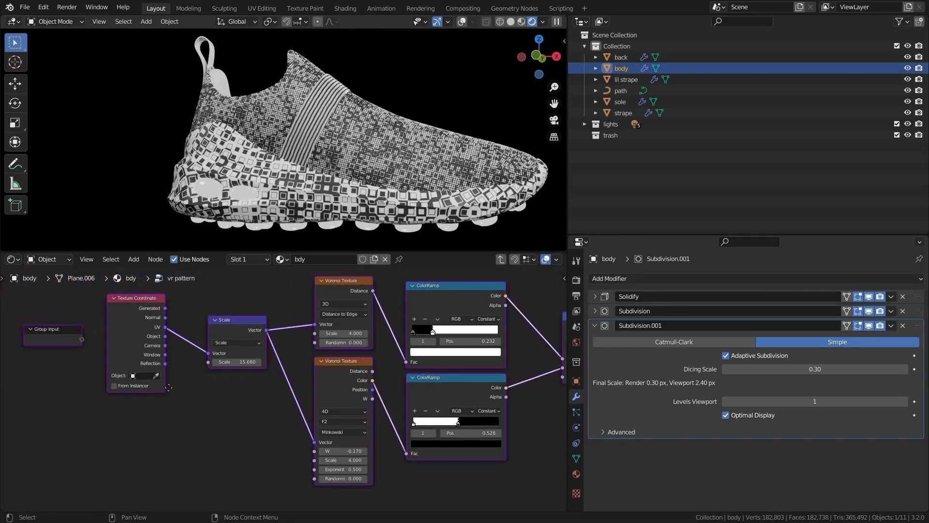
{"action": "middle_click_drag", "start_coordinate": [169, 387], "coordinate": [323, 398]}
{"action": "scroll", "coordinate": [373, 368], "scroll_direction": "up", "scroll_amount": 1}
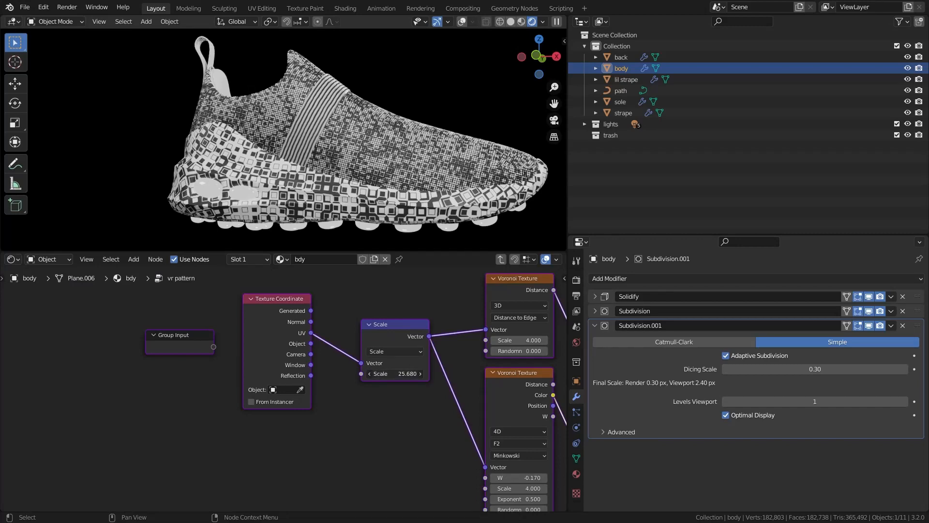
{"action": "left_click_drag", "start_coordinate": [395, 374], "coordinate": [381, 373]}
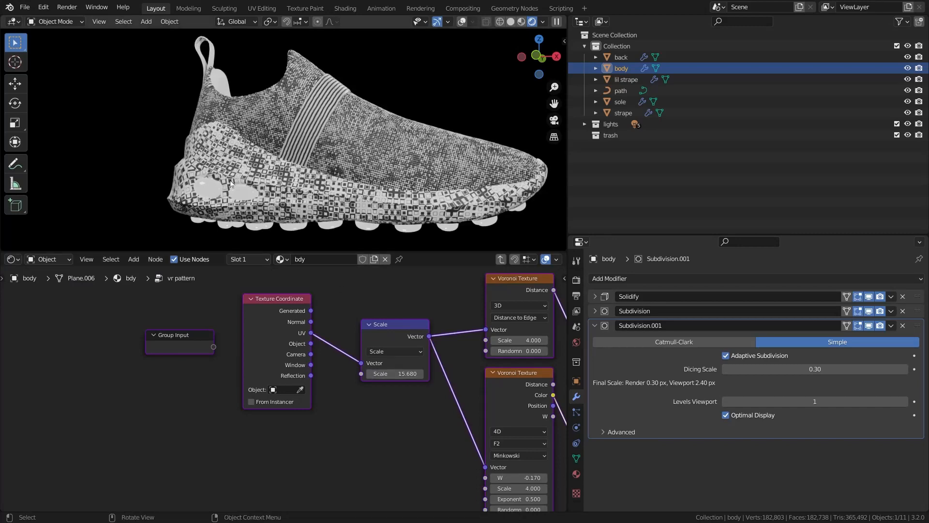
{"action": "scroll", "coordinate": [367, 332], "scroll_direction": "up", "scroll_amount": 1}
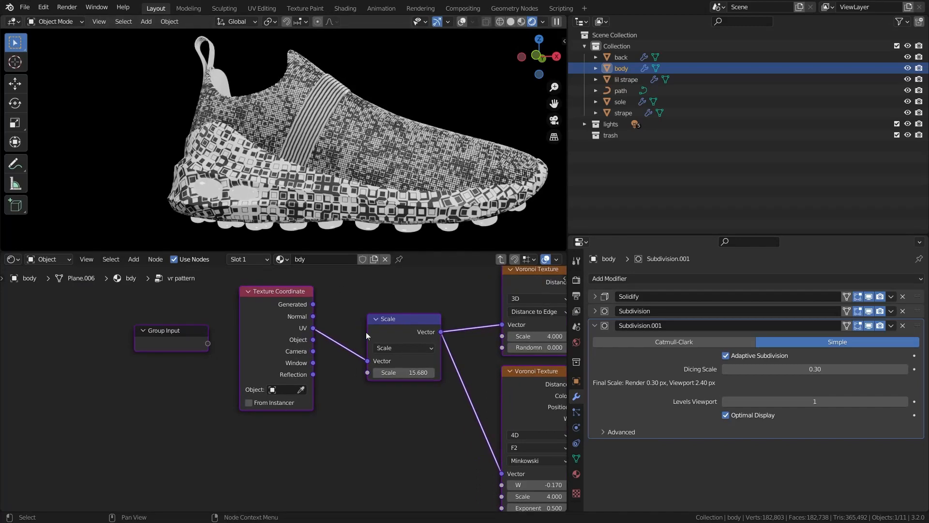
{"action": "scroll", "coordinate": [366, 332], "scroll_direction": "down", "scroll_amount": 1}
{"action": "middle_click_drag", "start_coordinate": [366, 332], "coordinate": [286, 339]}
{"action": "scroll", "coordinate": [285, 339], "scroll_direction": "up", "scroll_amount": 1}
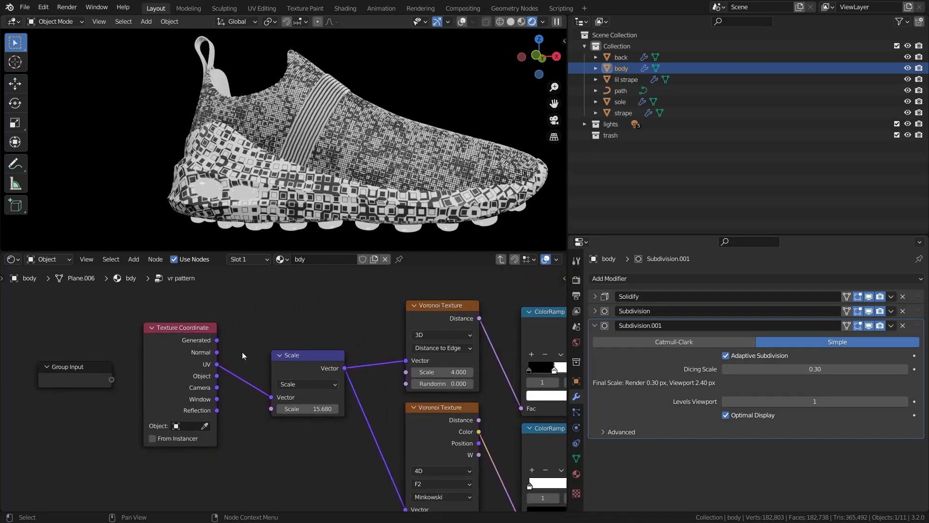
{"action": "key", "text": "Tab"}
- Make the vr pattern group in the body material an independent single-user copy and open it for editing
{"action": "scroll", "coordinate": [263, 352], "scroll_direction": "up", "scroll_amount": 1}
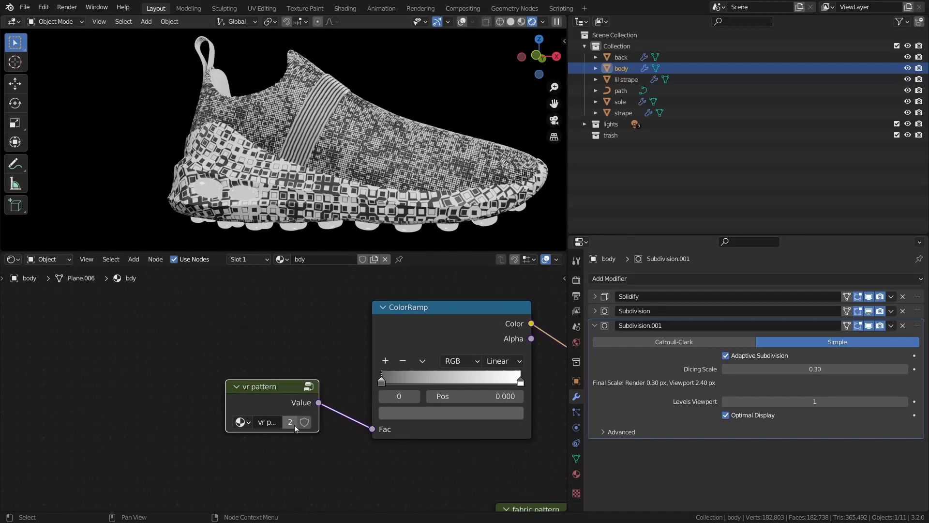
{"action": "scroll", "coordinate": [294, 425], "scroll_direction": "up", "scroll_amount": 1}
{"action": "left_click", "coordinate": [294, 433]}
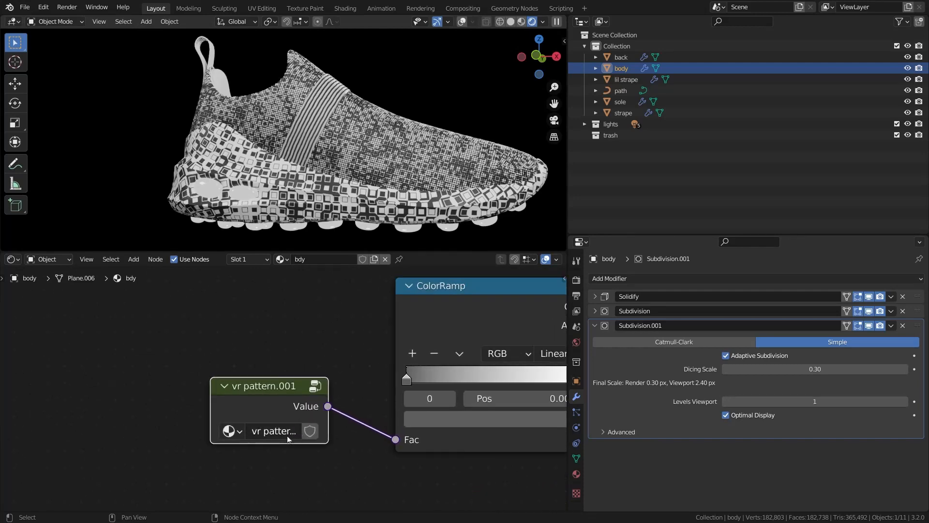
{"action": "left_click", "coordinate": [287, 436]}
{"action": "left_click_drag", "start_coordinate": [277, 403], "coordinate": [258, 415]}
{"action": "key", "text": "Tab"}
{"action": "mouse_move", "coordinate": [310, 429]}
{"action": "left_mouse_down"}
{"action": "mouse_move", "coordinate": [320, 429]}
{"action": "mouse_move", "coordinate": [304, 421]}
{"action": "mouse_move", "coordinate": [328, 420]}
{"action": "left_mouse_up"}
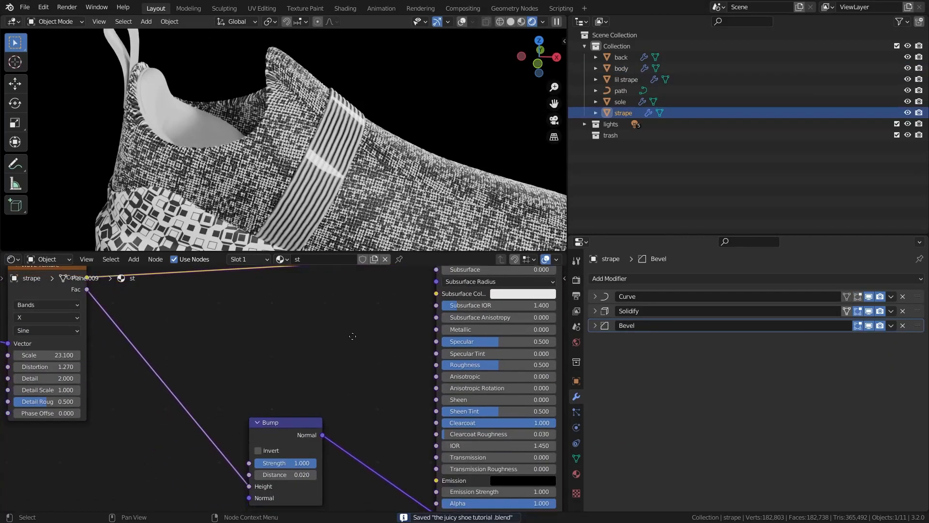
- Set the Wave Texture Scale of the strap's st material to 35 and apply that material to the heel loop (lil strape)
{"action": "middle_click_drag", "start_coordinate": [45, 353], "coordinate": [250, 352]}
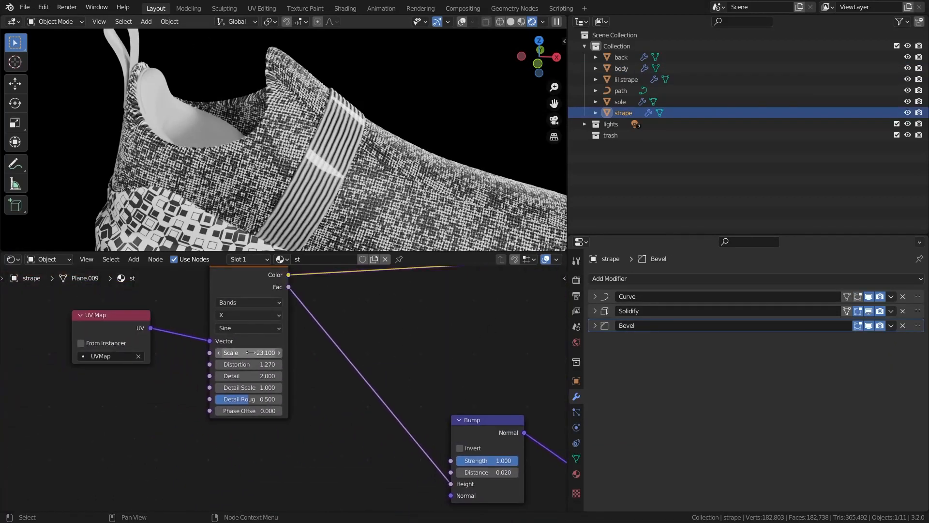
{"action": "left_click_drag", "start_coordinate": [251, 353], "coordinate": [372, 352]}
{"action": "middle_click_drag", "start_coordinate": [228, 87], "coordinate": [269, 246]}
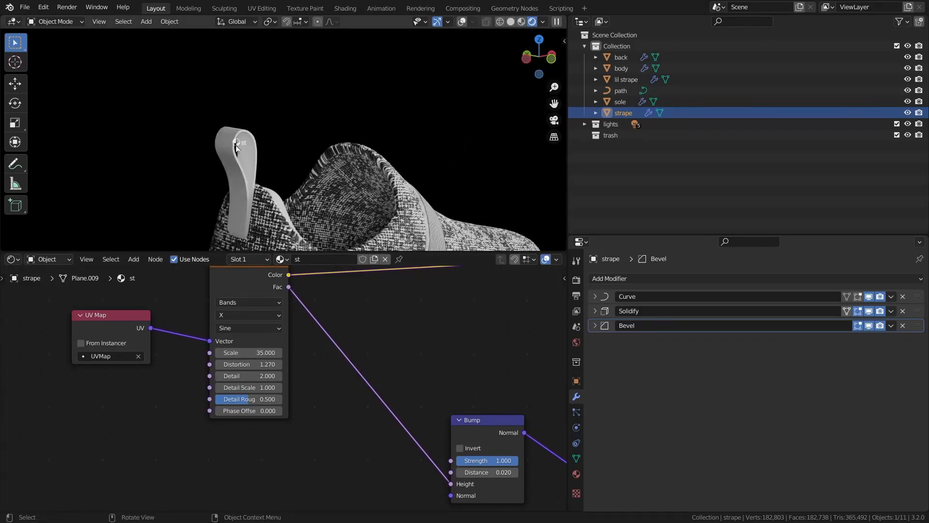
{"action": "middle_click_drag", "start_coordinate": [233, 132], "coordinate": [269, 131]}
{"action": "scroll", "coordinate": [260, 140], "scroll_direction": "up", "scroll_amount": 3}
{"action": "scroll", "coordinate": [277, 132], "scroll_direction": "down", "scroll_amount": 3}
{"action": "scroll", "coordinate": [252, 159], "scroll_direction": "up", "scroll_amount": 4}
{"action": "scroll", "coordinate": [263, 141], "scroll_direction": "up", "scroll_amount": 3}
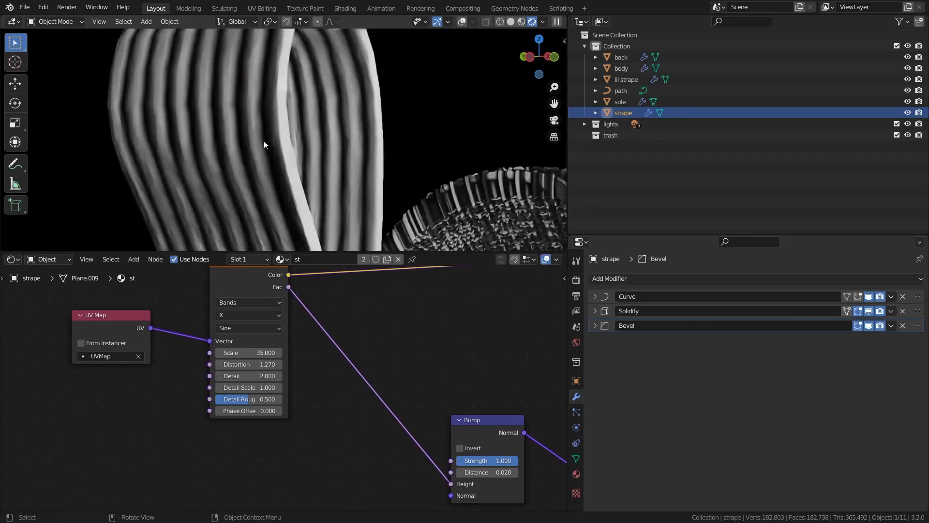
- Select the heel loop and move the st material's UV Map and Wave Texture nodes away from the Bump node
{"action": "left_click", "coordinate": [251, 112]}
{"action": "scroll", "coordinate": [306, 307], "scroll_direction": "down", "scroll_amount": 2}
{"action": "middle_click_drag", "start_coordinate": [399, 371], "coordinate": [341, 319]}
{"action": "scroll", "coordinate": [341, 319], "scroll_direction": "up", "scroll_amount": 2}
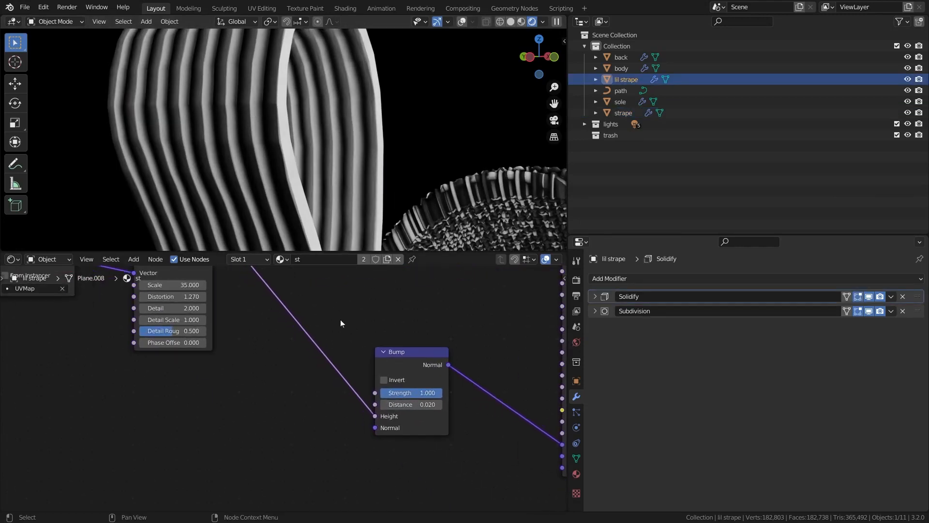
{"action": "scroll", "coordinate": [351, 342], "scroll_direction": "up", "scroll_amount": 1}
{"action": "left_click_drag", "start_coordinate": [254, 429], "coordinate": [28, 319]}
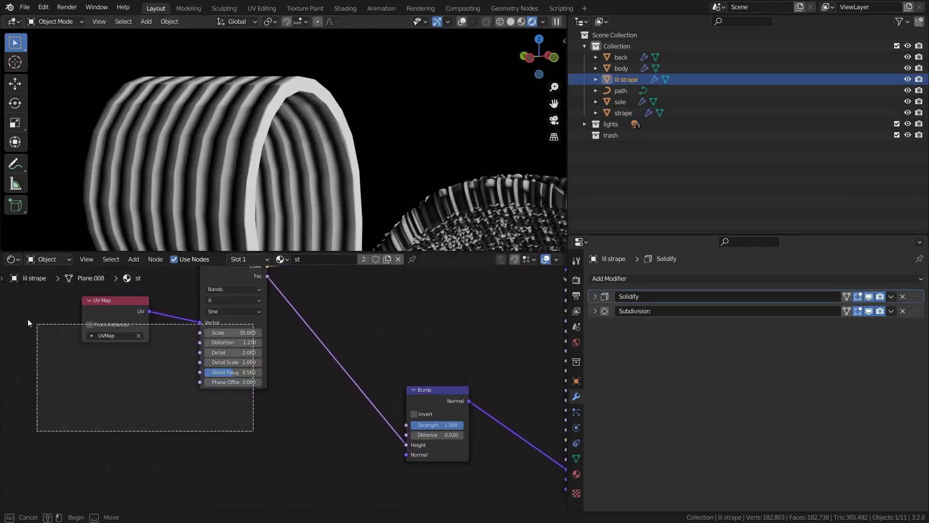
{"action": "middle_click_drag", "start_coordinate": [226, 271], "coordinate": [231, 355]}
{"action": "left_click_drag", "start_coordinate": [230, 356], "coordinate": [100, 356]}
{"action": "middle_click_drag", "start_coordinate": [252, 397], "coordinate": [274, 303]}
- Insert a ColorRamp node between the Wave Texture's Fac output and the Bump node's Height input
{"action": "key", "text": "shift+a"}
{"action": "left_click", "coordinate": [308, 316]}
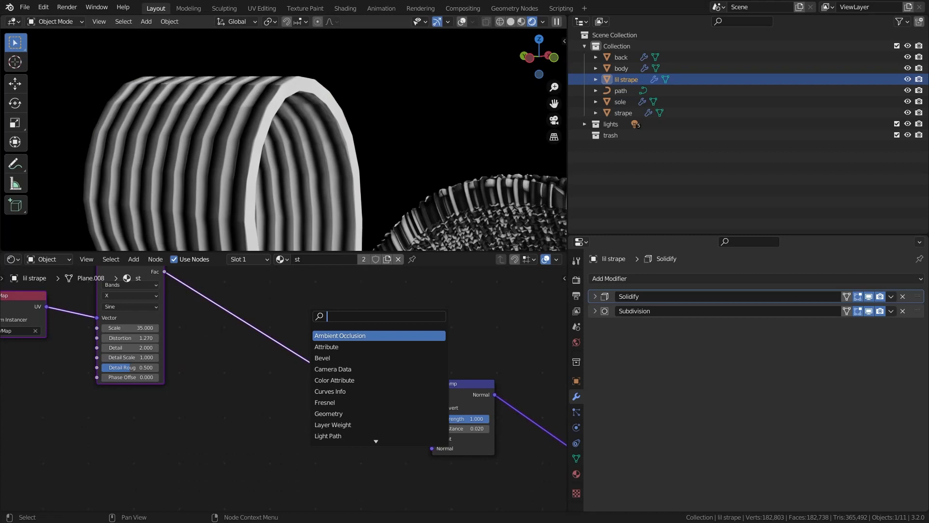
{"action": "type", "text": "c"}
{"action": "left_click", "coordinate": [333, 347]}
{"action": "left_click", "coordinate": [229, 348]}
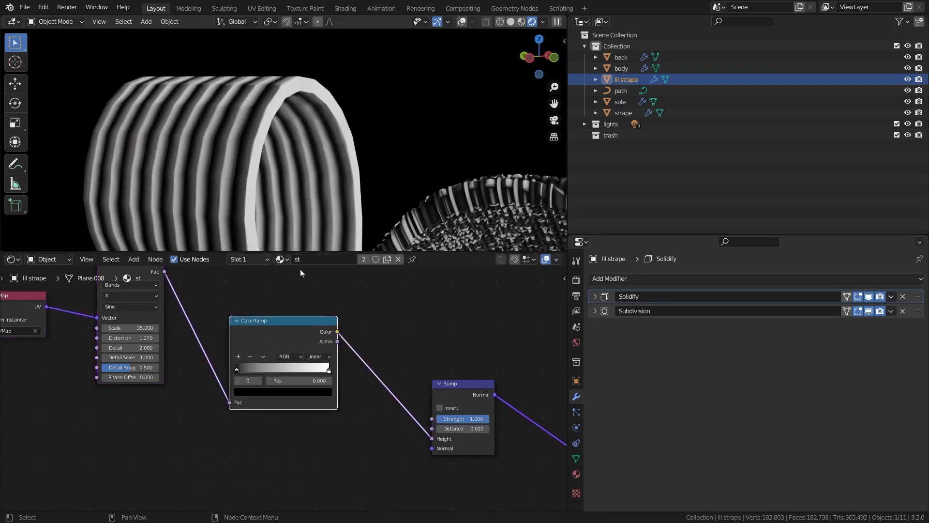
- Set the ColorRamp to B-Spline with its black stop at 0.444, and set the Bump Strength to 0.809
{"action": "scroll", "coordinate": [272, 355], "scroll_direction": "up", "scroll_amount": 1}
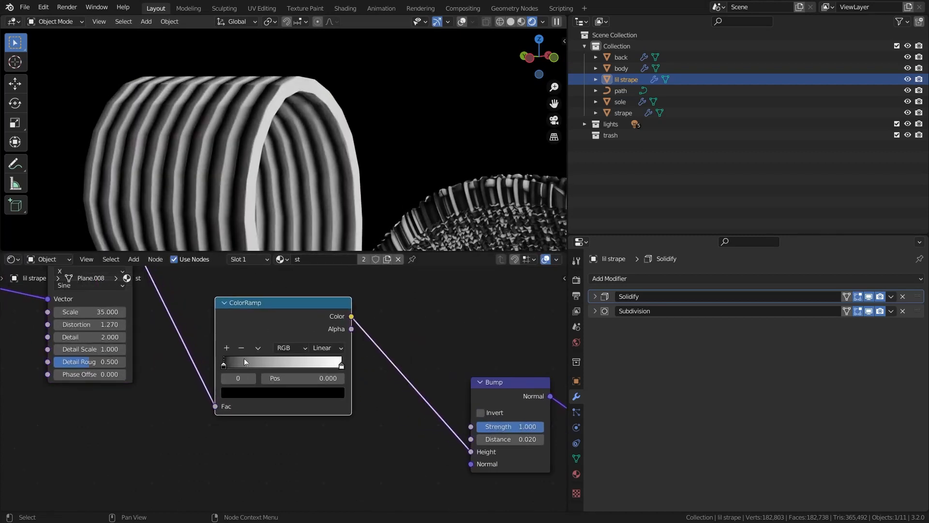
{"action": "left_click", "coordinate": [315, 348]}
{"action": "left_click", "coordinate": [330, 399]}
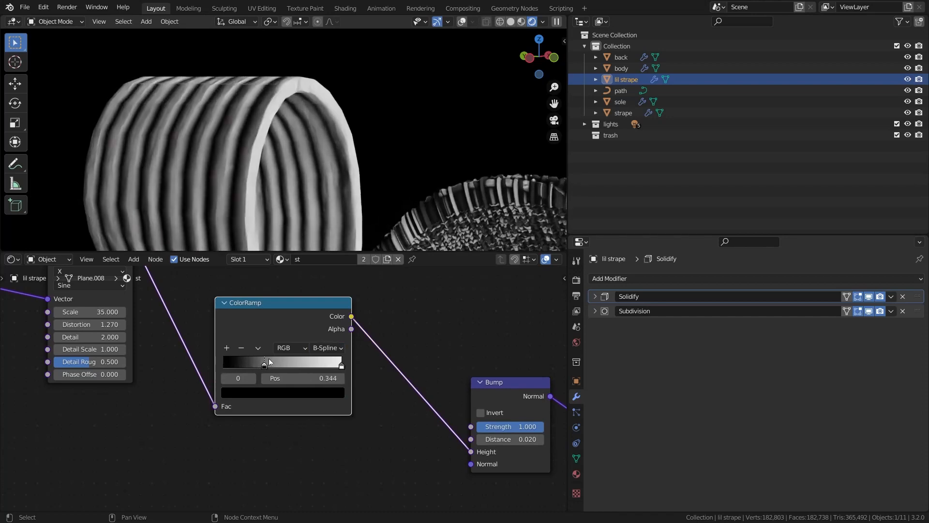
{"action": "left_click_drag", "start_coordinate": [281, 362], "coordinate": [284, 362]}
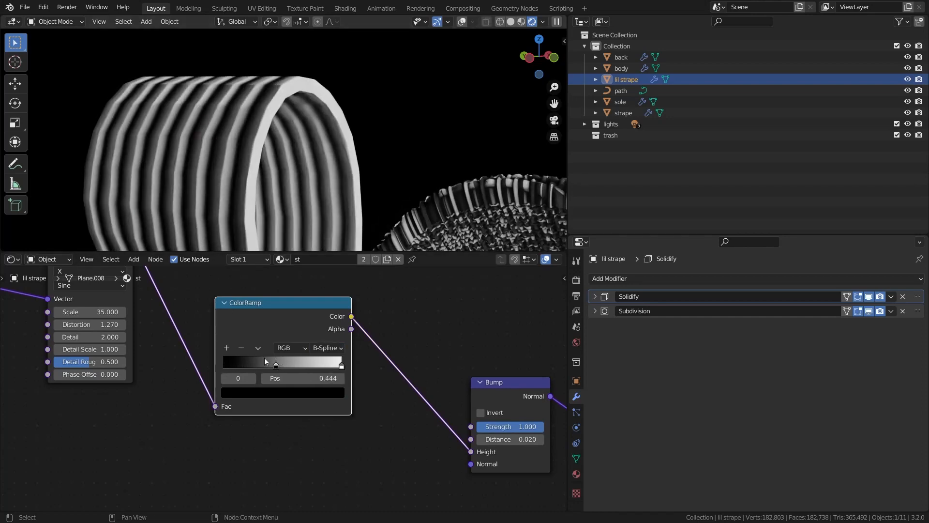
{"action": "left_click_drag", "start_coordinate": [509, 426], "coordinate": [497, 427]}
- Deselect everything, check the ribbed strap and heel loop on the whole shoe, and save the file
{"action": "scroll", "coordinate": [234, 150], "scroll_direction": "down", "scroll_amount": 7}
{"action": "middle_click_drag", "start_coordinate": [233, 150], "coordinate": [304, 173]}
{"action": "left_click", "coordinate": [135, 168]}
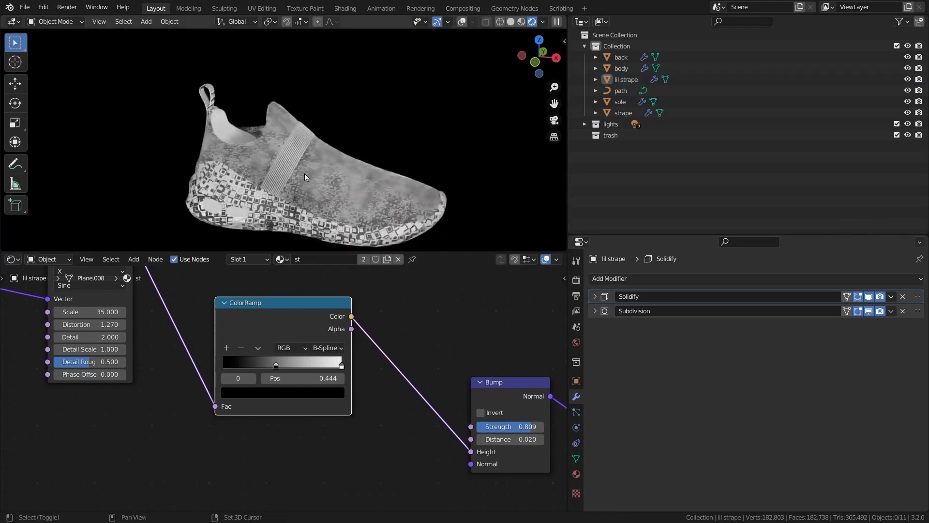
{"action": "scroll", "coordinate": [198, 115], "scroll_direction": "up", "scroll_amount": 4}
{"action": "scroll", "coordinate": [198, 115], "scroll_direction": "down", "scroll_amount": 3}
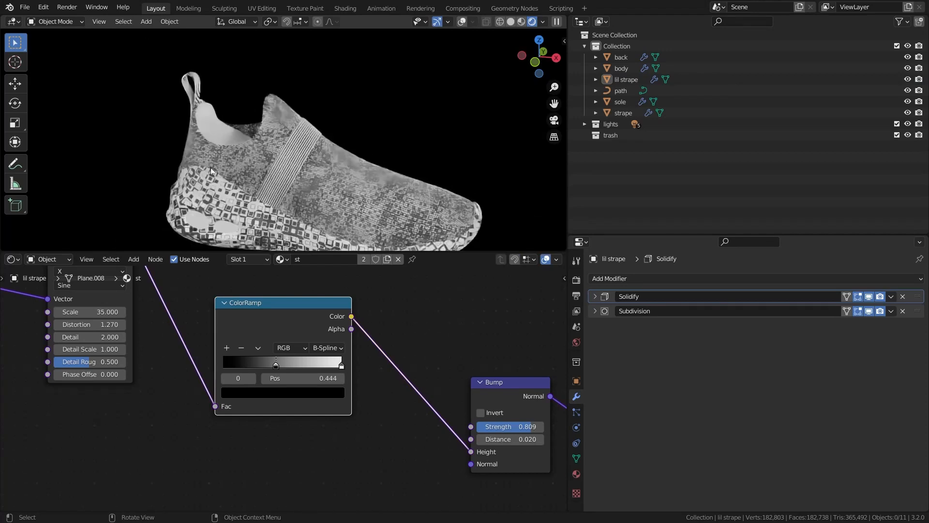
{"action": "key", "text": "ctrl+s"}
- Show the viewport overlays, apply the body's bdy material to the inner back piece, and hide the overlays
{"action": "scroll", "coordinate": [434, 343], "scroll_direction": "down", "scroll_amount": 2}
{"action": "scroll", "coordinate": [434, 343], "scroll_direction": "down", "scroll_amount": 2}
{"action": "middle_click_drag", "start_coordinate": [287, 178], "coordinate": [239, 133]}
{"action": "scroll", "coordinate": [237, 135], "scroll_direction": "up", "scroll_amount": 3}
{"action": "scroll", "coordinate": [223, 121], "scroll_direction": "up", "scroll_amount": 2}
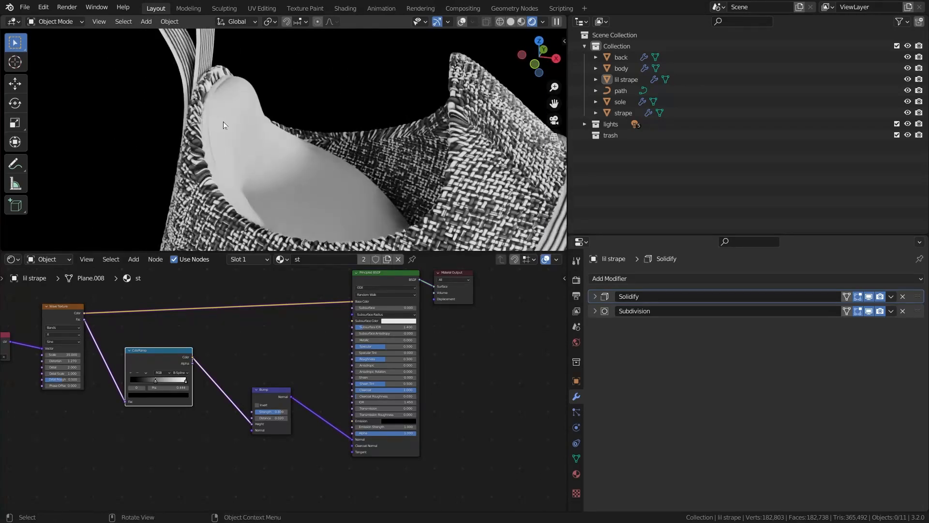
{"action": "scroll", "coordinate": [227, 134], "scroll_direction": "down", "scroll_amount": 2}
{"action": "left_click", "coordinate": [462, 21]}
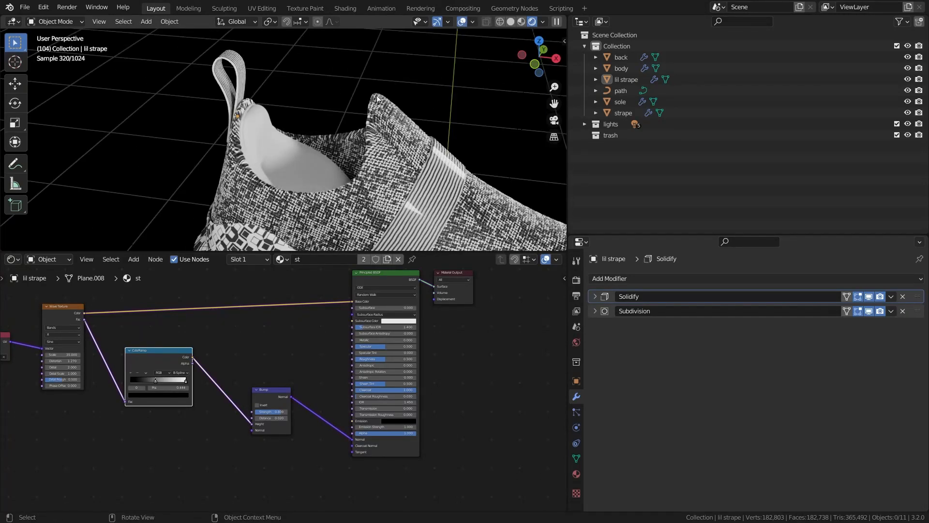
{"action": "middle_click_drag", "start_coordinate": [339, 106], "coordinate": [362, 123]}
{"action": "left_click", "coordinate": [343, 119]}
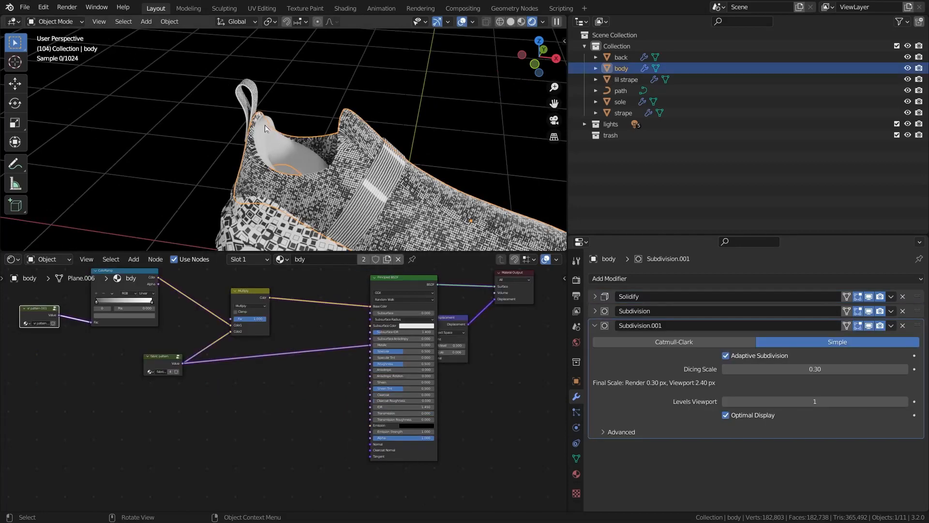
{"action": "scroll", "coordinate": [276, 136], "scroll_direction": "up", "scroll_amount": 2}
{"action": "left_click", "coordinate": [463, 22]}
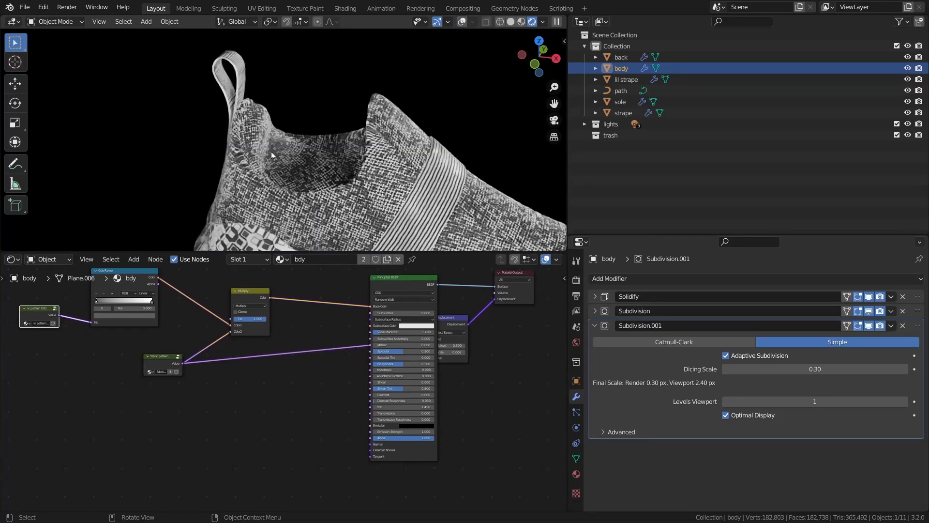
- Inspect the woven heel collar, switch the viewport to solid shading and enter Edit Mode on the back piece
{"action": "scroll", "coordinate": [271, 152], "scroll_direction": "up", "scroll_amount": 8}
{"action": "scroll", "coordinate": [225, 135], "scroll_direction": "down", "scroll_amount": 3}
{"action": "middle_click_drag", "start_coordinate": [224, 135], "coordinate": [254, 173], "text": "shift"}
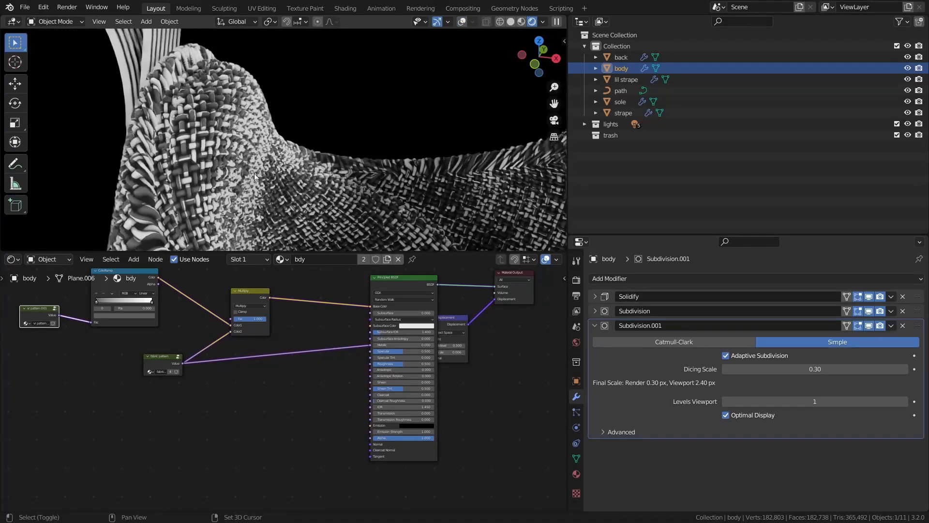
{"action": "left_click", "coordinate": [513, 22]}
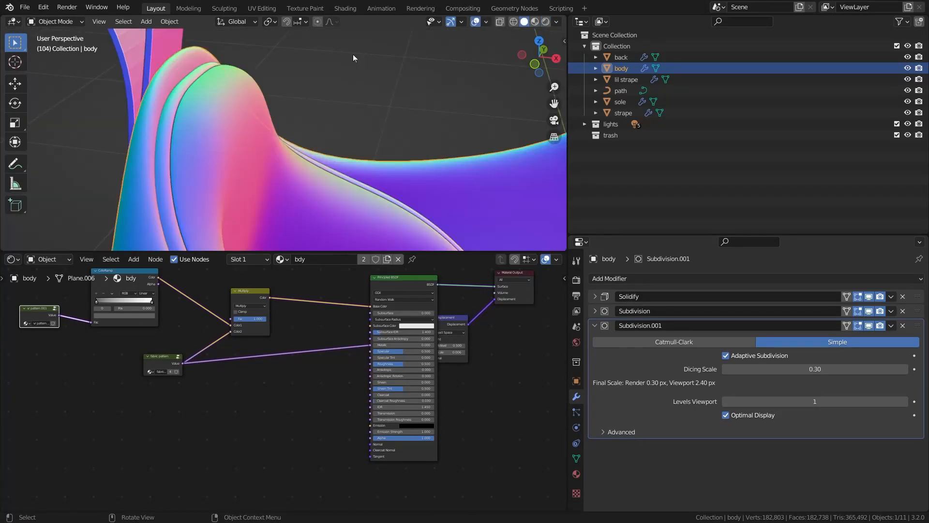
{"action": "middle_click_drag", "start_coordinate": [244, 109], "coordinate": [258, 112]}
{"action": "left_click", "coordinate": [212, 151]}
{"action": "key", "text": "Tab"}
- Select an edge loop along the back piece's border in X-ray view, and turn X-ray and the overlays off
{"action": "middle_click_drag", "start_coordinate": [211, 151], "coordinate": [203, 126]}
{"action": "key", "text": "alt+z"}
{"action": "scroll", "coordinate": [203, 126], "scroll_direction": "up", "scroll_amount": 3}
{"action": "left_click", "coordinate": [81, 79]}
{"action": "scroll", "coordinate": [146, 131], "scroll_direction": "down", "scroll_amount": 3}
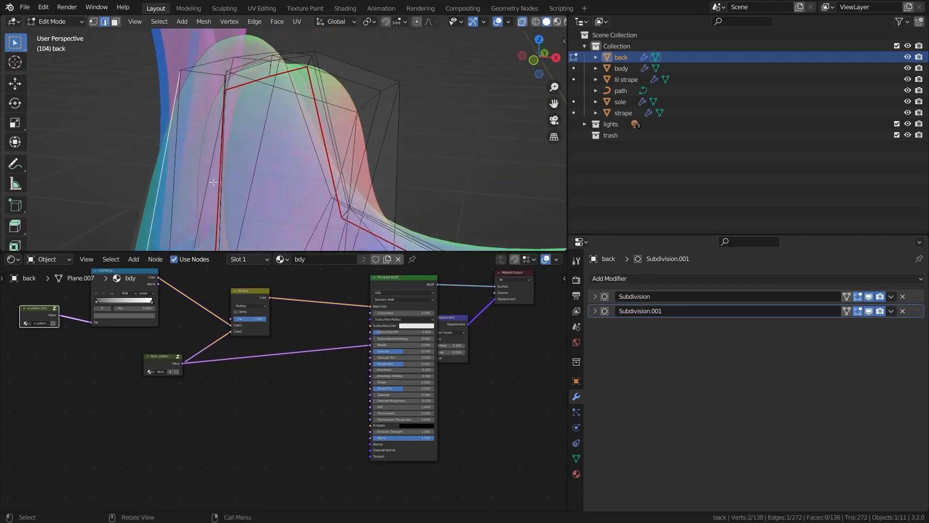
{"action": "scroll", "coordinate": [306, 115], "scroll_direction": "up", "scroll_amount": 4}
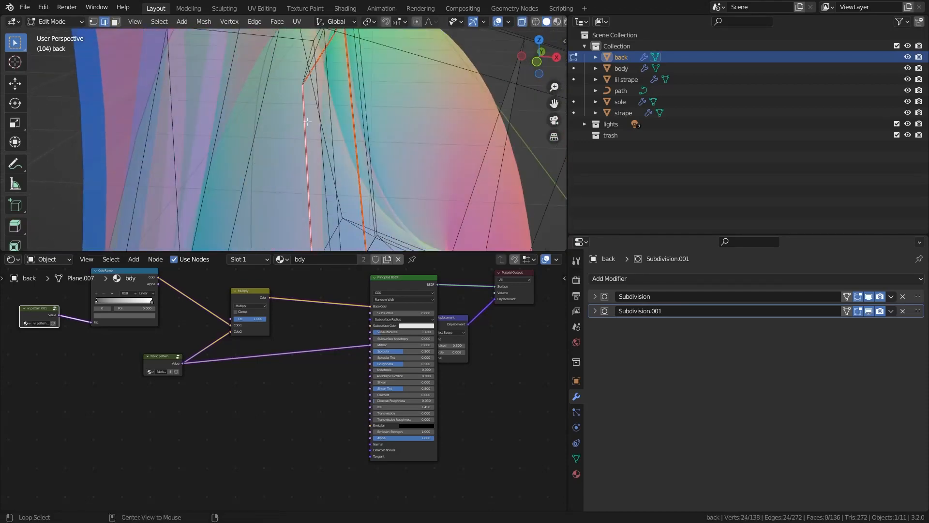
{"action": "key", "text": "alt+z"}
{"action": "left_click", "coordinate": [498, 22]}
{"action": "scroll", "coordinate": [315, 134], "scroll_direction": "down", "scroll_amount": 3}
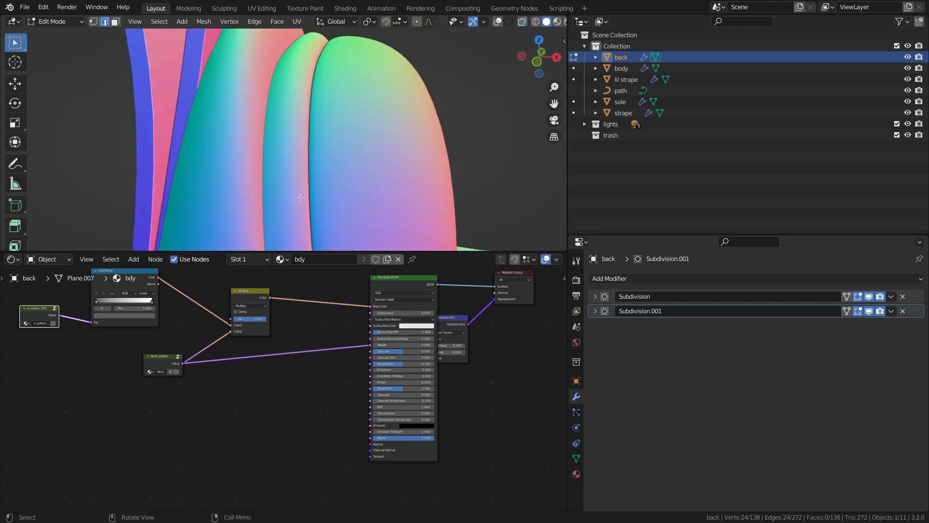
{"action": "middle_click_drag", "start_coordinate": [300, 198], "coordinate": [279, 155]}
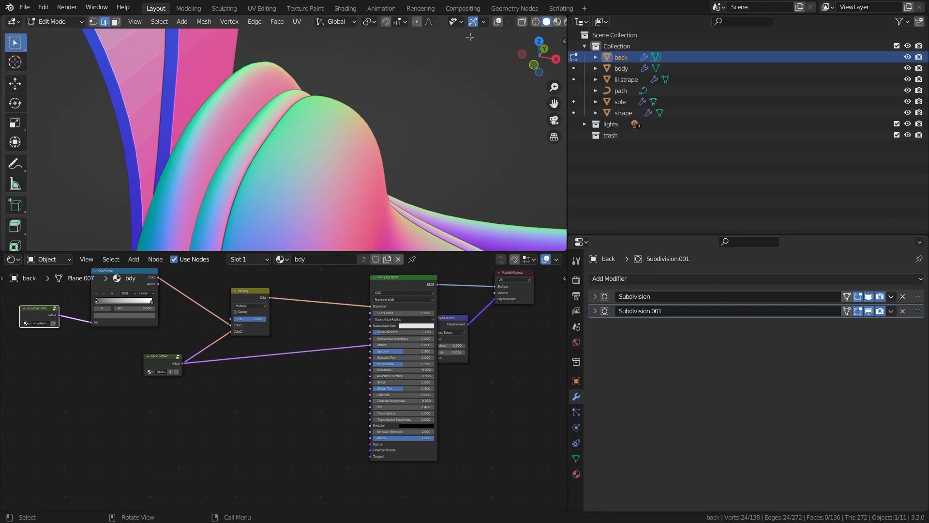
- Show the viewport overlays again and mark the back piece's selected border edge loop as a seam
{"action": "key", "text": "shift+alt+z"}
{"action": "scroll", "coordinate": [244, 169], "scroll_direction": "up", "scroll_amount": 3}
{"action": "right_click", "coordinate": [207, 199]}
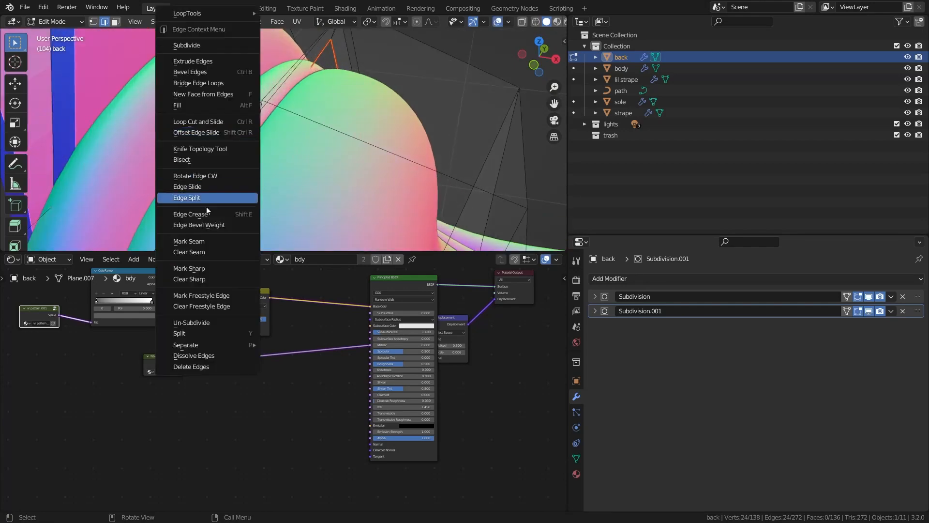
{"action": "left_click", "coordinate": [199, 243]}
- Select the whole back piece mesh and unwrap its UVs with Unwrap
{"action": "middle_click_drag", "start_coordinate": [208, 194], "coordinate": [266, 180]}
{"action": "middle_click_drag", "start_coordinate": [285, 141], "coordinate": [314, 136]}
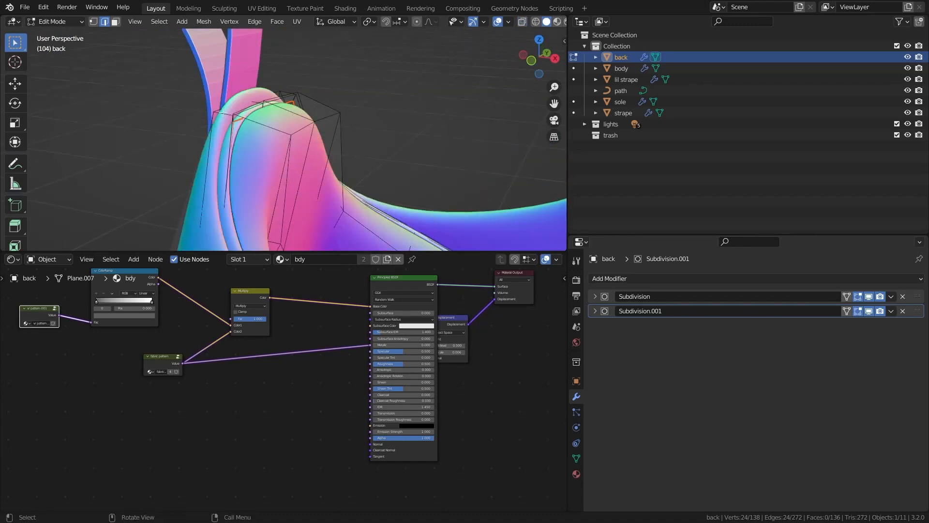
{"action": "key", "text": "a"}
{"action": "key", "text": "u"}
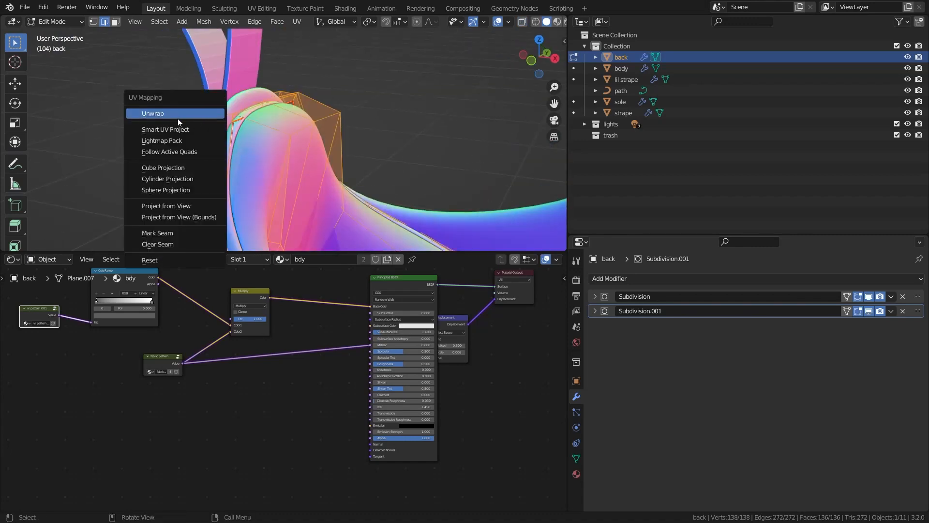
{"action": "left_click", "coordinate": [153, 117]}
- Change the node area to the UV Editor and scale the back piece's UV islands down to about two-thirds size
{"action": "left_click", "coordinate": [15, 260]}
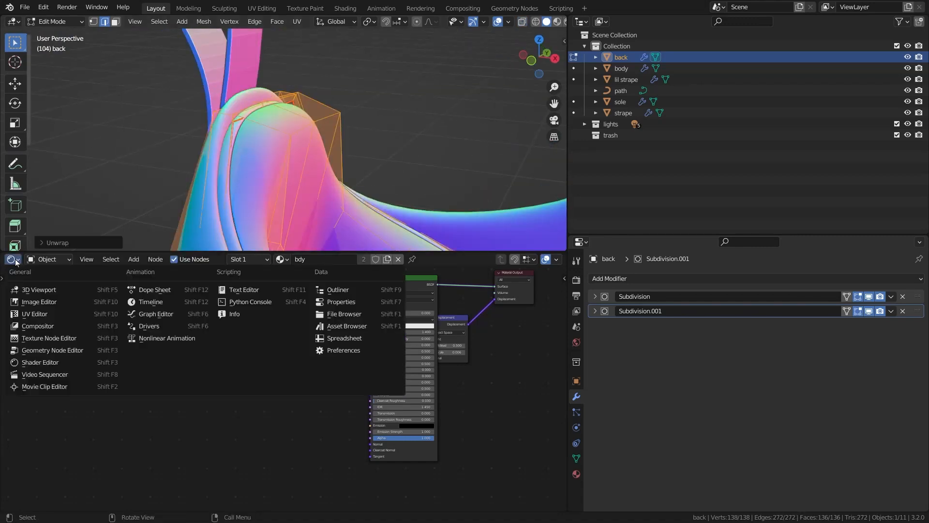
{"action": "left_click", "coordinate": [34, 314]}
{"action": "scroll", "coordinate": [133, 346], "scroll_direction": "down", "scroll_amount": 6}
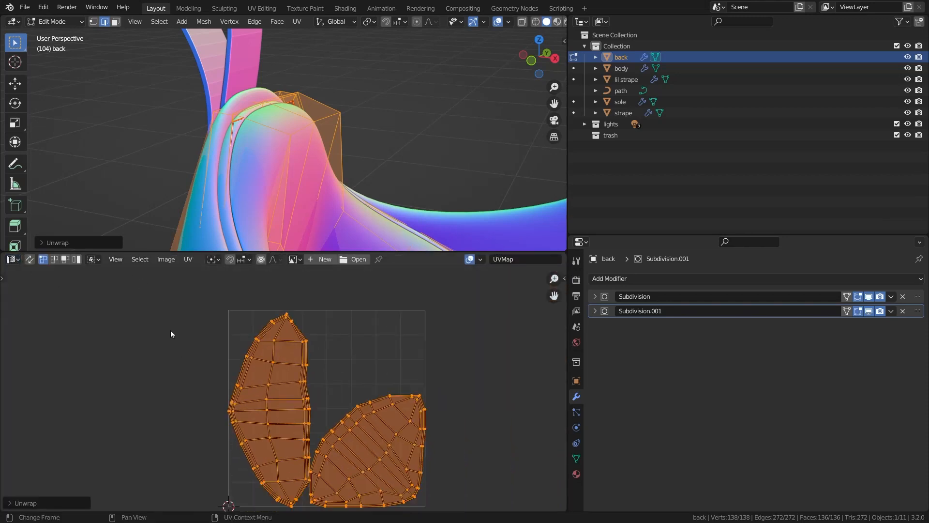
{"action": "key", "text": "s"}
{"action": "left_click", "coordinate": [201, 284]}
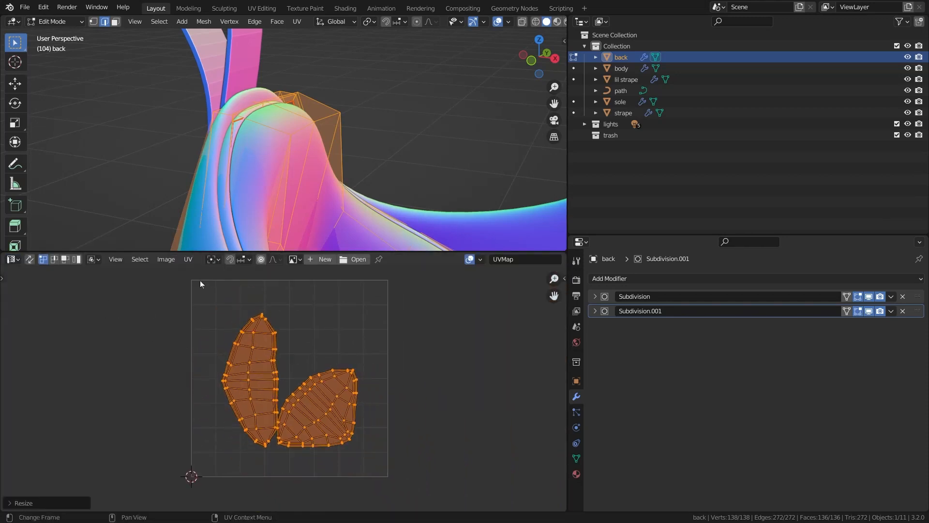
- Change the UV Editor area back to the Shader Editor with the bdy material's nodes in view
{"action": "left_click", "coordinate": [11, 259]}
{"action": "key", "text": "shift+F3"}
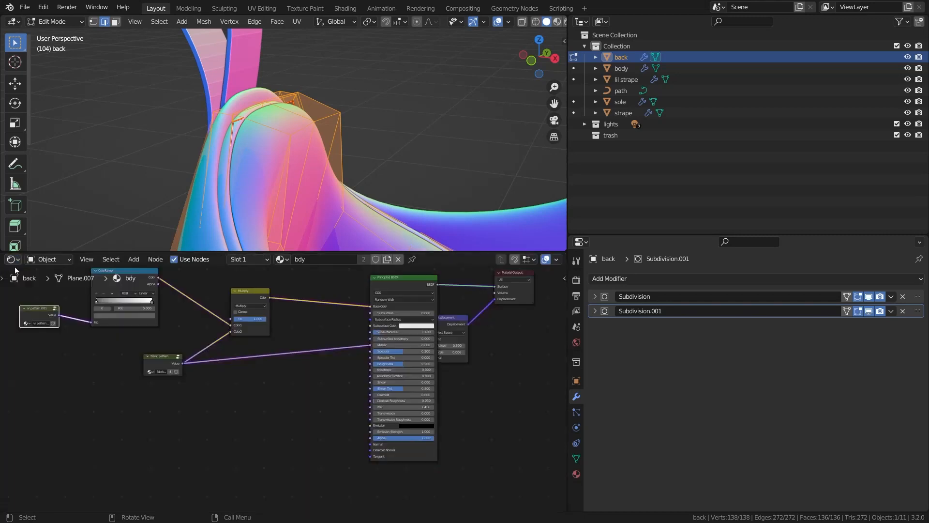
{"action": "scroll", "coordinate": [75, 289], "scroll_direction": "down", "scroll_amount": 3}
{"action": "middle_click_drag", "start_coordinate": [160, 380], "coordinate": [158, 420]}
{"action": "scroll", "coordinate": [185, 405], "scroll_direction": "up", "scroll_amount": 3}
{"action": "left_click", "coordinate": [158, 419]}
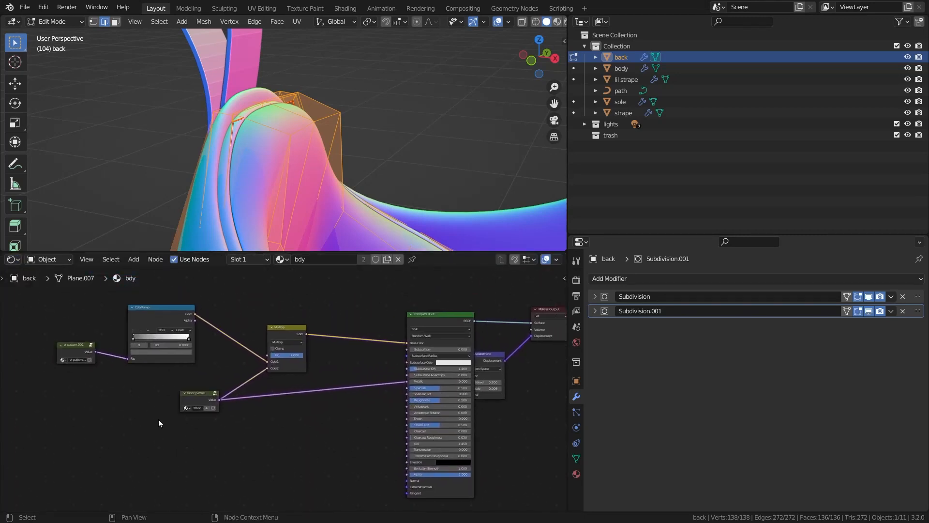
{"action": "scroll", "coordinate": [321, 277], "scroll_direction": "up", "scroll_amount": 2}
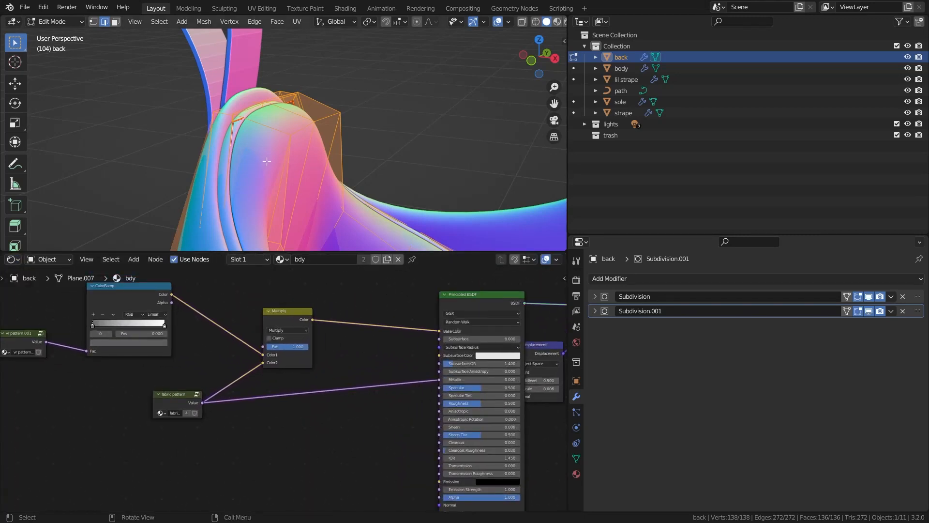
- Return the back piece to Object Mode and switch the viewport to rendered shading
{"action": "key", "text": "Tab"}
{"action": "scroll", "coordinate": [277, 159], "scroll_direction": "down", "scroll_amount": 4}
{"action": "middle_click_drag", "start_coordinate": [277, 159], "coordinate": [287, 166]}
{"action": "middle_click_drag", "start_coordinate": [271, 277], "coordinate": [211, 259], "text": "shift"}
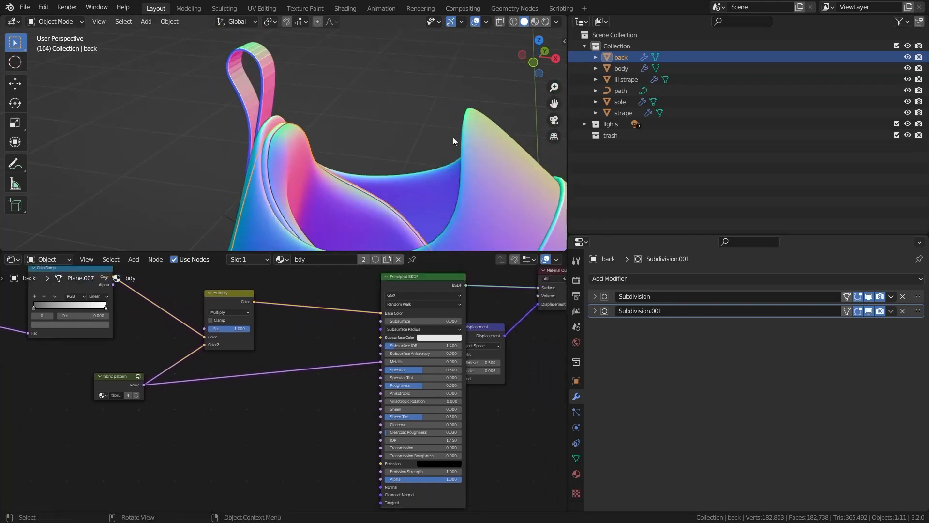
{"action": "left_click", "coordinate": [545, 23]}
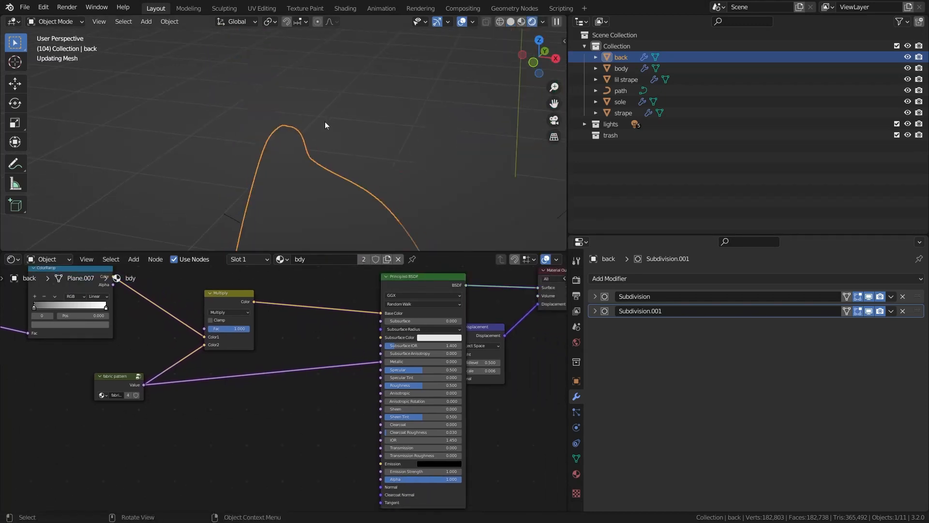
{"action": "scroll", "coordinate": [324, 131], "scroll_direction": "down", "scroll_amount": 3}
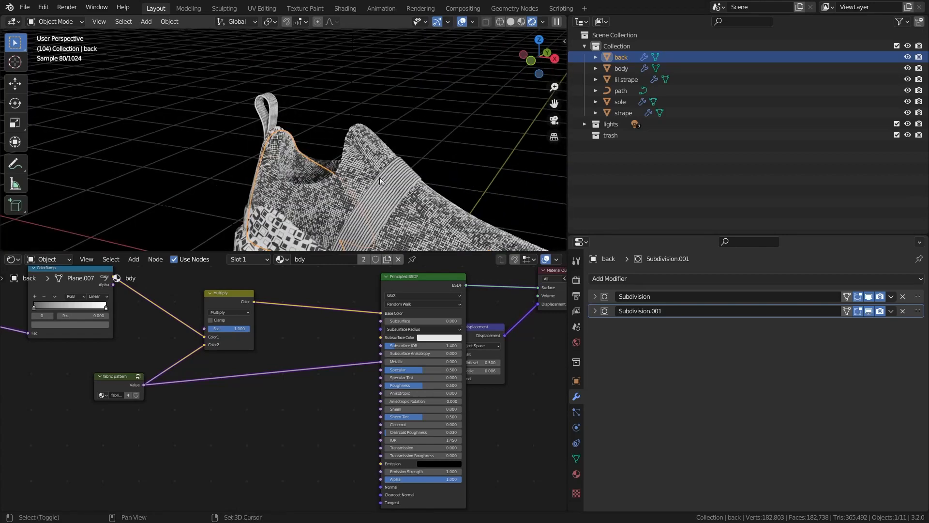
{"action": "scroll", "coordinate": [121, 123], "scroll_direction": "up", "scroll_amount": 5}
- Make the back piece's bdy material a single-user copy, separate from the shoe body's material
{"action": "left_click", "coordinate": [364, 259]}
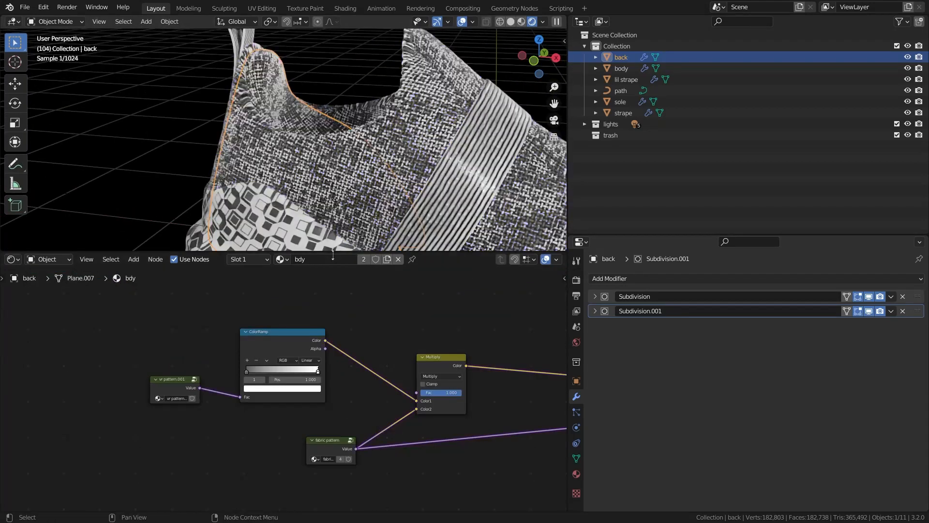
{"action": "scroll", "coordinate": [297, 153], "scroll_direction": "up", "scroll_amount": 3}
{"action": "middle_click_drag", "start_coordinate": [297, 153], "coordinate": [275, 182]}
- Connect the fabric pattern group's Value directly to the Principled BSDF's Base Color and delete the Multiply node
{"action": "scroll", "coordinate": [289, 374], "scroll_direction": "down", "scroll_amount": 1}
{"action": "middle_click_drag", "start_coordinate": [289, 373], "coordinate": [197, 377]}
{"action": "scroll", "coordinate": [93, 391], "scroll_direction": "up", "scroll_amount": 3}
{"action": "middle_click_drag", "start_coordinate": [93, 391], "coordinate": [144, 398]}
{"action": "middle_click_drag", "start_coordinate": [365, 460], "coordinate": [306, 430]}
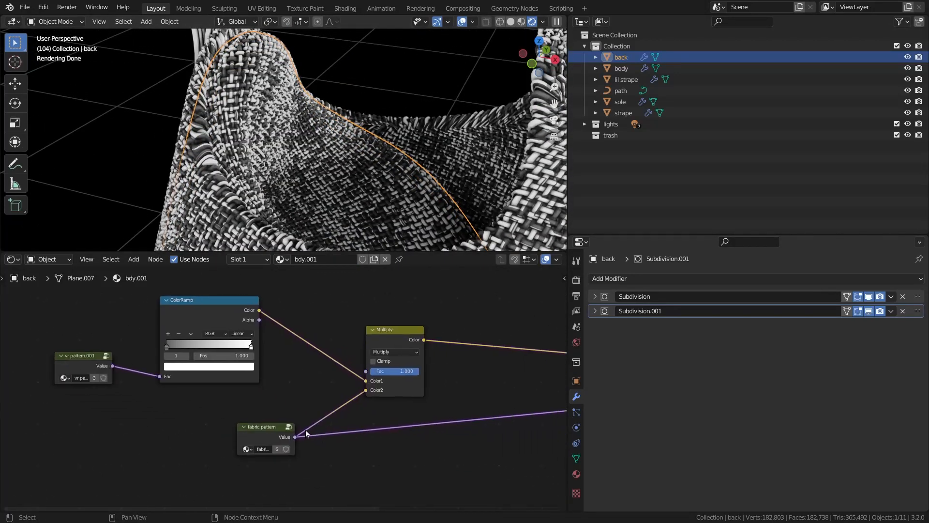
{"action": "scroll", "coordinate": [306, 430], "scroll_direction": "up", "scroll_amount": 2}
{"action": "left_click_drag", "start_coordinate": [275, 437], "coordinate": [252, 455]}
{"action": "scroll", "coordinate": [269, 437], "scroll_direction": "down", "scroll_amount": 1}
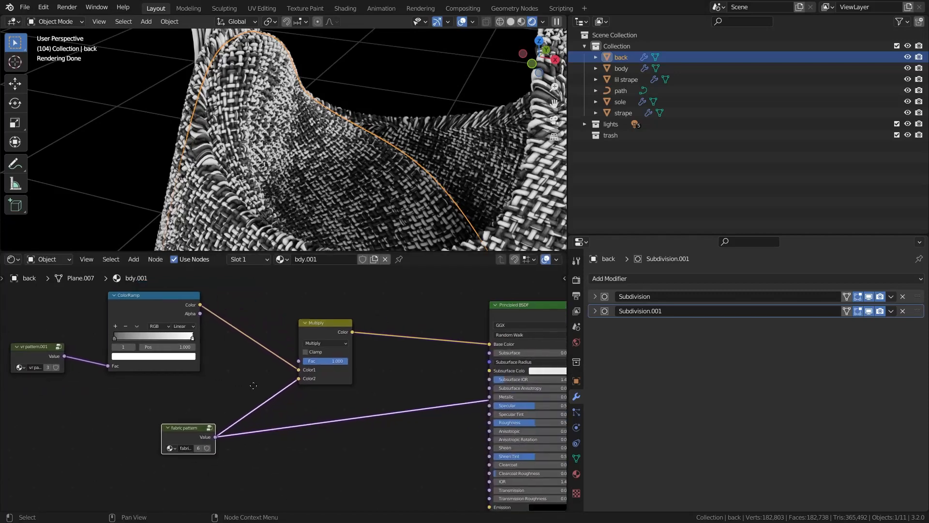
{"action": "middle_click_drag", "start_coordinate": [314, 382], "coordinate": [251, 377]}
{"action": "left_click_drag", "start_coordinate": [235, 371], "coordinate": [438, 340]}
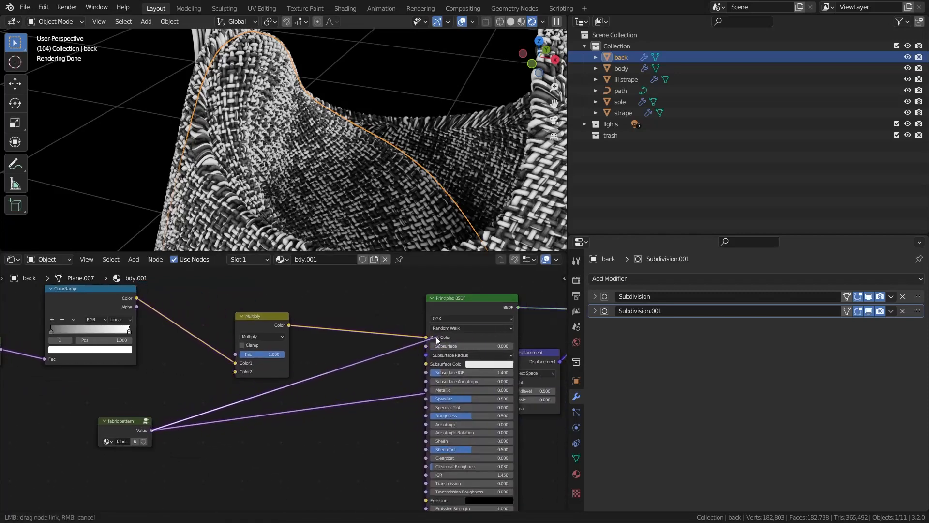
{"action": "key", "text": "x"}
- Delete the unused ColorRamp and vr pattern.001 nodes from the back piece's material
{"action": "middle_click_drag", "start_coordinate": [73, 317], "coordinate": [216, 333]}
{"action": "scroll", "coordinate": [217, 333], "scroll_direction": "down", "scroll_amount": 1}
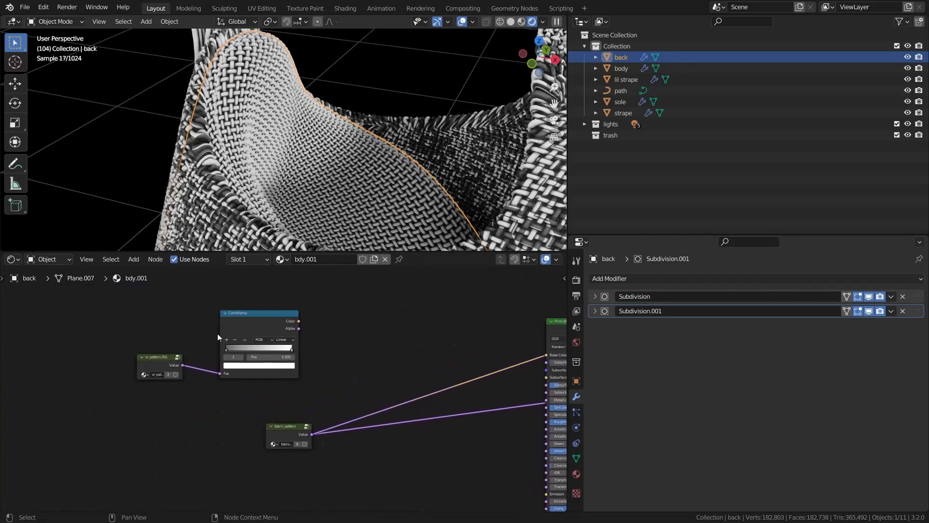
{"action": "left_click", "coordinate": [234, 328]}
{"action": "key", "text": "x"}
{"action": "left_click", "coordinate": [155, 361]}
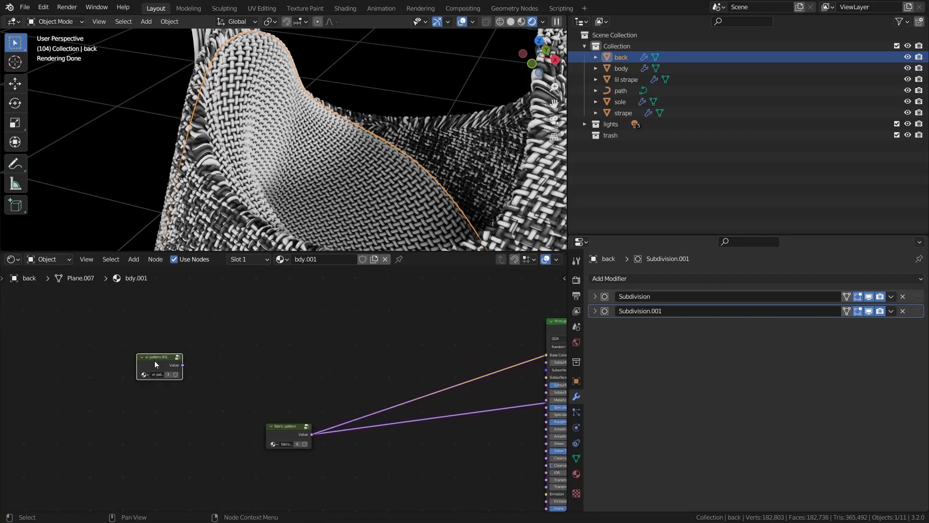
{"action": "key", "text": "x"}
- Move the Displacement node out from behind the Principled BSDF to just below the Material Output
{"action": "middle_click_drag", "start_coordinate": [452, 456], "coordinate": [211, 407]}
{"action": "scroll", "coordinate": [331, 374], "scroll_direction": "up", "scroll_amount": 3}
{"action": "scroll", "coordinate": [212, 407], "scroll_direction": "down", "scroll_amount": 1}
{"action": "middle_click_drag", "start_coordinate": [448, 313], "coordinate": [325, 372]}
{"action": "left_click_drag", "start_coordinate": [323, 366], "coordinate": [416, 362]}
{"action": "scroll", "coordinate": [315, 402], "scroll_direction": "down", "scroll_amount": 2}
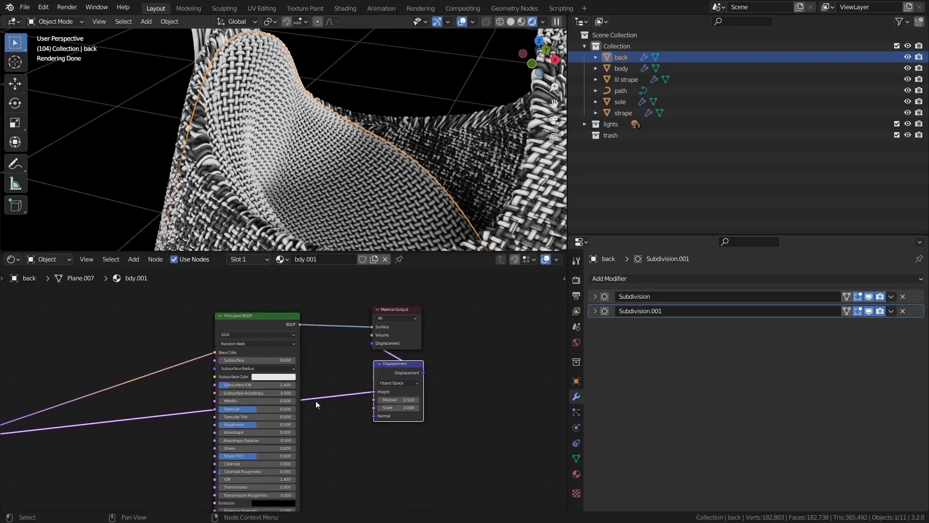
- Connect the fabric pattern group's Value to the Principled BSDF's Alpha
{"action": "middle_click_drag", "start_coordinate": [238, 436], "coordinate": [387, 350]}
{"action": "middle_click_drag", "start_coordinate": [277, 171], "coordinate": [264, 216]}
{"action": "scroll", "coordinate": [281, 383], "scroll_direction": "up", "scroll_amount": 1}
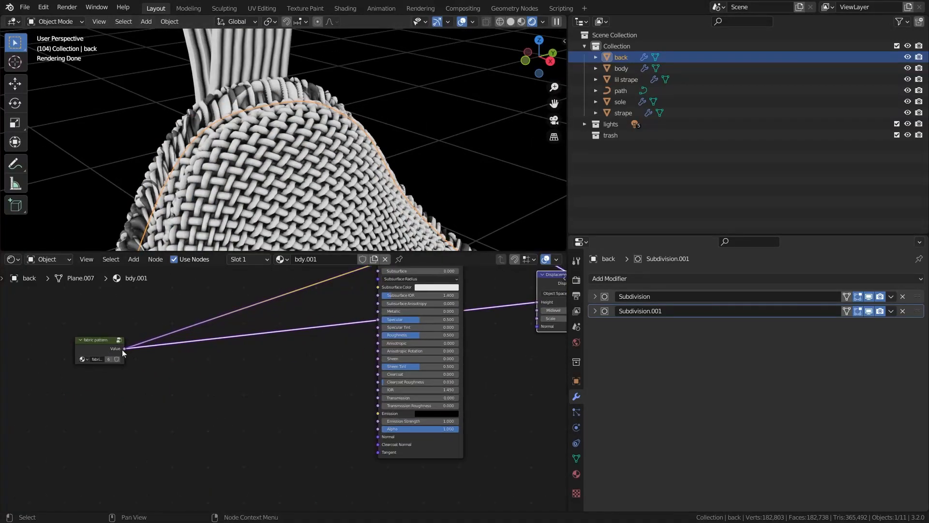
{"action": "left_click_drag", "start_coordinate": [124, 349], "coordinate": [329, 414]}
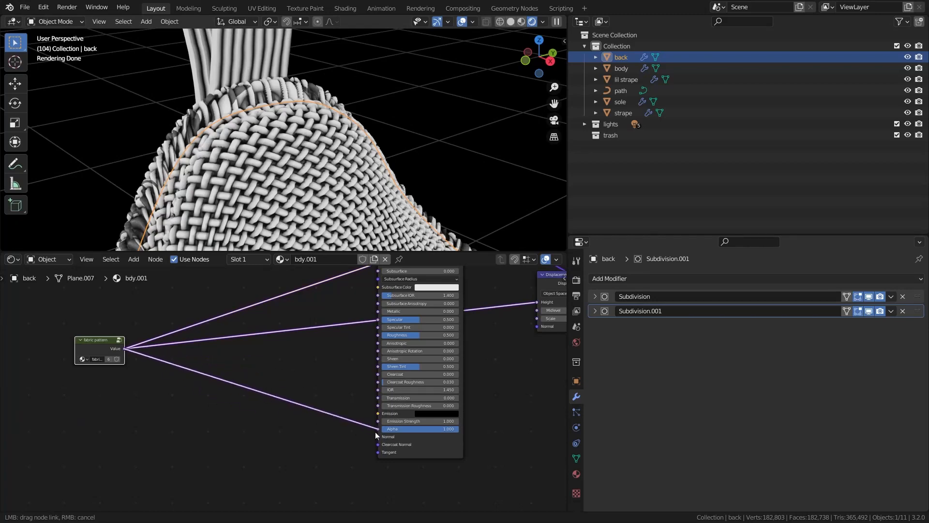
{"action": "left_click_drag", "start_coordinate": [376, 432], "coordinate": [376, 430]}
- Insert a Math node on the fabric pattern's Alpha link, set to Greater Than with a threshold of 0
{"action": "key", "text": "shift+a"}
{"action": "left_click", "coordinate": [327, 375]}
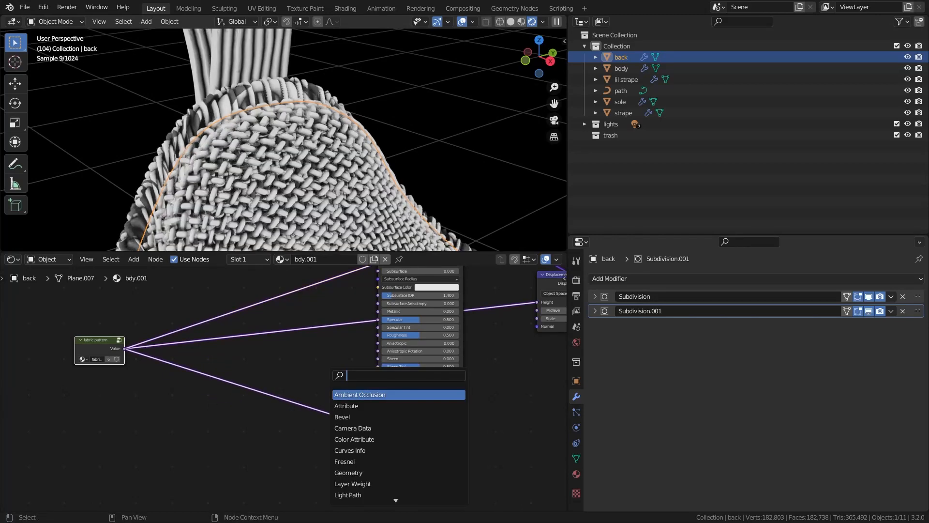
{"action": "key", "text": "Return"}
{"action": "left_click", "coordinate": [296, 397]}
{"action": "left_click", "coordinate": [296, 397]}
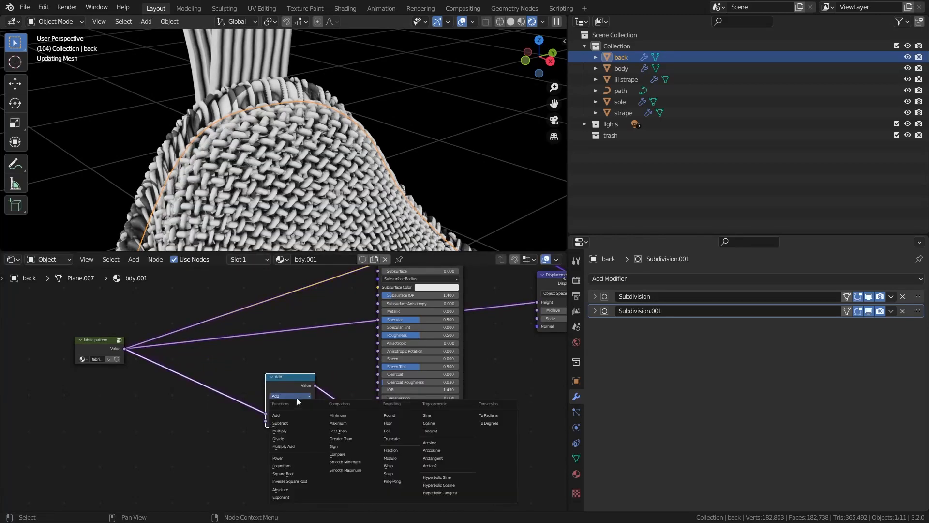
{"action": "left_click", "coordinate": [352, 437]}
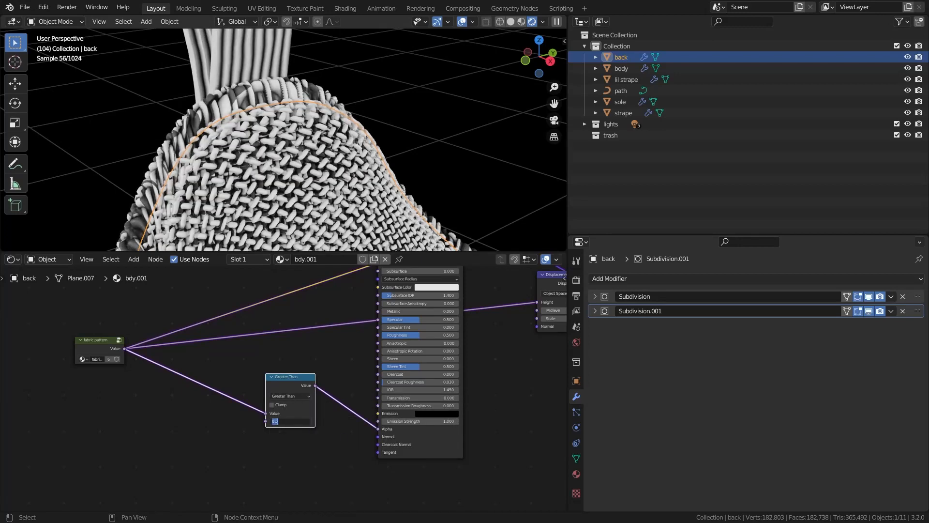
{"action": "scroll", "coordinate": [183, 123], "scroll_direction": "down", "scroll_amount": 2}
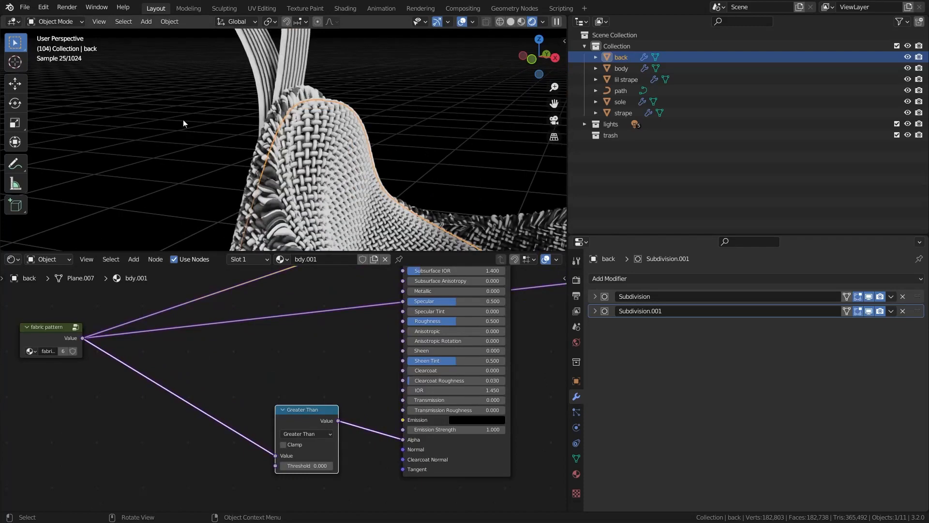
- Set the Principled BSDF's Roughness to 1.000 in the back piece's material
{"action": "middle_click_drag", "start_coordinate": [290, 277], "coordinate": [279, 379]}
{"action": "middle_click_drag", "start_coordinate": [264, 334], "coordinate": [247, 359]}
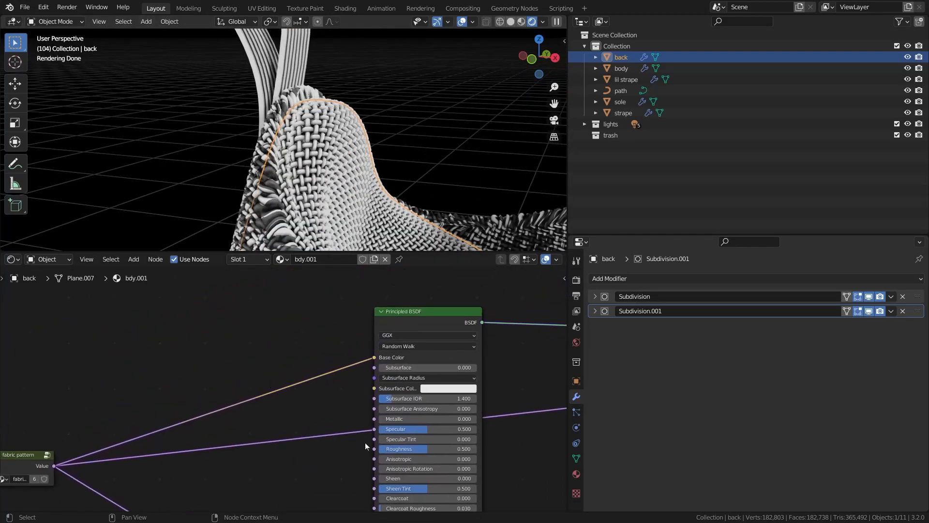
{"action": "left_click_drag", "start_coordinate": [400, 449], "coordinate": [450, 449]}
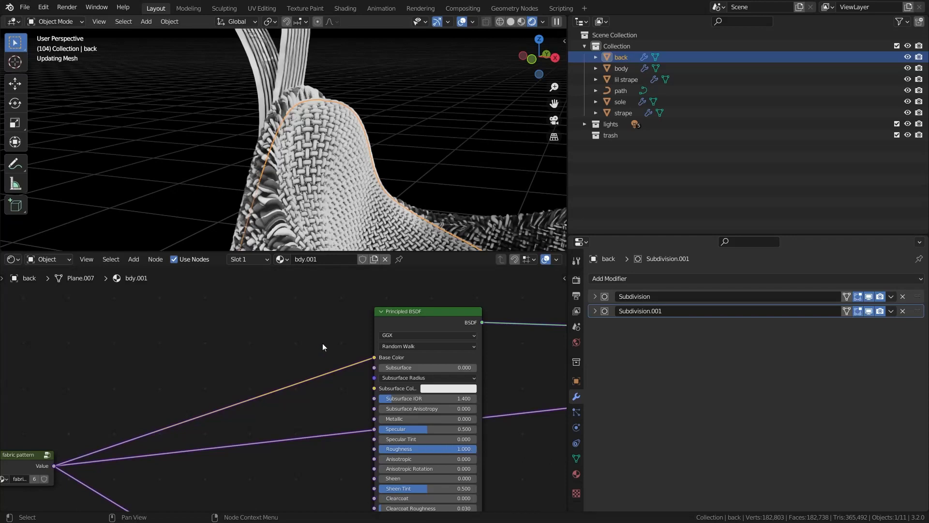
- Insert a ColorRamp between the fabric pattern and Base Color, and set its first stop to dark grey with value 0.130
{"action": "left_click", "coordinate": [268, 328]}
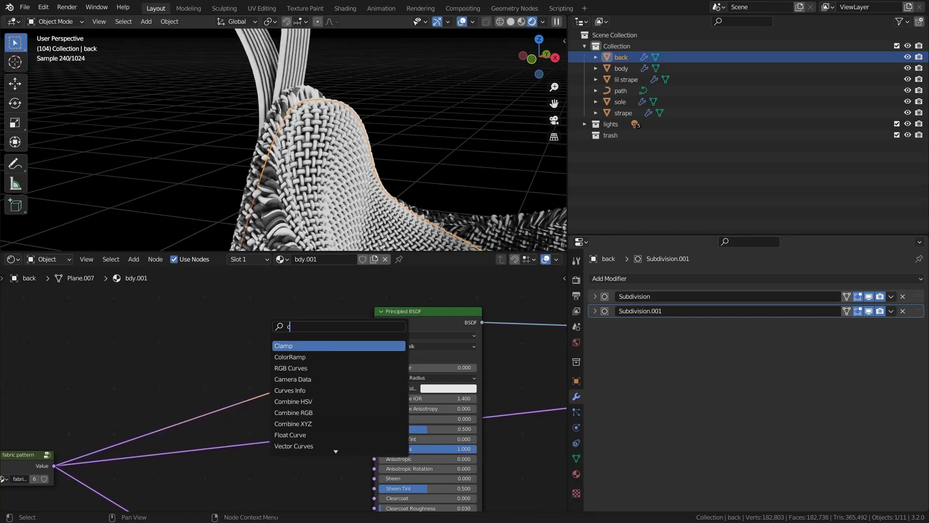
{"action": "left_click", "coordinate": [290, 357]}
{"action": "left_click", "coordinate": [260, 367]}
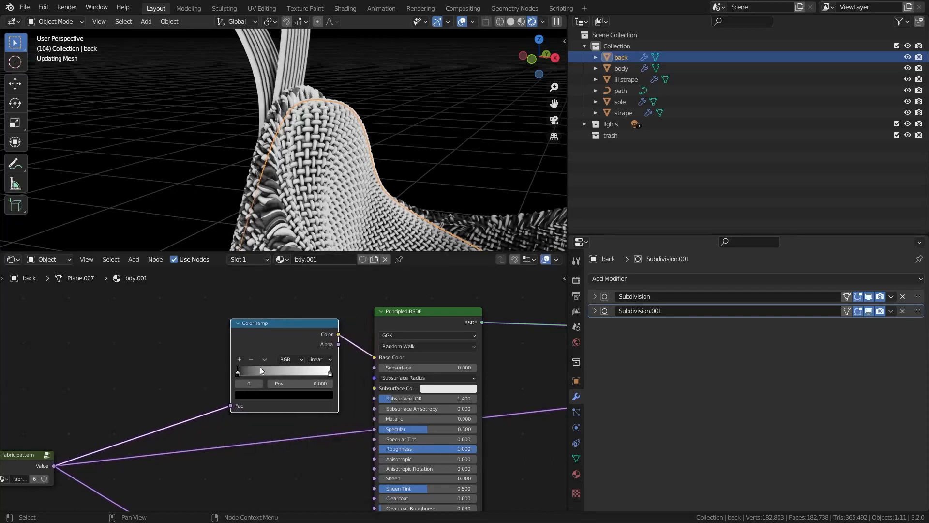
{"action": "left_click", "coordinate": [268, 395]}
{"action": "left_click", "coordinate": [315, 307]}
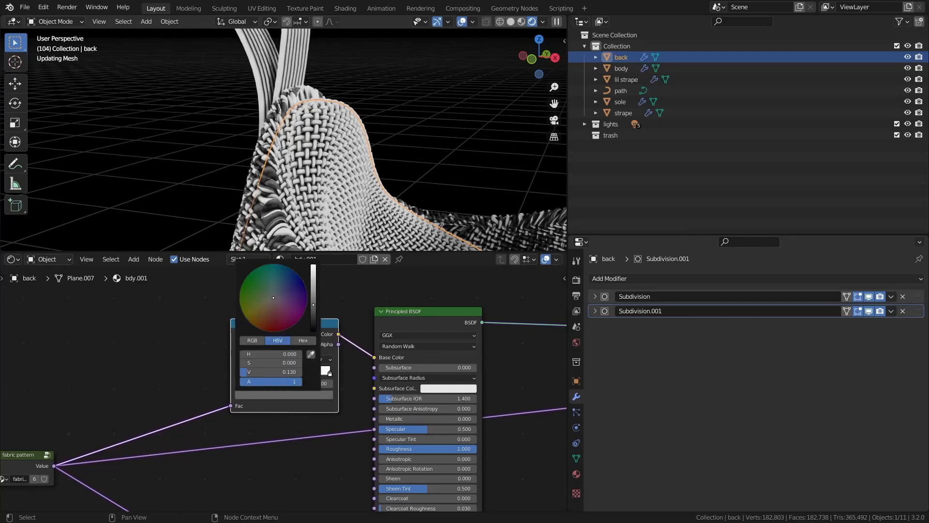
{"action": "scroll", "coordinate": [265, 138], "scroll_direction": "down", "scroll_amount": 2}
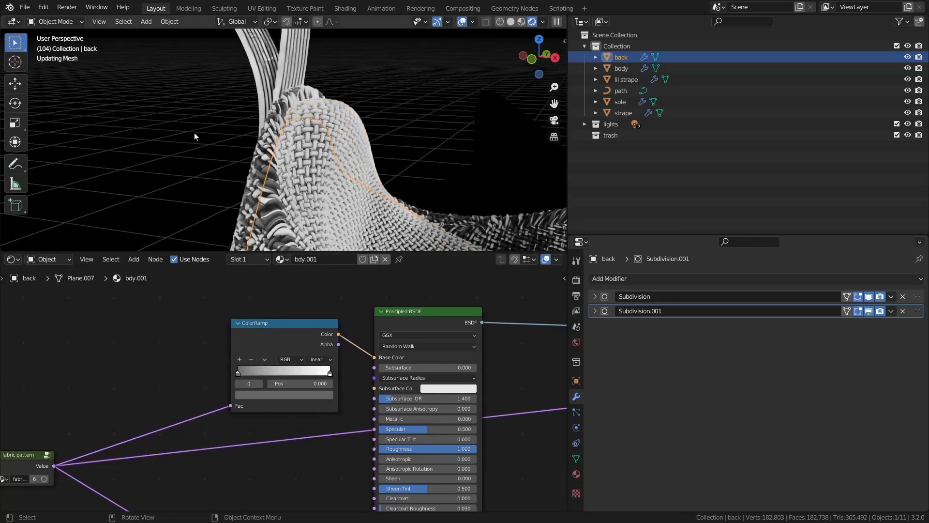
- Deselect everything, hide the overlays, and inspect the inner back fabric and the whole shoe in the rendered view
{"action": "left_click", "coordinate": [193, 133]}
{"action": "scroll", "coordinate": [378, 147], "scroll_direction": "down", "scroll_amount": 3}
{"action": "left_click", "coordinate": [461, 21]}
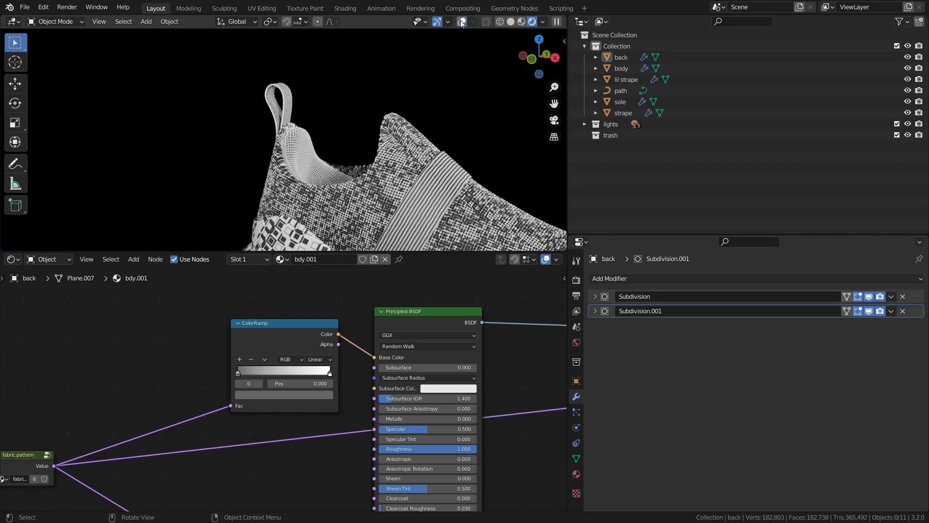
{"action": "middle_click_drag", "start_coordinate": [435, 121], "coordinate": [349, 158]}
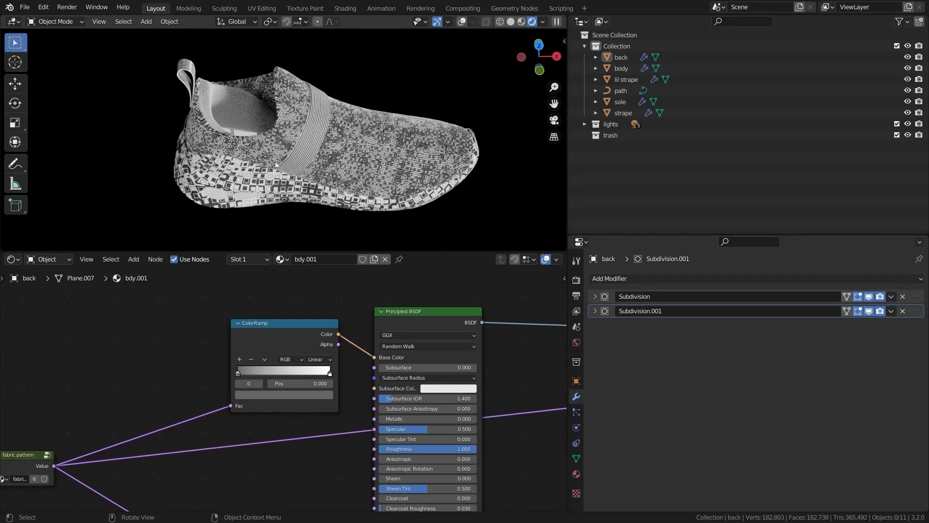
{"action": "scroll", "coordinate": [262, 138], "scroll_direction": "up", "scroll_amount": 6}
{"action": "middle_click_drag", "start_coordinate": [262, 138], "coordinate": [344, 207], "text": "shift"}
{"action": "scroll", "coordinate": [329, 208], "scroll_direction": "up", "scroll_amount": 3}
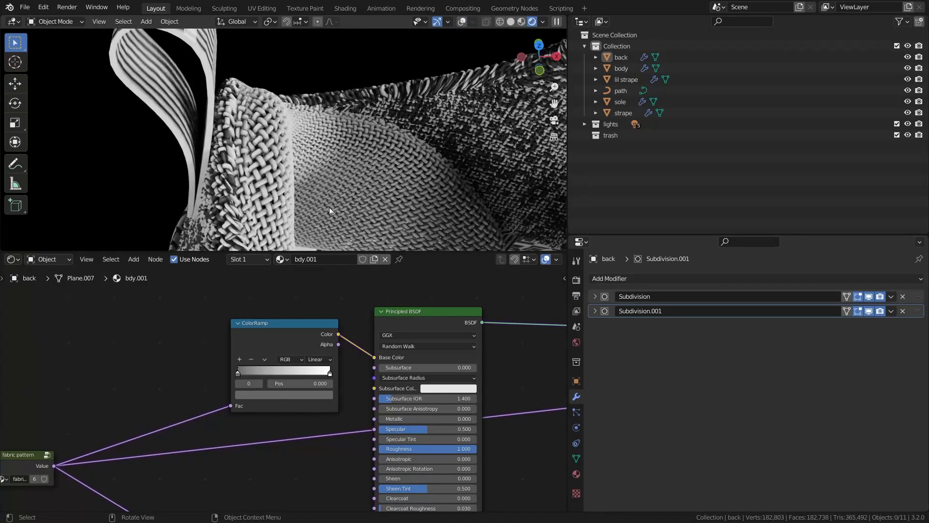
{"action": "scroll", "coordinate": [329, 207], "scroll_direction": "down", "scroll_amount": 7}
{"action": "scroll", "coordinate": [320, 133], "scroll_direction": "up", "scroll_amount": 3}
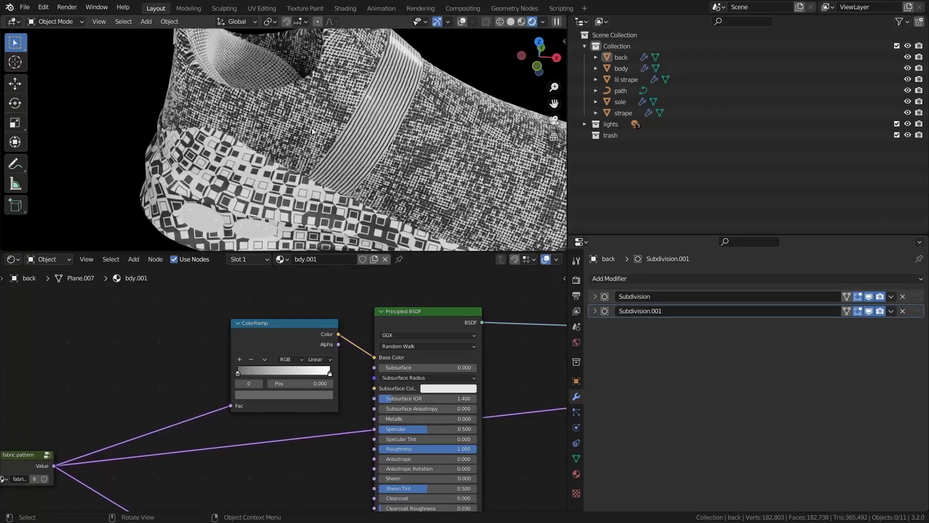
- Examine the whole shoe, the back piece's second Subdivision modifier settings, and the bubbles on the sole's underside
{"action": "key", "text": "ctrl+space"}
{"action": "scroll", "coordinate": [436, 261], "scroll_direction": "up", "scroll_amount": 3}
{"action": "scroll", "coordinate": [449, 272], "scroll_direction": "down", "scroll_amount": 5}
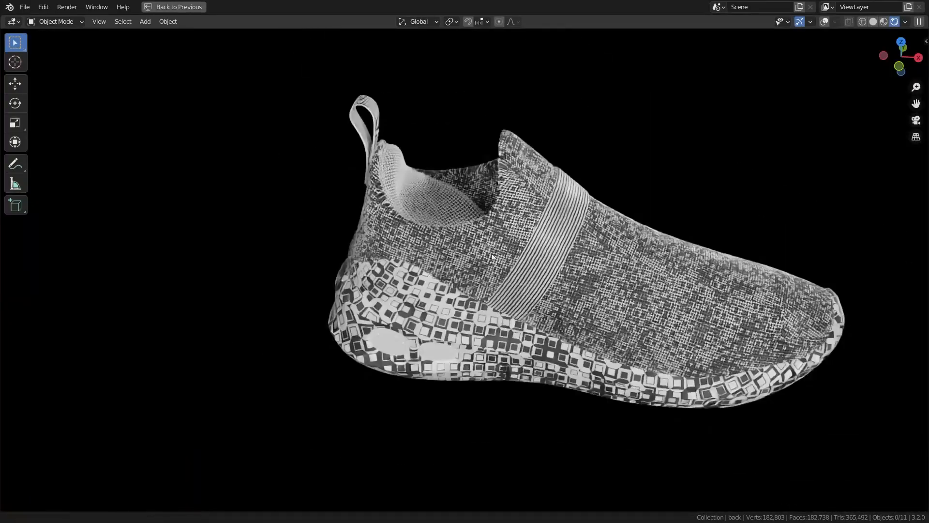
{"action": "middle_click_drag", "start_coordinate": [492, 254], "coordinate": [443, 263]}
{"action": "key", "text": "ctrl+space"}
{"action": "middle_click_drag", "start_coordinate": [313, 176], "coordinate": [350, 177], "text": "shift"}
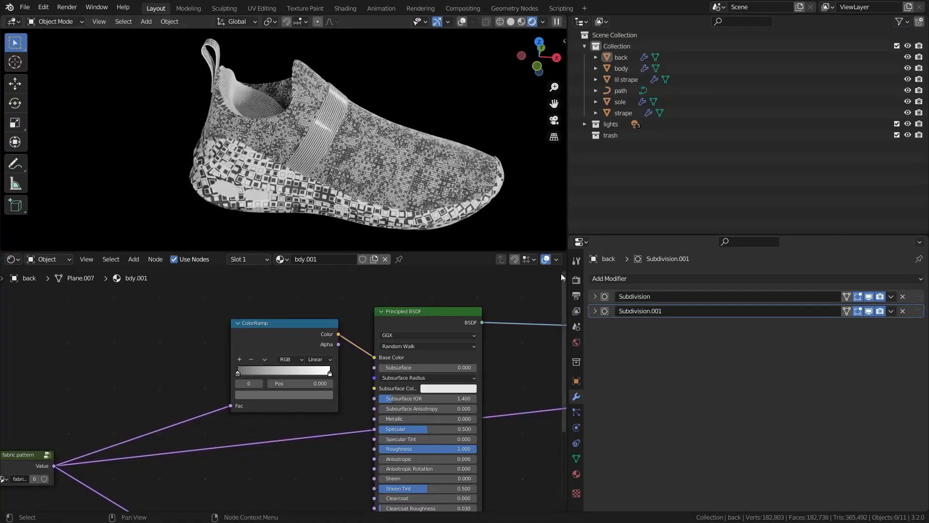
{"action": "left_click", "coordinate": [595, 311]}
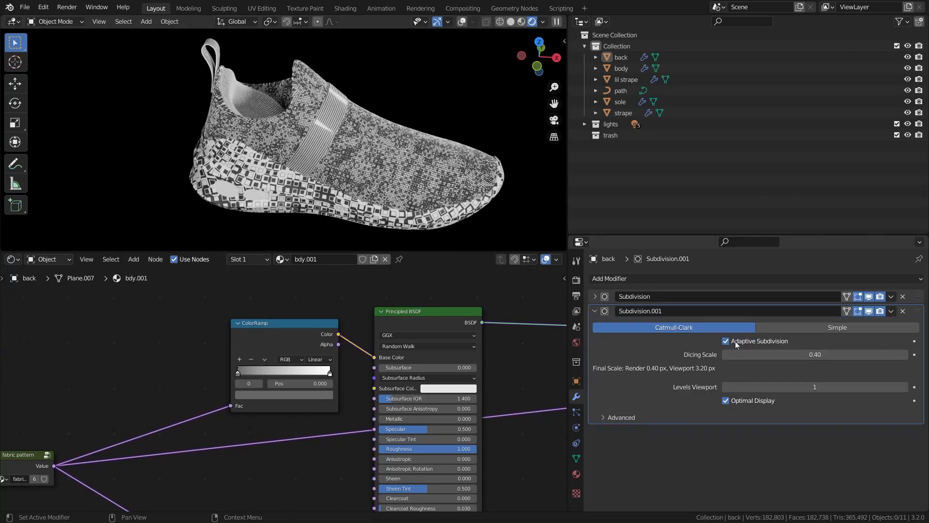
{"action": "left_click", "coordinate": [596, 312]}
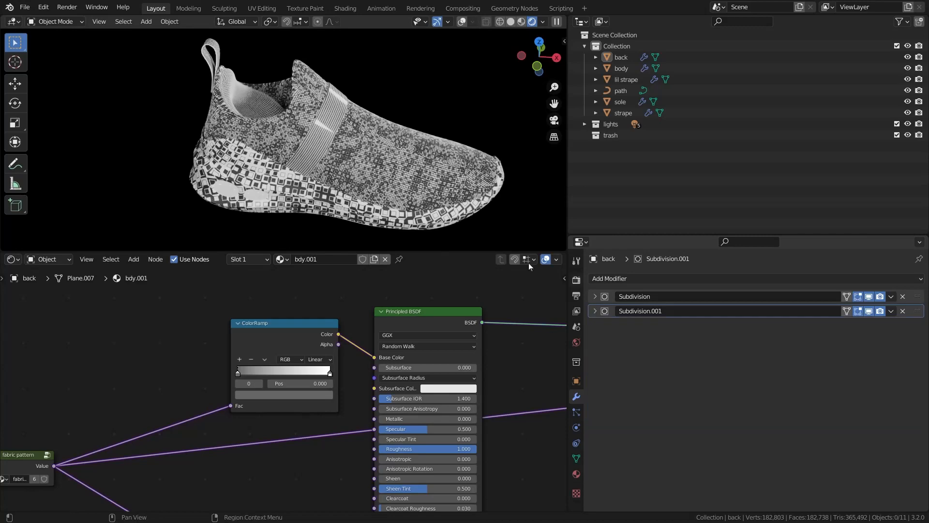
{"action": "key", "text": "ctrl+space"}
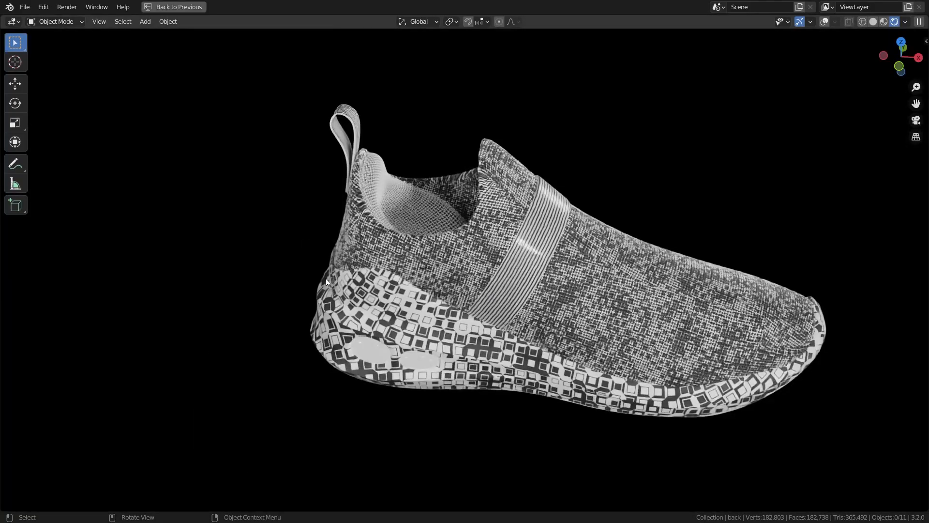
{"action": "scroll", "coordinate": [553, 260], "scroll_direction": "up", "scroll_amount": 3}
{"action": "scroll", "coordinate": [478, 277], "scroll_direction": "down", "scroll_amount": 2}
{"action": "middle_click_drag", "start_coordinate": [478, 277], "coordinate": [502, 277]}
{"action": "scroll", "coordinate": [492, 271], "scroll_direction": "up", "scroll_amount": 4}
{"action": "scroll", "coordinate": [502, 278], "scroll_direction": "up", "scroll_amount": 5}
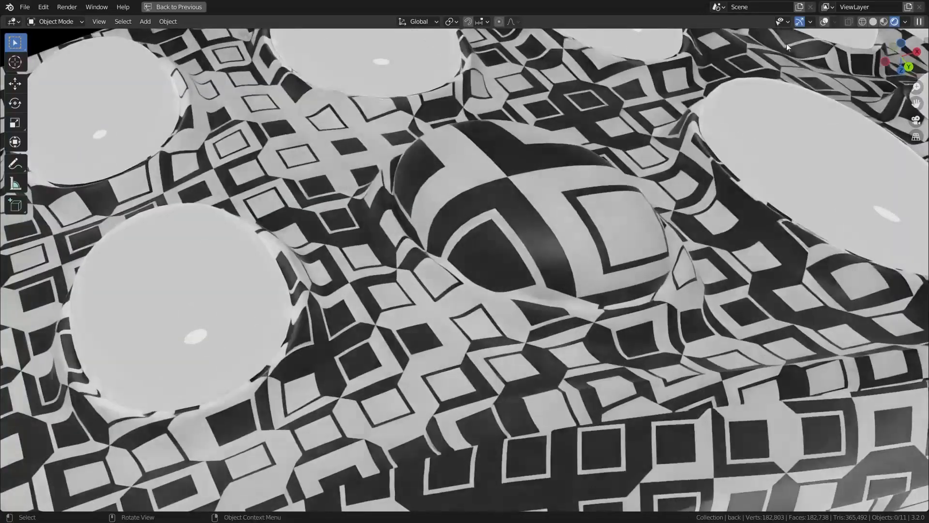
{"action": "key", "text": "Tab"}
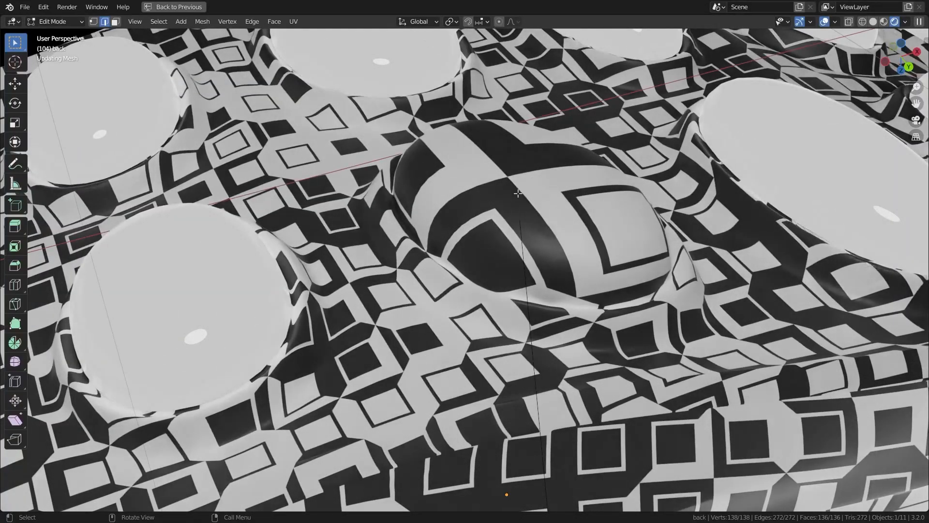
{"action": "scroll", "coordinate": [780, 63], "scroll_direction": "down", "scroll_amount": 5}
{"action": "left_click", "coordinate": [477, 243]}
{"action": "key", "text": "Tab"}
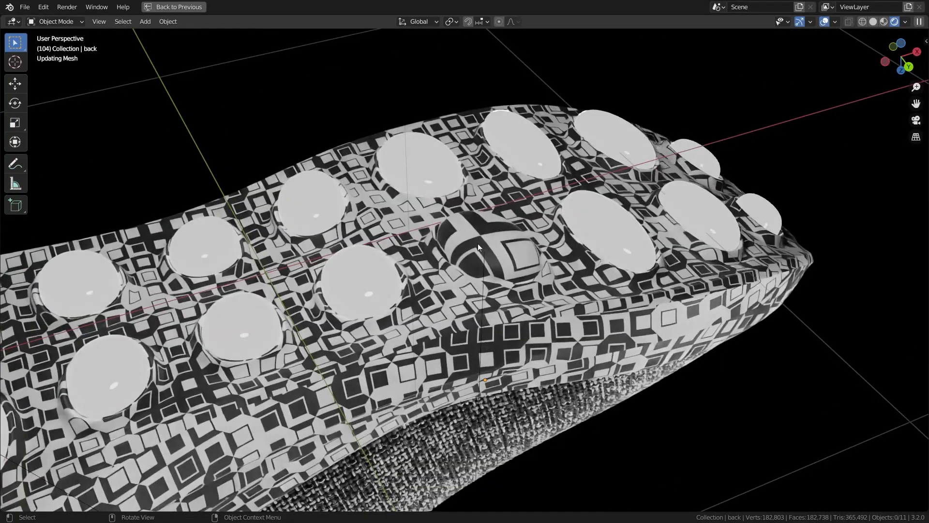
- Select the sole's patterned bump face on the underside in face mode and grow the selection by one ring
{"action": "left_click", "coordinate": [478, 243]}
{"action": "key", "text": "Tab"}
{"action": "scroll", "coordinate": [496, 228], "scroll_direction": "down", "scroll_amount": 1}
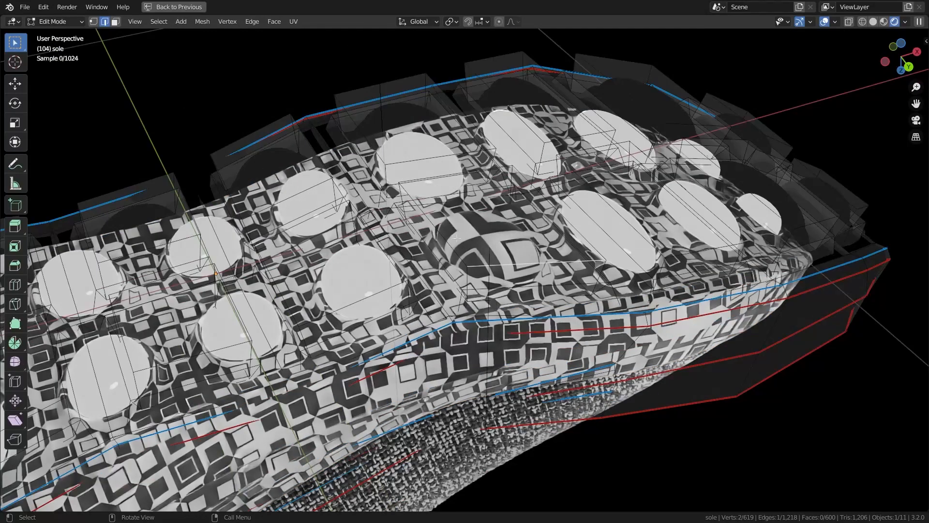
{"action": "key", "text": "3"}
{"action": "left_click", "coordinate": [480, 239]}
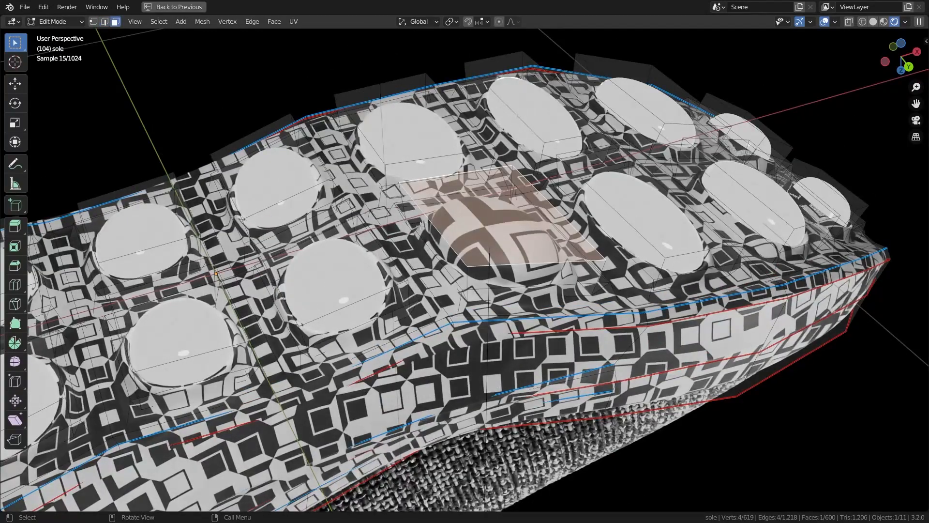
{"action": "key", "text": "ctrl+KP_Add"}
- Assign the bubbles material to the selected bump faces of the sole and leave Edit Mode
{"action": "key", "text": "ctrl+space"}
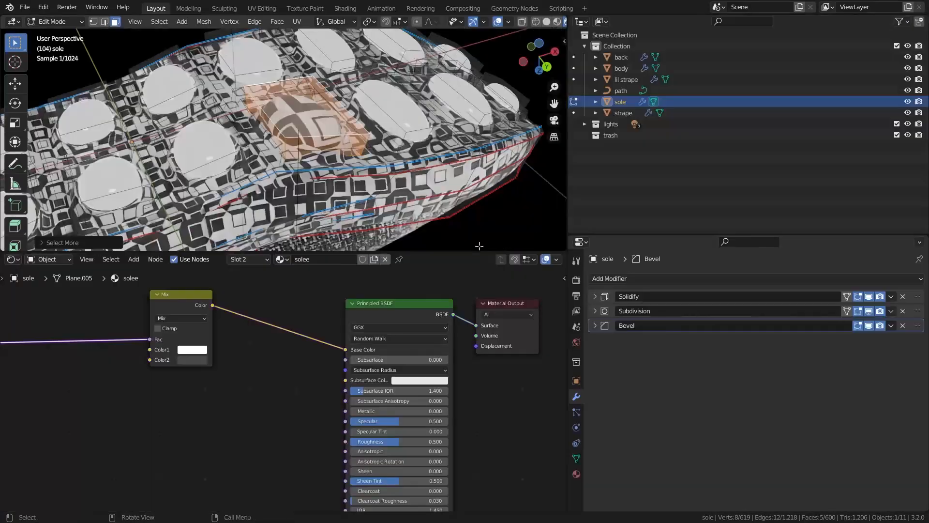
{"action": "left_click", "coordinate": [576, 473]}
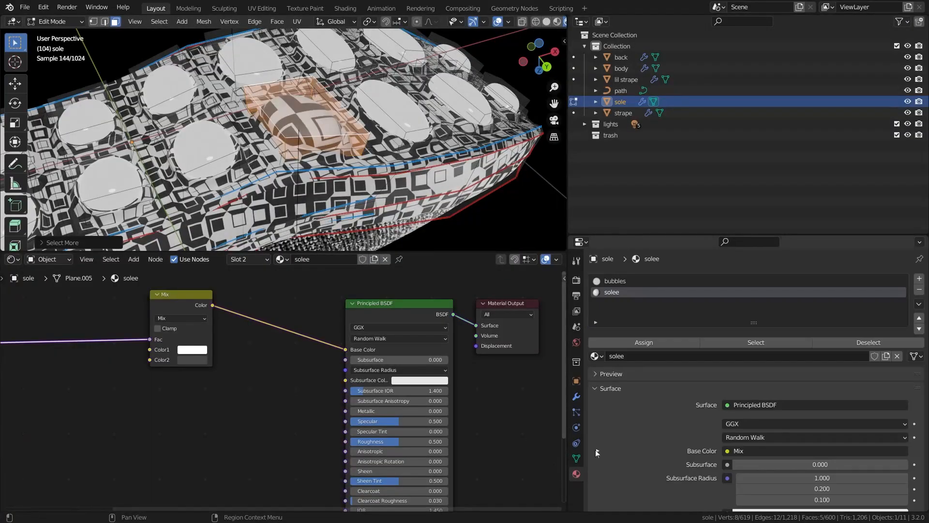
{"action": "left_click", "coordinate": [614, 281]}
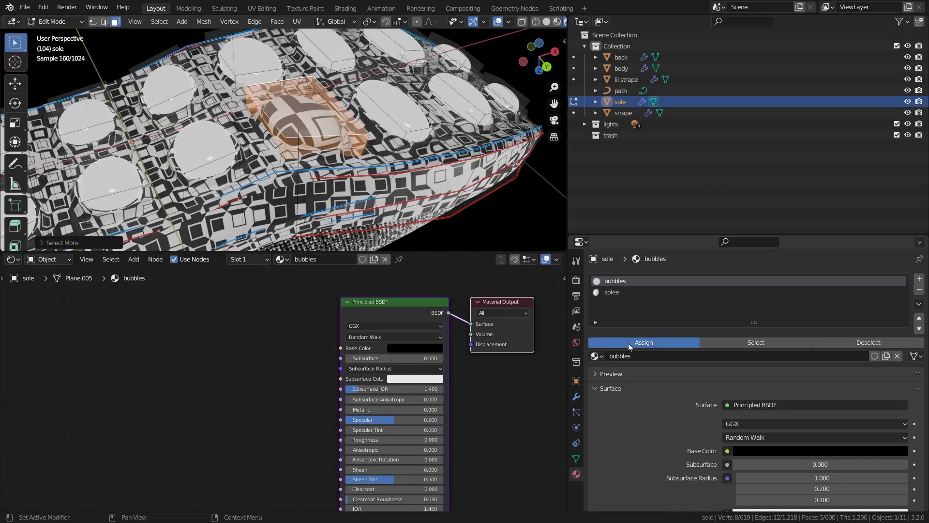
{"action": "key", "text": "Tab"}
- Hide the overlays and inspect the sole's underside and bubbles in the rendered view
{"action": "middle_click_drag", "start_coordinate": [350, 141], "coordinate": [364, 191]}
{"action": "scroll", "coordinate": [365, 190], "scroll_direction": "down", "scroll_amount": 4}
{"action": "key", "text": "ctrl+space"}
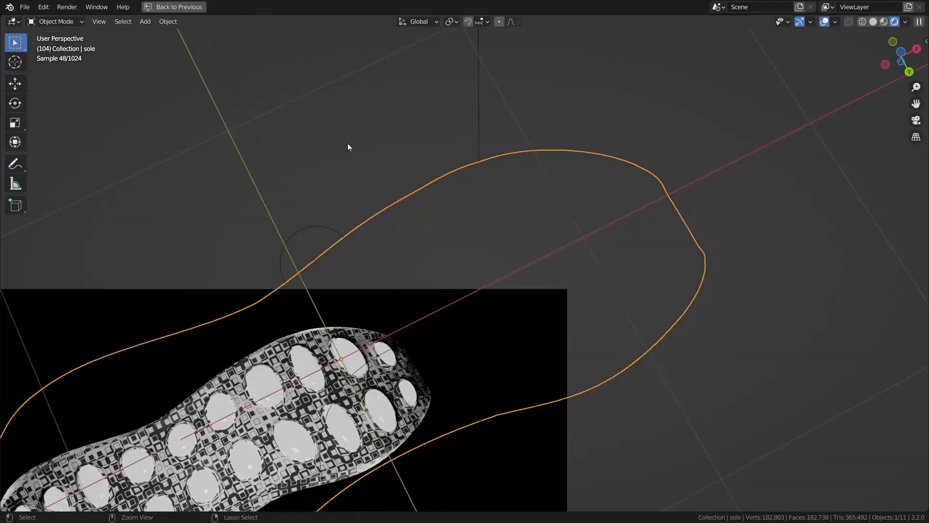
{"action": "key", "text": "shift+alt+z"}
{"action": "middle_click_drag", "start_coordinate": [513, 136], "coordinate": [533, 219]}
{"action": "scroll", "coordinate": [544, 277], "scroll_direction": "down", "scroll_amount": 4}
{"action": "scroll", "coordinate": [508, 253], "scroll_direction": "up", "scroll_amount": 3}
{"action": "scroll", "coordinate": [535, 315], "scroll_direction": "up", "scroll_amount": 1}
{"action": "middle_click_drag", "start_coordinate": [535, 315], "coordinate": [487, 342]}
{"action": "key", "text": "ctrl+alt+space"}
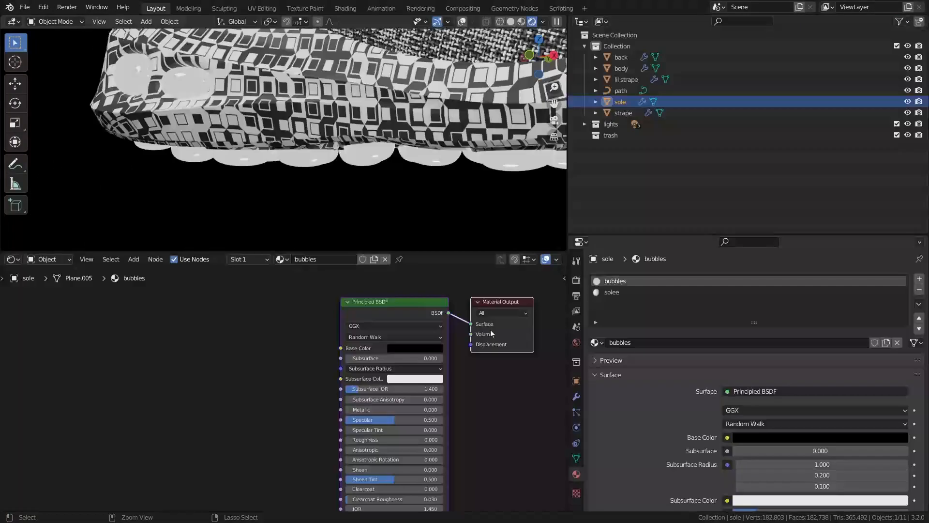
{"action": "scroll", "coordinate": [340, 176], "scroll_direction": "down", "scroll_amount": 3}
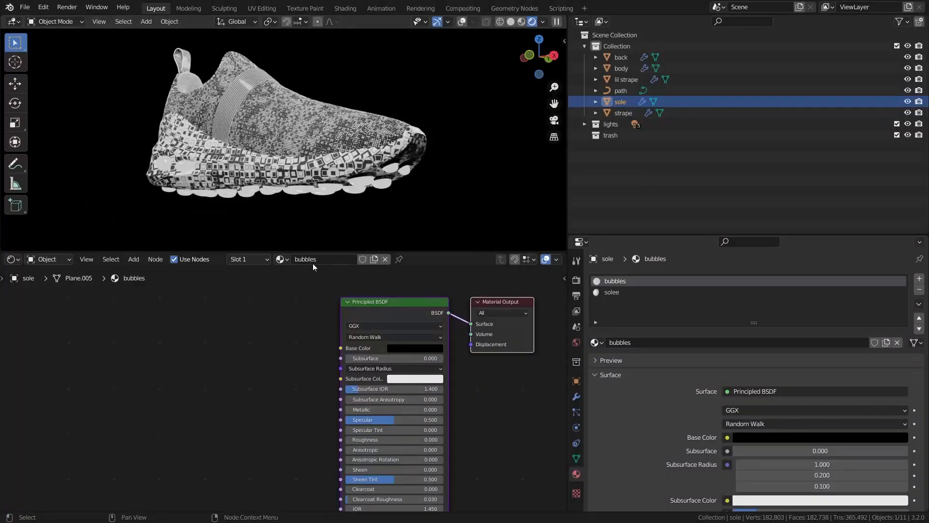
- Select the shoe body and examine its bdy material's ColorRamp, Multiply and fabric pattern nodes
{"action": "left_click", "coordinate": [314, 138]}
{"action": "middle_click_drag", "start_coordinate": [211, 325], "coordinate": [353, 334]}
{"action": "scroll", "coordinate": [353, 334], "scroll_direction": "down", "scroll_amount": 3}
{"action": "scroll", "coordinate": [256, 352], "scroll_direction": "up", "scroll_amount": 3}
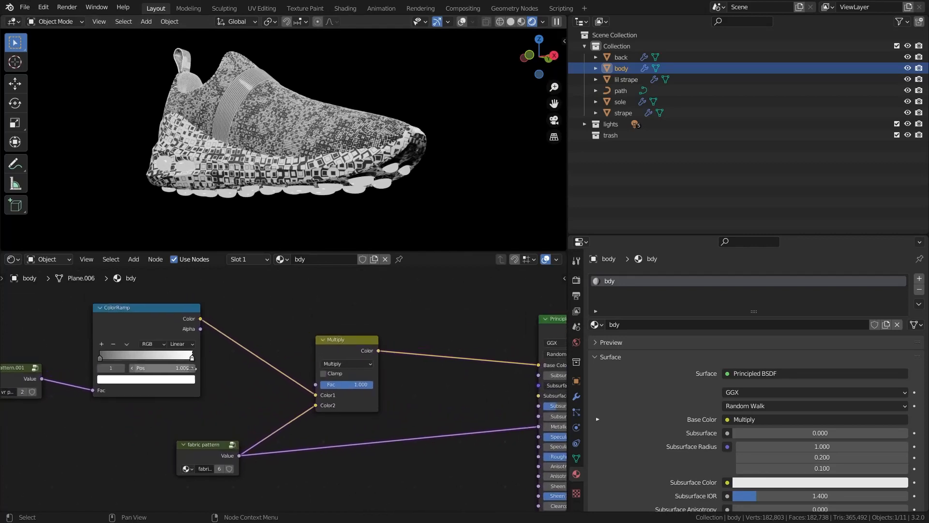
{"action": "middle_click_drag", "start_coordinate": [180, 376], "coordinate": [205, 383]}
{"action": "scroll", "coordinate": [288, 388], "scroll_direction": "down", "scroll_amount": 1}
{"action": "scroll", "coordinate": [282, 207], "scroll_direction": "up", "scroll_amount": 3}
- Set Color1 of the Mix node in the sole's solee material to neutral light grey with value about 0.84
{"action": "left_click", "coordinate": [276, 196]}
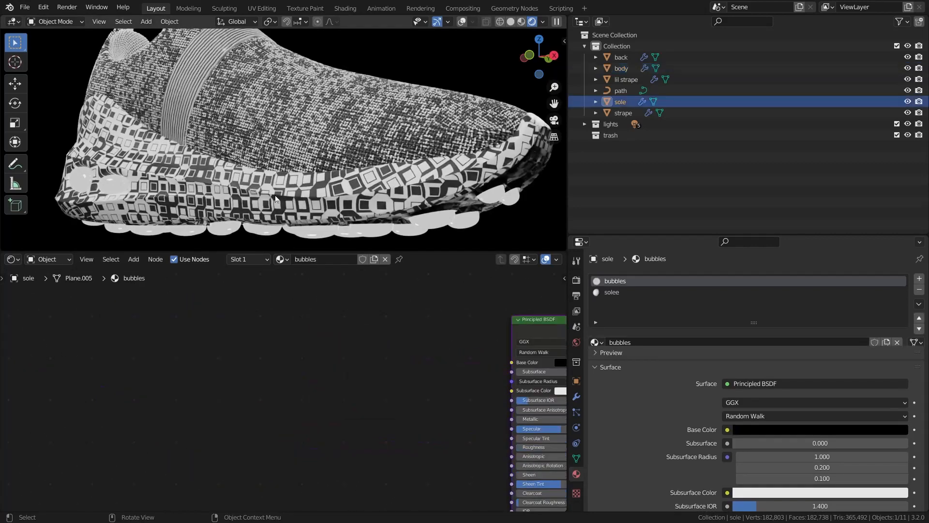
{"action": "scroll", "coordinate": [418, 373], "scroll_direction": "down", "scroll_amount": 3}
{"action": "middle_click_drag", "start_coordinate": [453, 349], "coordinate": [314, 318]}
{"action": "left_click", "coordinate": [618, 293]}
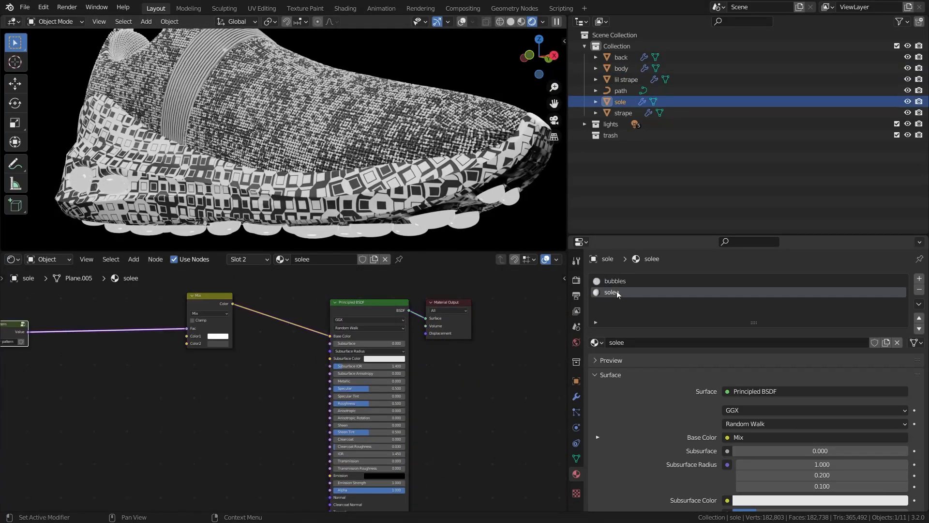
{"action": "middle_click_drag", "start_coordinate": [189, 334], "coordinate": [339, 377]}
{"action": "scroll", "coordinate": [345, 378], "scroll_direction": "up", "scroll_amount": 2}
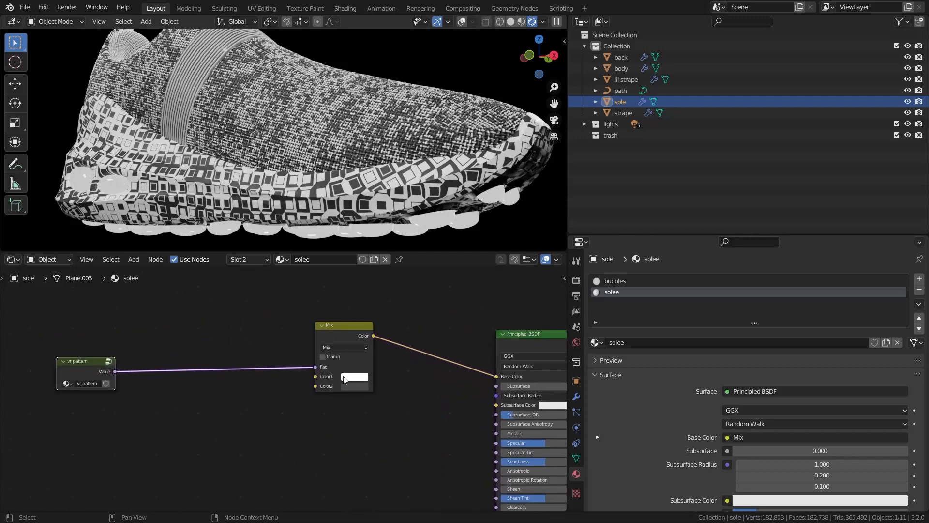
{"action": "left_click", "coordinate": [352, 377]}
{"action": "left_click_drag", "start_coordinate": [389, 285], "coordinate": [413, 281]}
{"action": "left_click", "coordinate": [373, 304]}
{"action": "left_click_drag", "start_coordinate": [373, 304], "coordinate": [413, 257]}
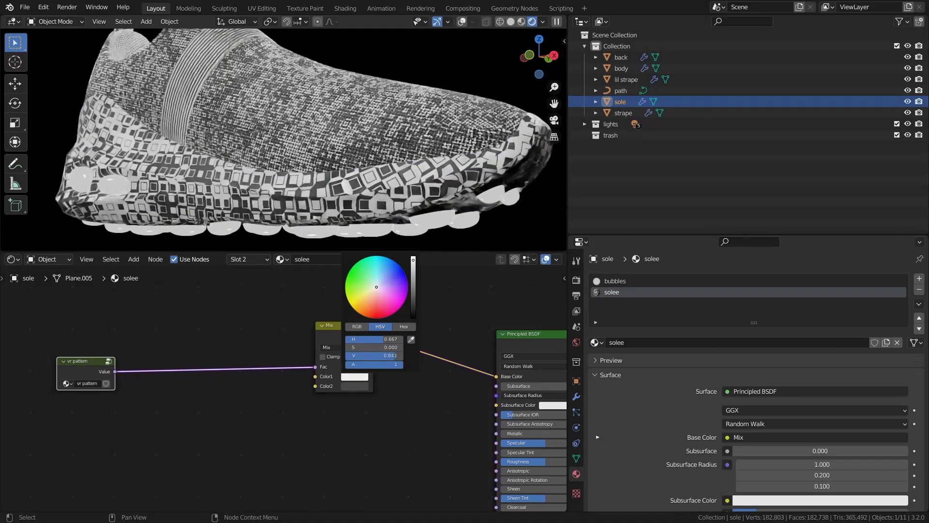
- Review the sole's bubbles material and open its Principled BSDF Emission colour for editing
{"action": "scroll", "coordinate": [370, 205], "scroll_direction": "down", "scroll_amount": 5}
{"action": "middle_click_drag", "start_coordinate": [370, 206], "coordinate": [428, 217]}
{"action": "left_click", "coordinate": [648, 281]}
{"action": "middle_click_drag", "start_coordinate": [434, 348], "coordinate": [307, 321]}
{"action": "scroll", "coordinate": [301, 315], "scroll_direction": "down", "scroll_amount": 2}
{"action": "scroll", "coordinate": [387, 421], "scroll_direction": "up", "scroll_amount": 2}
{"action": "middle_click_drag", "start_coordinate": [387, 426], "coordinate": [368, 329]}
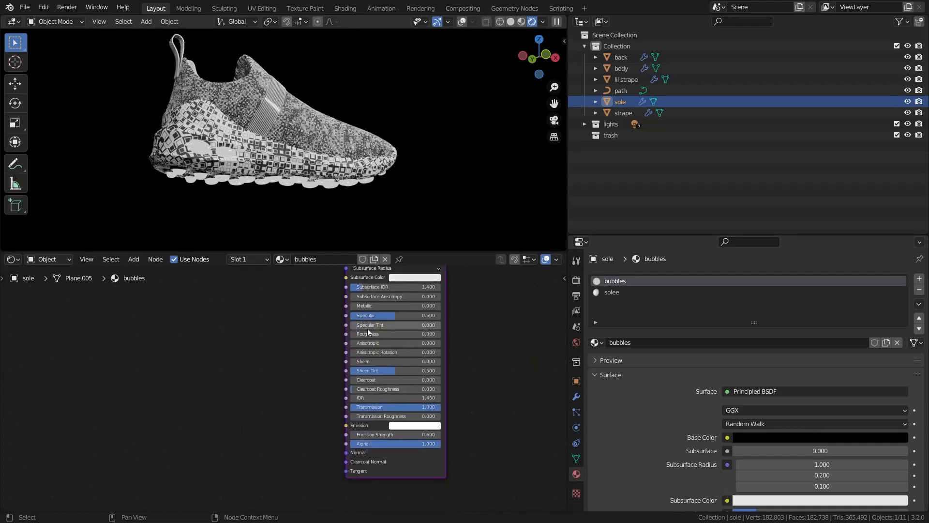
{"action": "left_click", "coordinate": [408, 429]}
{"action": "left_click", "coordinate": [433, 313]}
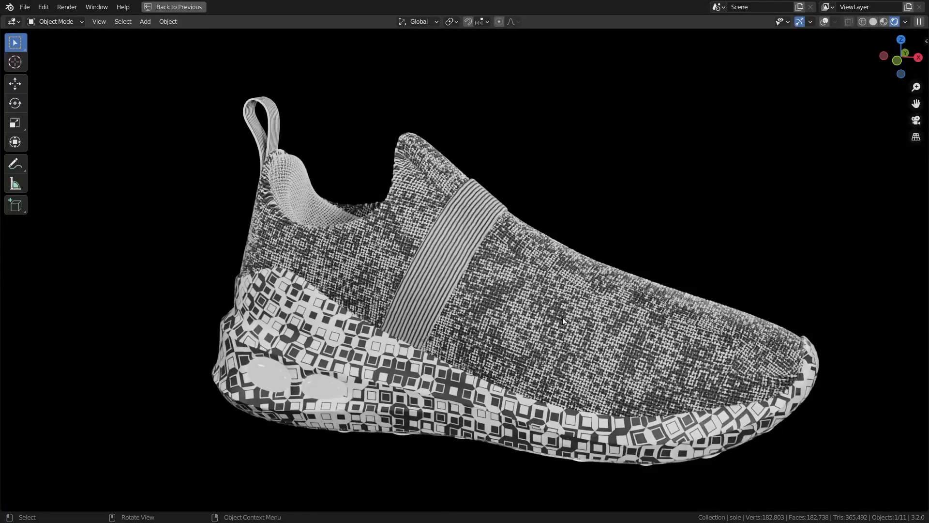
- Inspect the shaded shoe's side, inner back fabric and underside bubbles in the maximized rendered view
{"action": "middle_click_drag", "start_coordinate": [563, 318], "coordinate": [624, 286]}
{"action": "scroll", "coordinate": [614, 281], "scroll_direction": "down", "scroll_amount": 5}
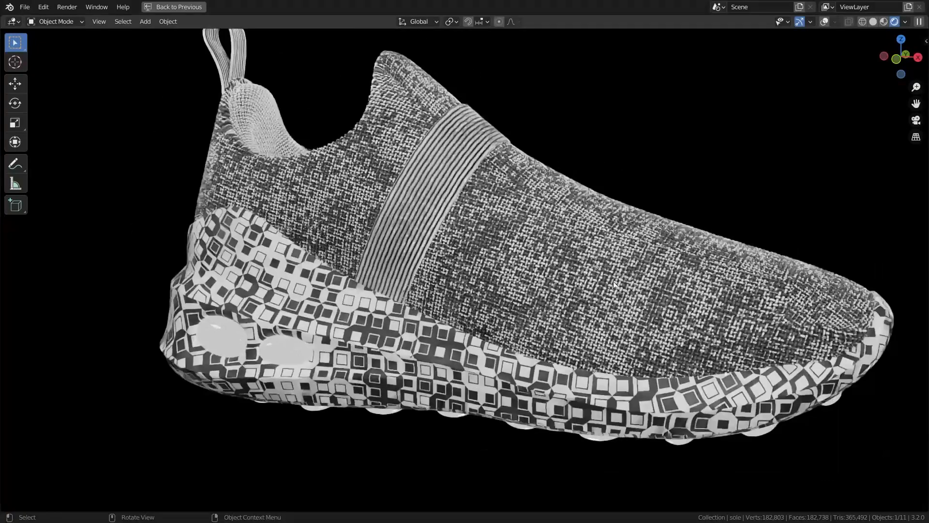
{"action": "middle_click_drag", "start_coordinate": [614, 280], "coordinate": [594, 266]}
{"action": "scroll", "coordinate": [518, 274], "scroll_direction": "up", "scroll_amount": 5}
{"action": "scroll", "coordinate": [519, 274], "scroll_direction": "down", "scroll_amount": 5}
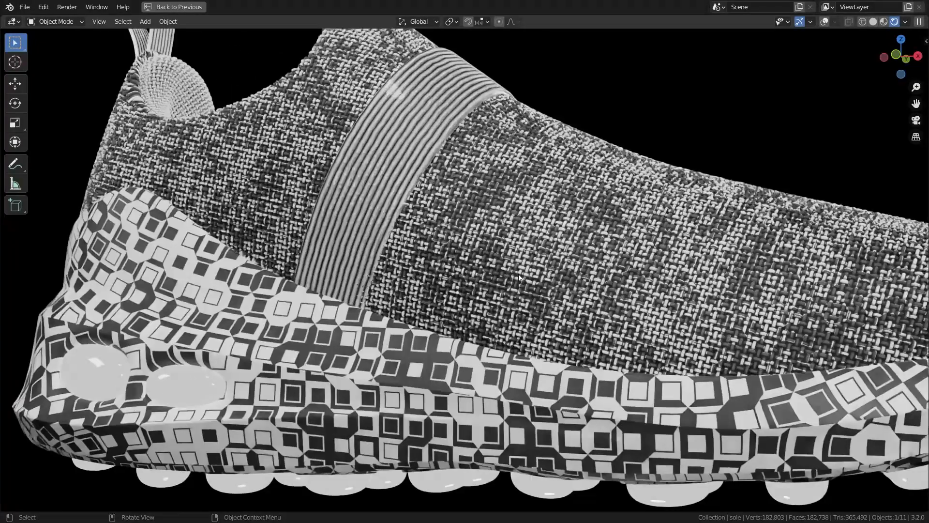
{"action": "middle_click_drag", "start_coordinate": [521, 280], "coordinate": [542, 269]}
{"action": "scroll", "coordinate": [445, 312], "scroll_direction": "up", "scroll_amount": 5}
{"action": "scroll", "coordinate": [446, 312], "scroll_direction": "up", "scroll_amount": 2}
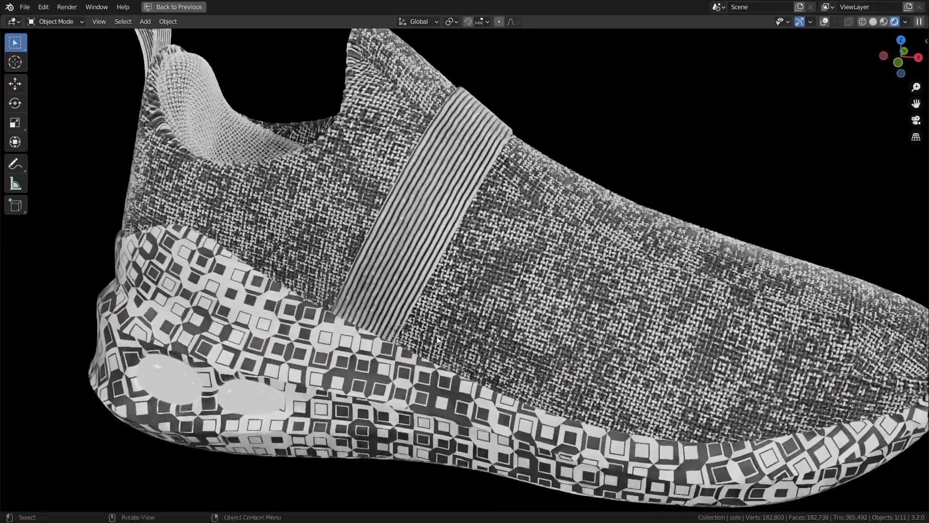
{"action": "scroll", "coordinate": [414, 357], "scroll_direction": "down", "scroll_amount": 5}
{"action": "middle_click_drag", "start_coordinate": [414, 357], "coordinate": [418, 326]}
{"action": "scroll", "coordinate": [361, 228], "scroll_direction": "up", "scroll_amount": 3}
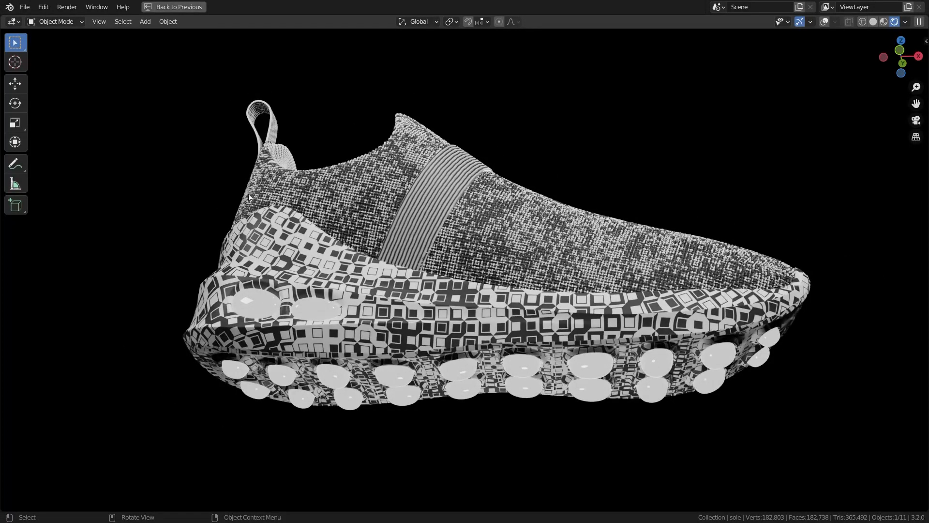
{"action": "middle_click_drag", "start_coordinate": [305, 213], "coordinate": [292, 221], "text": "shift"}
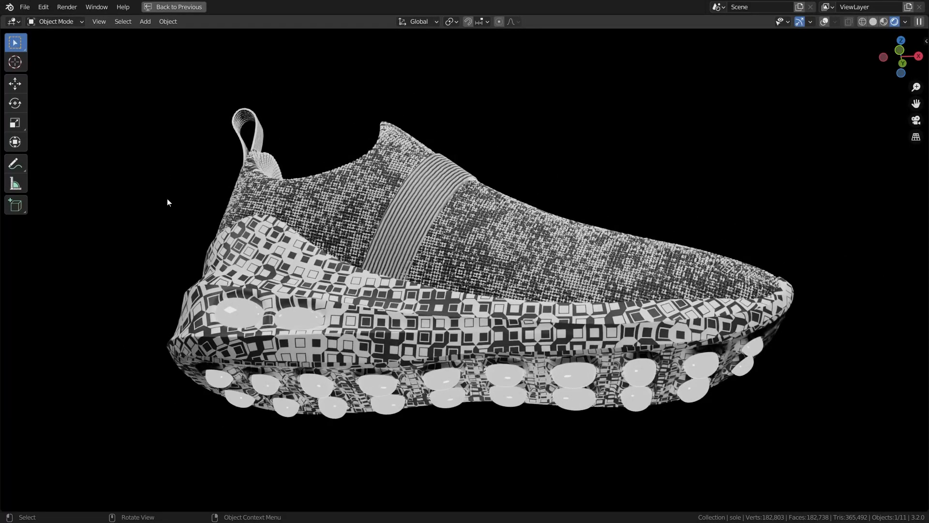
{"action": "scroll", "coordinate": [178, 225], "scroll_direction": "up", "scroll_amount": 2}
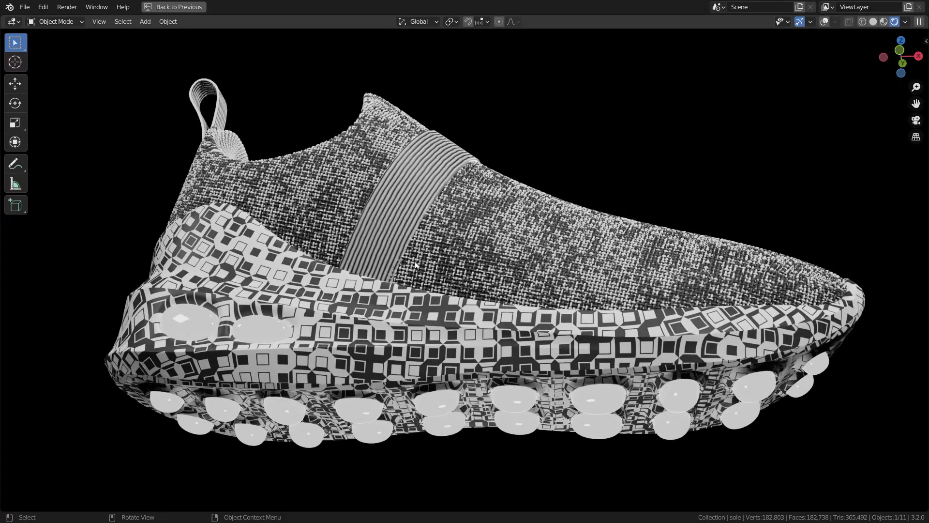
- Examine the body's woven fabric close up, then the whole shoe from a lower angle
{"action": "middle_click_drag", "start_coordinate": [415, 261], "coordinate": [551, 265]}
{"action": "scroll", "coordinate": [476, 284], "scroll_direction": "up", "scroll_amount": 4}
{"action": "scroll", "coordinate": [498, 282], "scroll_direction": "down", "scroll_amount": 5}
{"action": "scroll", "coordinate": [573, 281], "scroll_direction": "up", "scroll_amount": 5}
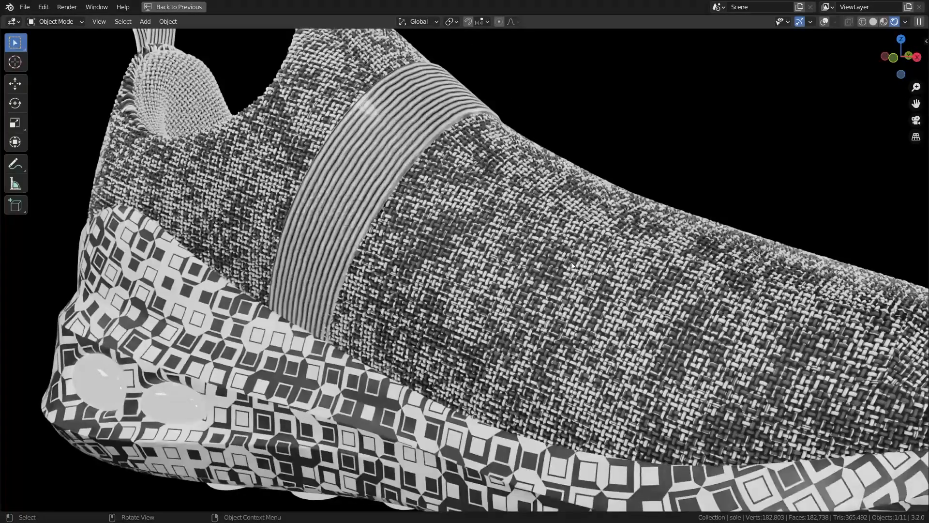
{"action": "scroll", "coordinate": [509, 252], "scroll_direction": "up", "scroll_amount": 6}
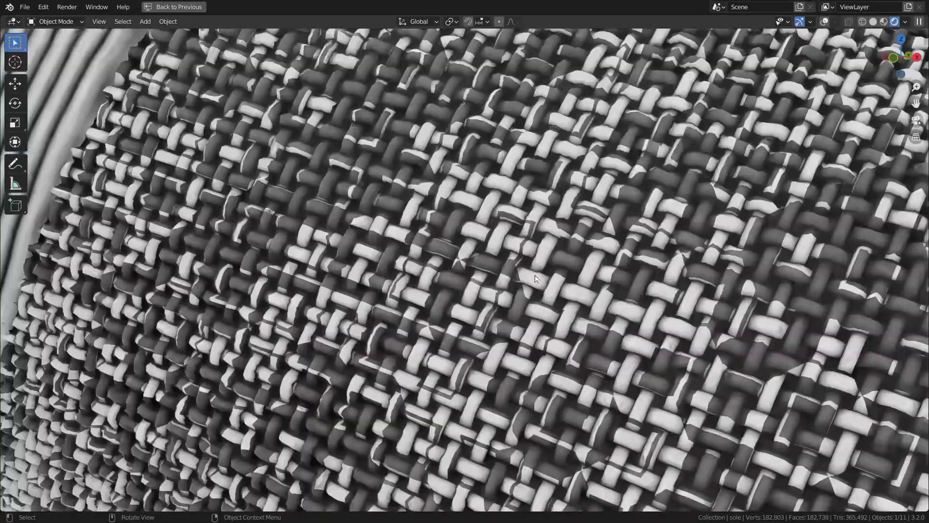
{"action": "scroll", "coordinate": [535, 274], "scroll_direction": "down", "scroll_amount": 10}
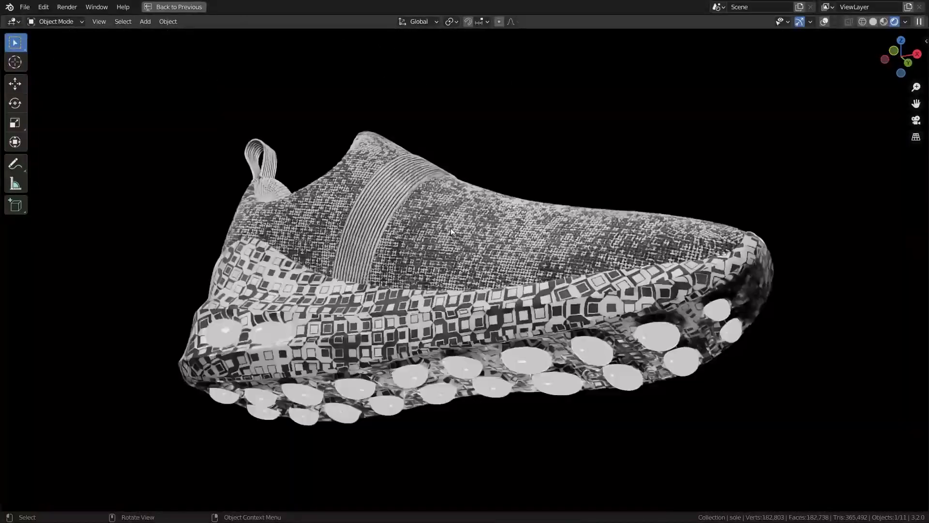
{"action": "scroll", "coordinate": [453, 360], "scroll_direction": "up", "scroll_amount": 2}
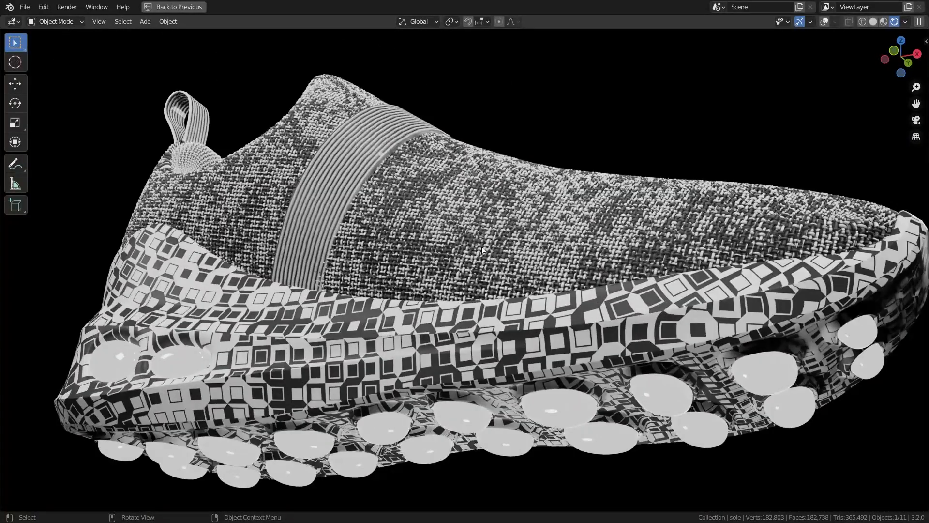